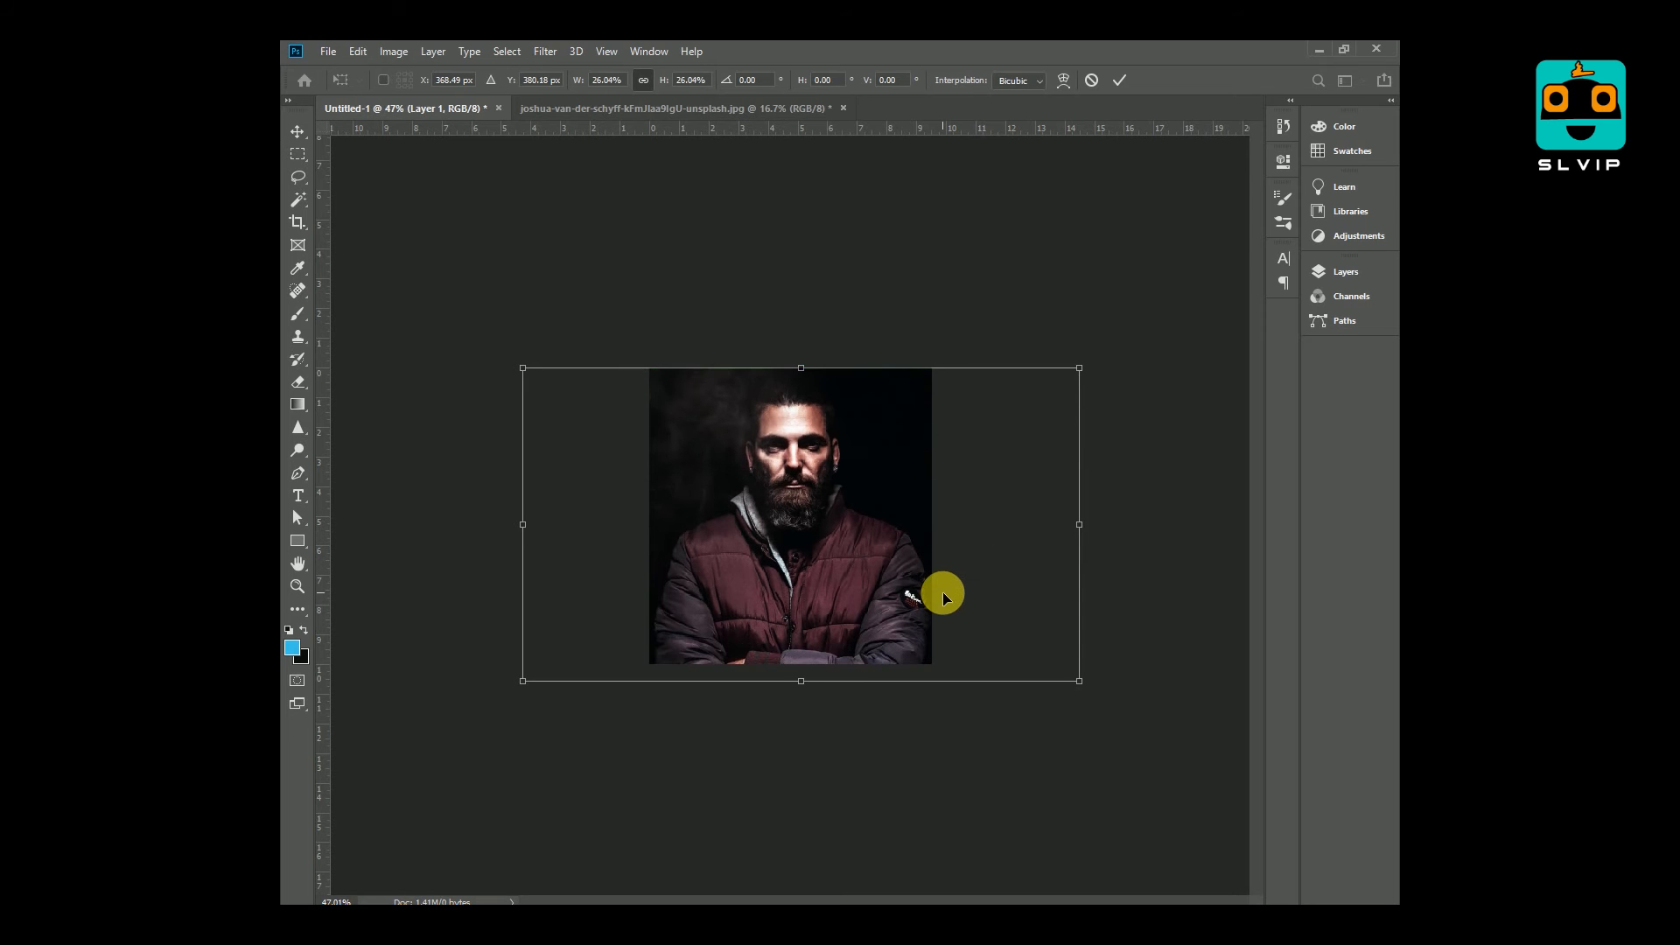
Step: Apply the portrait's 26.04% scaling and crop the composite document to its canvas bounds
key("Return")
left_click(1338, 272)
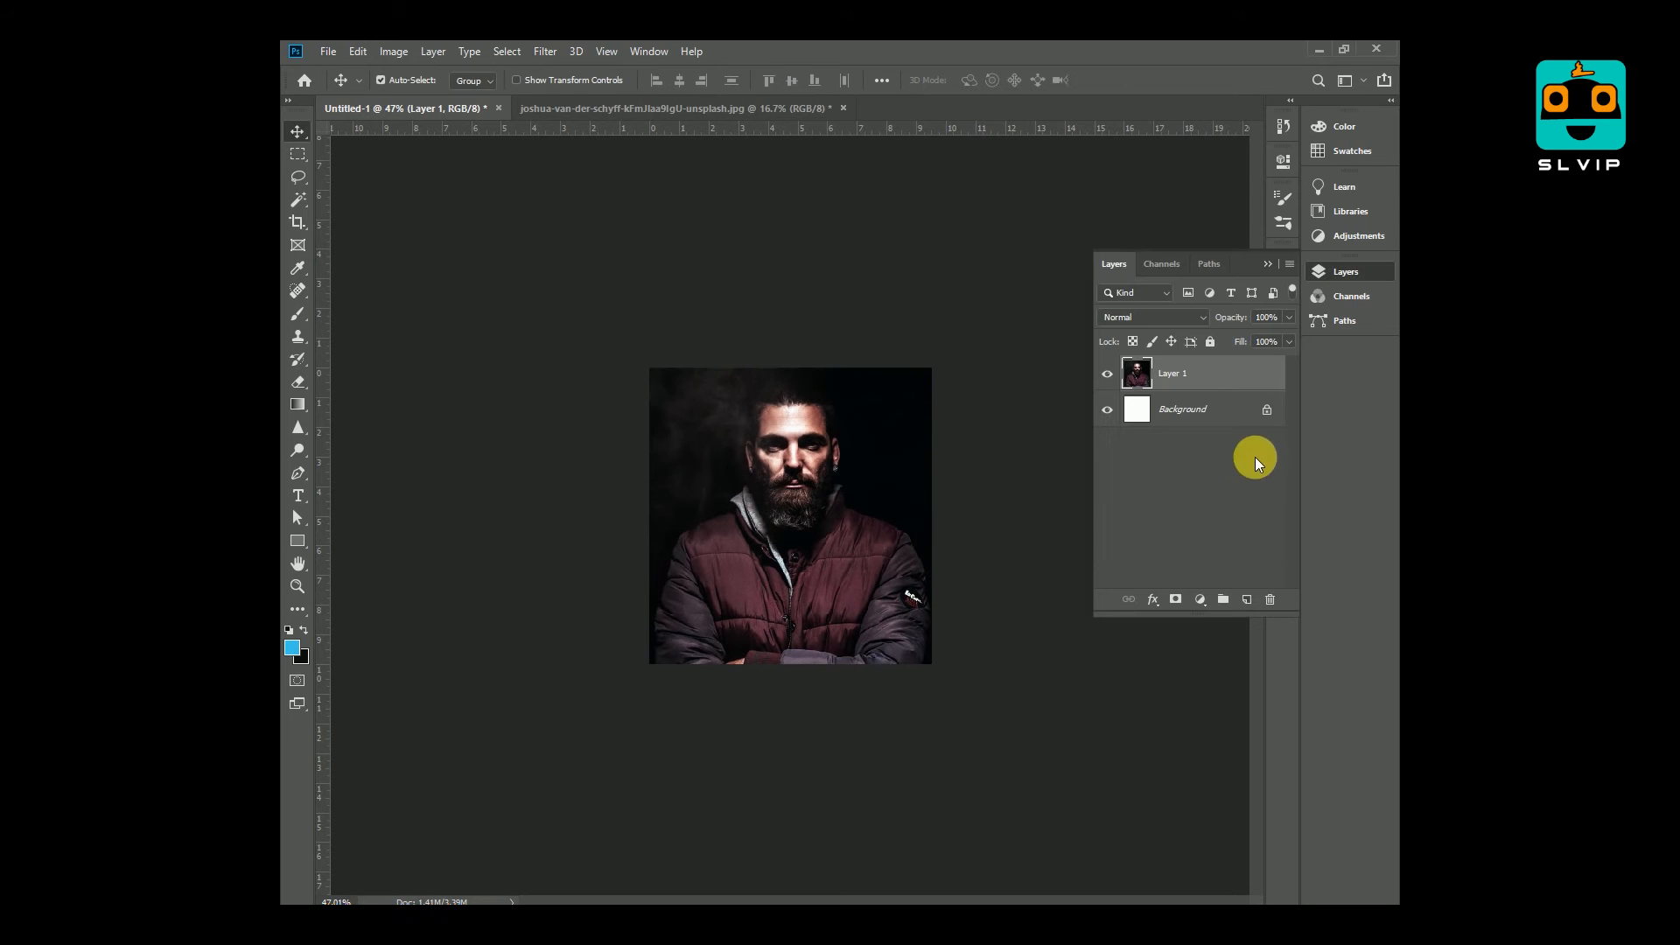
key("c")
left_click(523, 359)
key("Return")
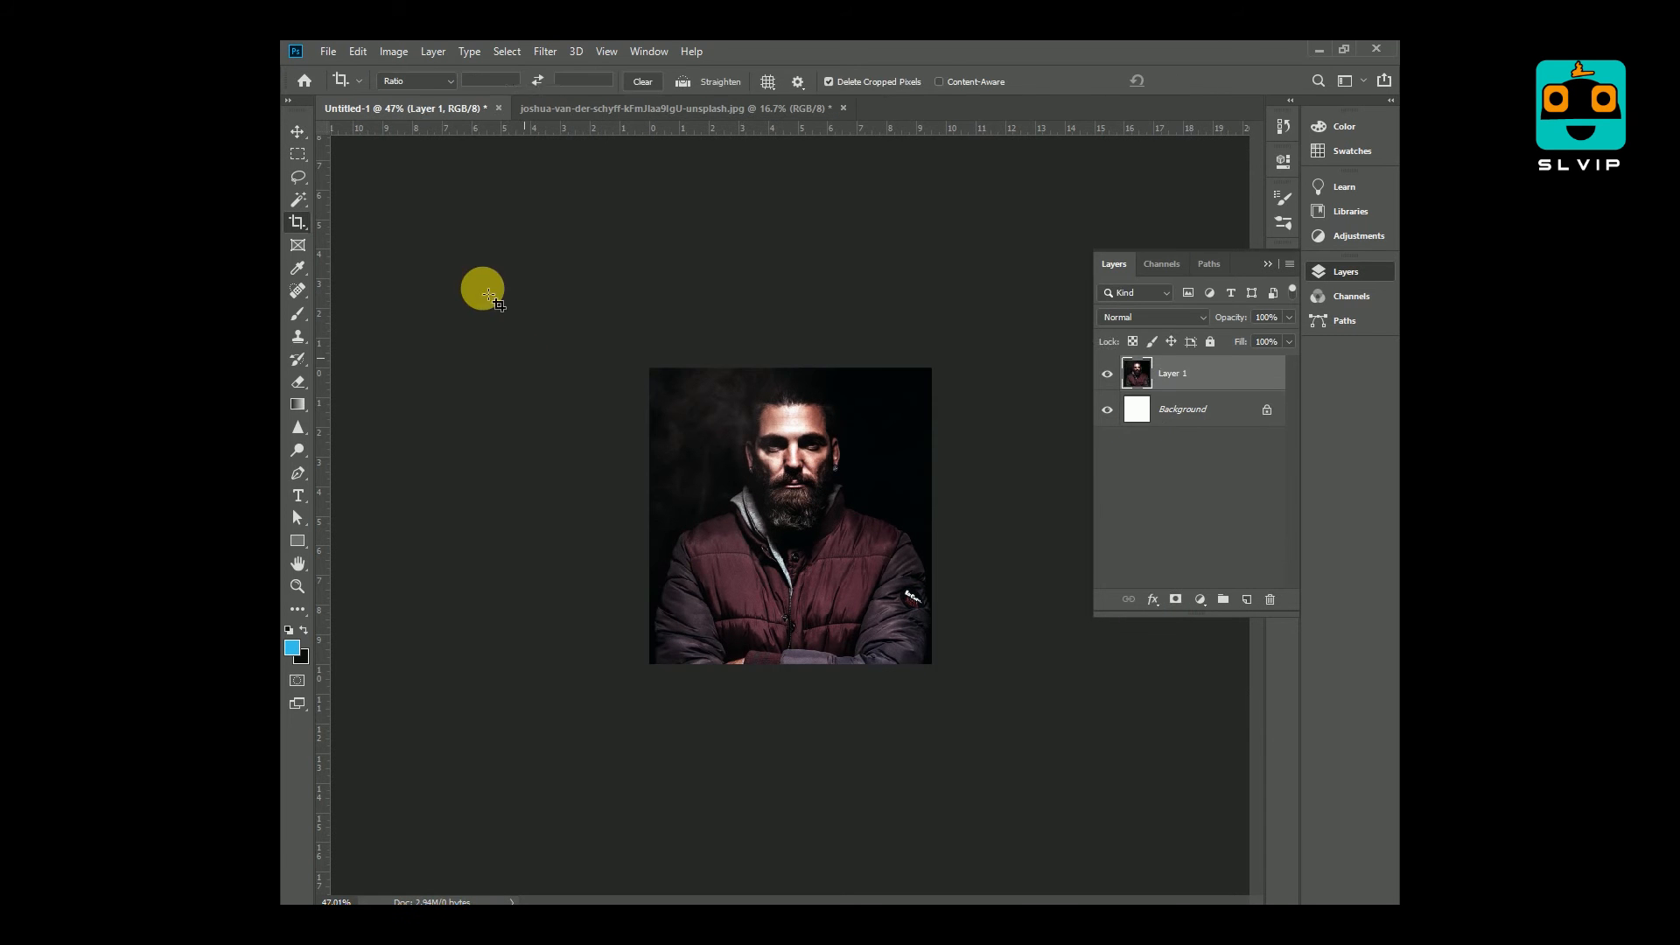
Step: Close the source portrait JPEG, saving its changes and accepting the JPEG options
left_click(296, 131)
left_click(535, 228)
left_click(806, 108)
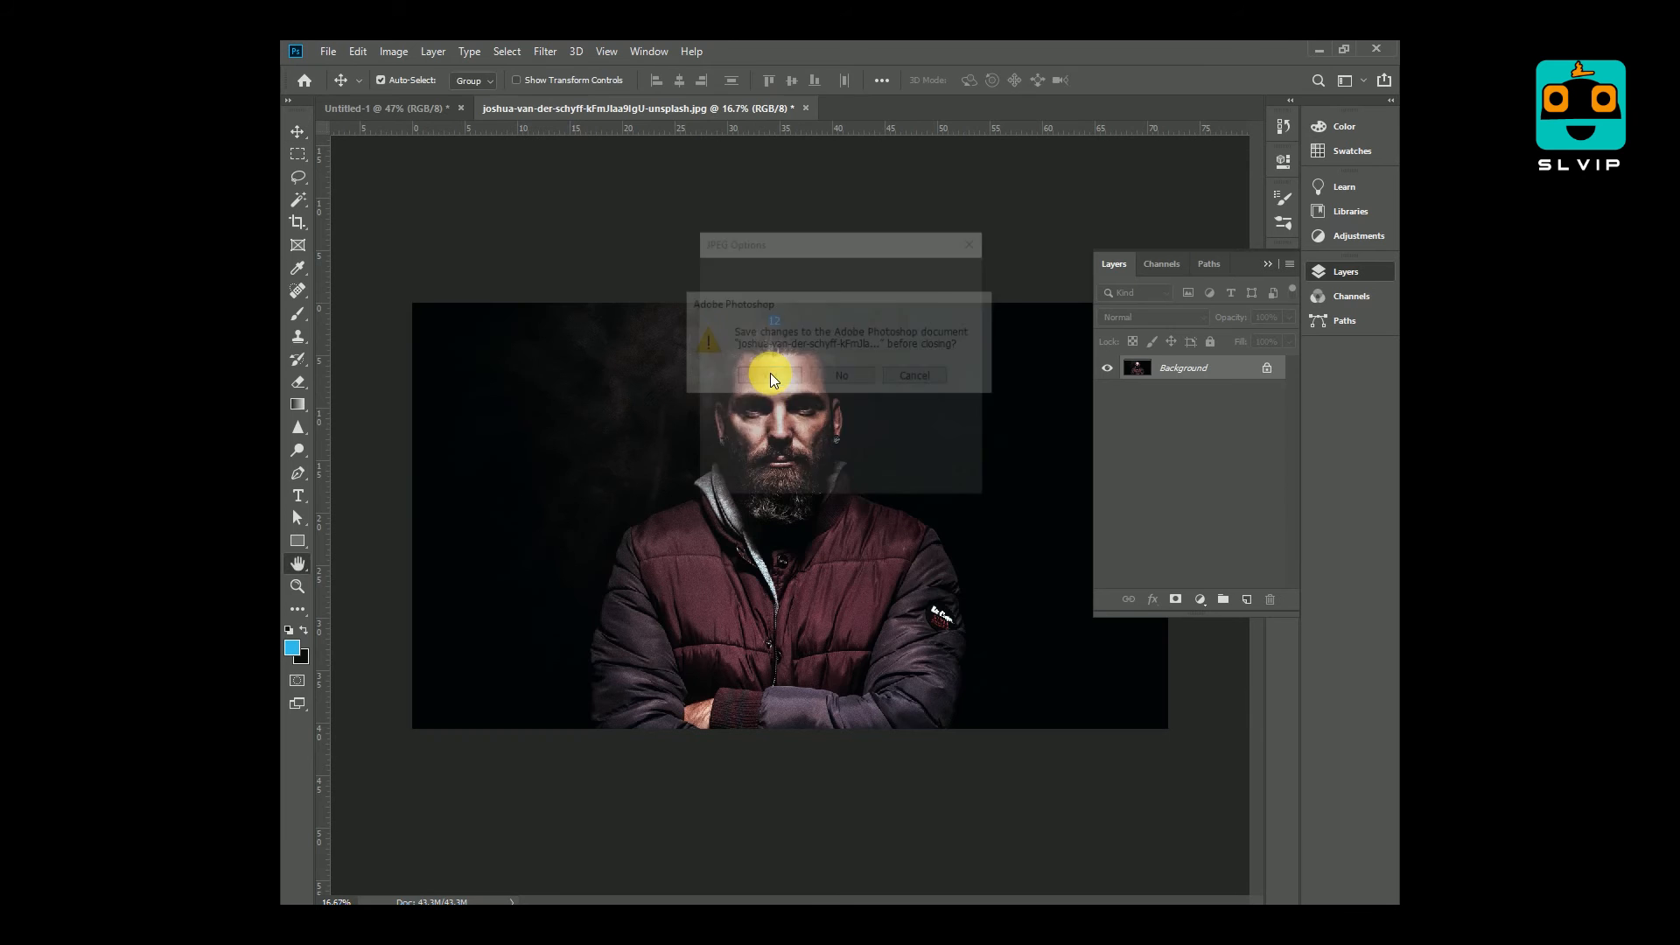
left_click(770, 372)
left_click(926, 276)
Step: Open the Terminator tattoo image and outline the metal skull with a freehand Lasso selection
key("ctrl+o")
double_click(645, 269)
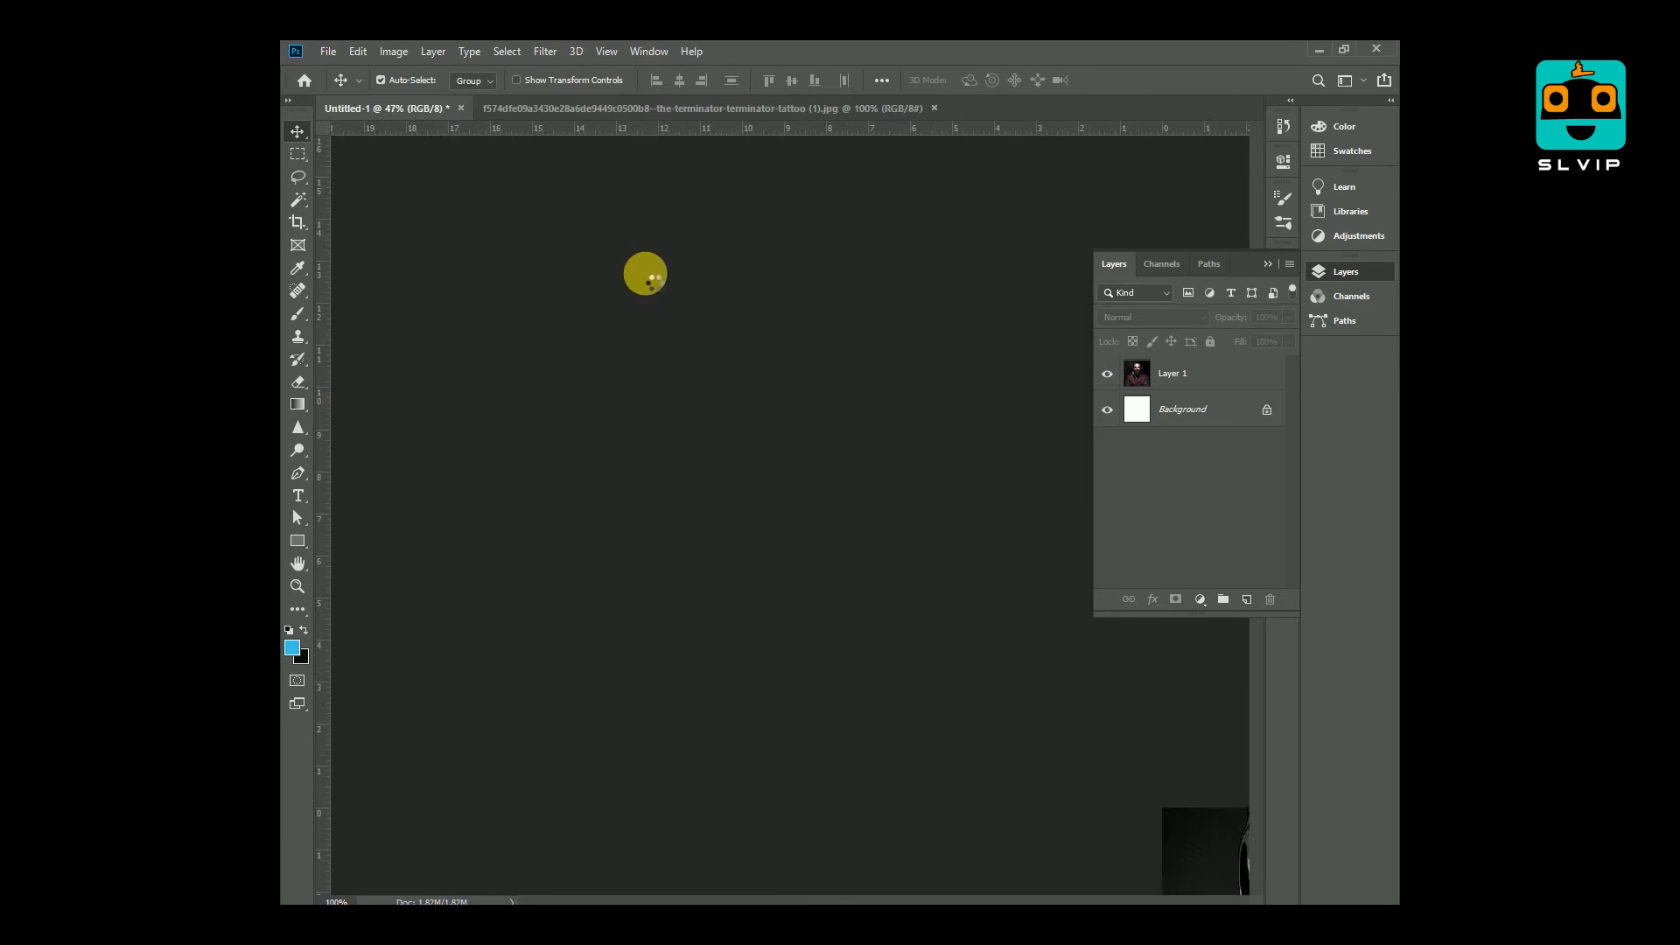
left_click(297, 175)
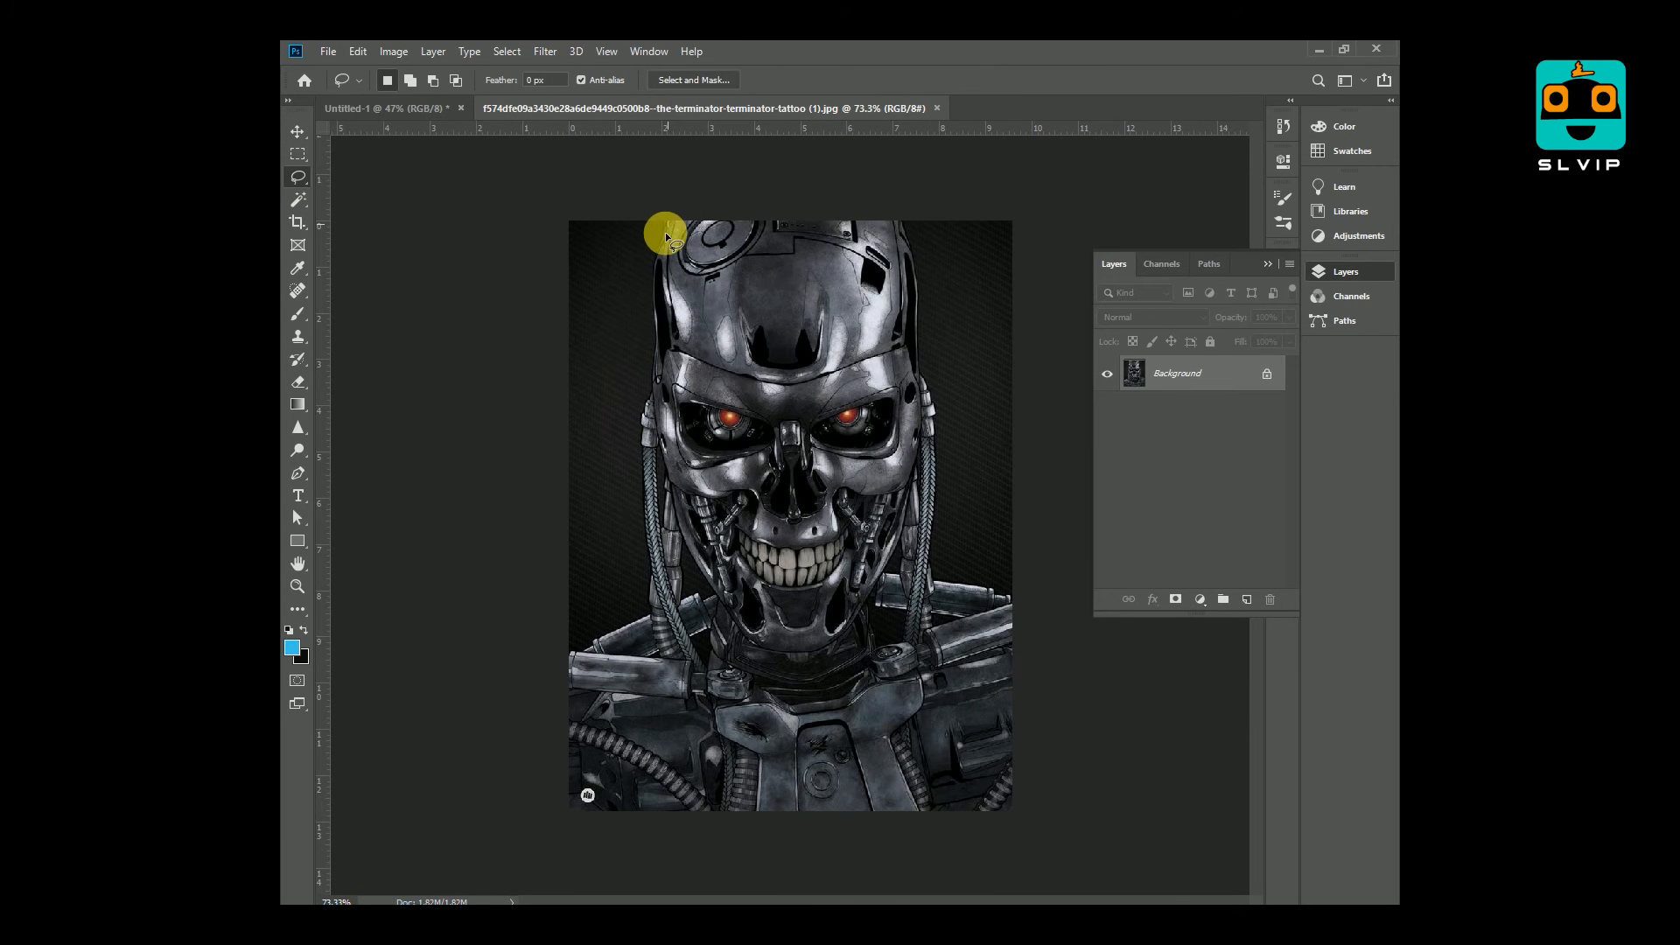
mouse_move(665, 449)
left_mouse_down()
mouse_move(726, 616)
mouse_move(811, 665)
mouse_move(919, 514)
mouse_move(921, 388)
left_mouse_up()
Step: Turn the skull selection into a Quick Mask, reset the default colors and choose a hard round brush
key("q")
key("d")
key("b")
scroll(641, 339, "up", 2)
right_click(581, 337)
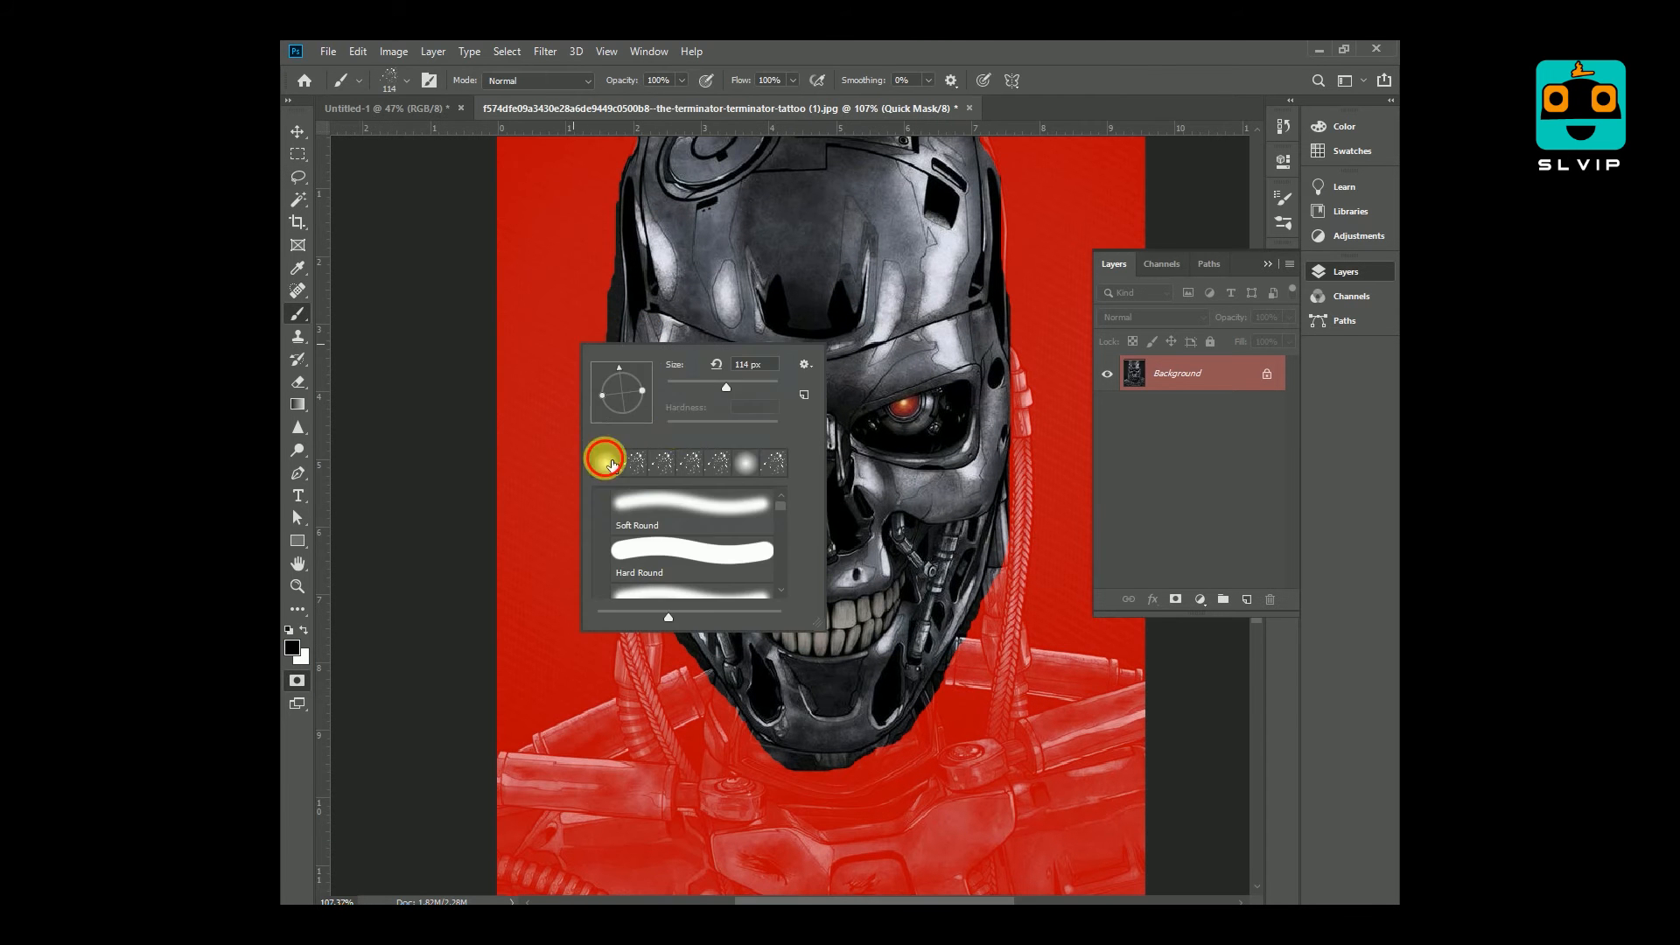
double_click(602, 457)
right_click(595, 317)
left_click_drag(715, 395, 791, 395)
left_click(569, 300)
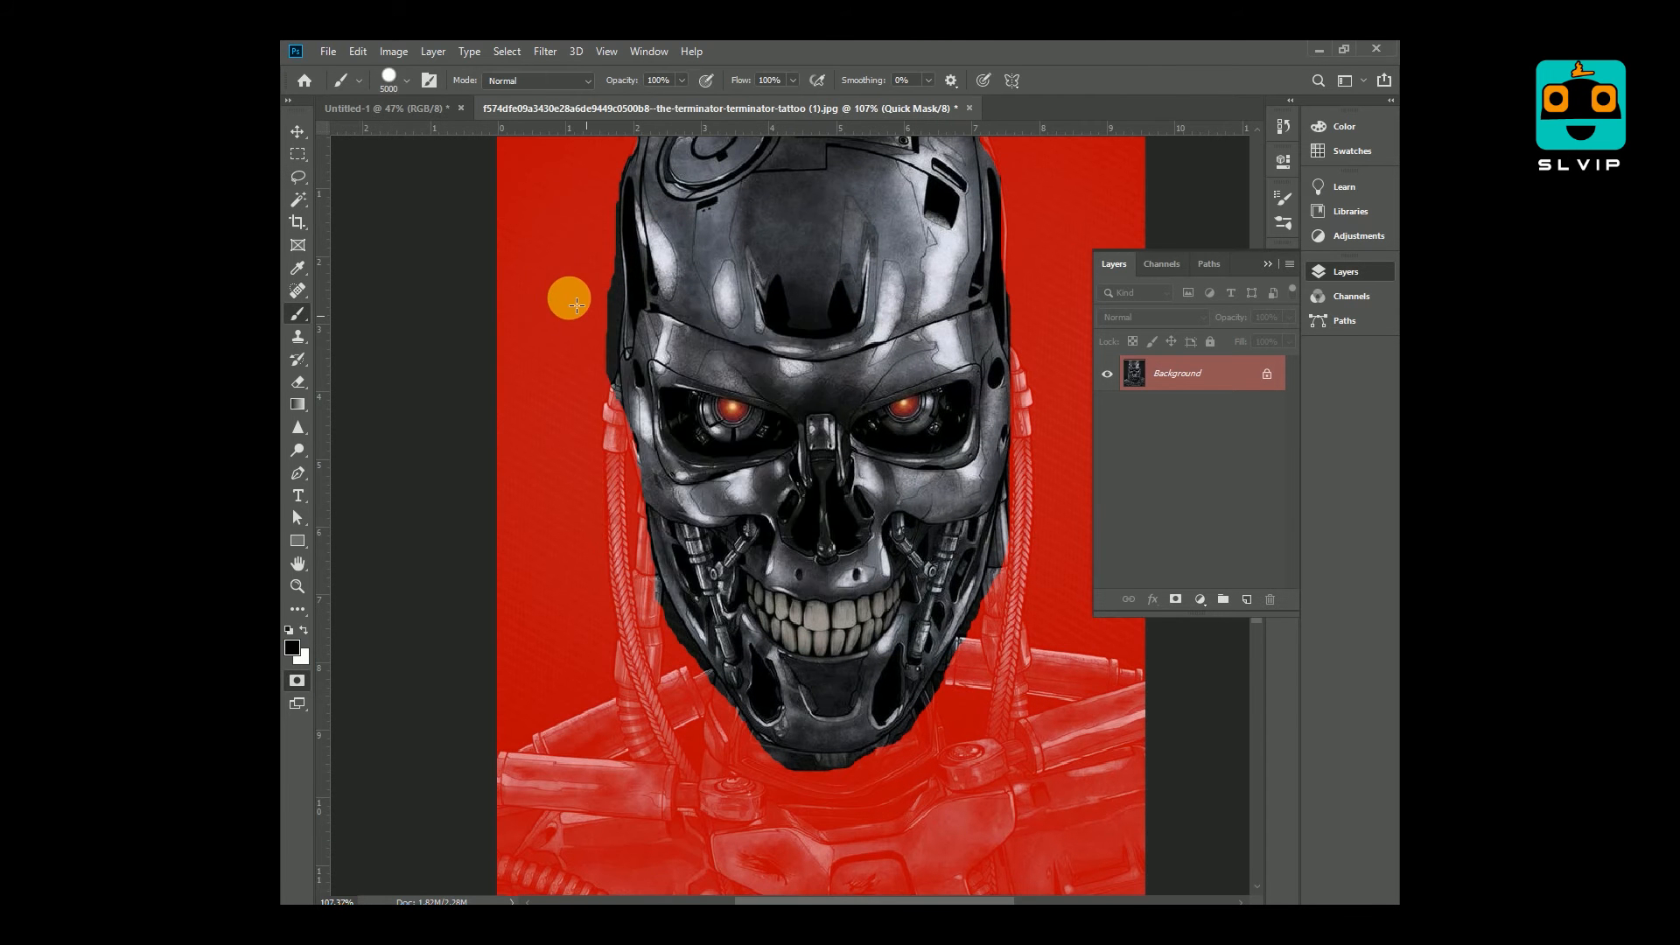
left_click(565, 311)
key("ctrl+z")
Step: Set the brush size to 32 px and refine the Quick Mask along the skull's edges with black and white
right_click(588, 316)
left_click(702, 353)
left_click(547, 292)
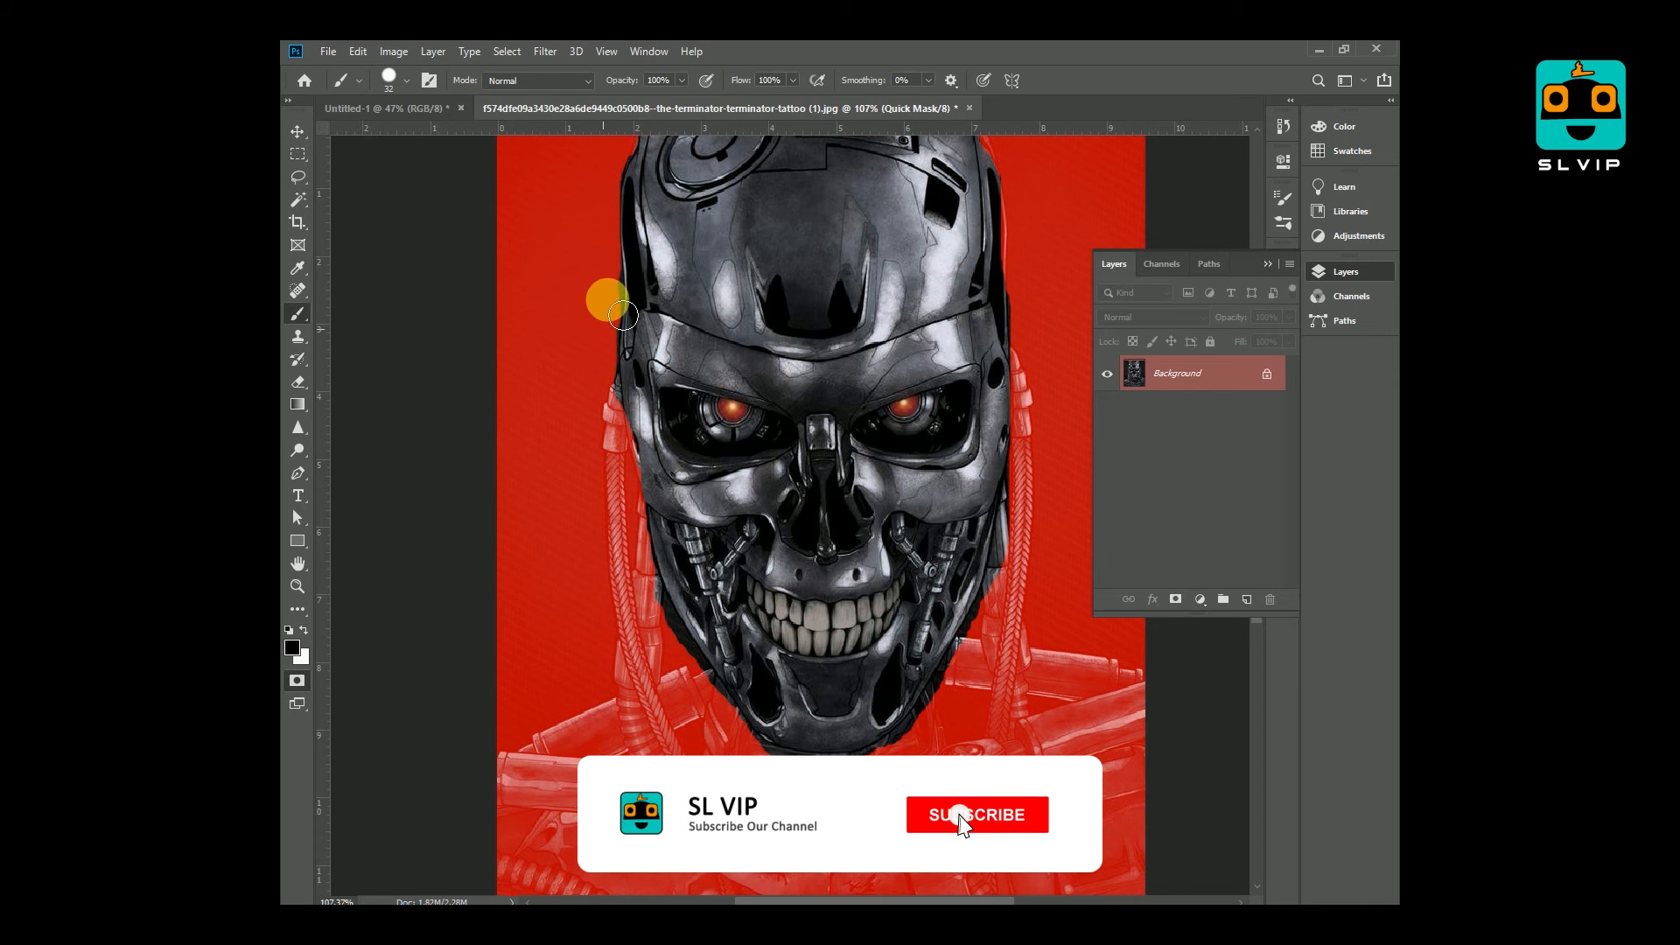
scroll(604, 438, "up", 3)
scroll(630, 490, "down", 4)
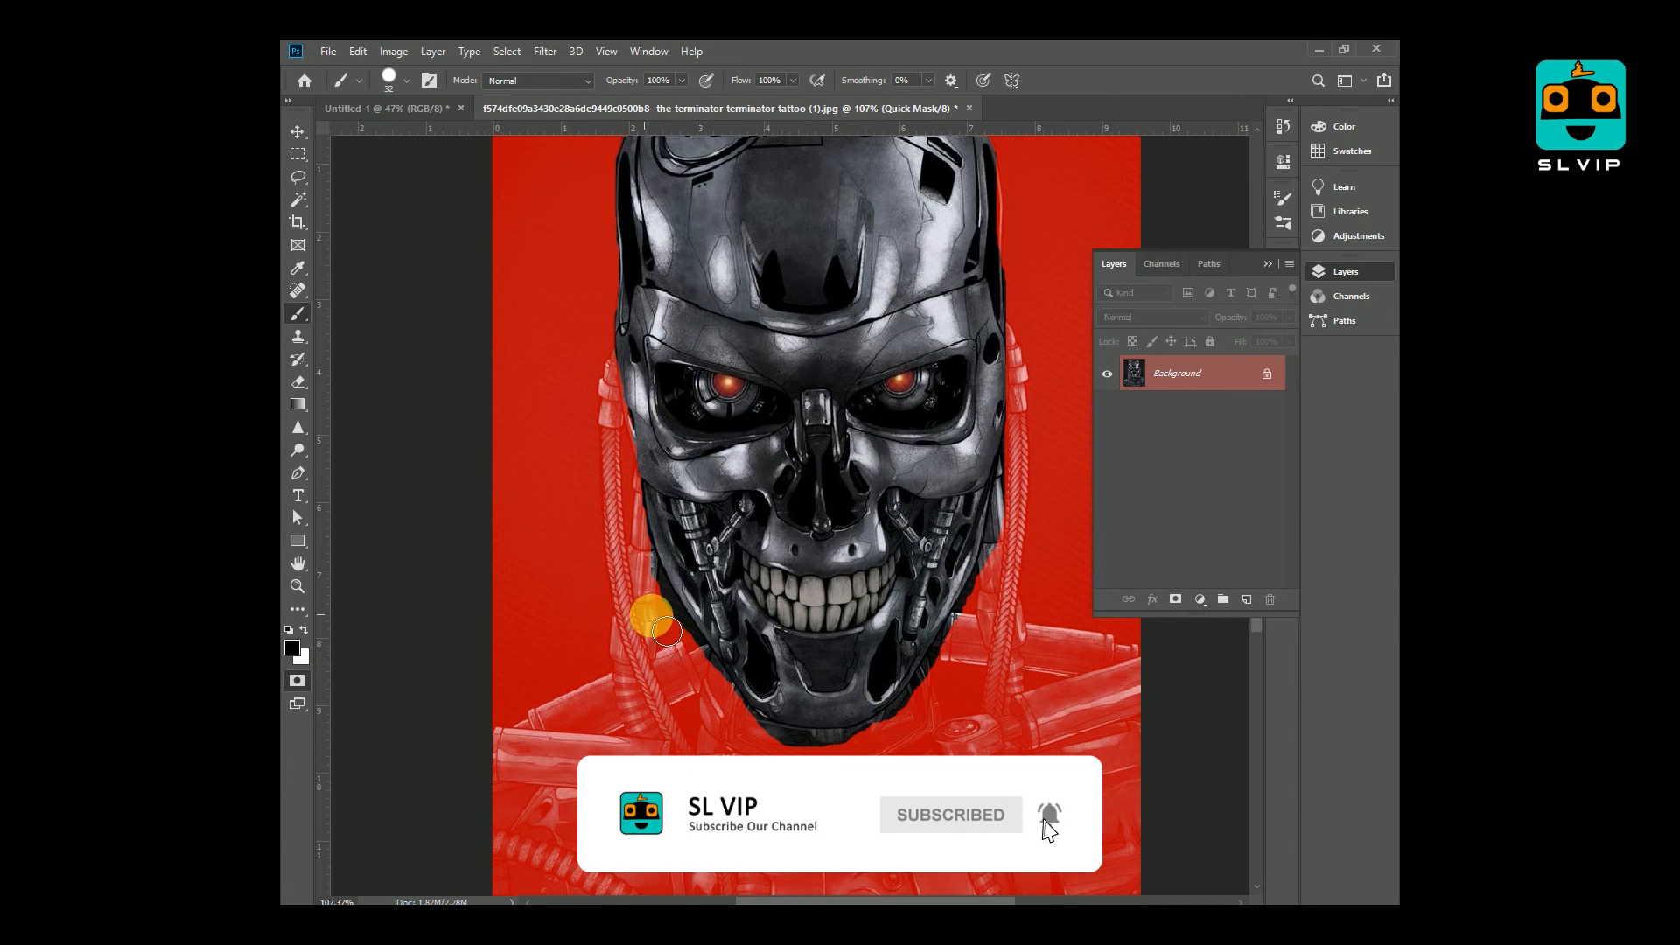
key("x")
mouse_move(704, 610)
left_mouse_down()
mouse_move(780, 725)
mouse_move(893, 694)
mouse_move(1005, 454)
left_mouse_up()
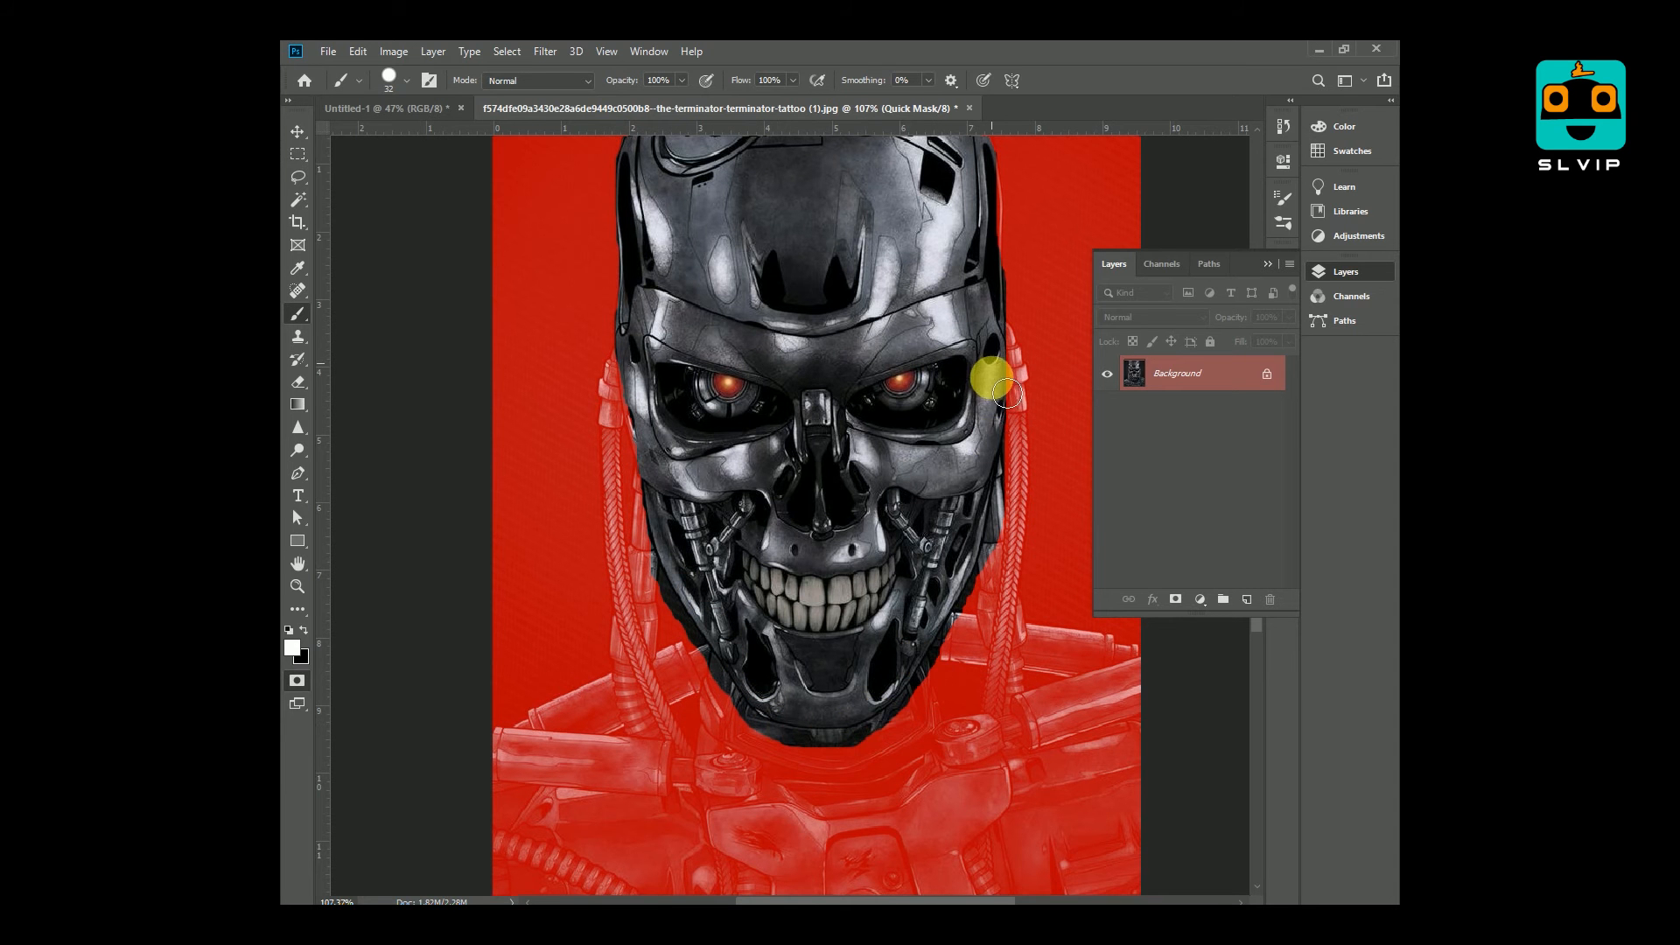
Step: Convert the Quick Mask back to a selection, copy the skull to a new layer and place it in the Untitled-1 document
key("ctrl+0")
key("q")
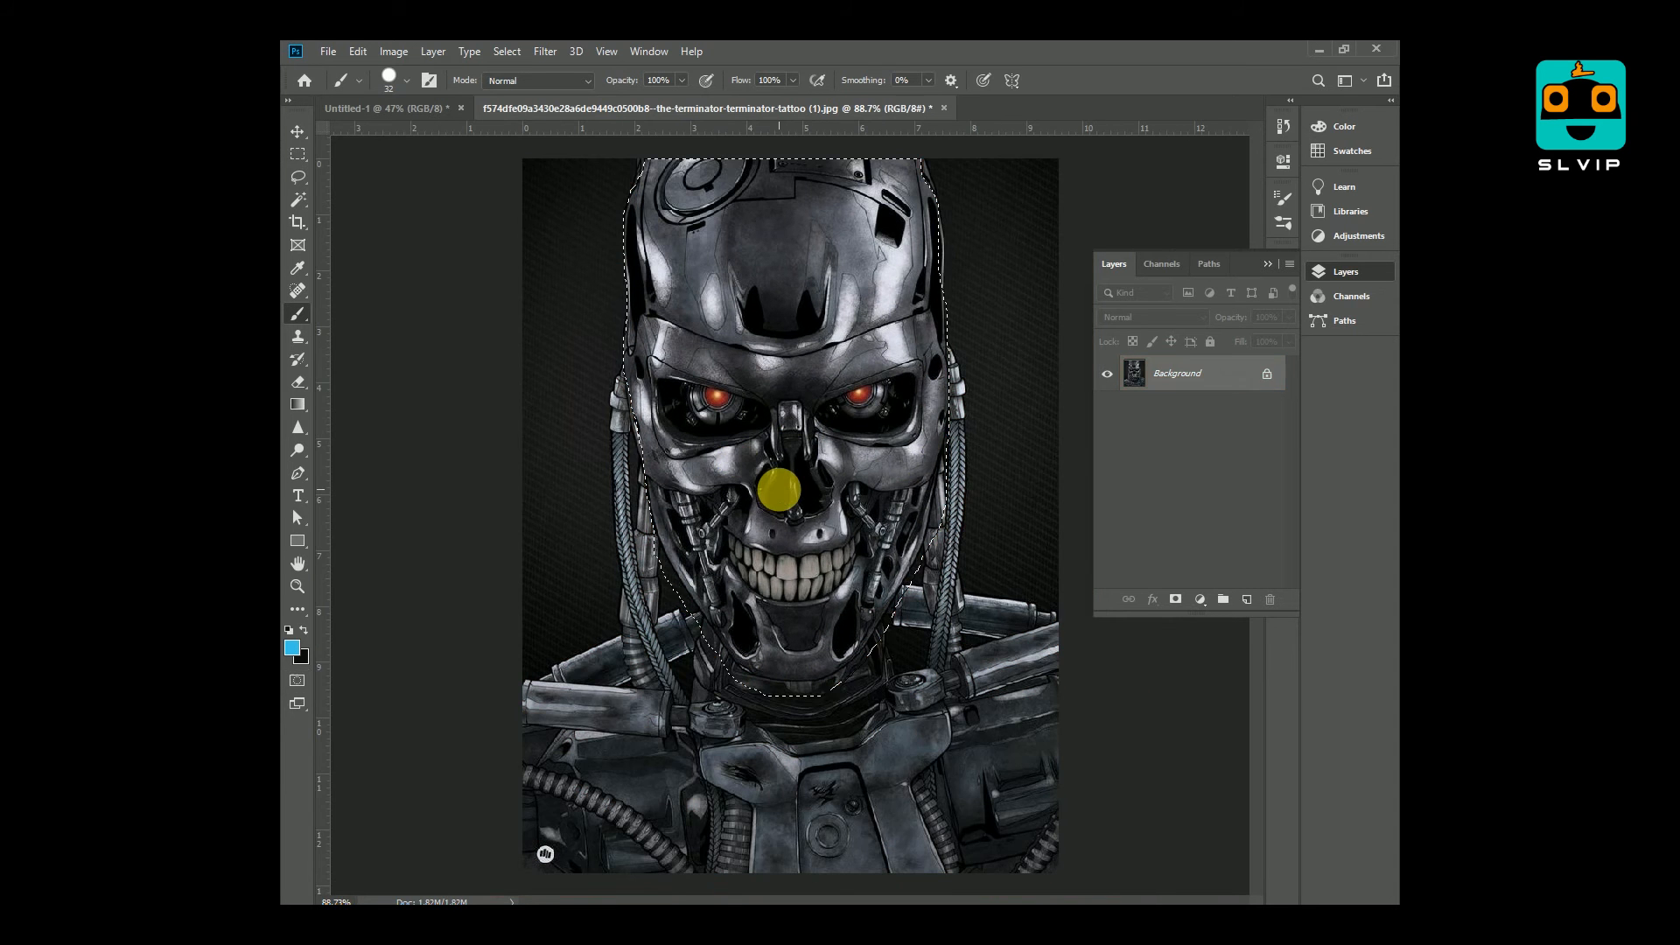
key("ctrl+j")
key("v")
left_click_drag(562, 158, 821, 477)
scroll(818, 471, "up", 4)
left_click_drag(866, 384, 835, 460)
Step: Scale the skull layer to about 54% and move it over the man's face
key("ctrl+t")
left_click_drag(903, 300, 838, 394)
scroll(834, 389, "up", 6)
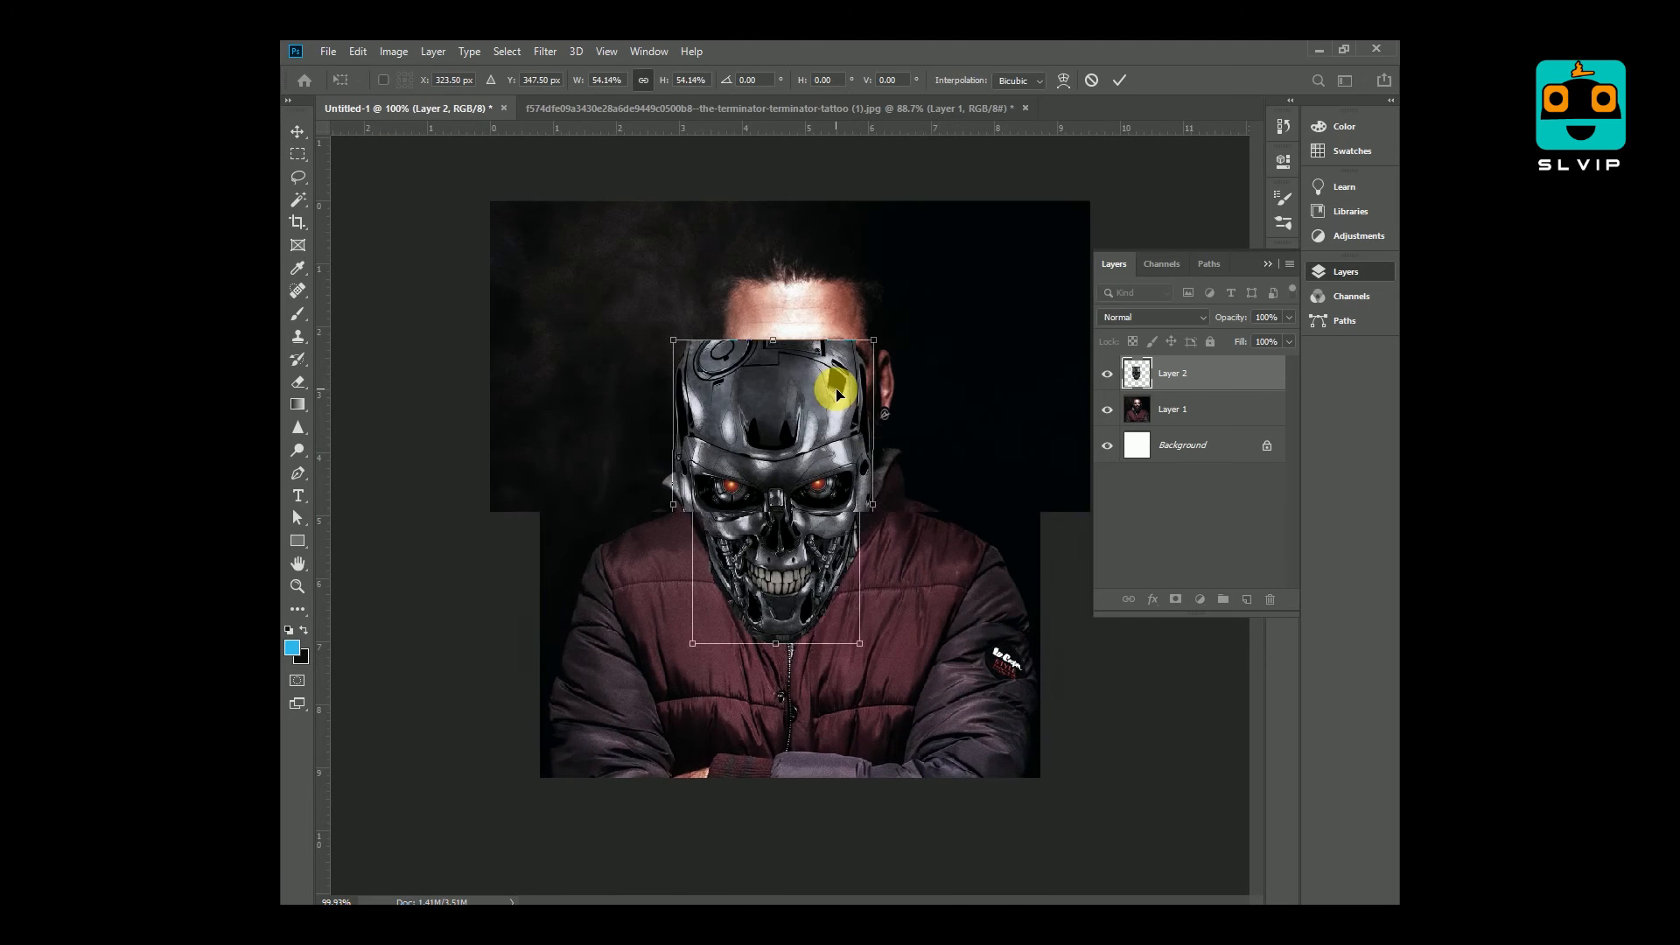
left_click_drag(863, 324, 838, 188)
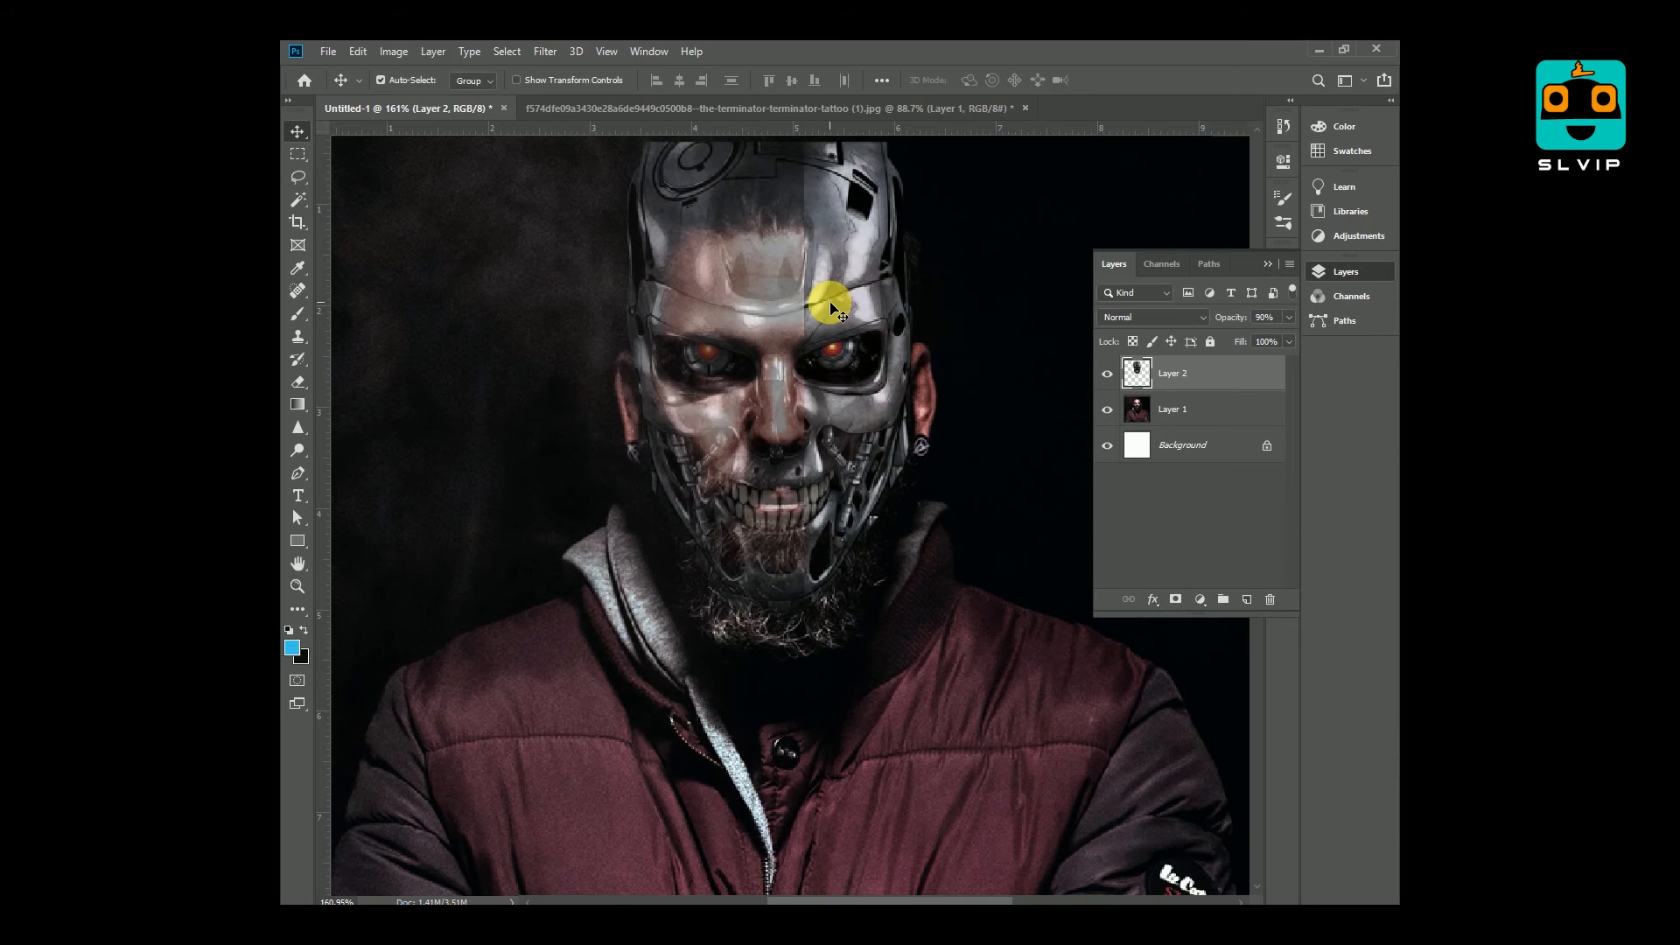
Step: Align the skull with the man's face at 50% layer opacity, scaling it to about 101.6% and rotating it about 0.66°
mouse_move(830, 302)
left_mouse_down()
mouse_move(744, 331)
mouse_move(838, 314)
left_mouse_up()
key("ctrl+t")
left_click_drag(992, 650, 990, 653)
left_click_drag(631, 625, 629, 629)
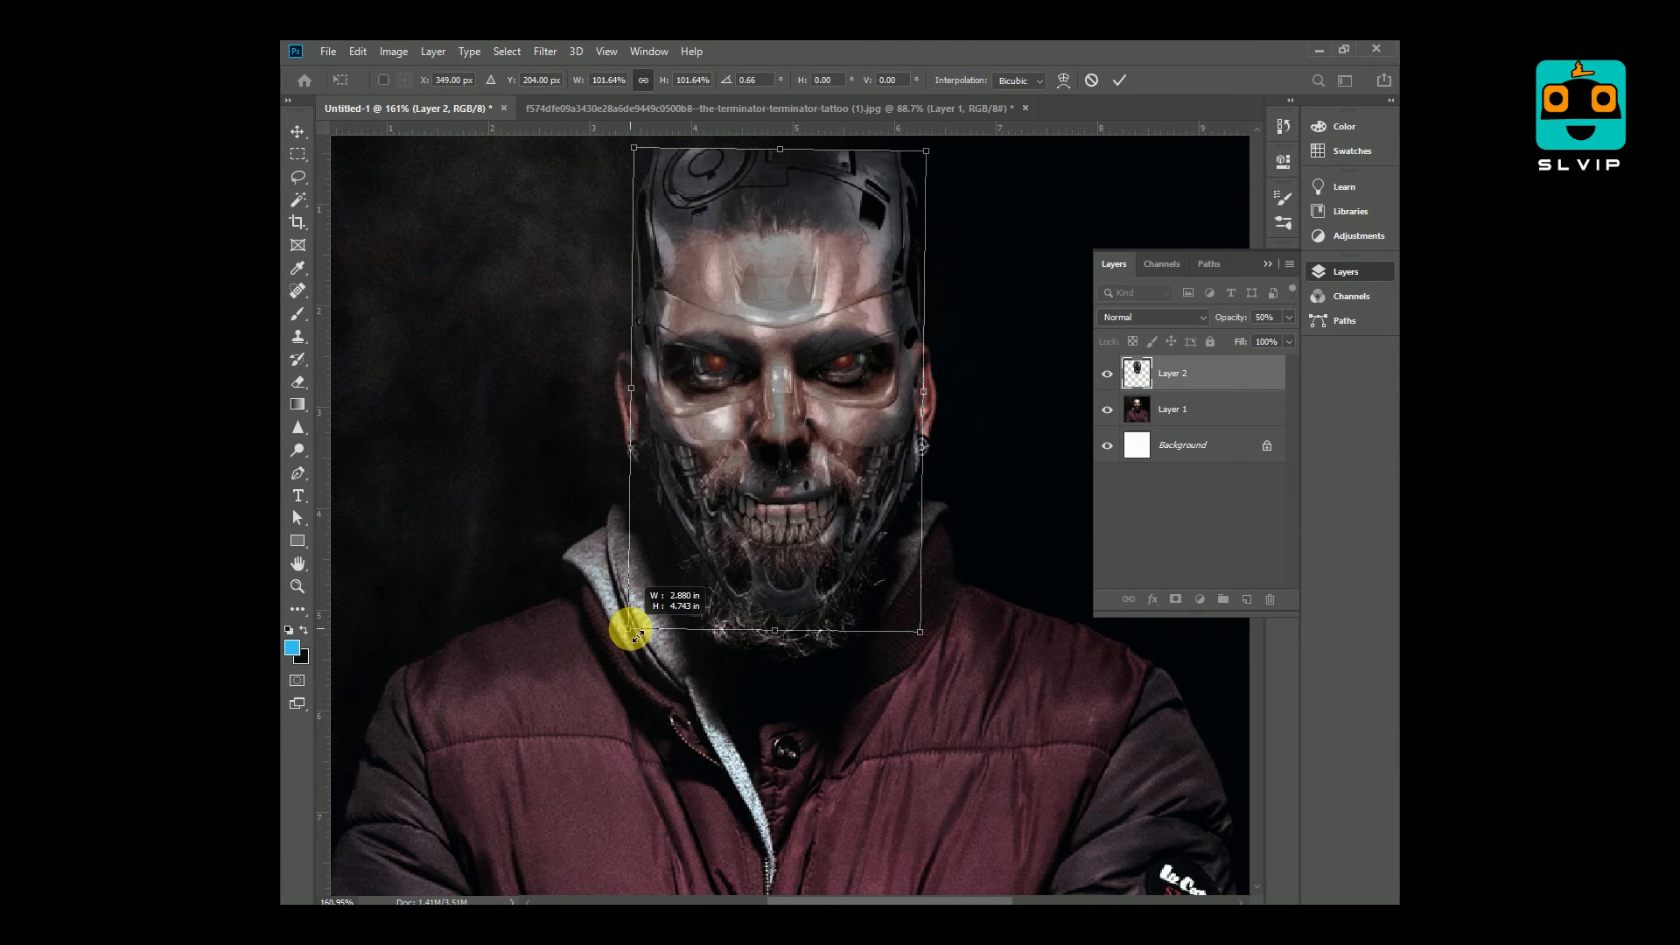
Step: Warp the skull to fit the head, widening its lower corners at the jaw and pulling its upper corners inward
right_click(814, 560)
left_click(842, 668)
left_click_drag(921, 632, 934, 643)
left_click_drag(628, 628, 618, 642)
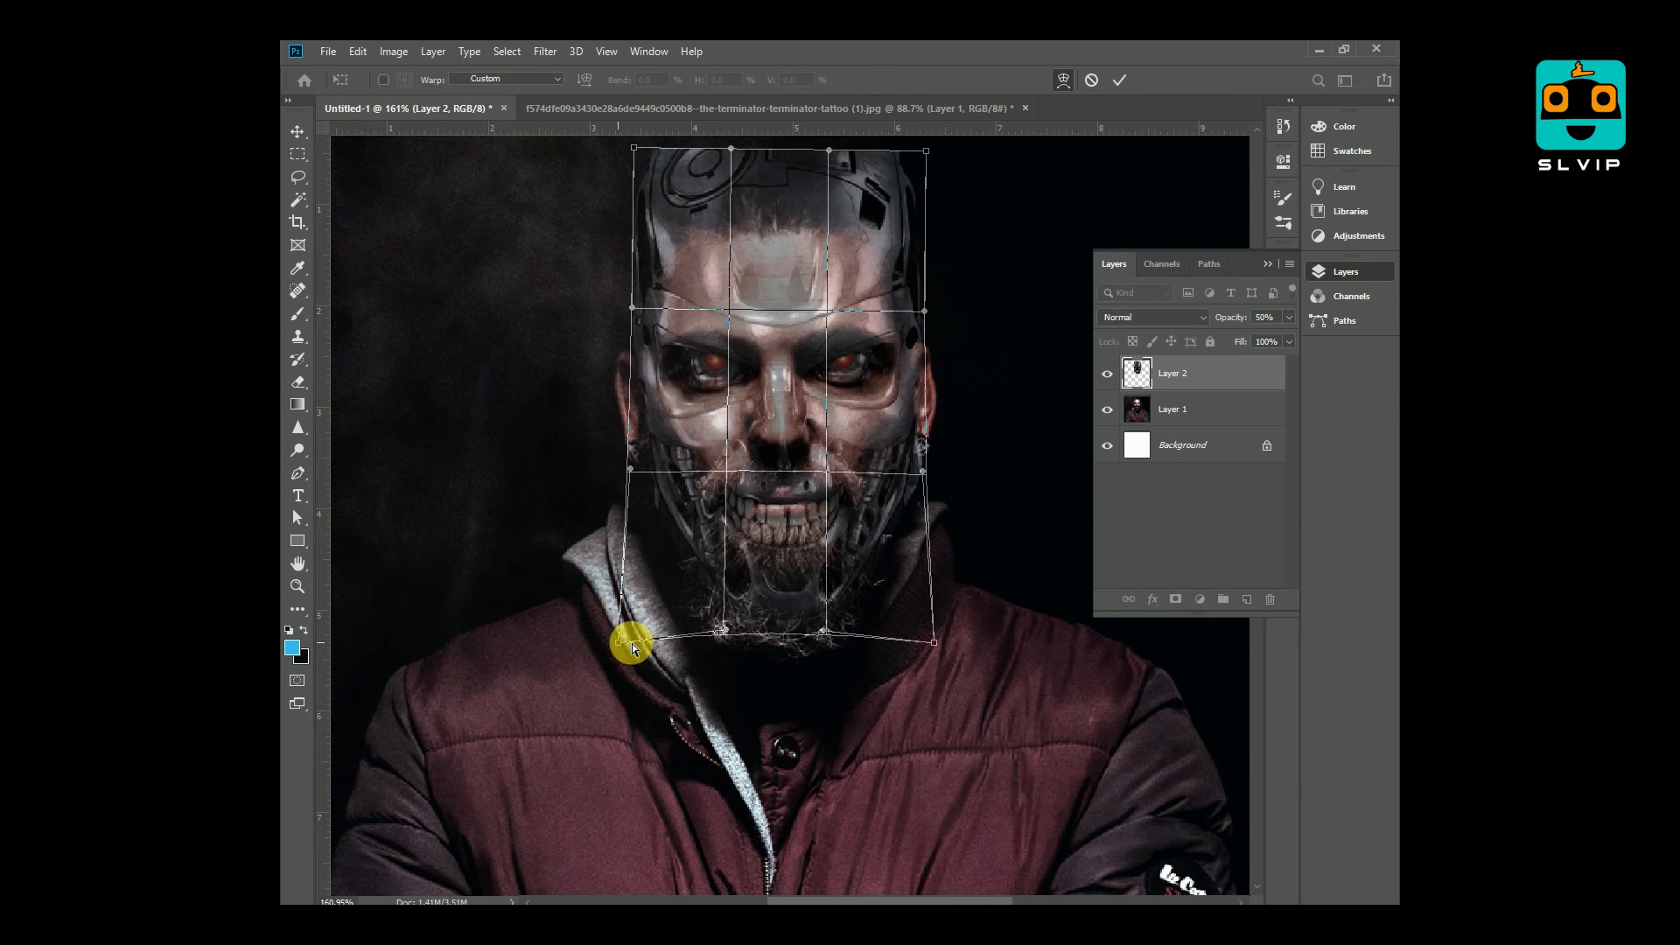
left_click_drag(725, 629, 722, 637)
left_click_drag(824, 630, 832, 645)
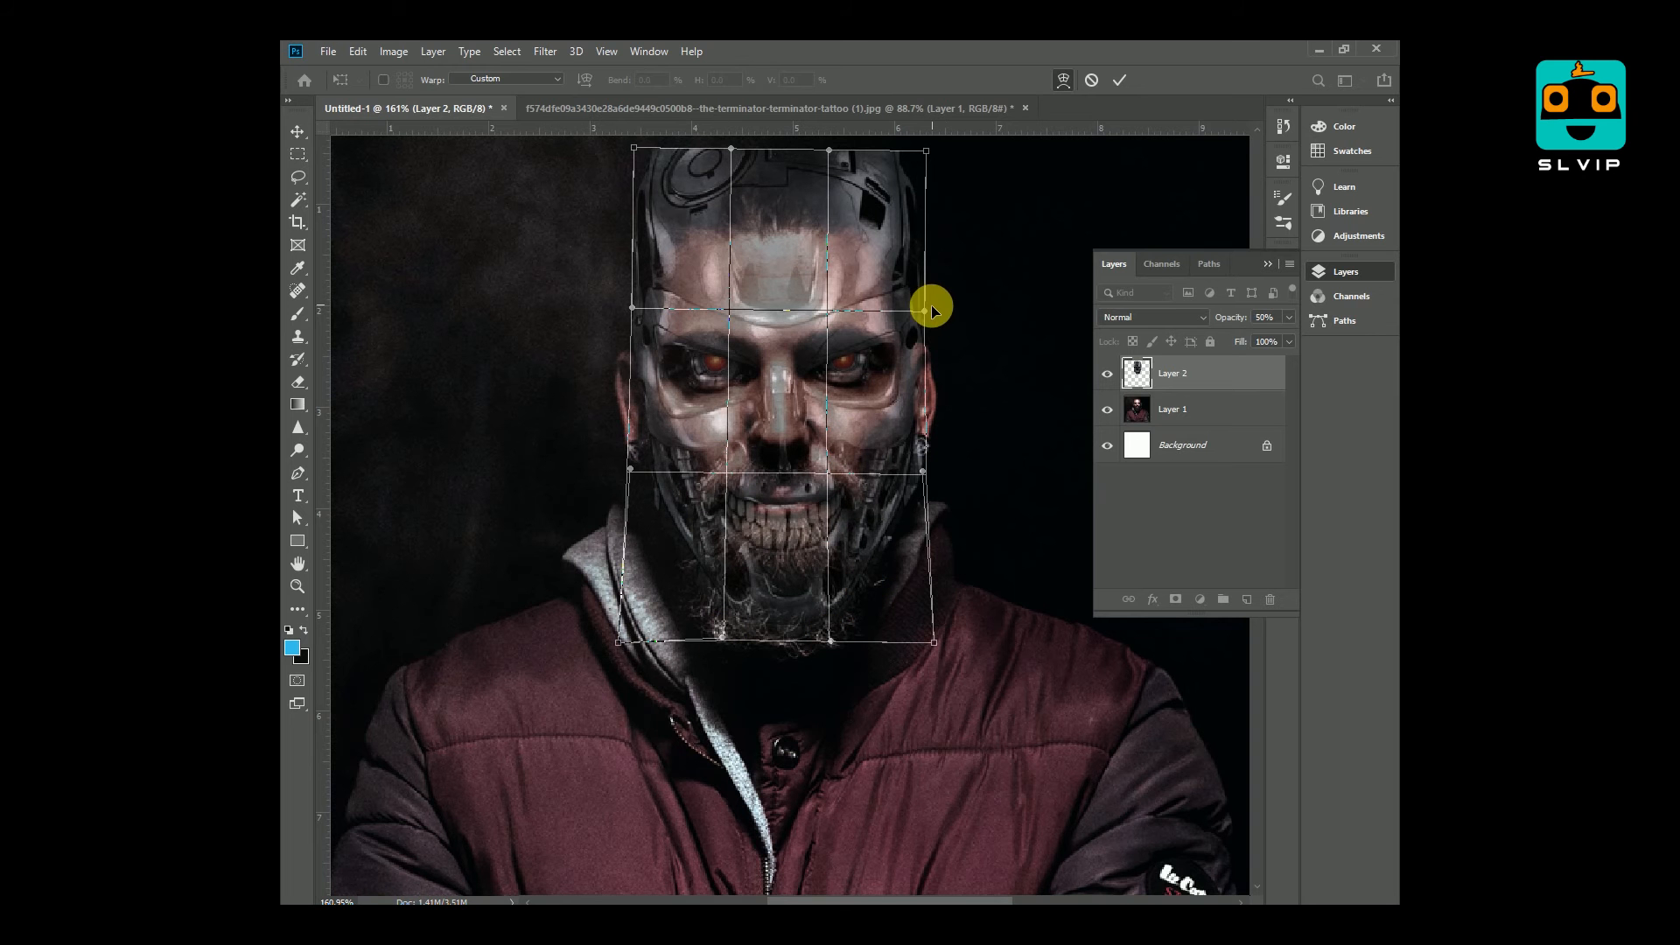
left_click_drag(931, 308, 926, 304)
left_click_drag(640, 165, 645, 157)
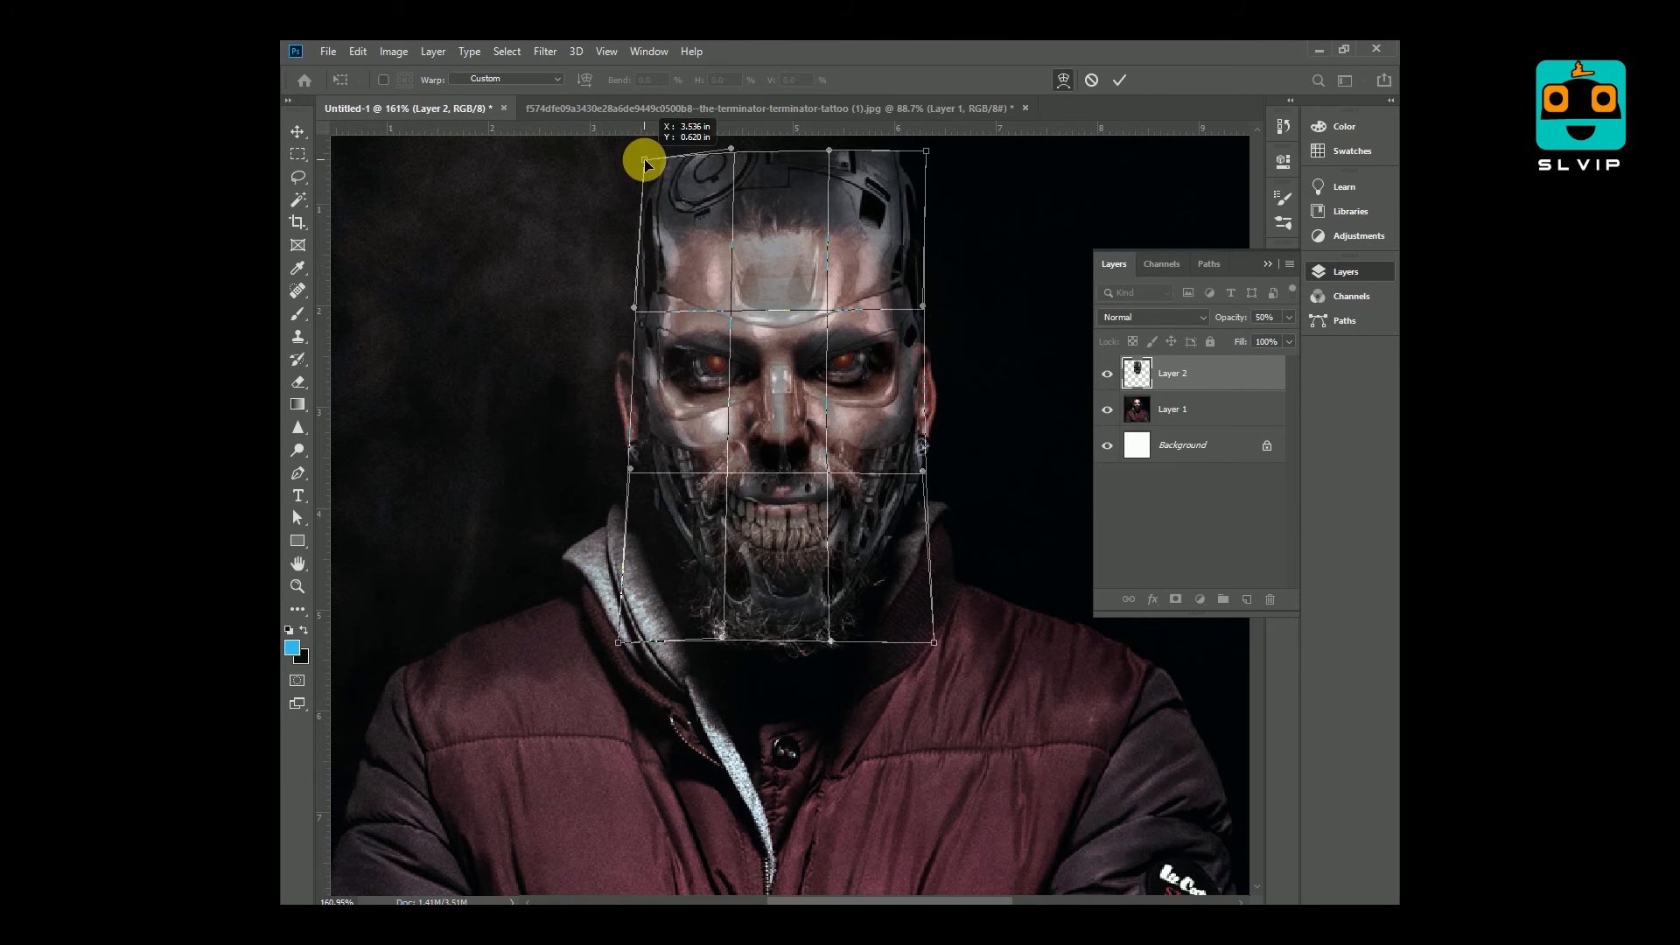
left_click_drag(927, 149, 920, 157)
key("Return")
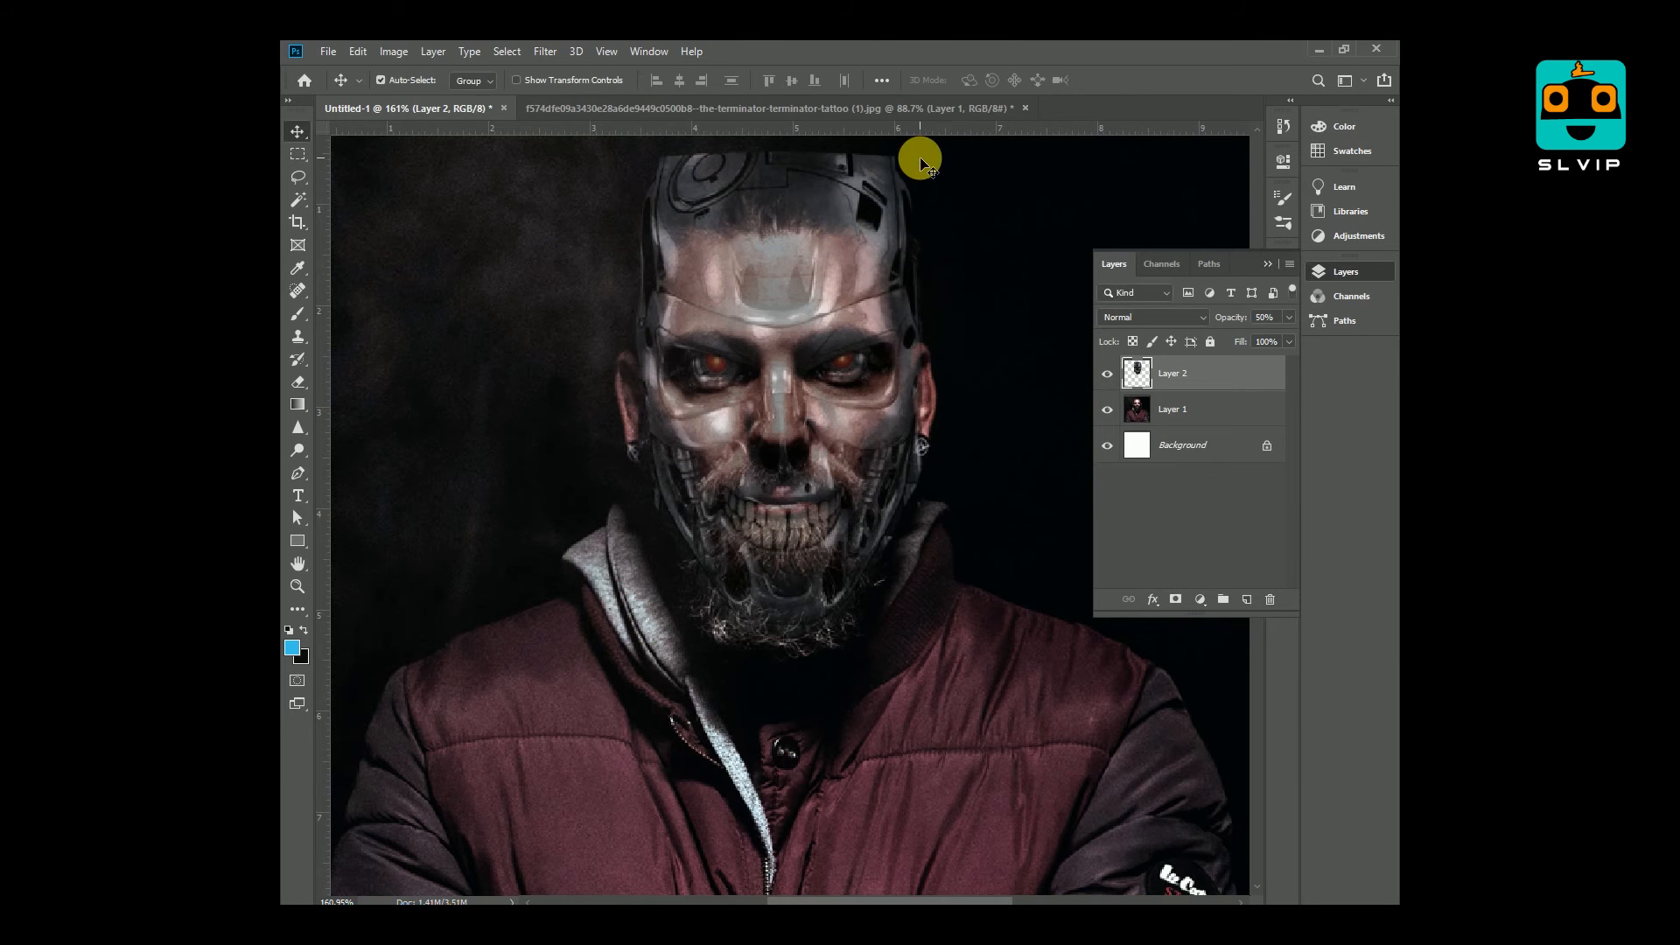
Step: Skew the skull layer horizontally by about -0.5° and restore its opacity to 100%
key("ctrl+t")
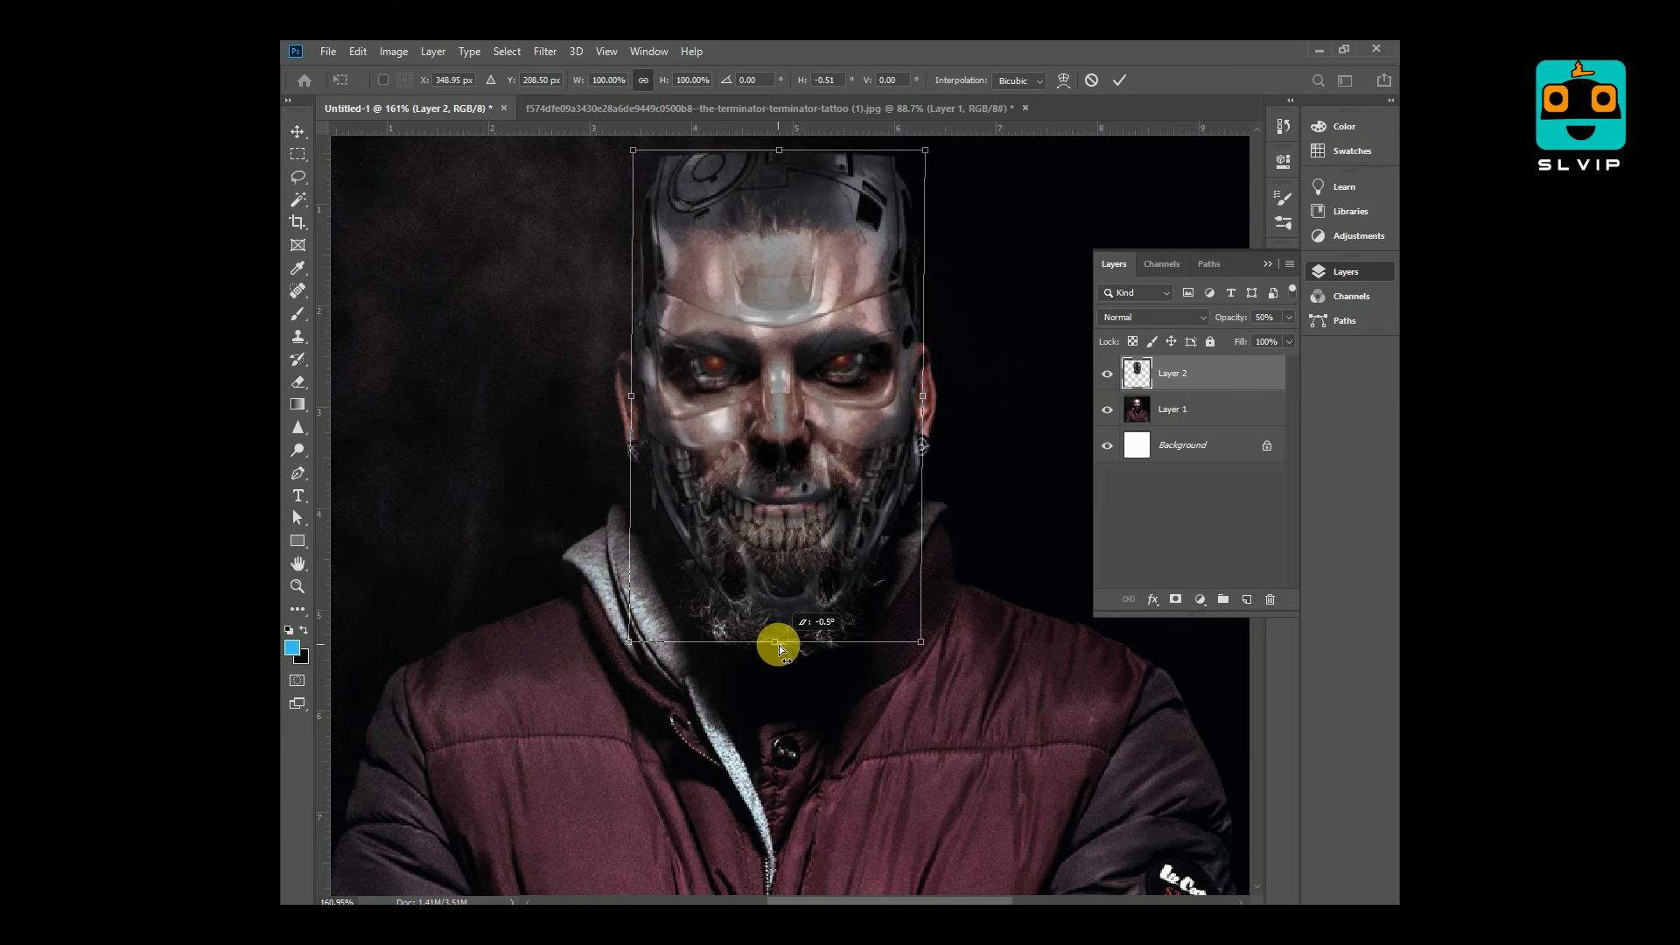
key("Return")
left_click_drag(1274, 339, 1333, 355)
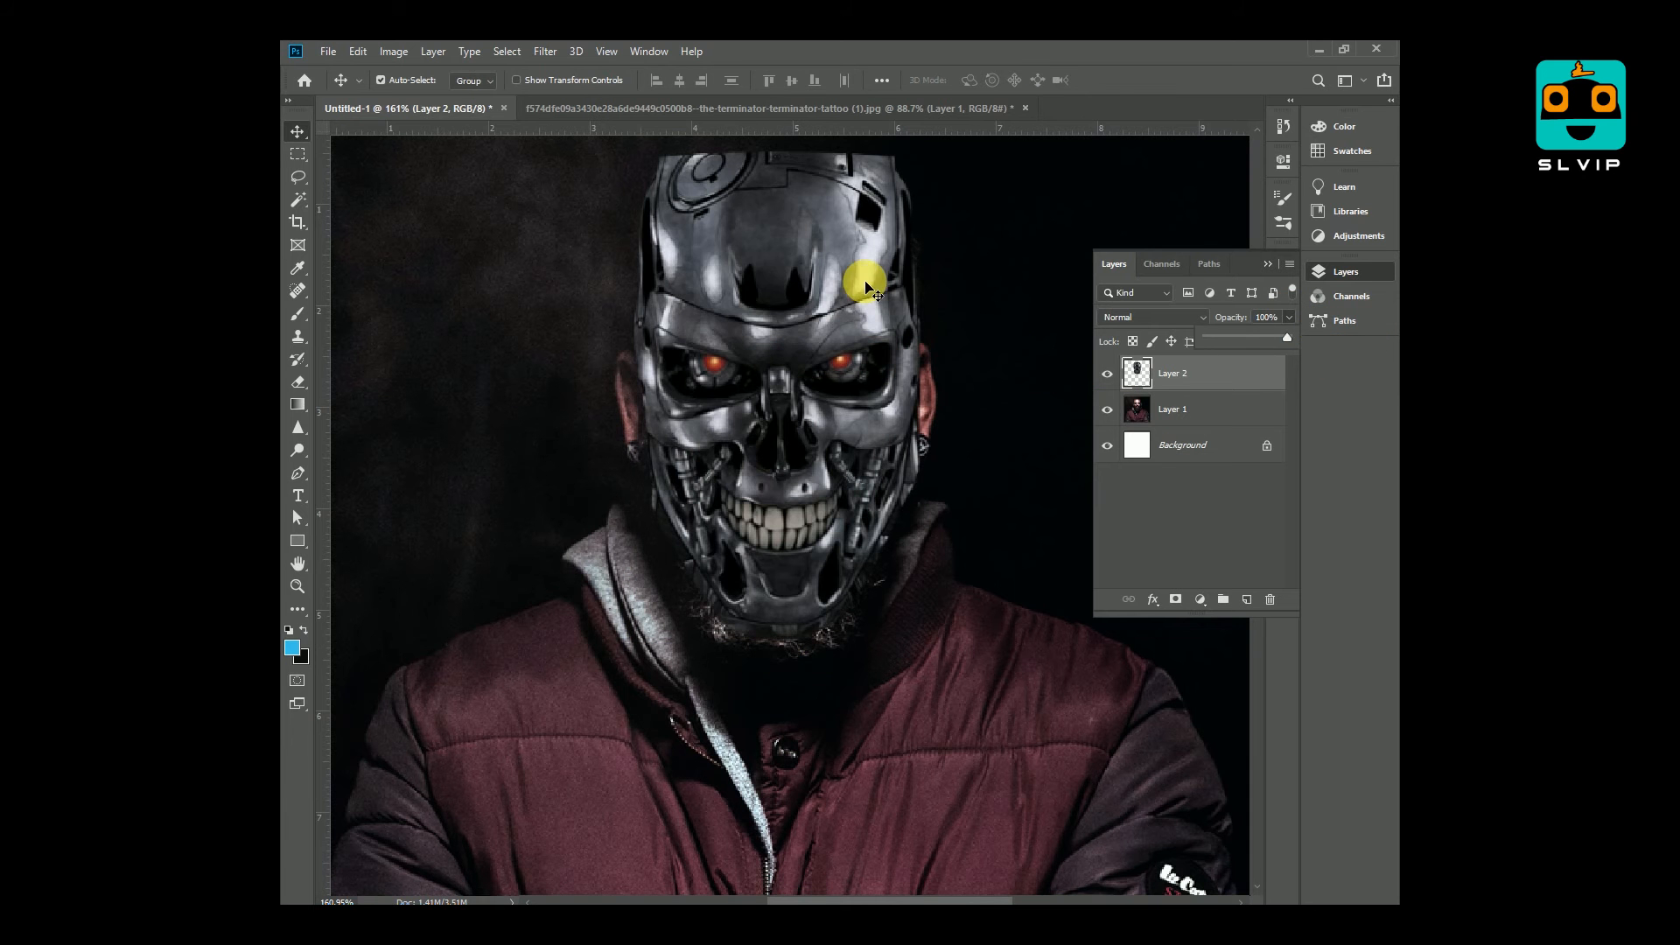
Step: Apply Brightness/Contrast to the skull layer with brightness 29 and contrast -4
key("alt+i")
key("a")
key("c")
left_click_drag(1058, 194, 1050, 235)
left_click_drag(1063, 196, 1073, 196)
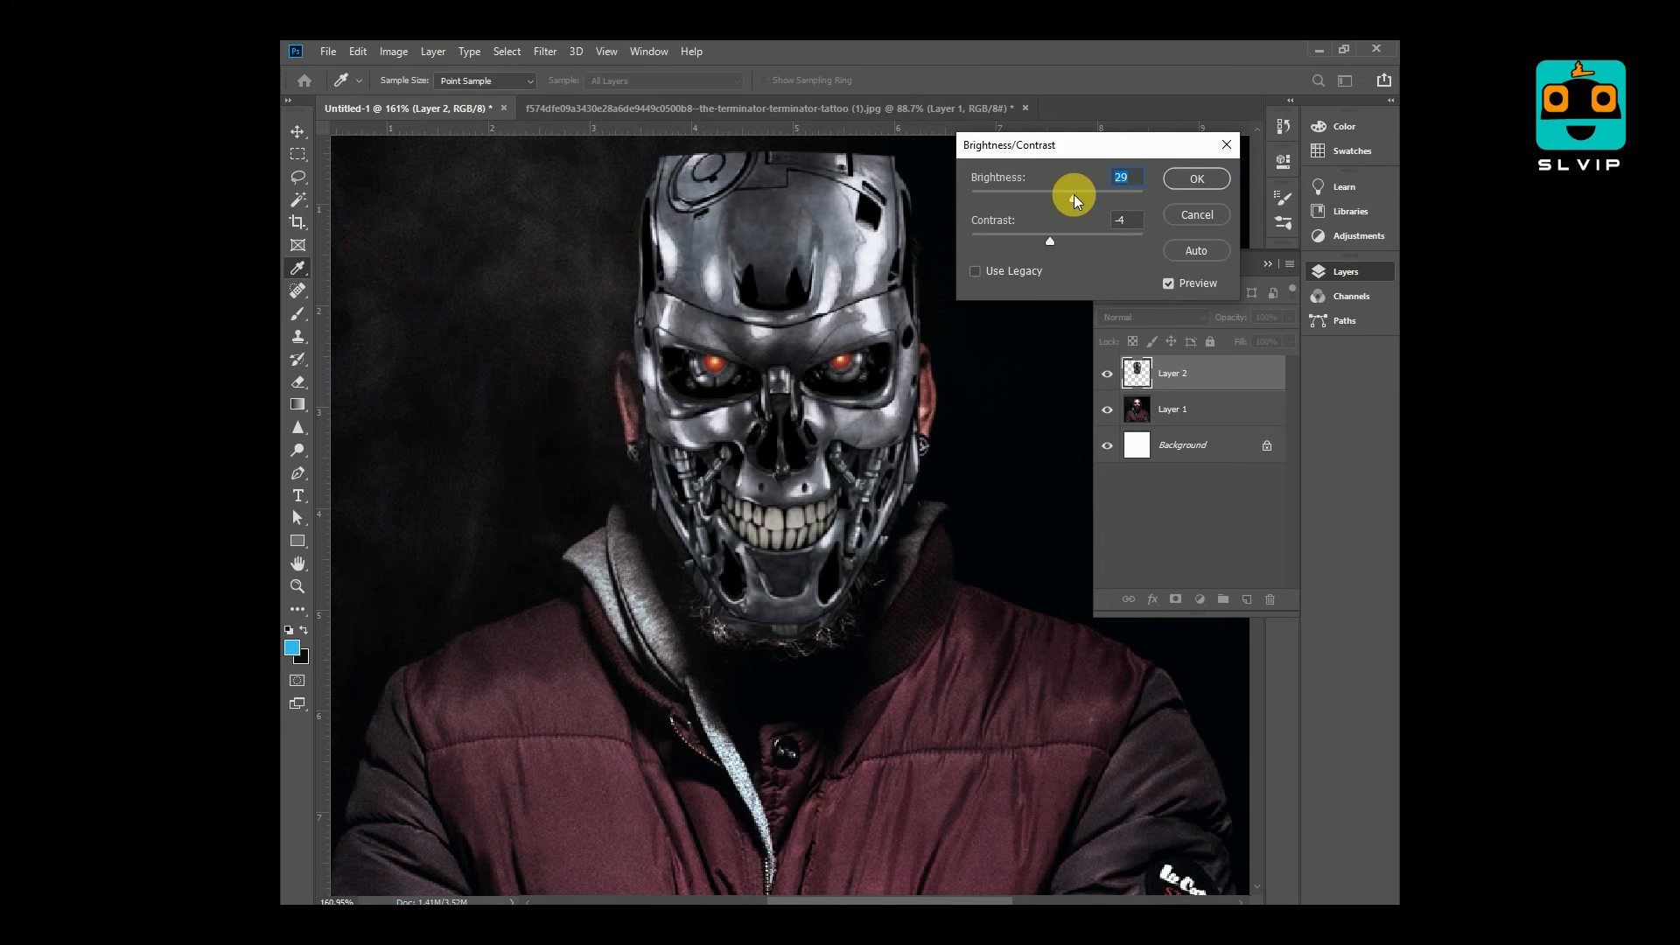
key("Return")
Step: Add a black layer mask to the skull layer to hide it completely
scroll(967, 350, "down", 1)
left_click_drag(963, 372, 913, 411)
left_click(1177, 602, "alt")
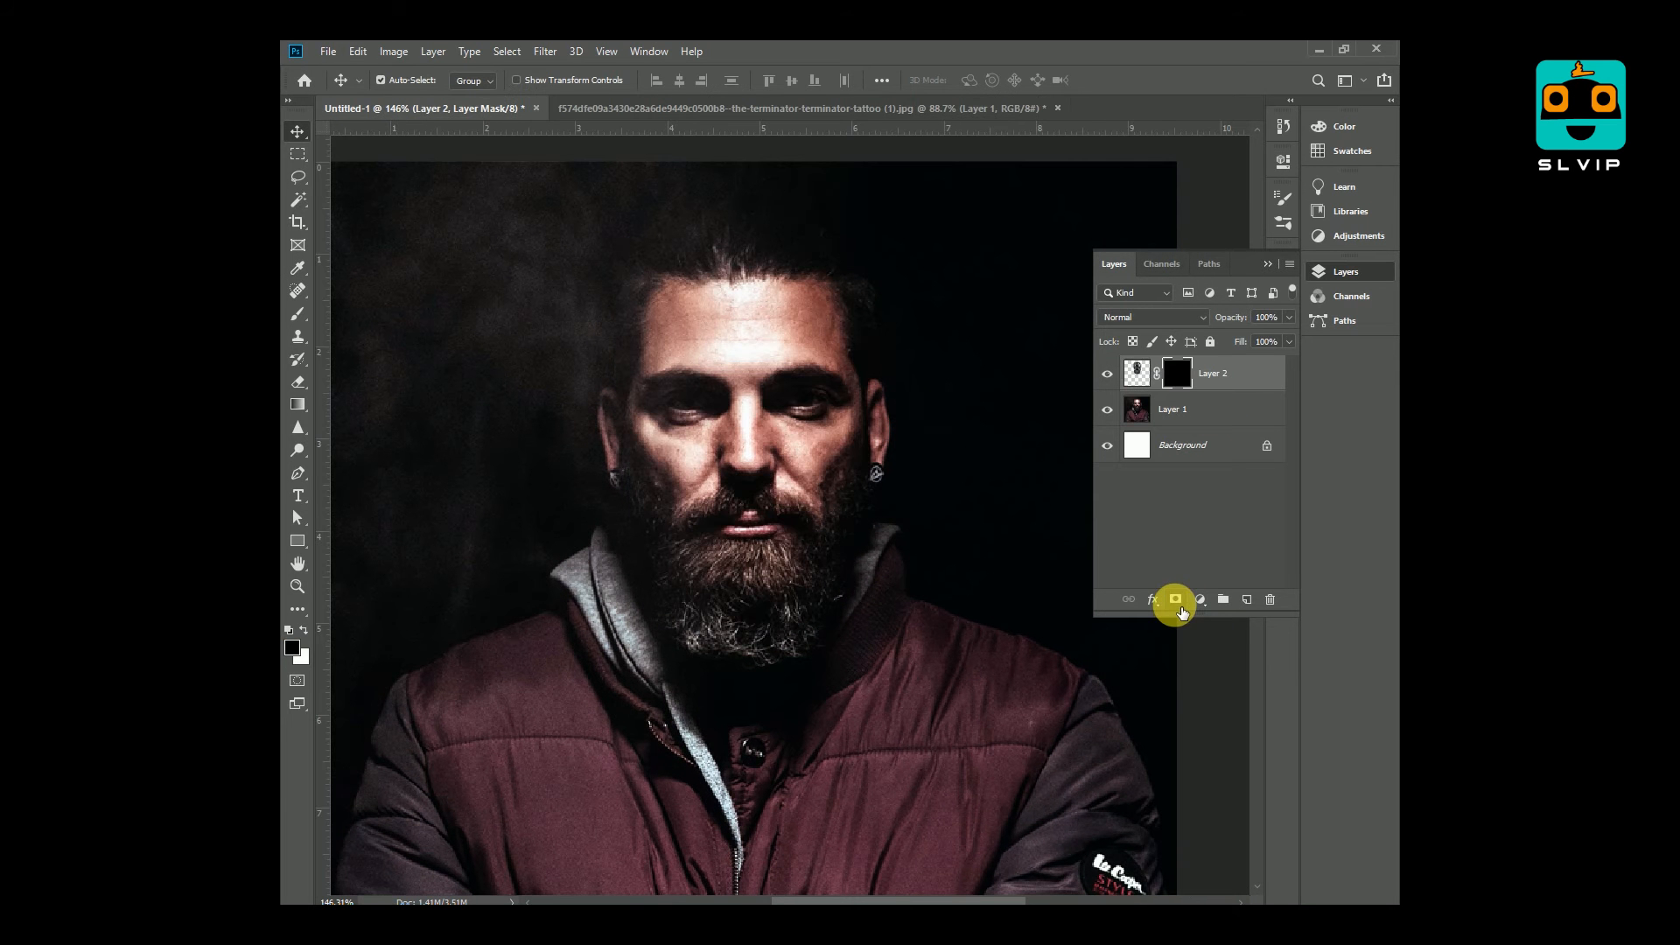
Step: Prepare a 51 px brush with white foreground and 45% flow for painting on the skull layer's mask
key("b")
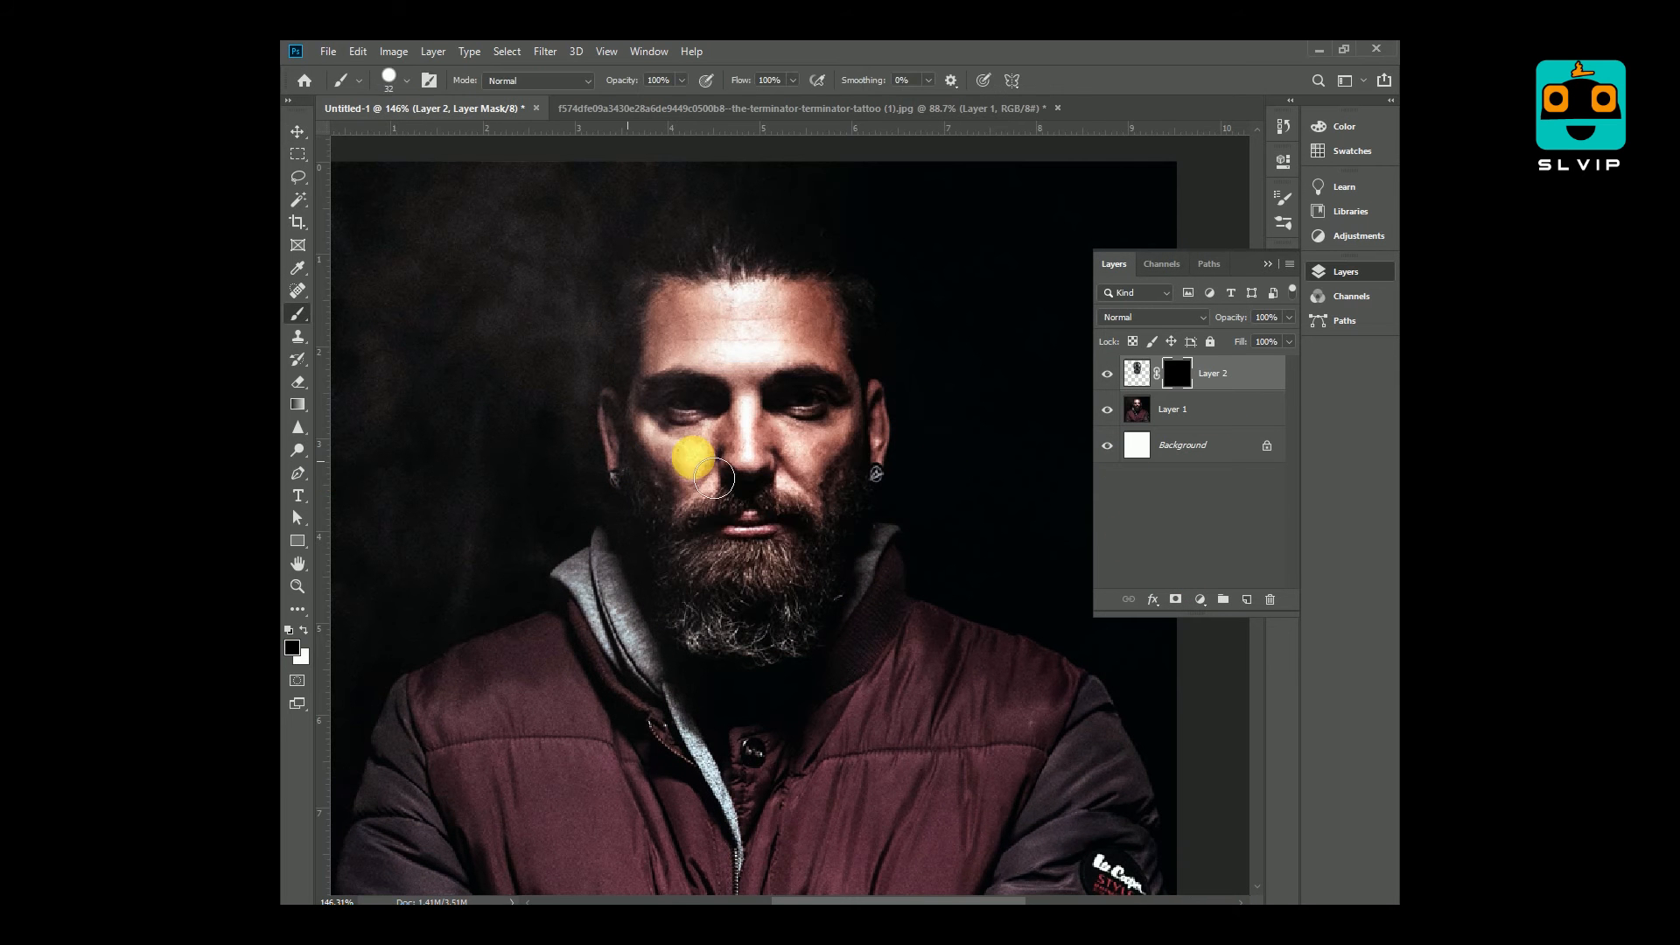
right_click(686, 447)
key("Escape")
left_click(1183, 373)
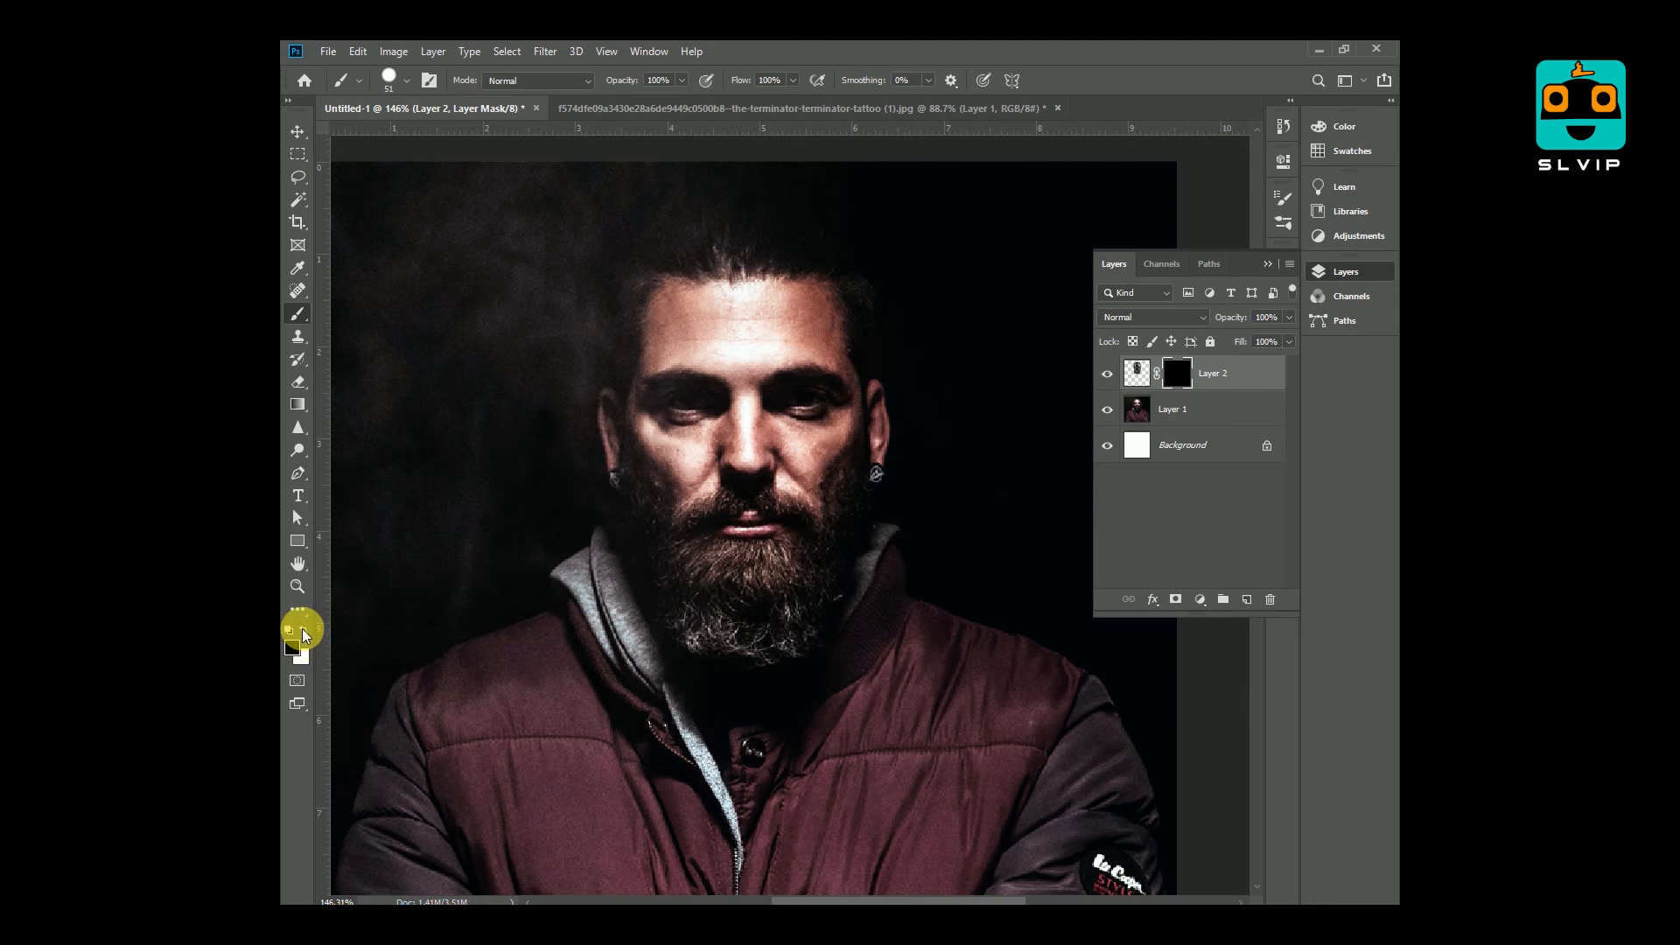
left_click(304, 630)
left_click(792, 81)
left_click_drag(798, 104, 750, 104)
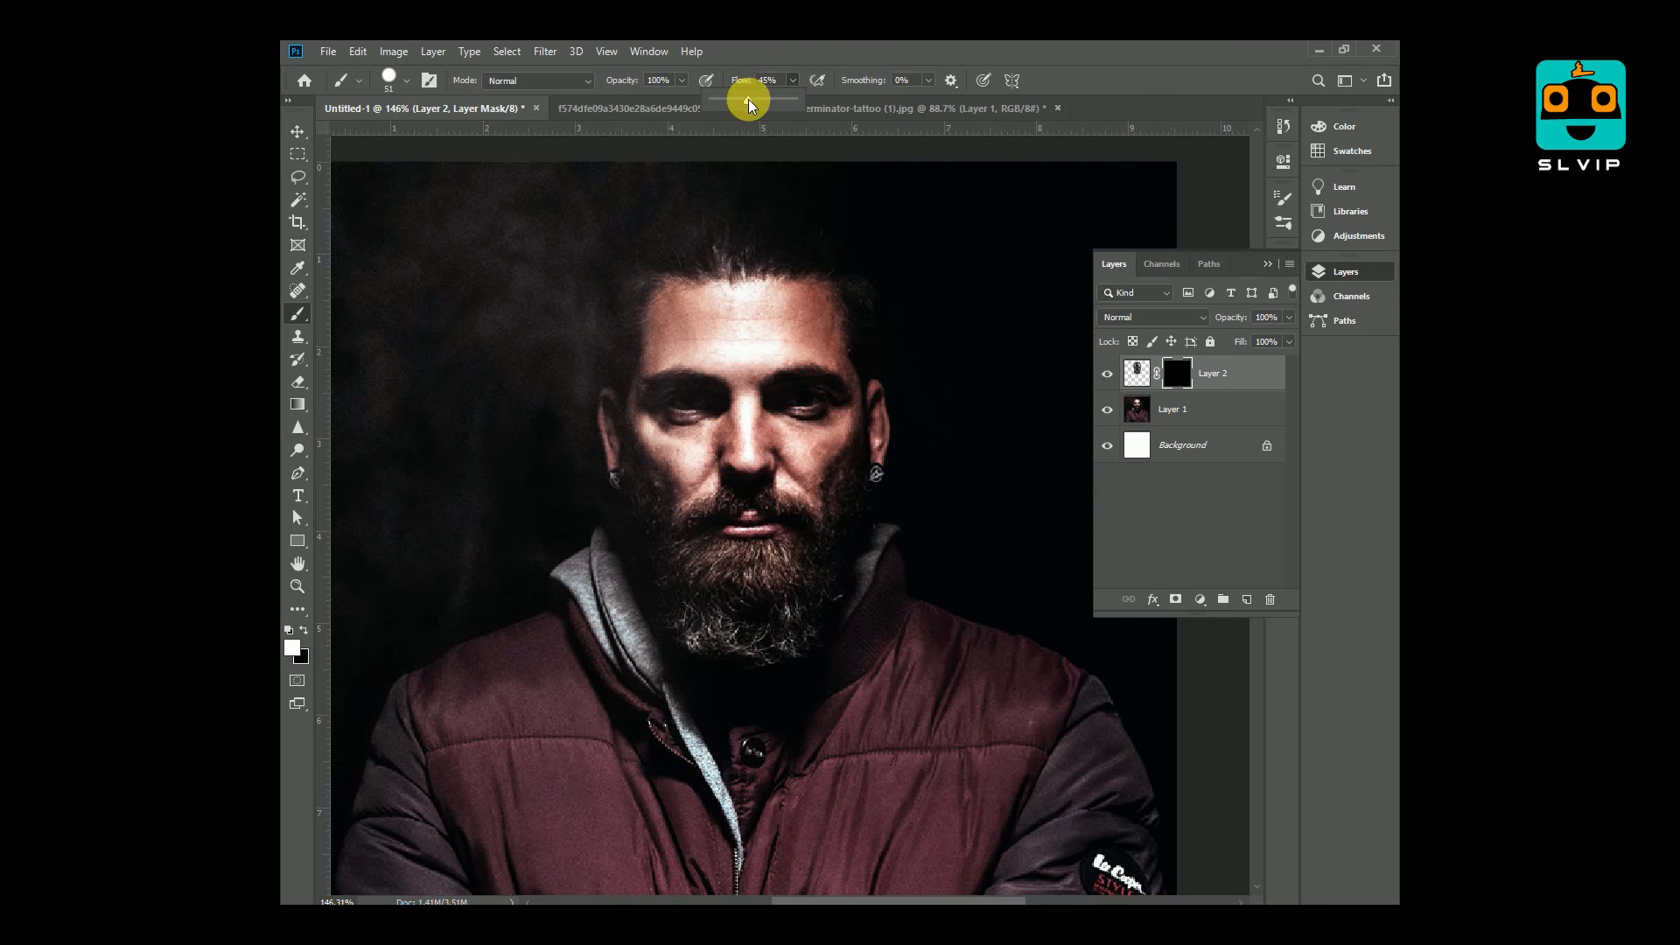
Step: Choose a soft round brush and paint the mask white to reveal the robotic eye with the red pupil
right_click(762, 352)
mouse_move(965, 421)
left_mouse_down()
mouse_move(884, 426)
mouse_move(788, 385)
mouse_move(855, 465)
mouse_move(817, 476)
mouse_move(779, 438)
left_mouse_up()
left_click(739, 427)
Step: Adjust the brush hardness, set the flow to 29% and reveal the metal cheek, jaw and brow on the mask
scroll(849, 445, "up", 2)
right_click(821, 480)
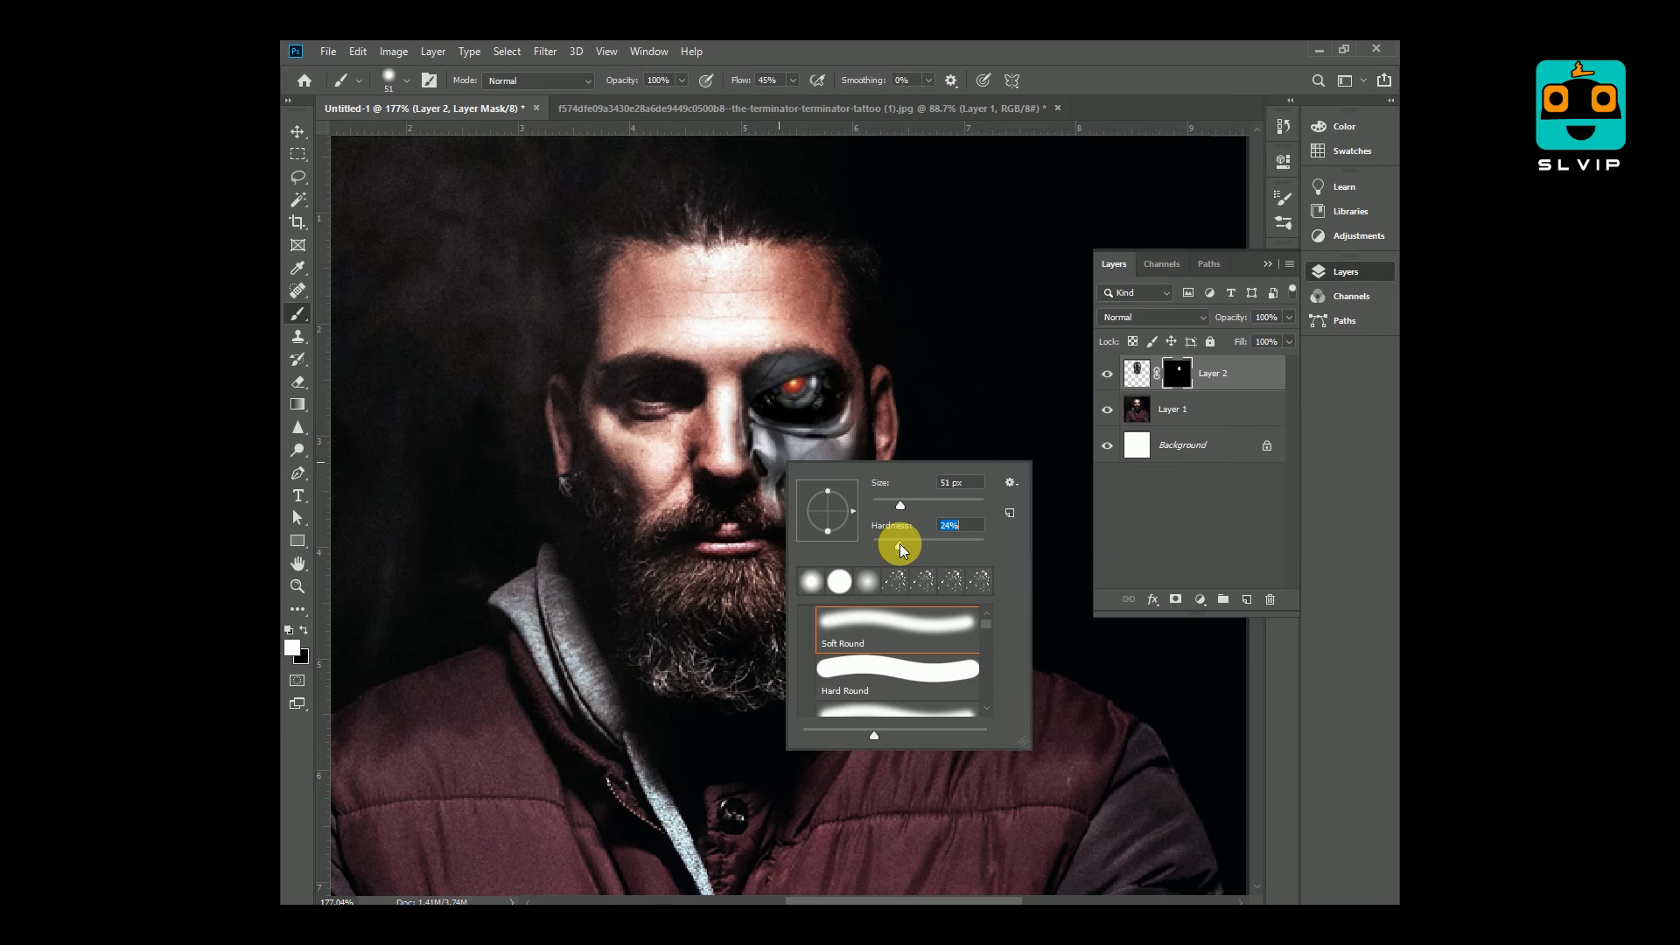
left_click_drag(901, 545, 906, 545)
left_click(792, 81)
left_click_drag(794, 99, 779, 96)
mouse_move(831, 425)
left_mouse_down()
mouse_move(826, 375)
mouse_move(842, 505)
mouse_move(829, 591)
mouse_move(864, 522)
mouse_move(864, 430)
mouse_move(839, 374)
mouse_move(863, 593)
mouse_move(816, 646)
mouse_move(844, 631)
mouse_move(870, 568)
left_mouse_up()
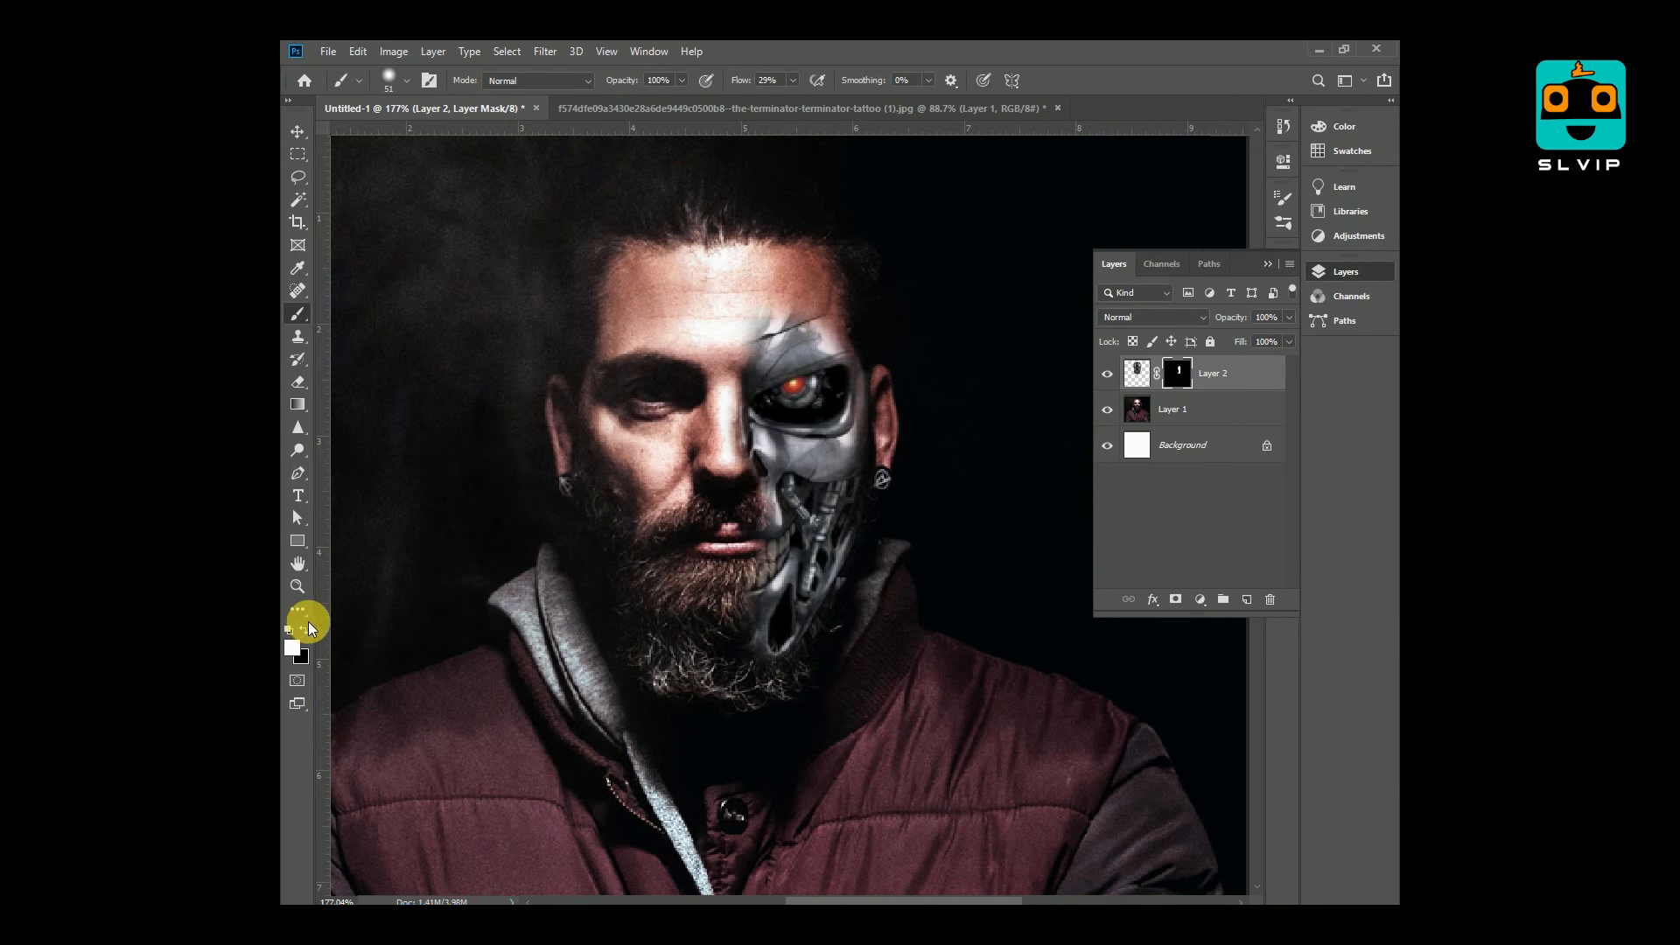
Step: Refine the mask with a smaller brush in black and white, restoring the beard and blending the nose and brow edges
left_click(303, 630)
key("bracketleft")
key("bracketleft")
key("bracketleft")
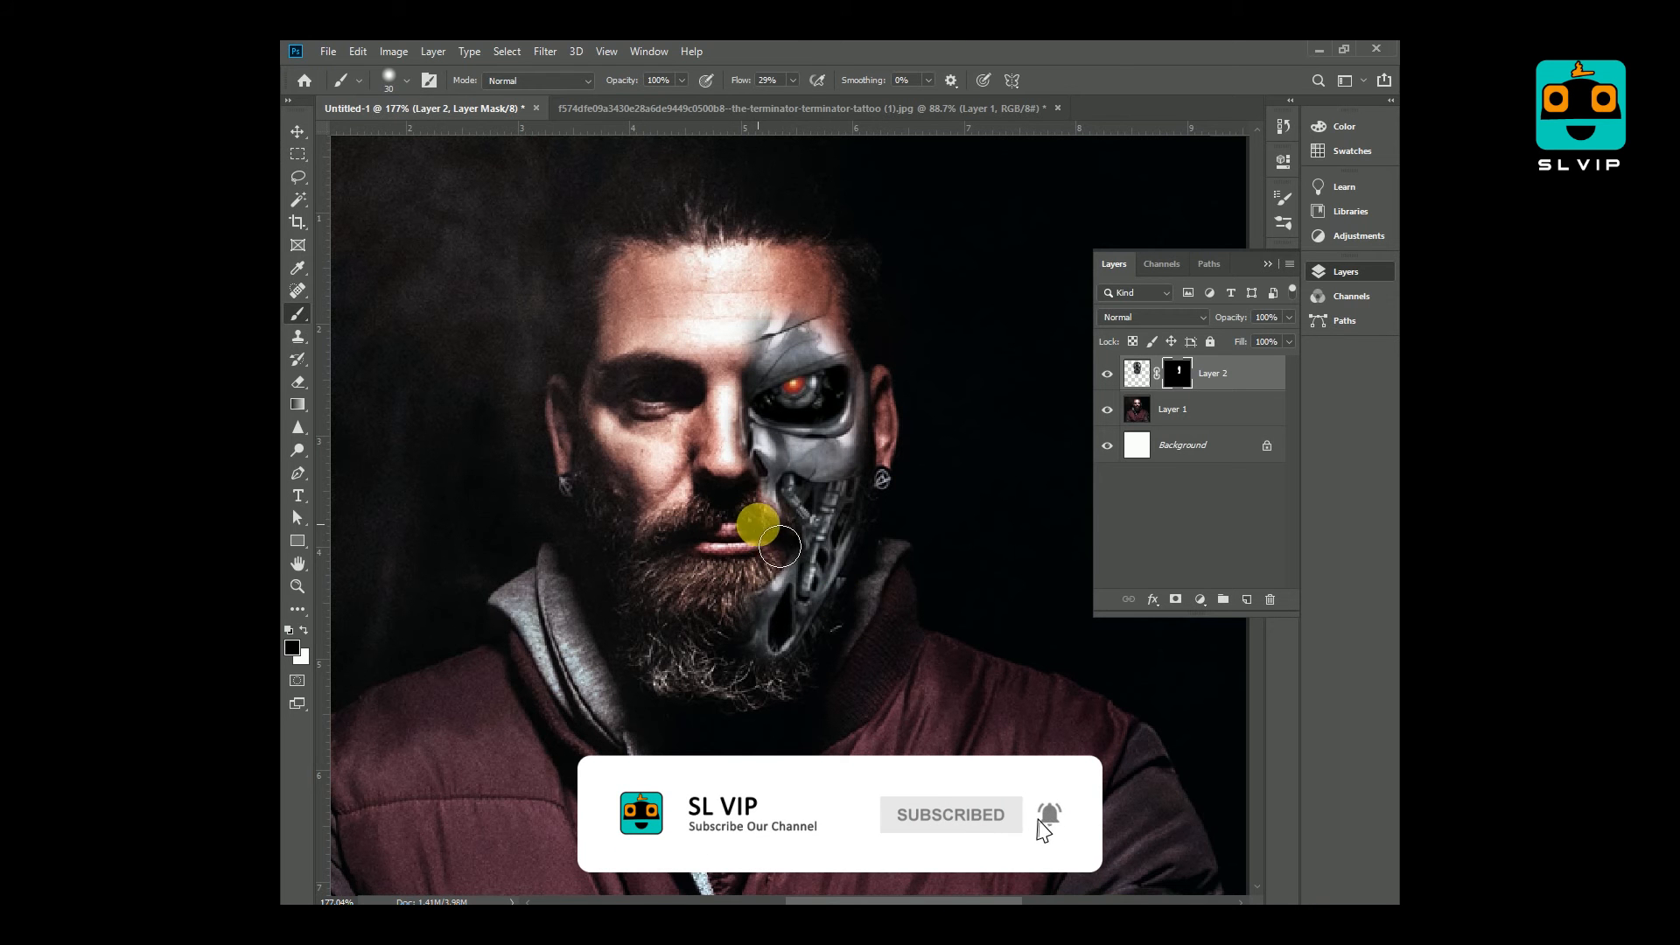
left_click(306, 630)
mouse_move(761, 398)
left_mouse_down()
mouse_move(809, 474)
mouse_move(840, 379)
mouse_move(866, 480)
mouse_move(784, 634)
mouse_move(754, 618)
mouse_move(809, 629)
mouse_move(802, 615)
mouse_move(770, 662)
mouse_move(791, 599)
mouse_move(790, 683)
mouse_move(885, 593)
mouse_move(910, 418)
mouse_move(881, 336)
mouse_move(786, 546)
mouse_move(771, 653)
mouse_move(874, 638)
mouse_move(790, 305)
mouse_move(911, 403)
mouse_move(871, 447)
mouse_move(911, 439)
mouse_move(902, 396)
mouse_move(864, 581)
mouse_move(990, 375)
left_mouse_up()
key("x")
Step: Raise the brightness of the skull layer's image to 41 with Brightness/Contrast
left_click(1155, 379)
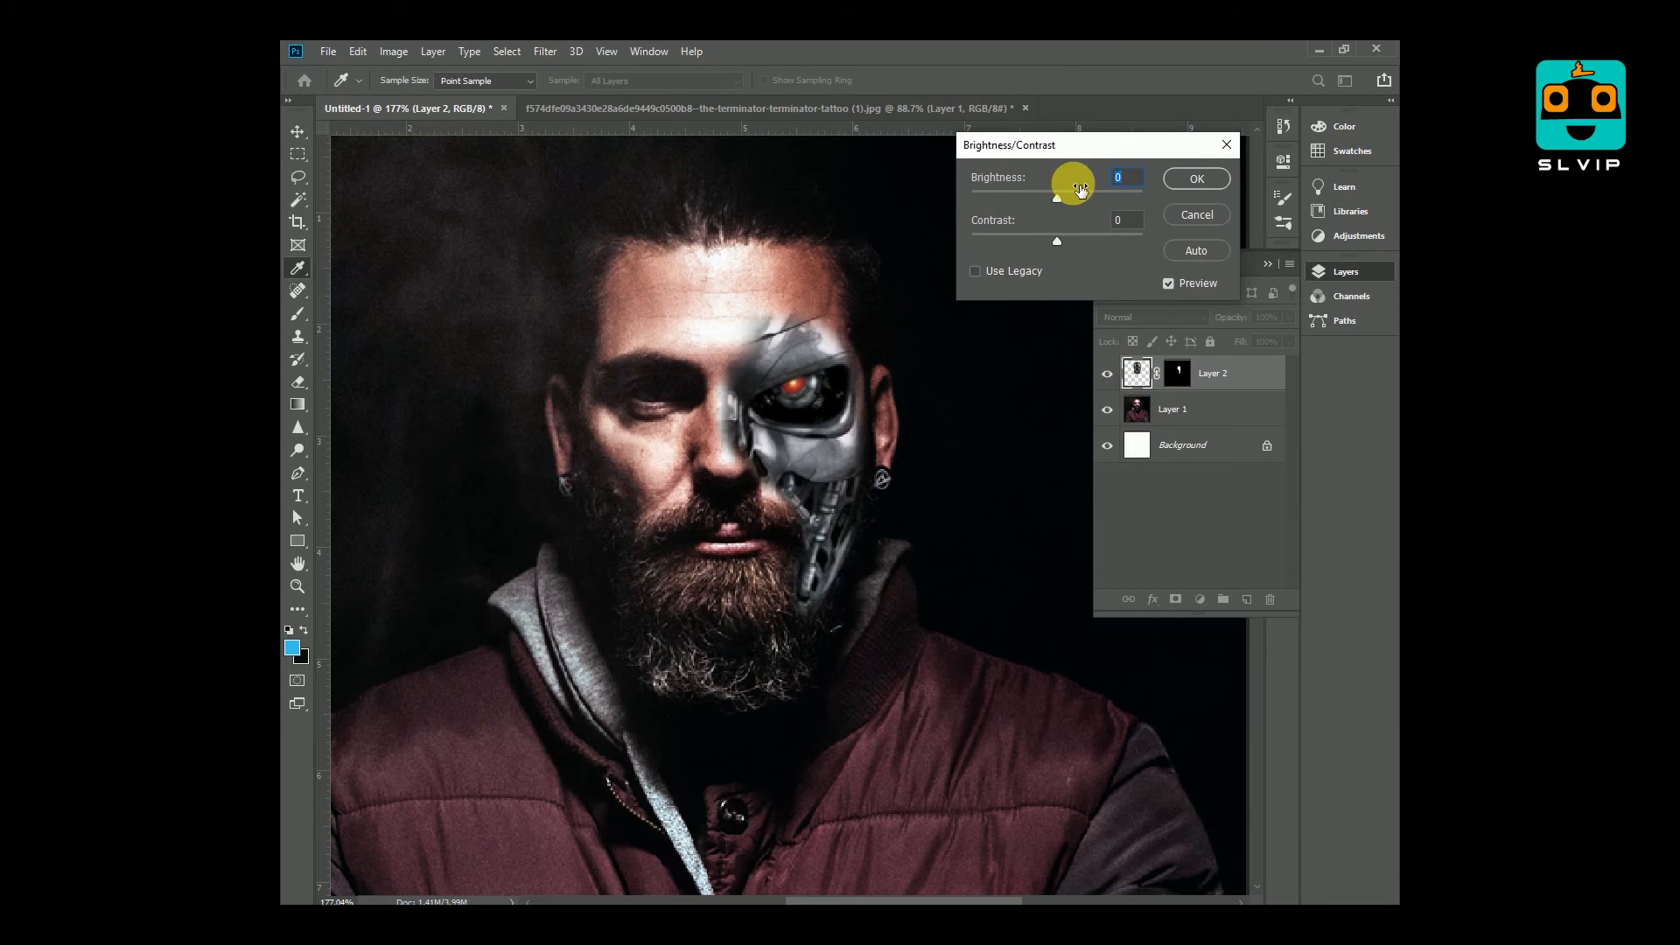
left_click_drag(1080, 189, 1081, 200)
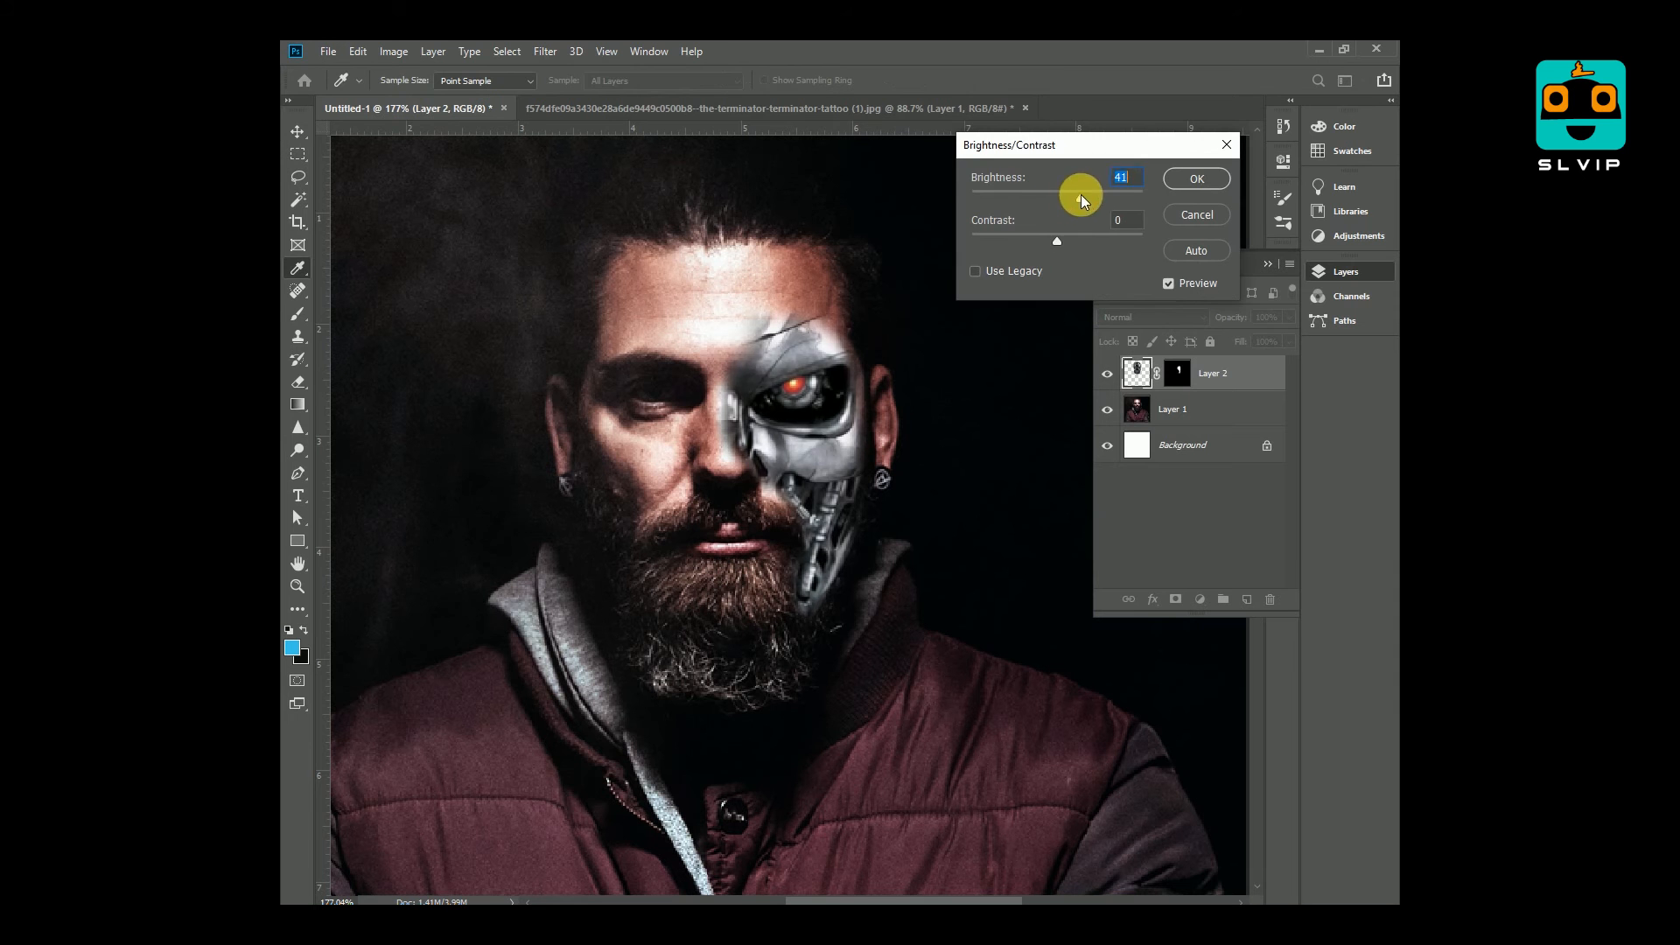
key("Return")
Step: Nudge the skull layer slightly downward with the Move tool
left_click(299, 131)
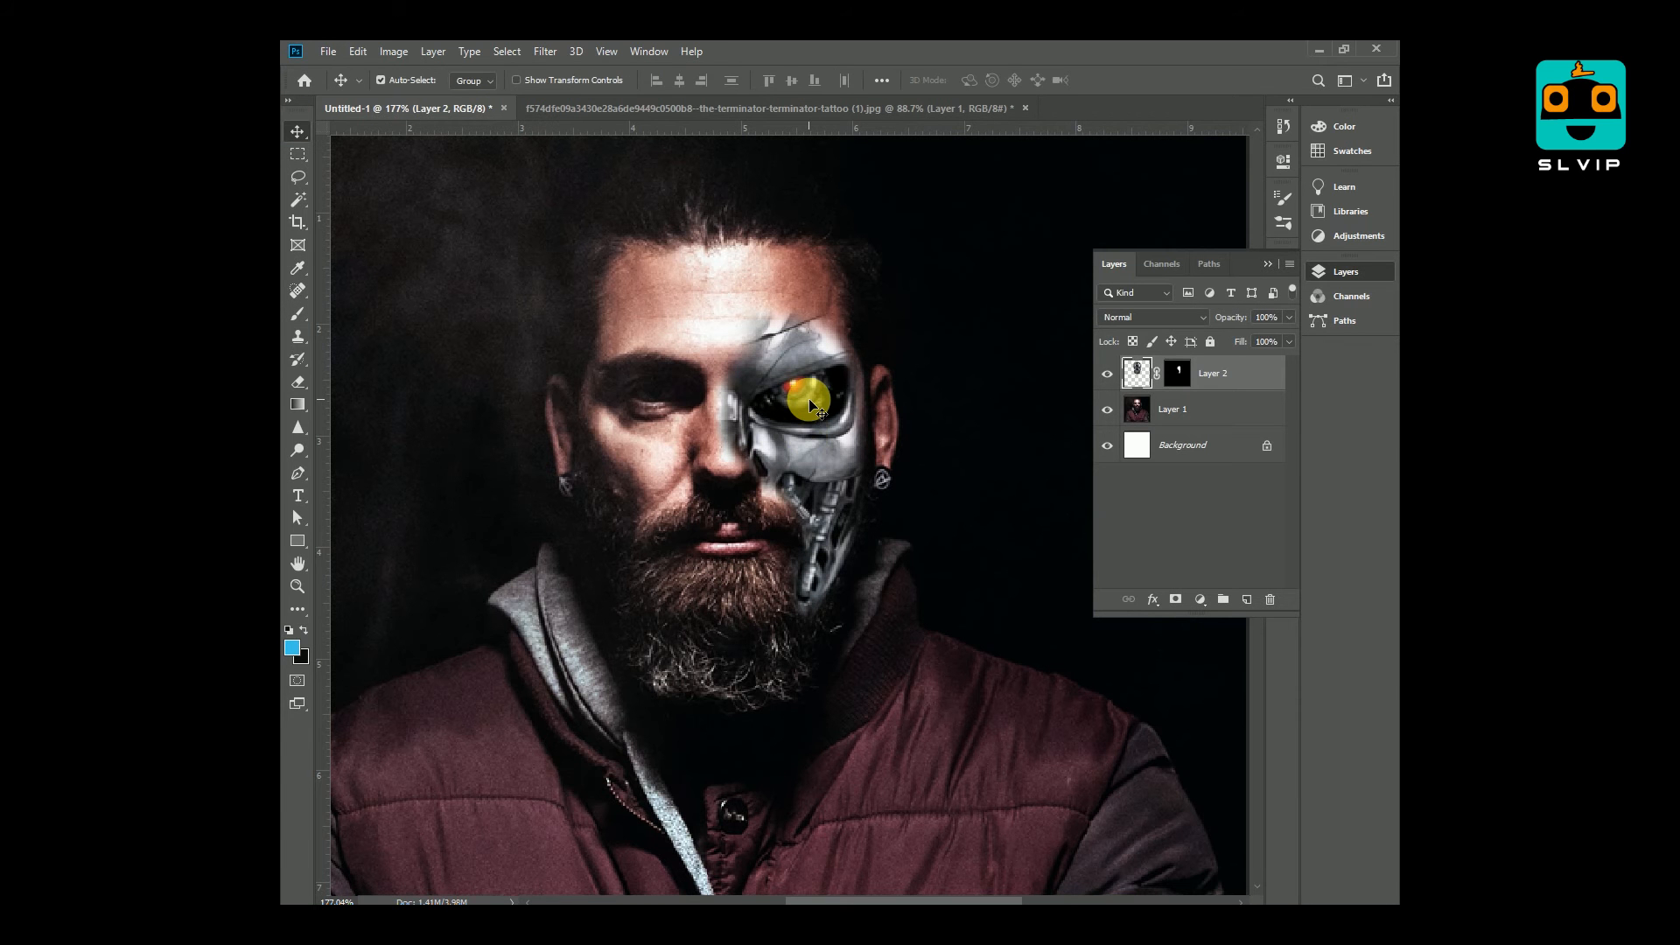
left_click_drag(810, 400, 810, 400)
key("Down")
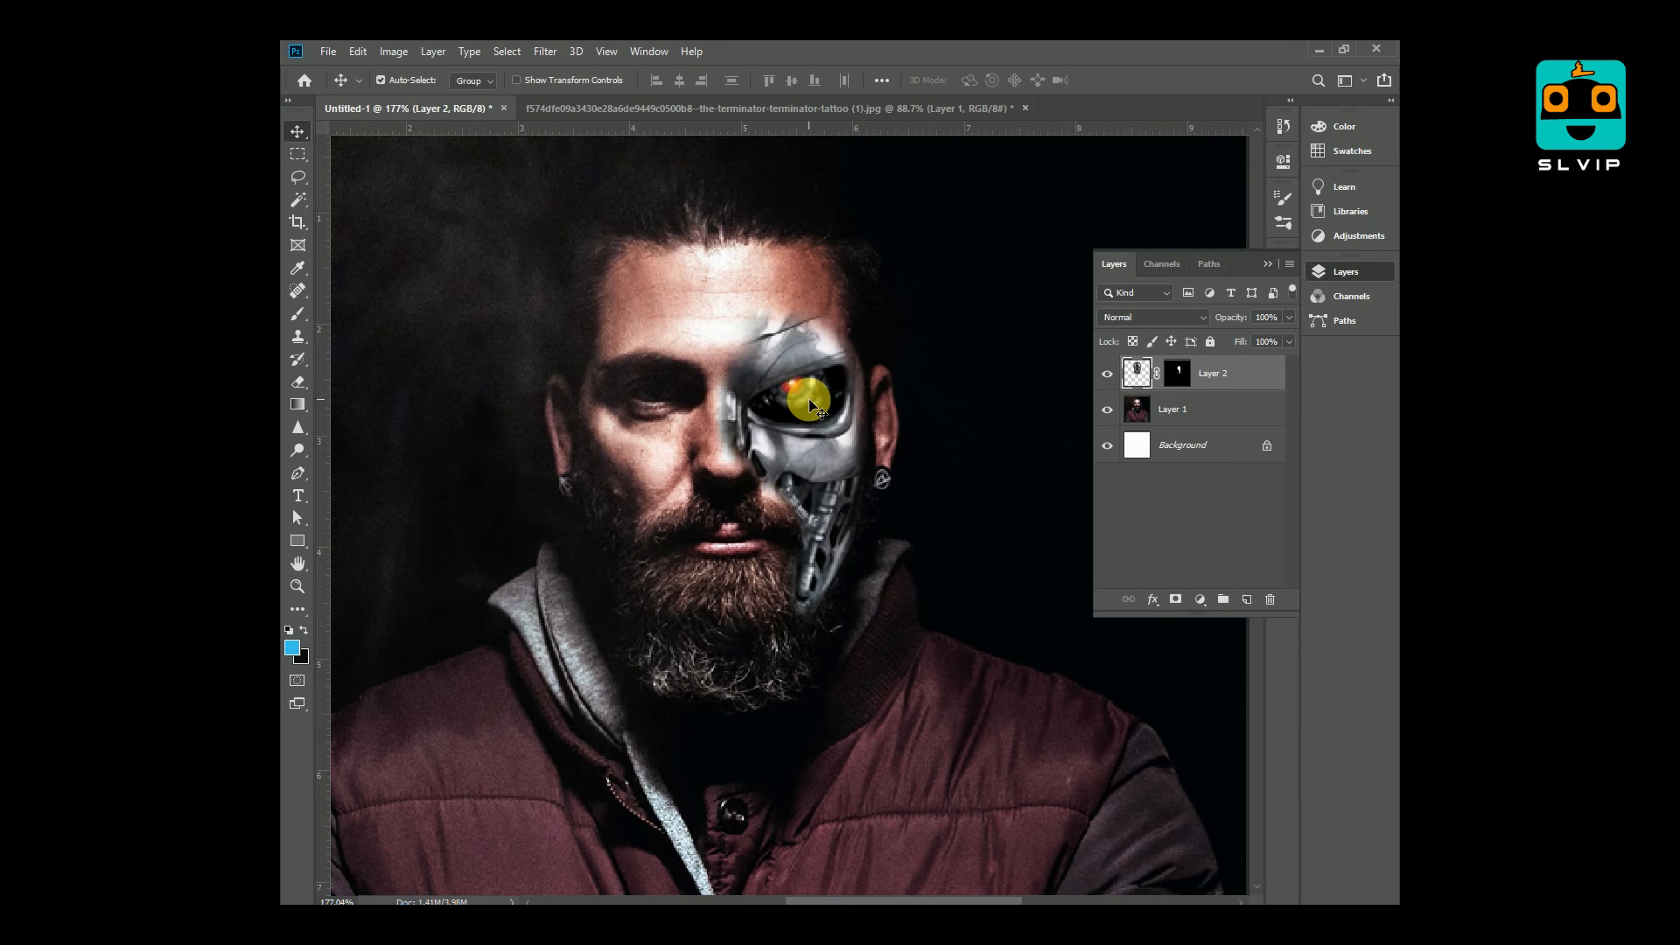
Step: Paint white on the skull layer's mask with a 20 px brush to reveal more metal between the nose and cheek
left_click(1181, 374)
key("b")
key("d")
key("x")
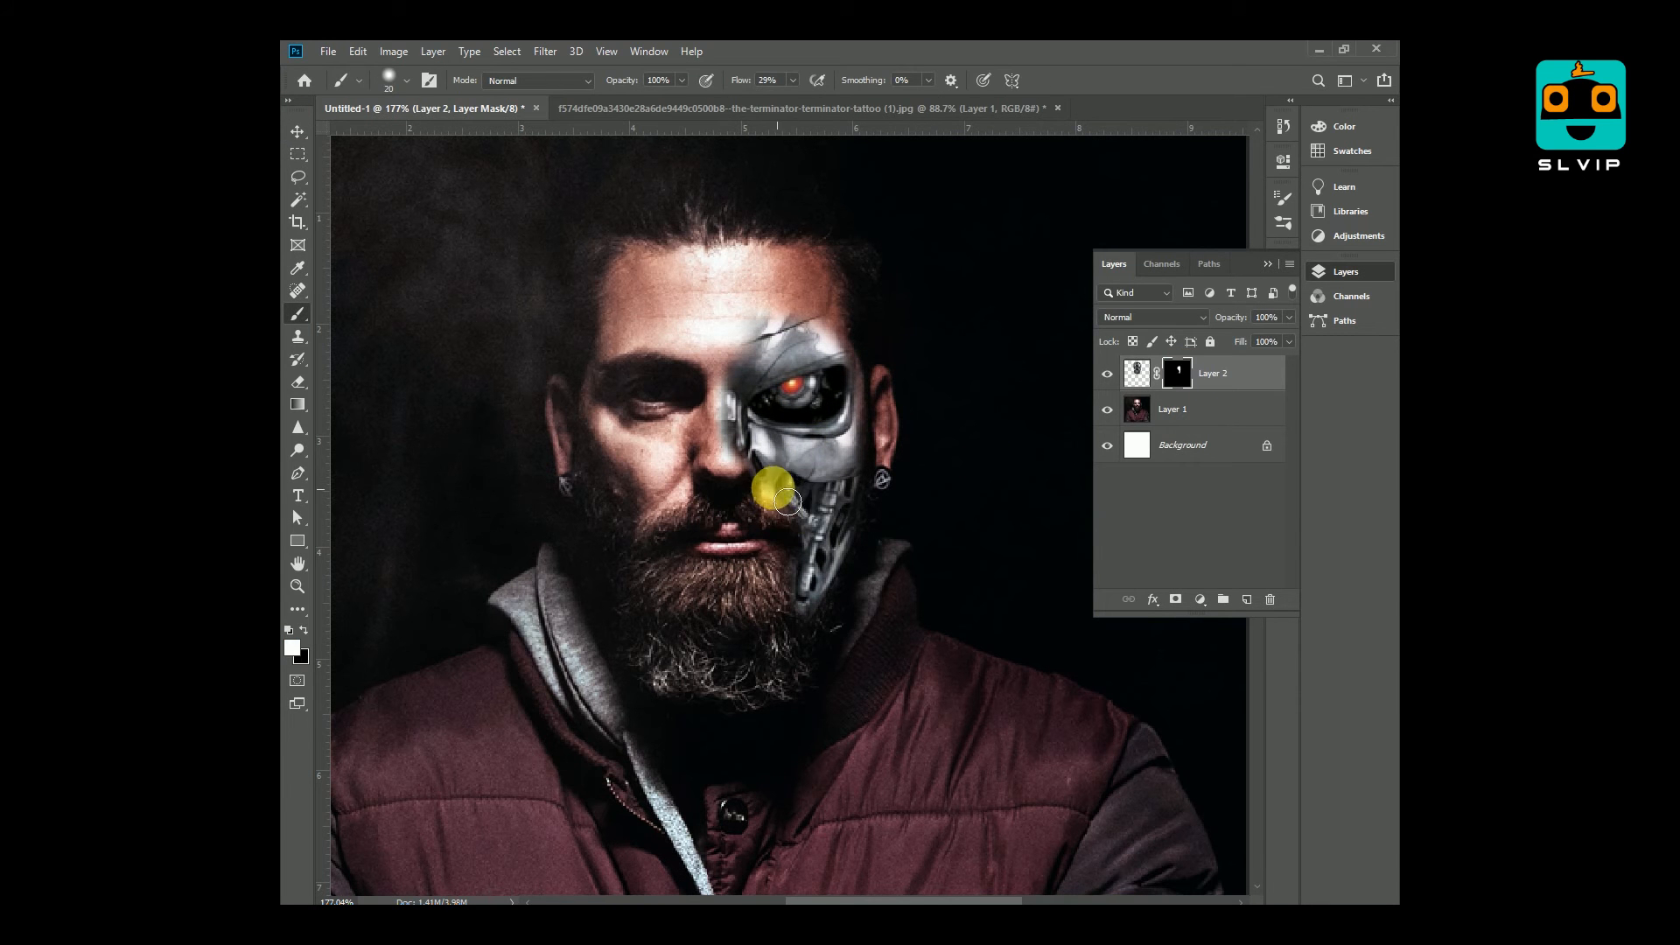
left_click_drag(788, 502, 809, 516)
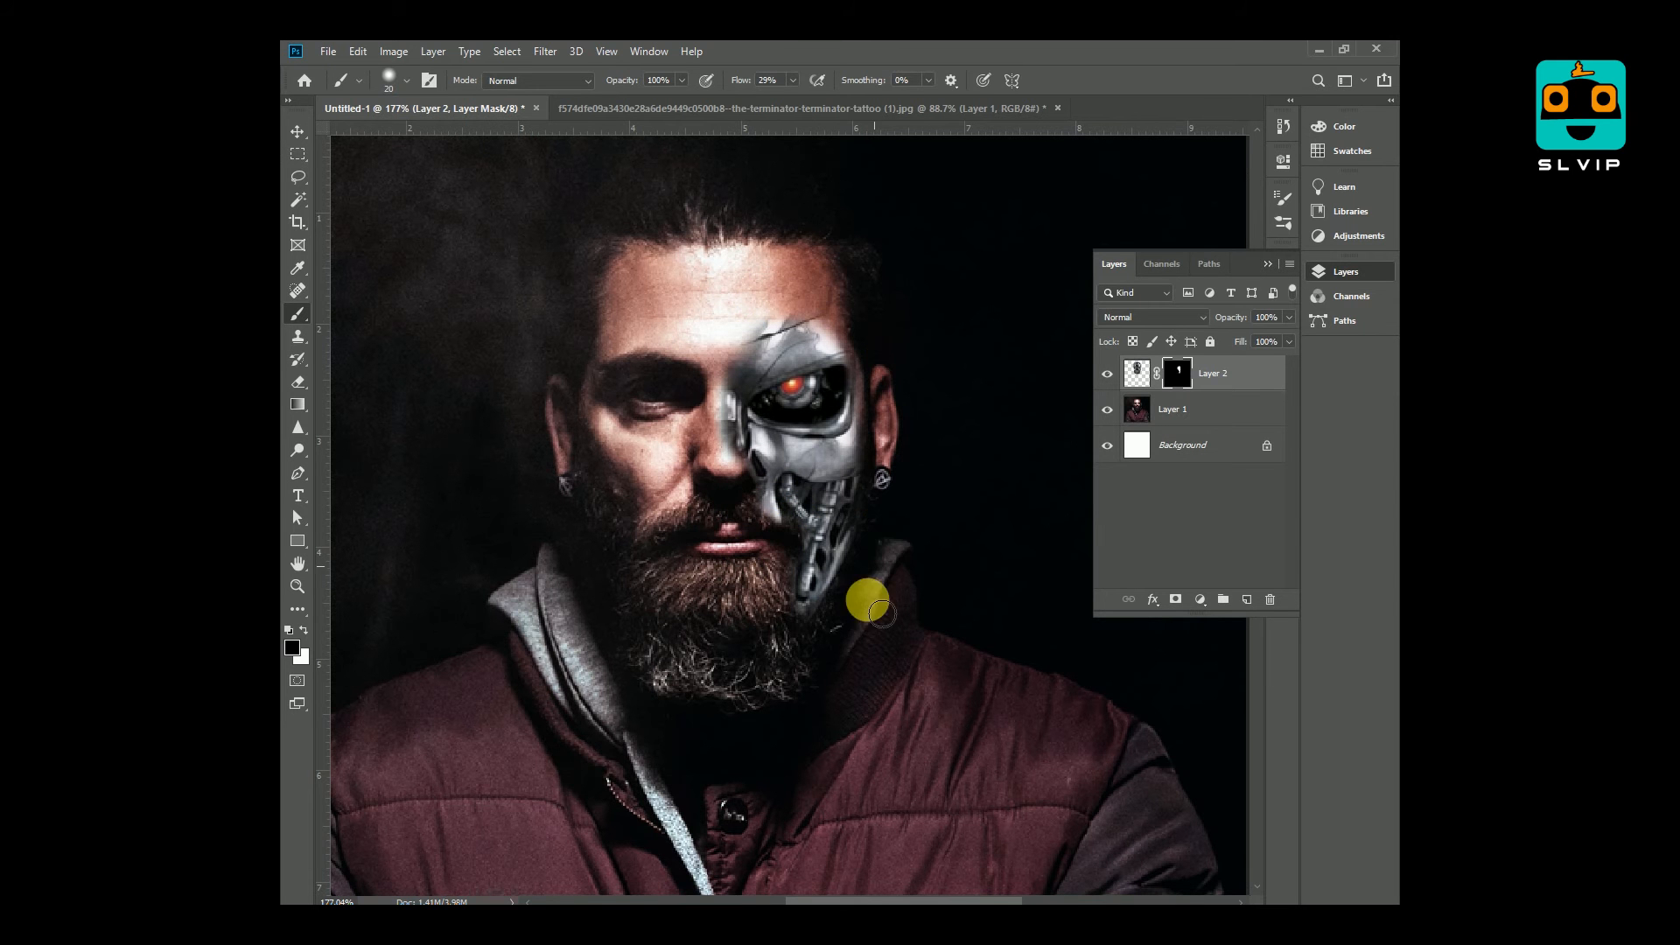
scroll(848, 630, "down", 3)
left_click(291, 130)
left_click_drag(749, 612, 720, 556)
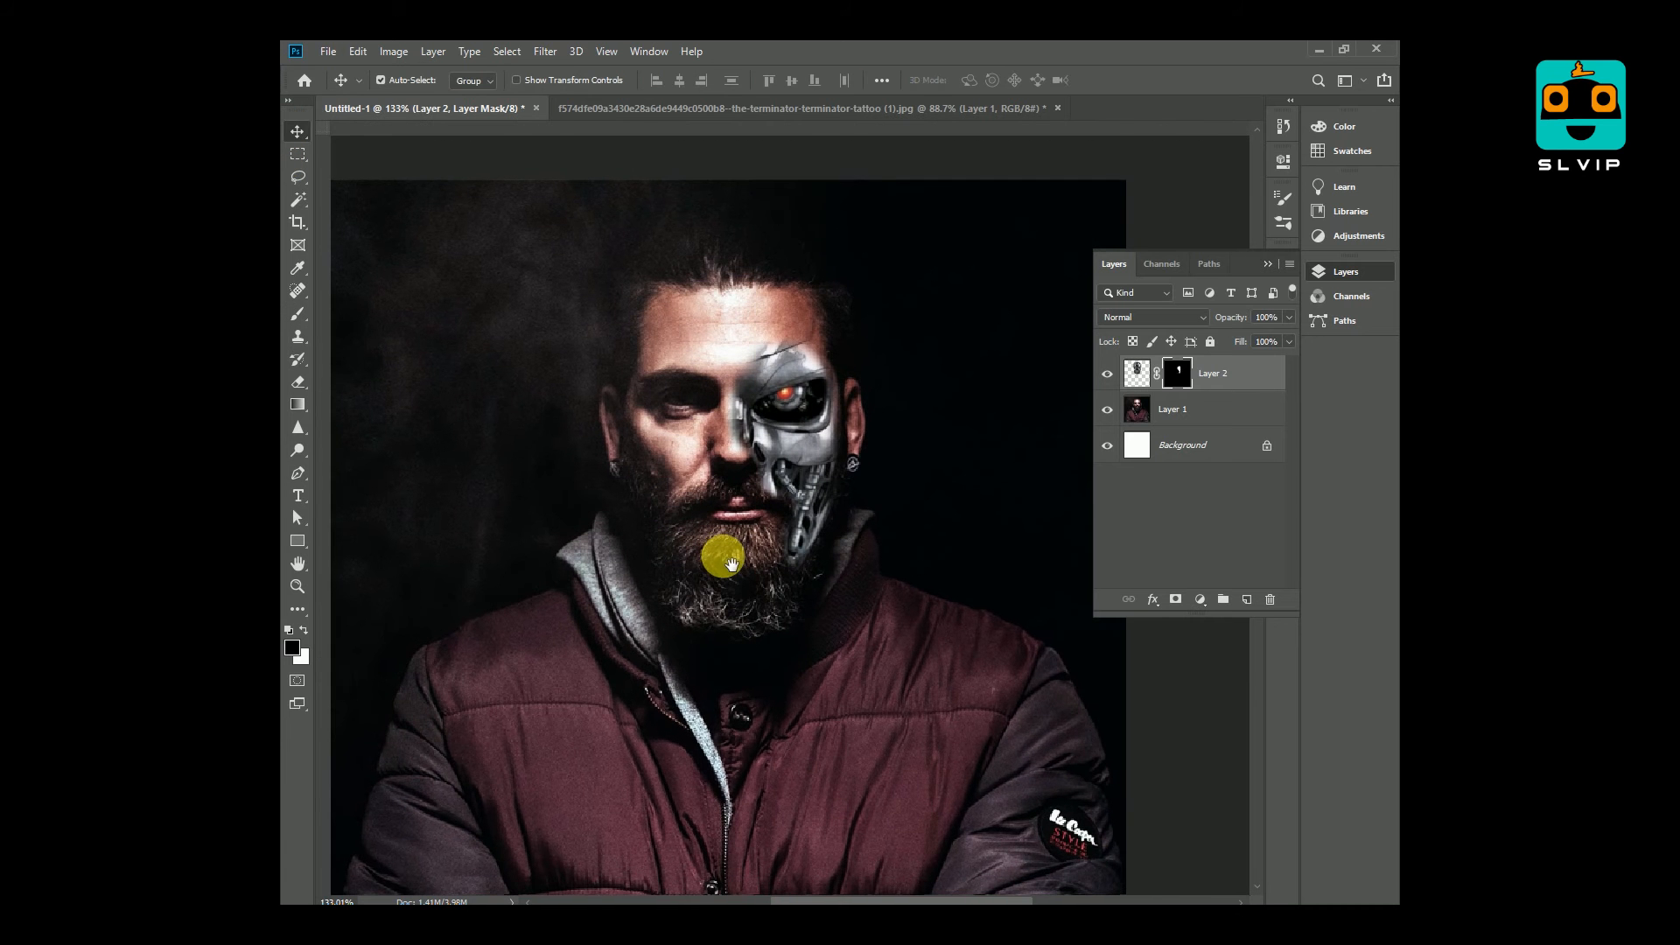
Step: Add a Levels adjustment layer above the skull layer with the white output level at 29, removing the extra Levels layer
scroll(906, 705, "down", 1)
left_click(906, 704)
left_click(1199, 600)
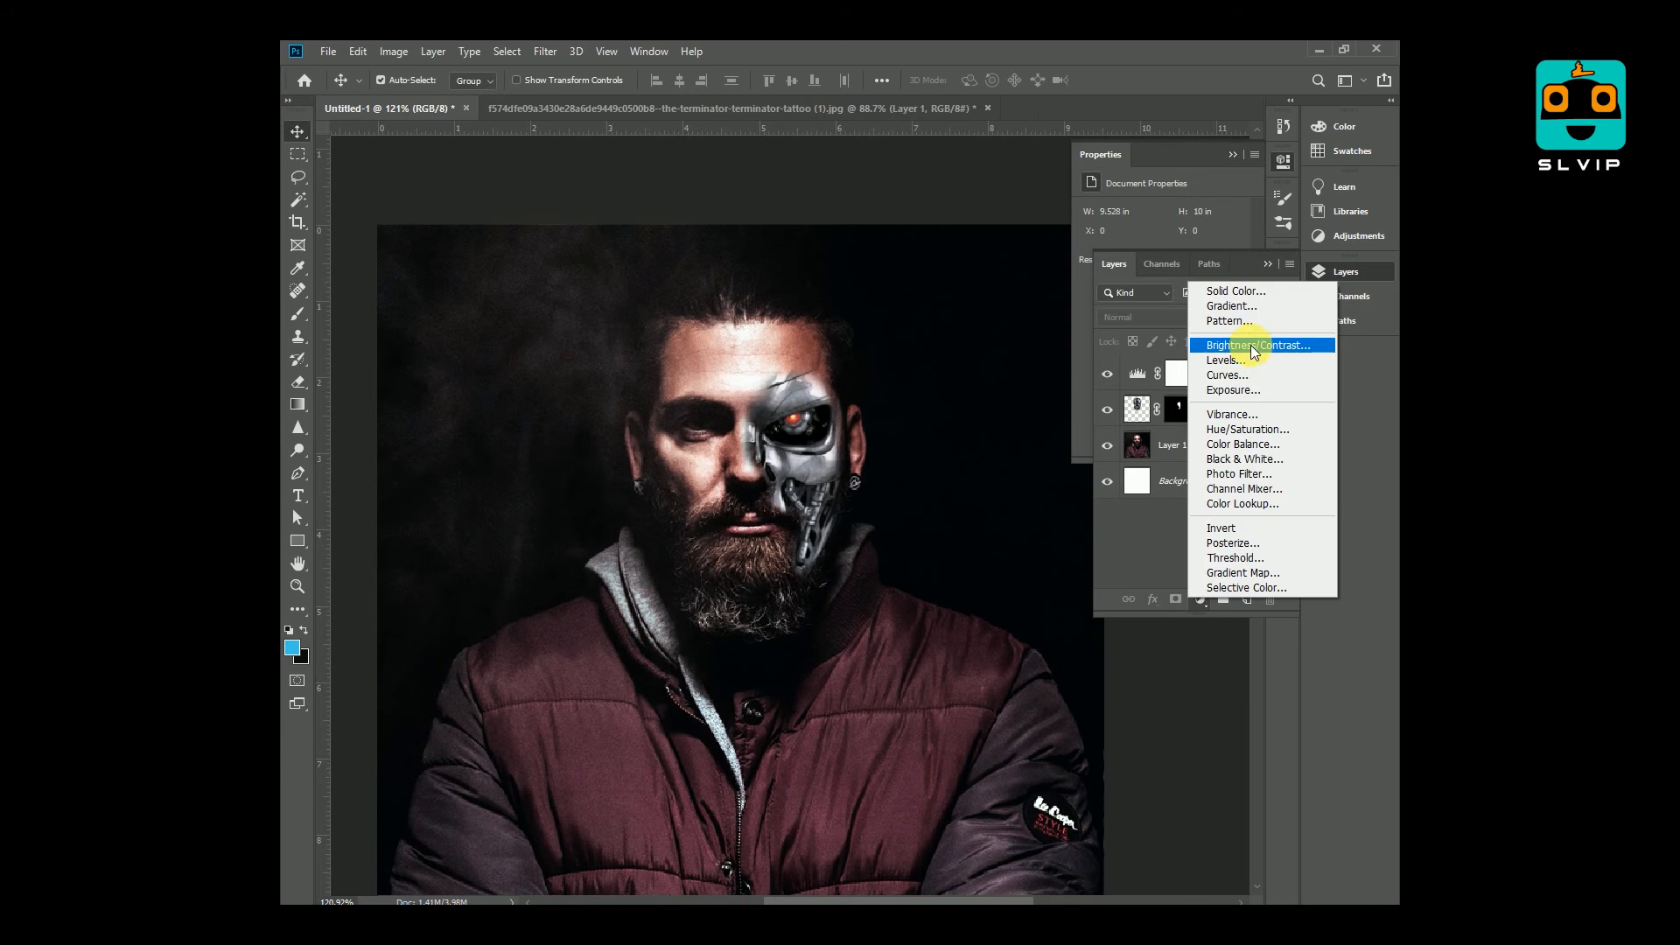
left_click(1217, 335)
left_click_drag(1187, 378, 1126, 409)
left_click(1328, 271)
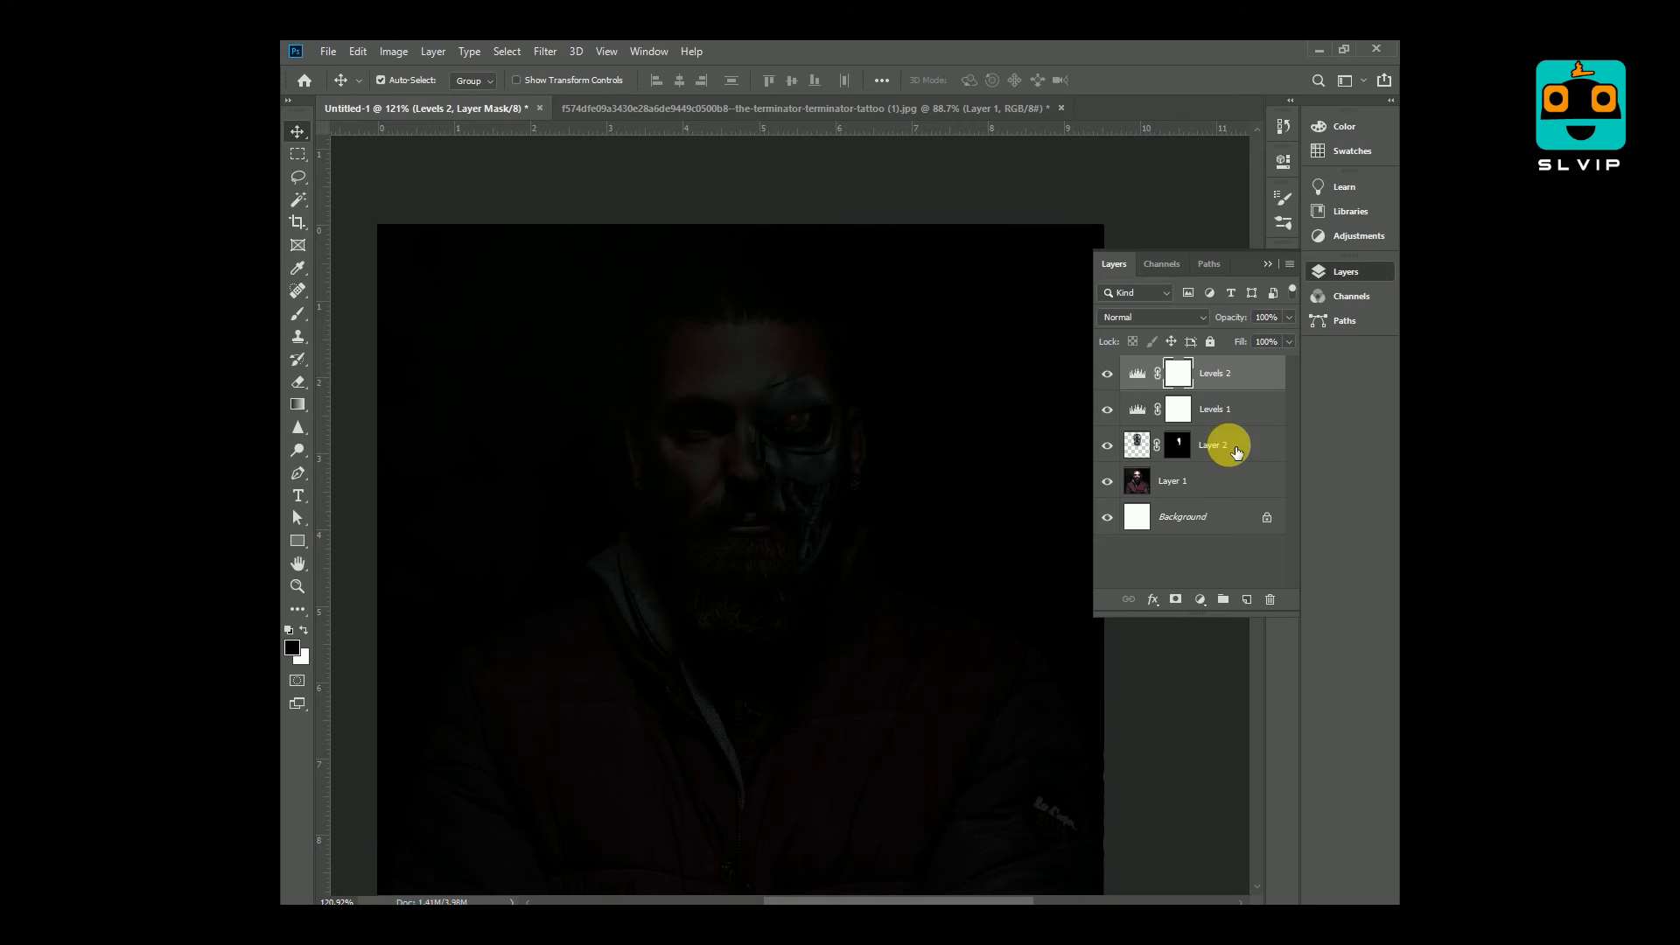
double_click(1137, 372)
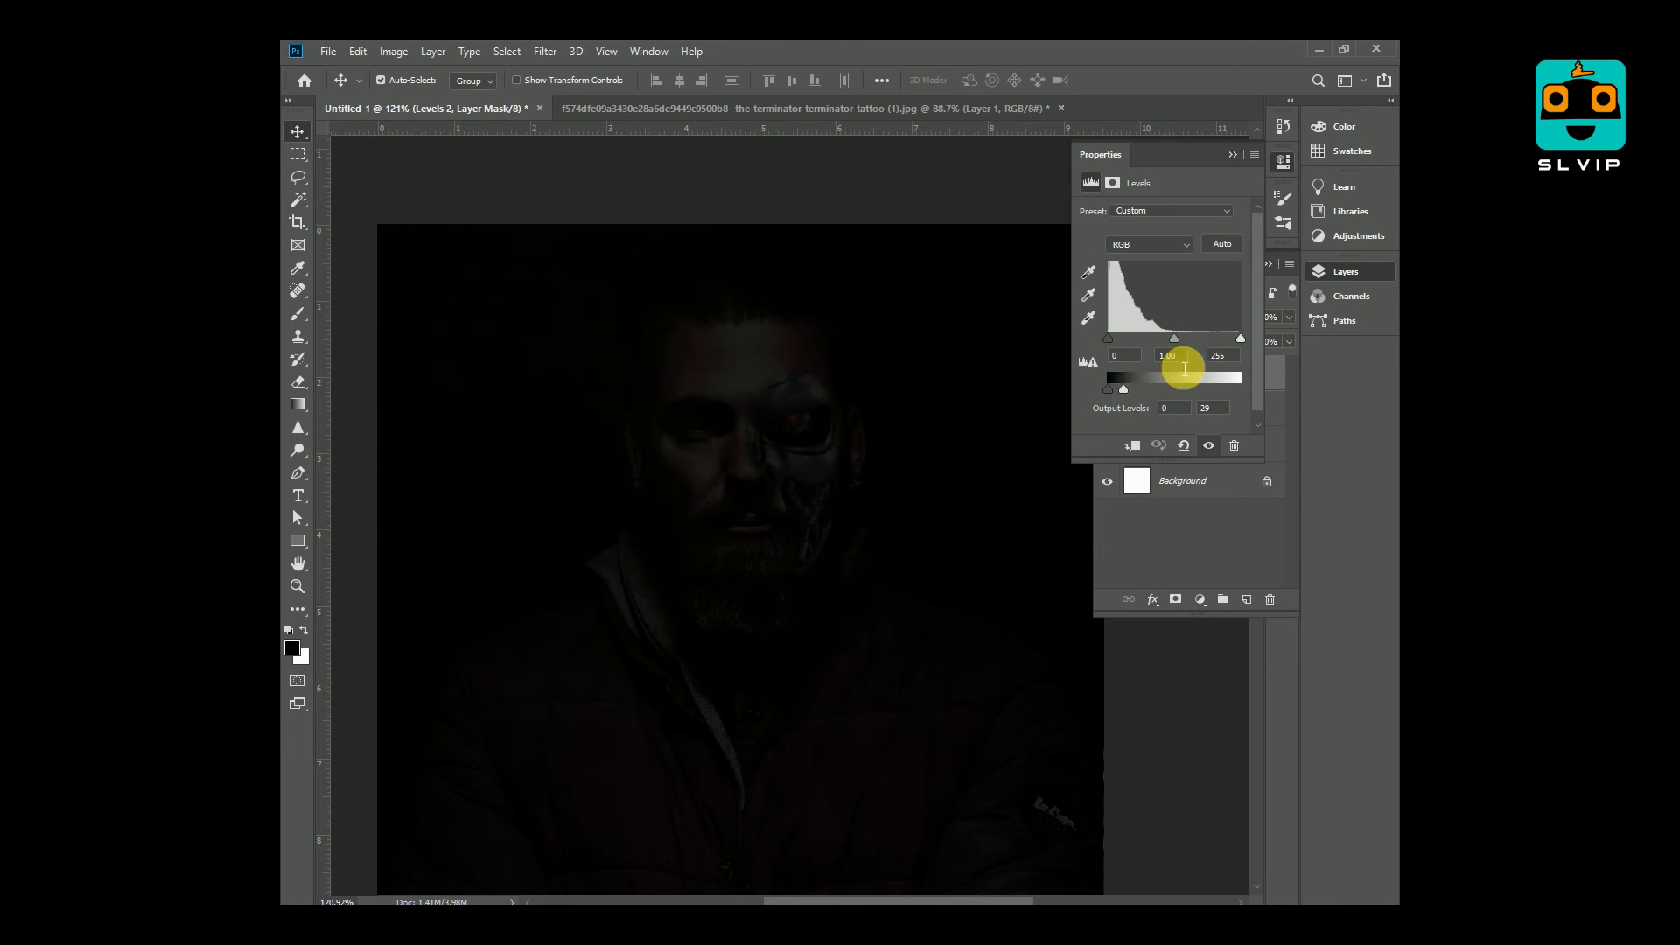
left_click(1232, 155)
Step: Draw black radial gradients on the Levels mask to bring back light on the face, beard and upper jacket
left_click(298, 404)
left_click_drag(745, 442, 931, 680)
key("ctrl+z")
key("ctrl+z")
left_click_drag(745, 449, 784, 578)
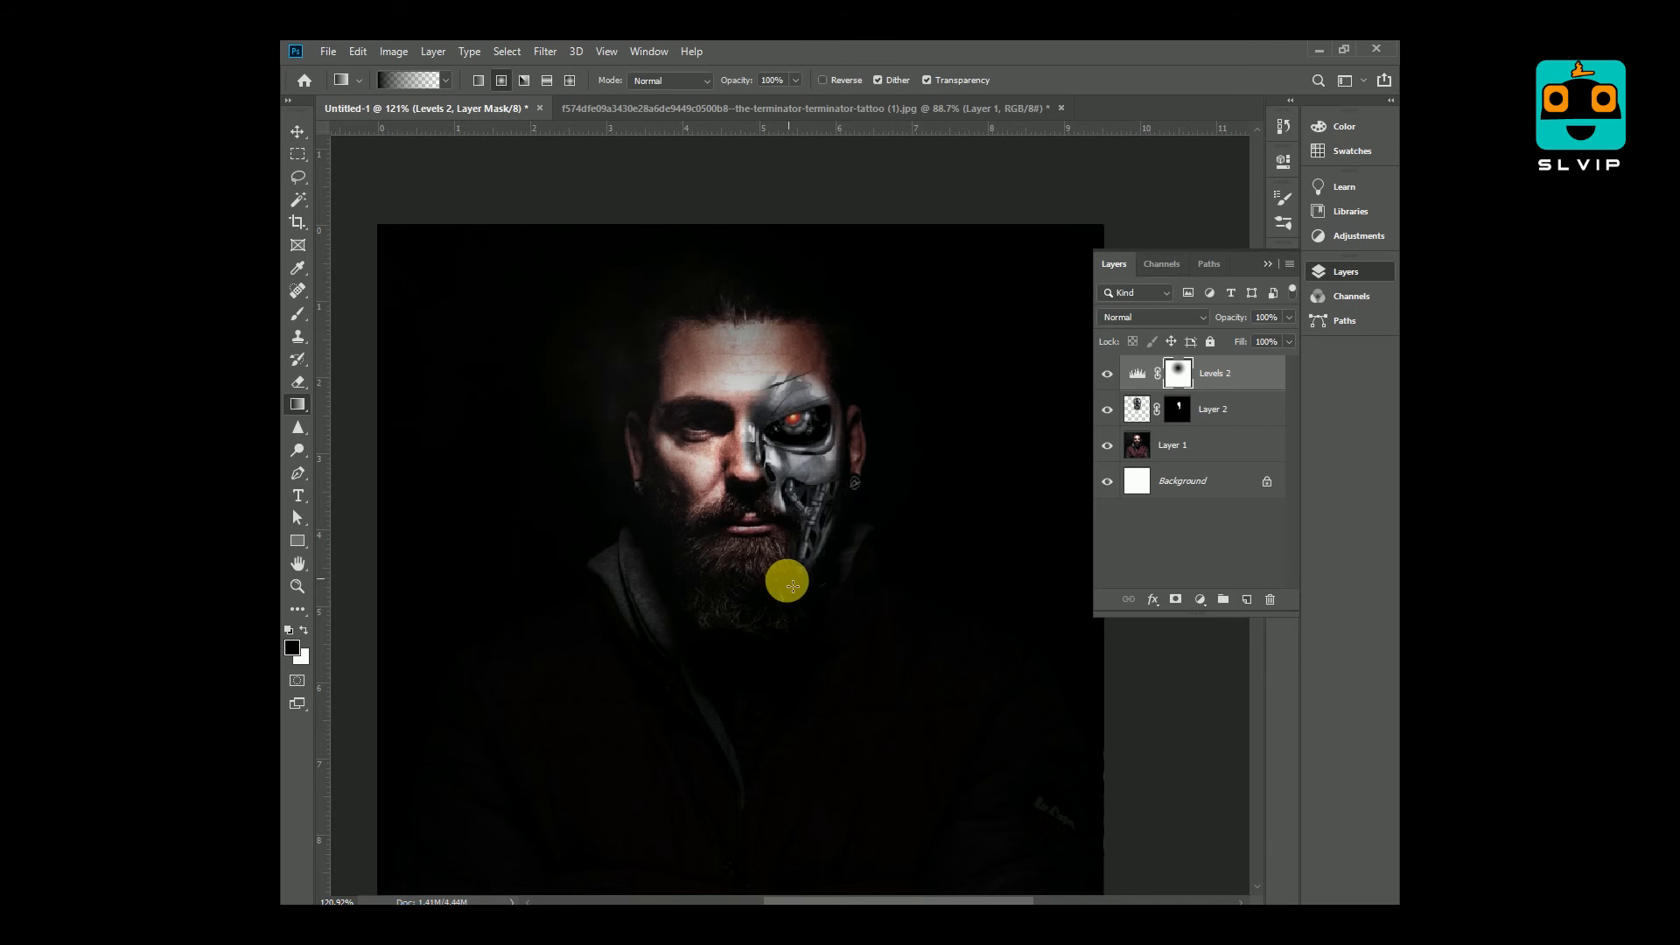
left_click_drag(792, 634, 856, 770)
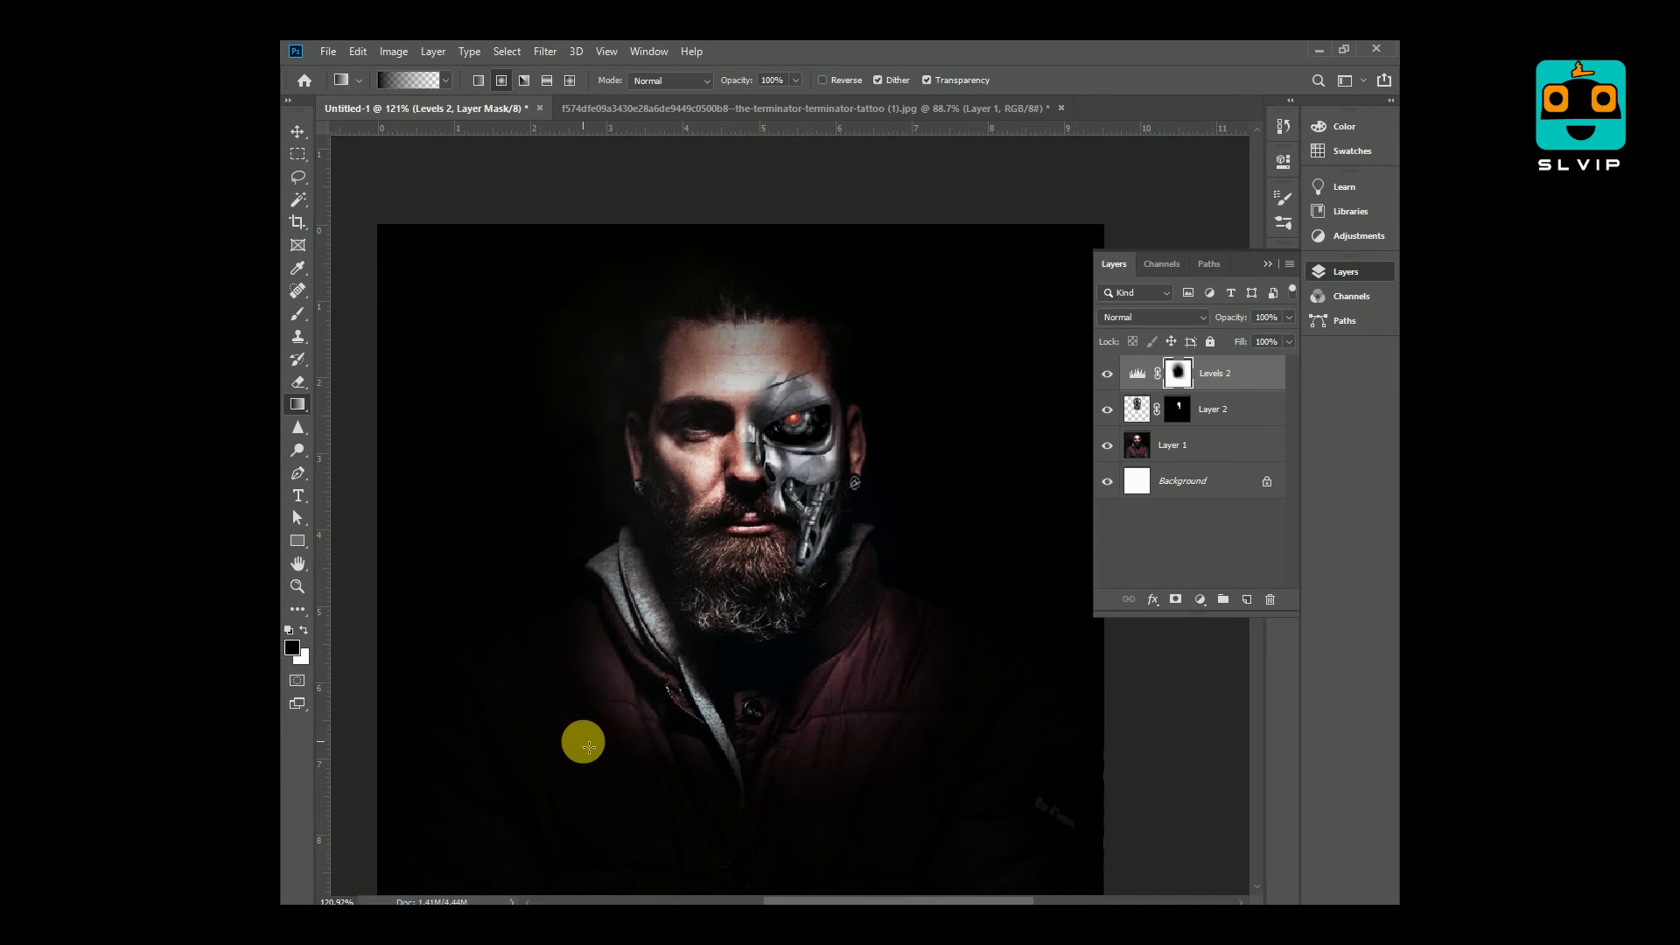
key("v")
Step: Add a Color Balance adjustment layer and shift the portrait toward a slight purple-blue tint
left_click(1200, 600)
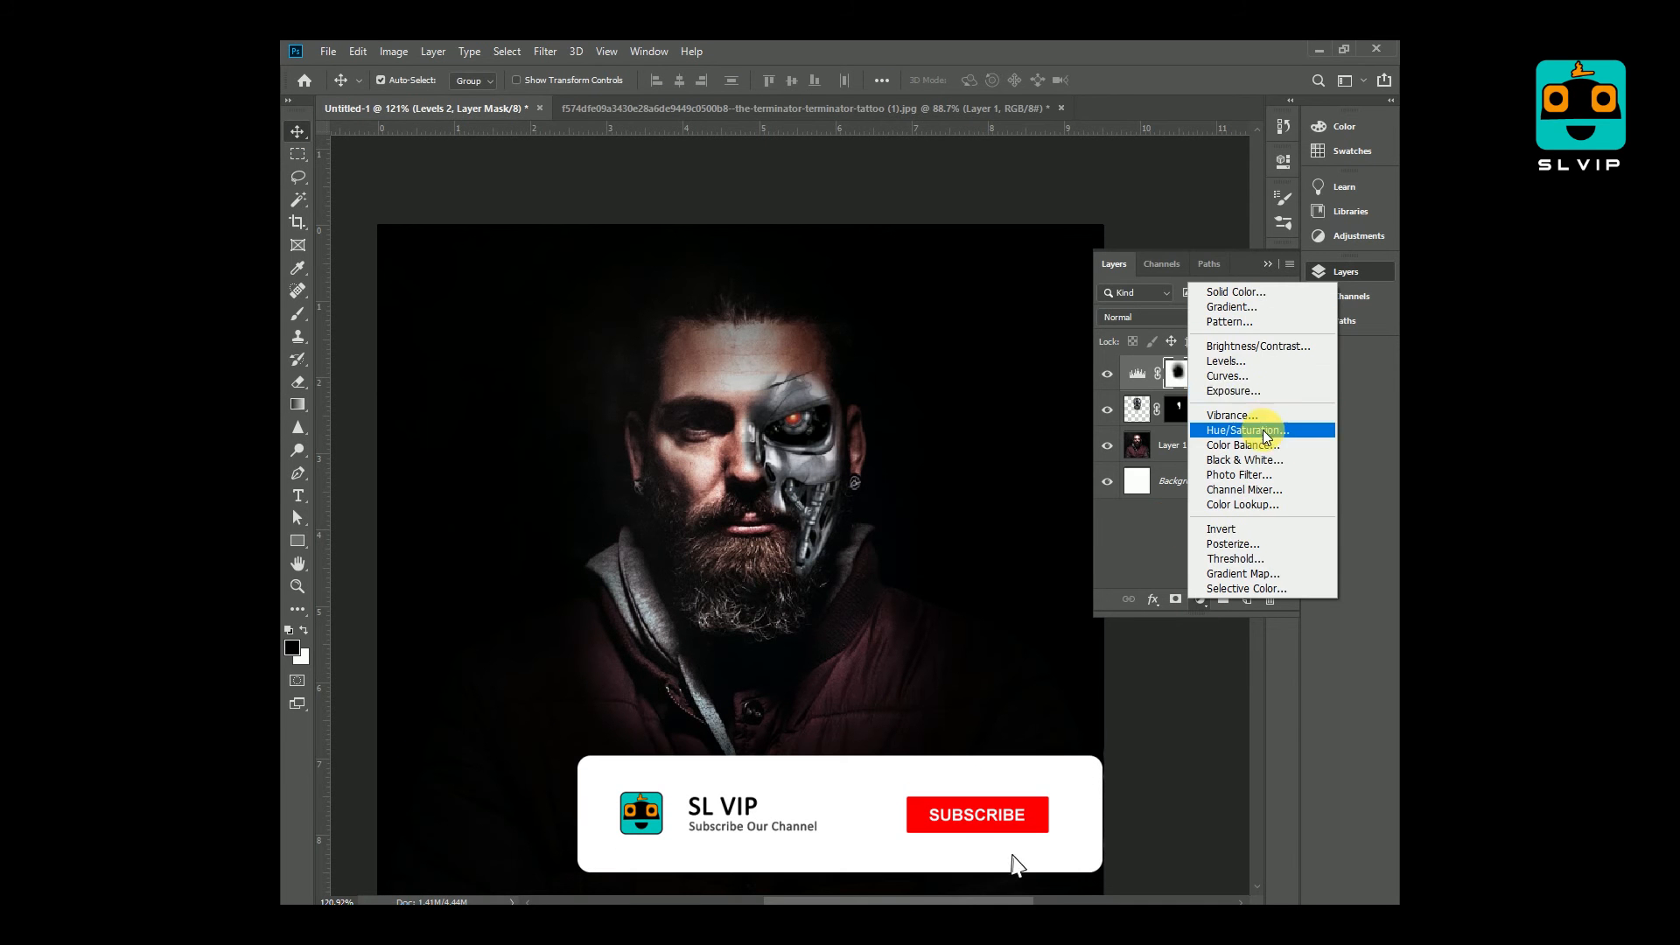
left_click(1230, 433)
left_click(1230, 154)
double_click(1142, 373)
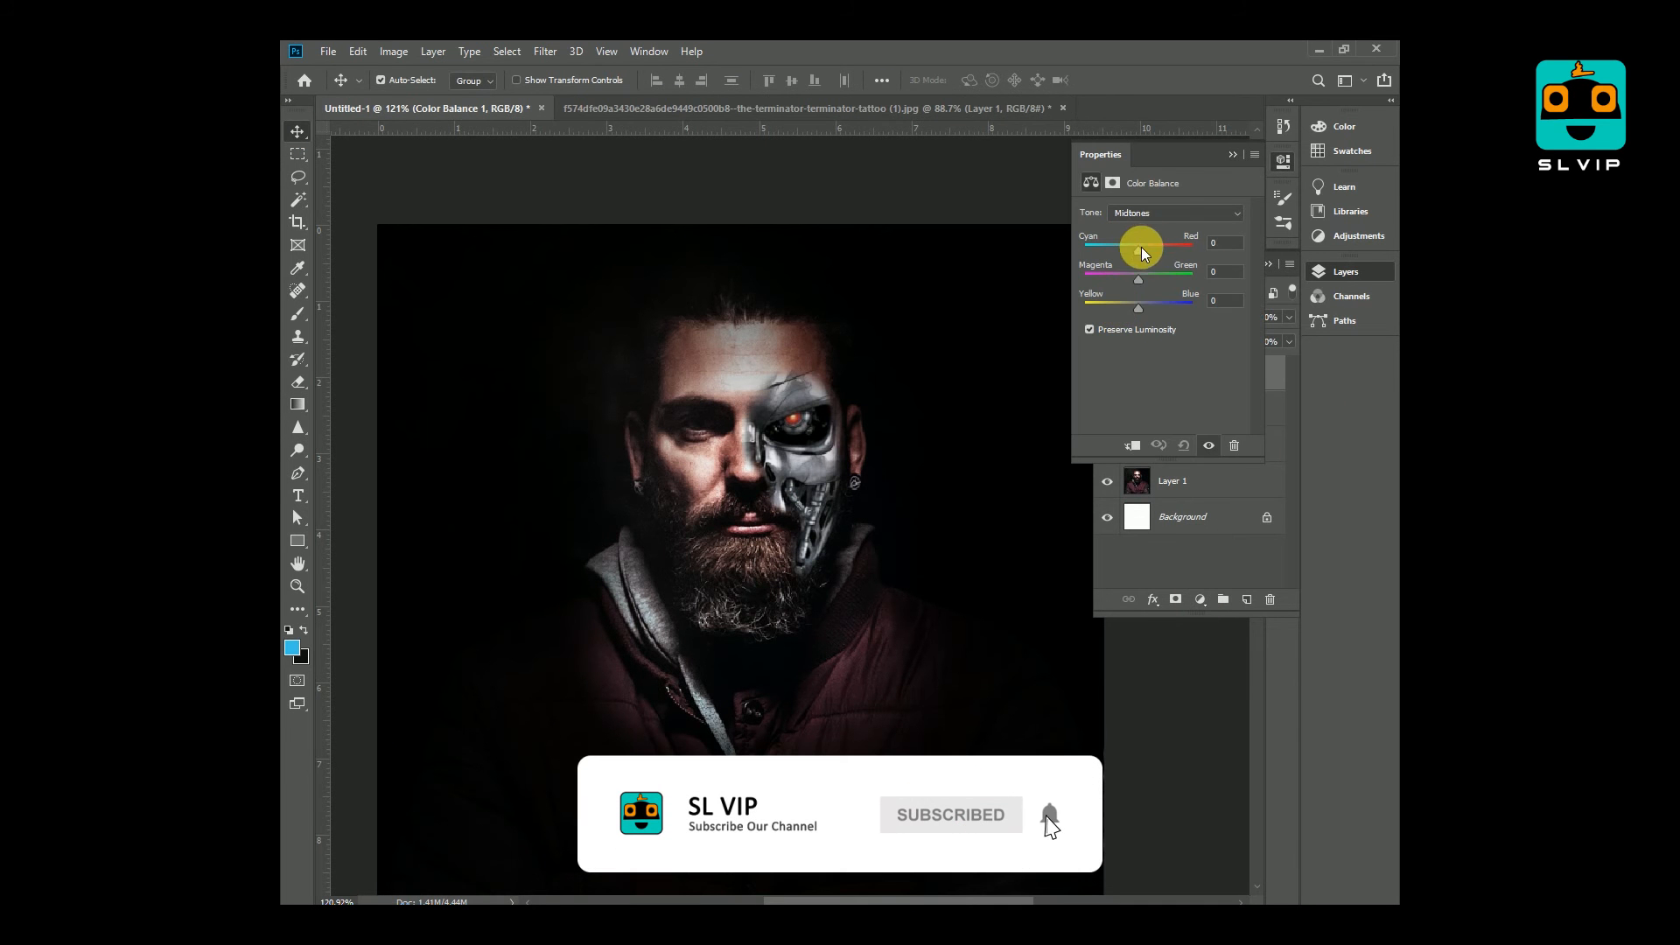
left_click(1232, 155)
Step: Add a Vibrance adjustment layer and lower its vibrance to about -9
left_click(1199, 600)
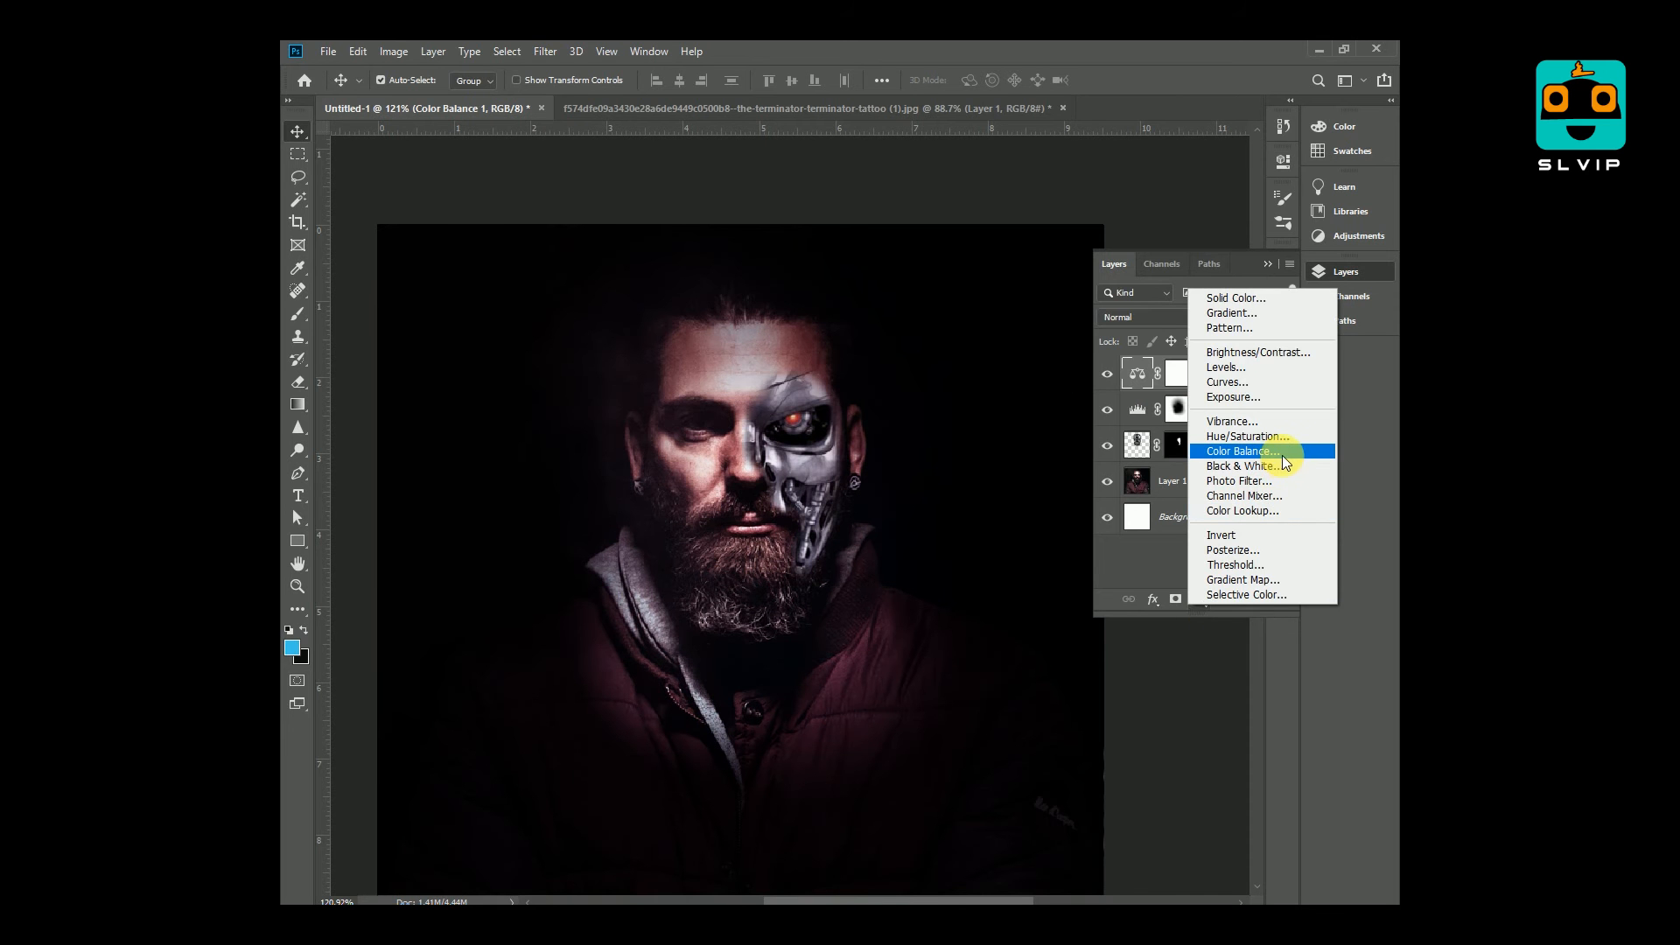
left_click(1267, 422)
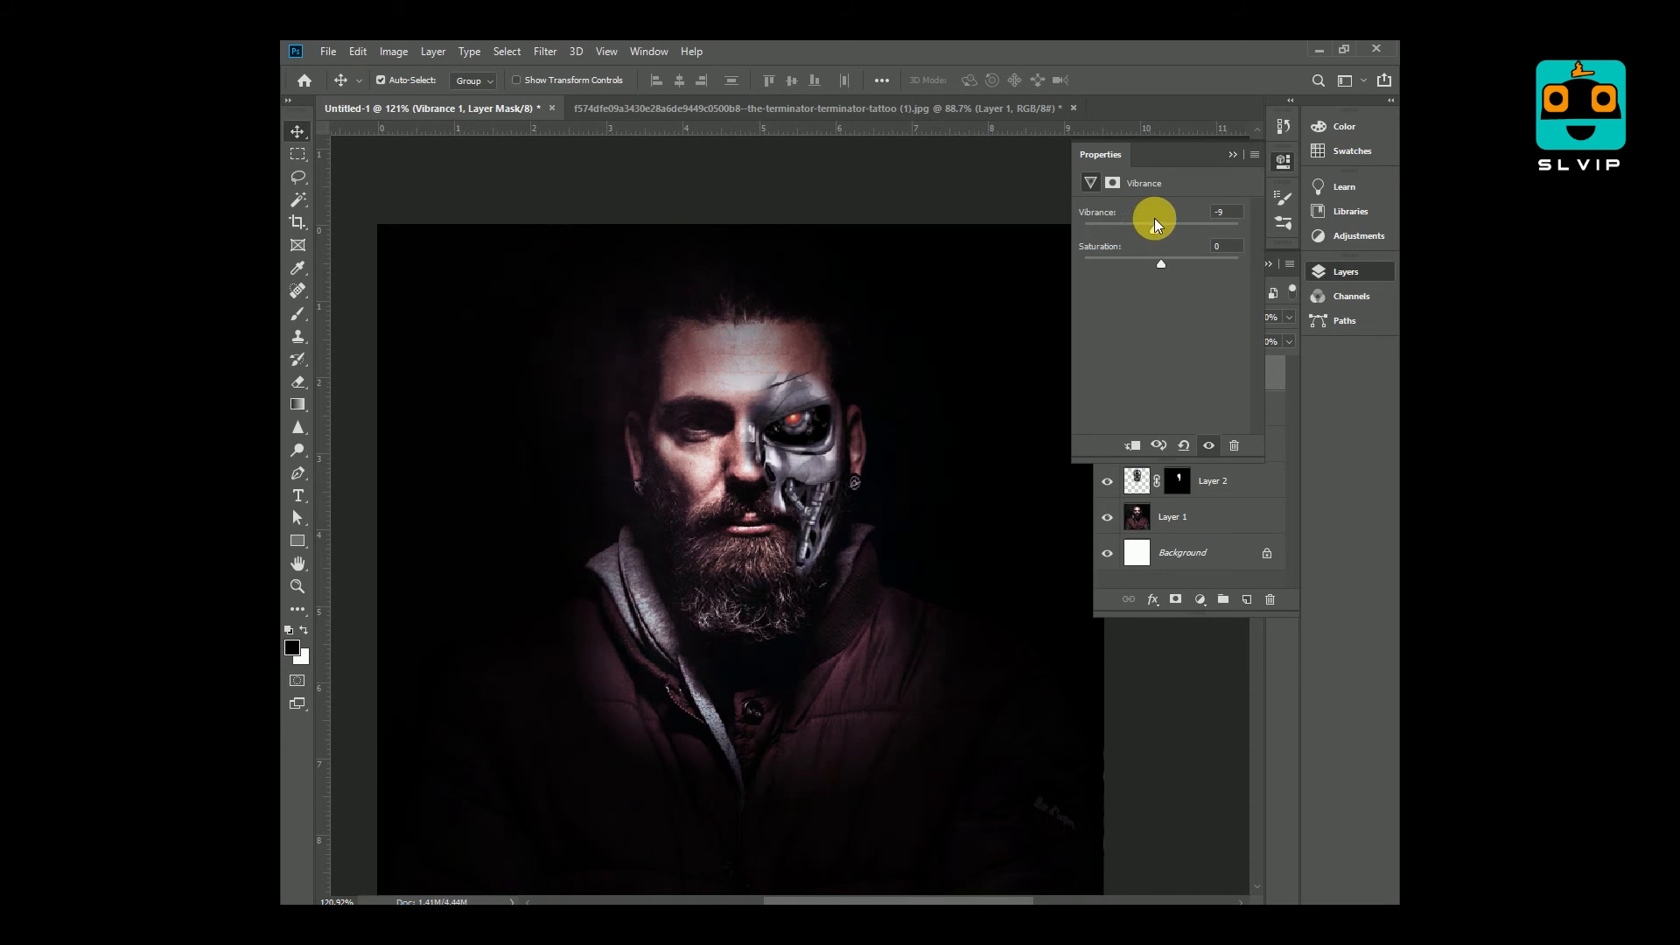
left_click(1232, 155)
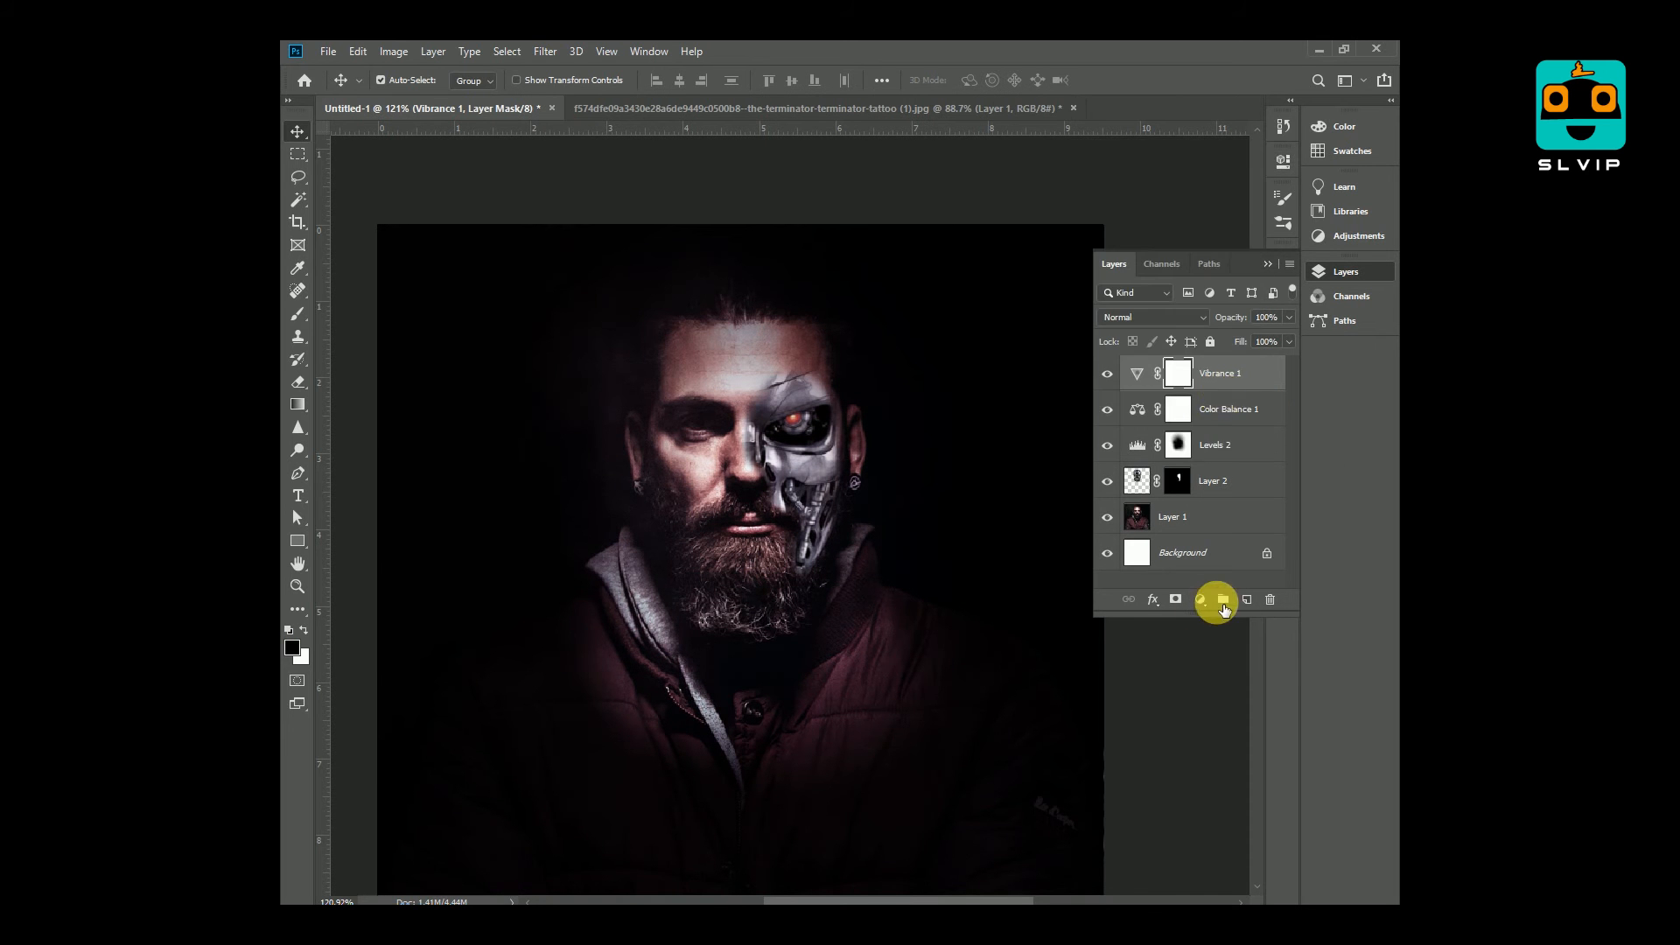
Step: Add a Channel Mixer adjustment layer with blue output at red +32, green +73, blue +14 and constant about -5
left_click(1199, 600)
left_click(1272, 499)
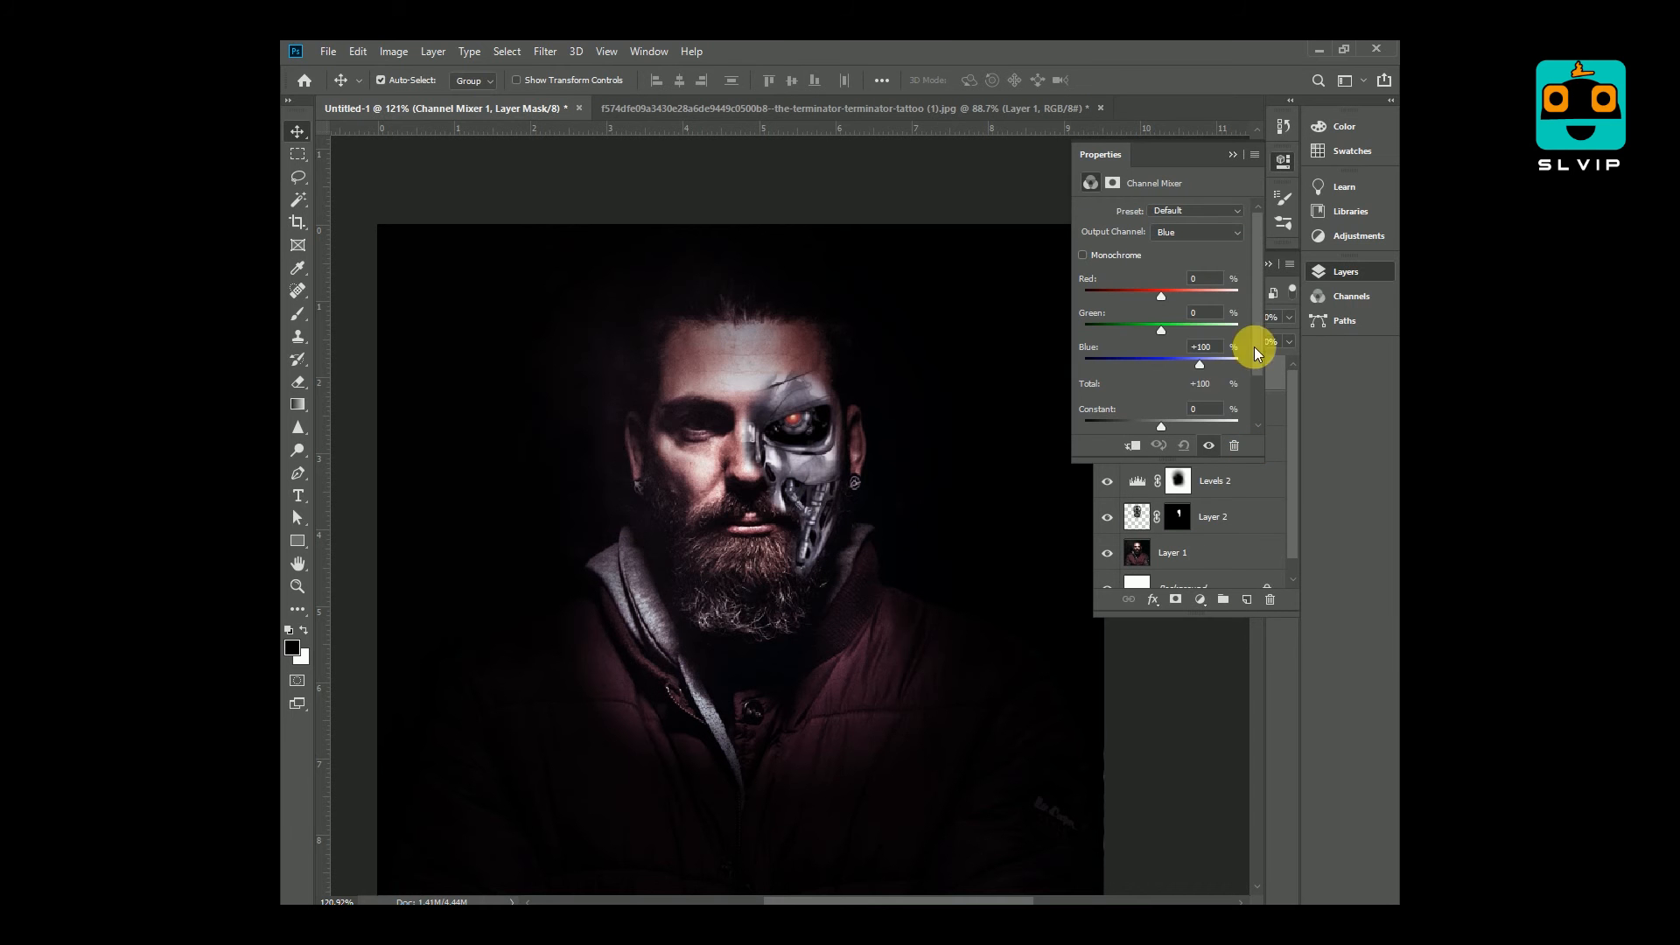
left_click_drag(1195, 365, 1195, 362)
mouse_move(1161, 296)
left_mouse_down()
mouse_move(1151, 330)
mouse_move(1189, 366)
mouse_move(1178, 295)
left_mouse_up()
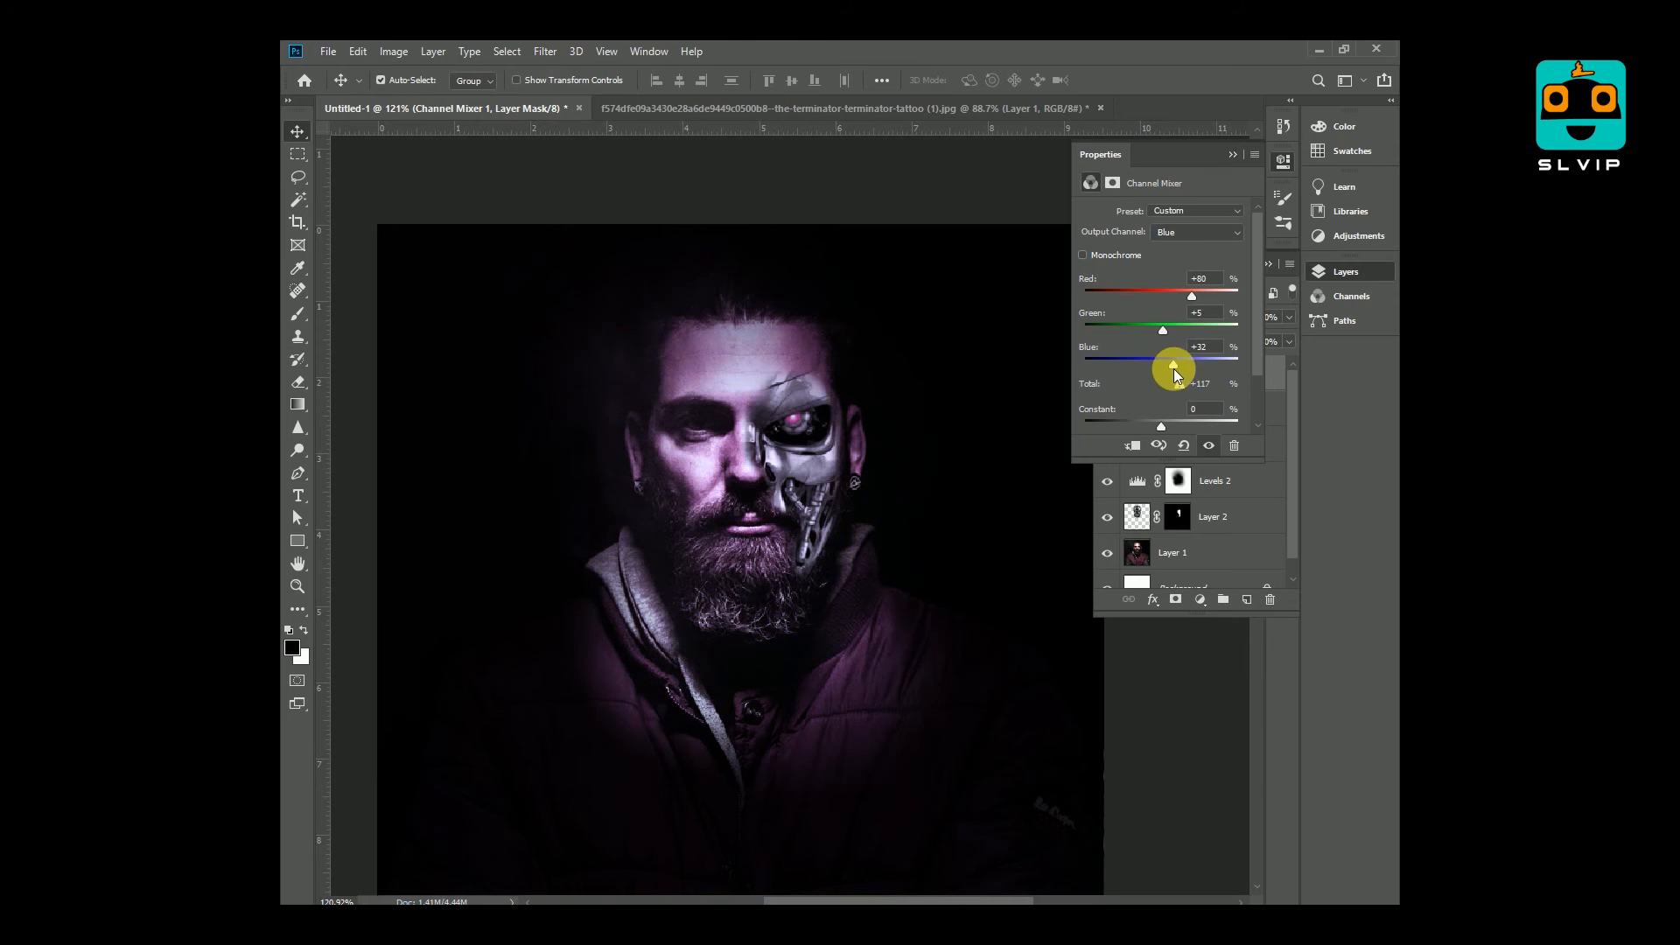
left_click_drag(1173, 296, 1174, 296)
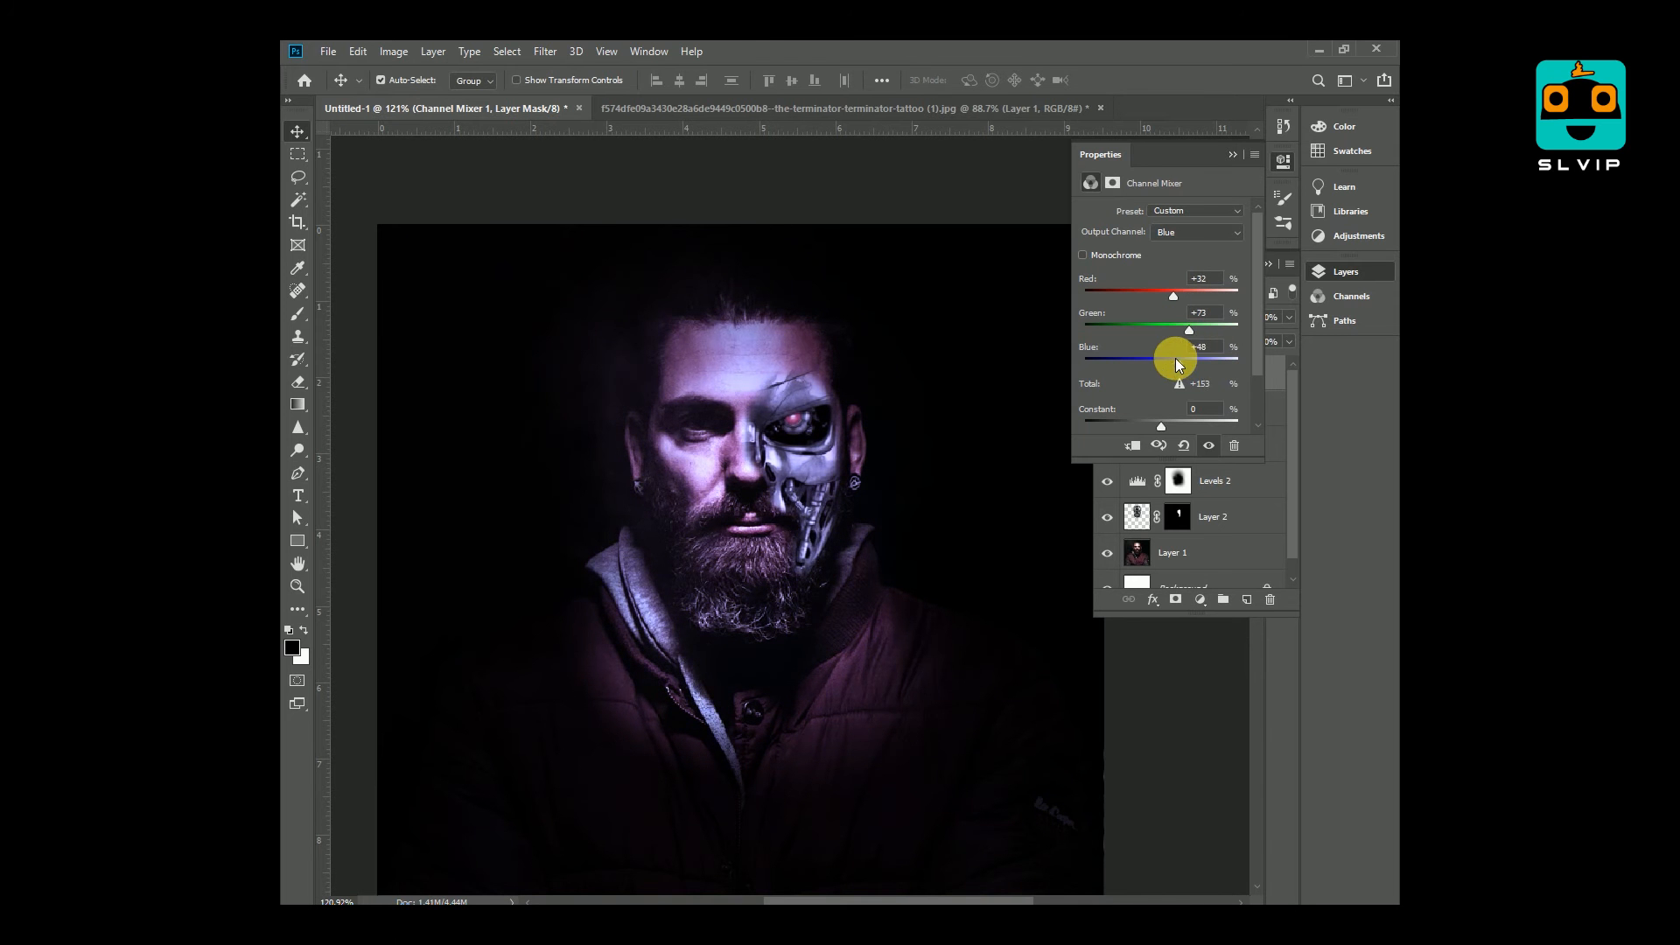
left_click_drag(1174, 359, 1167, 359)
mouse_move(1161, 424)
left_mouse_down()
mouse_move(1186, 422)
mouse_move(1163, 423)
left_mouse_up()
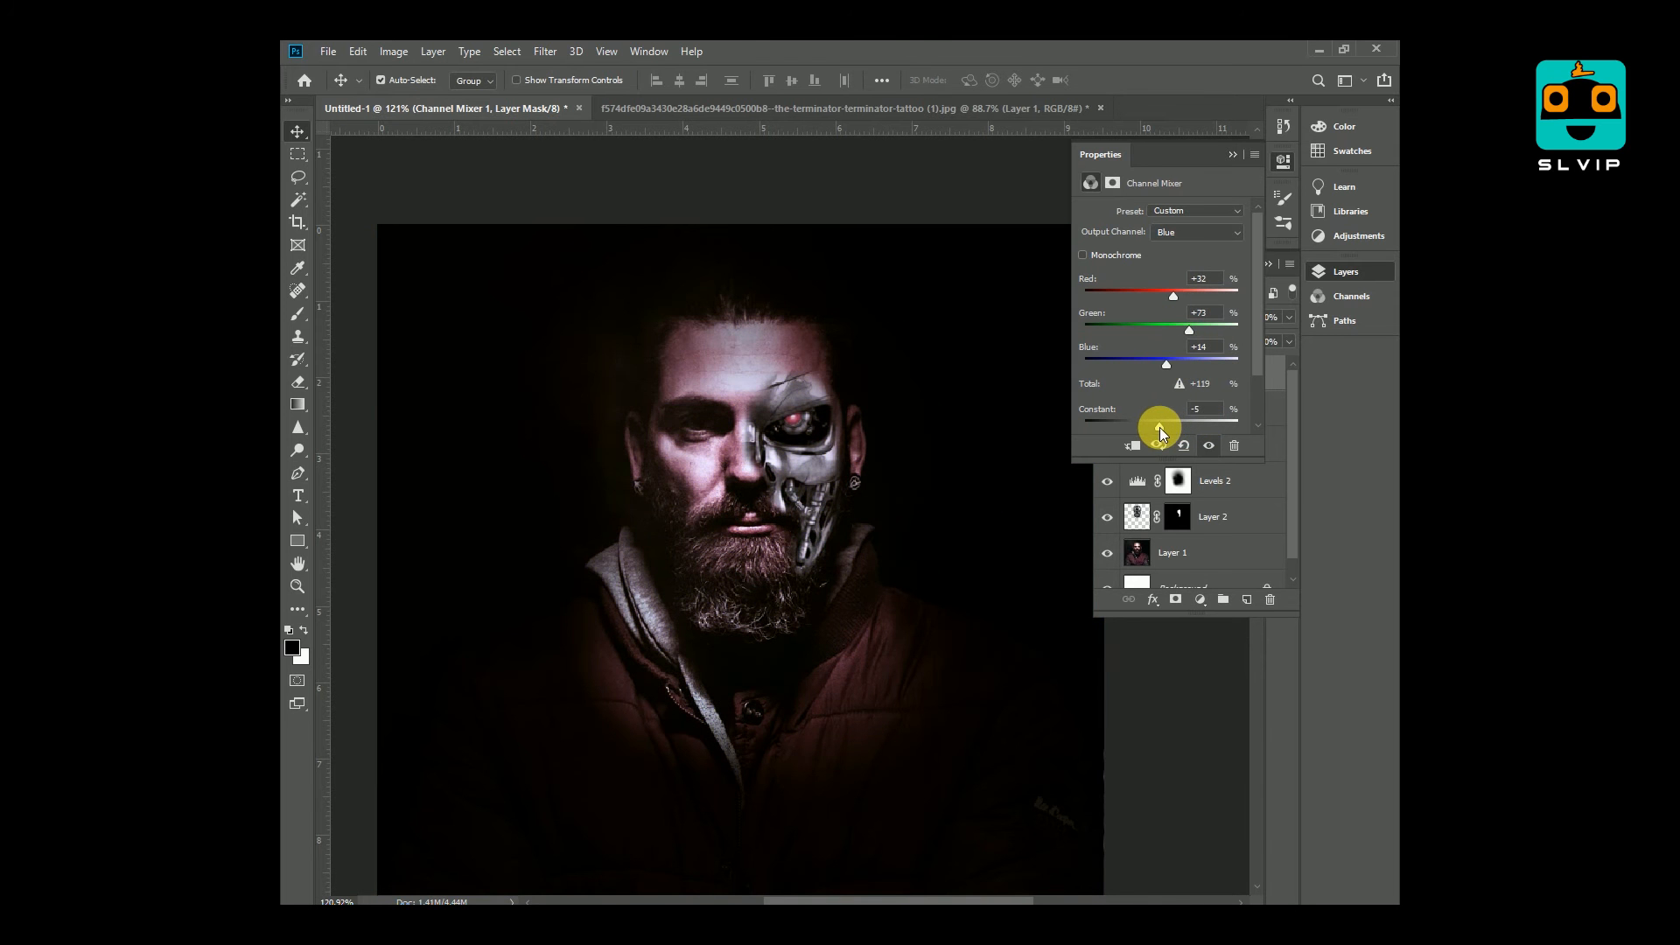
Step: Set the Channel Mixer's red output to red +39 and green about +9, and reduce the layer's opacity to 80%
left_click(1196, 232)
left_click(1190, 249)
left_click_drag(1187, 298, 1167, 330)
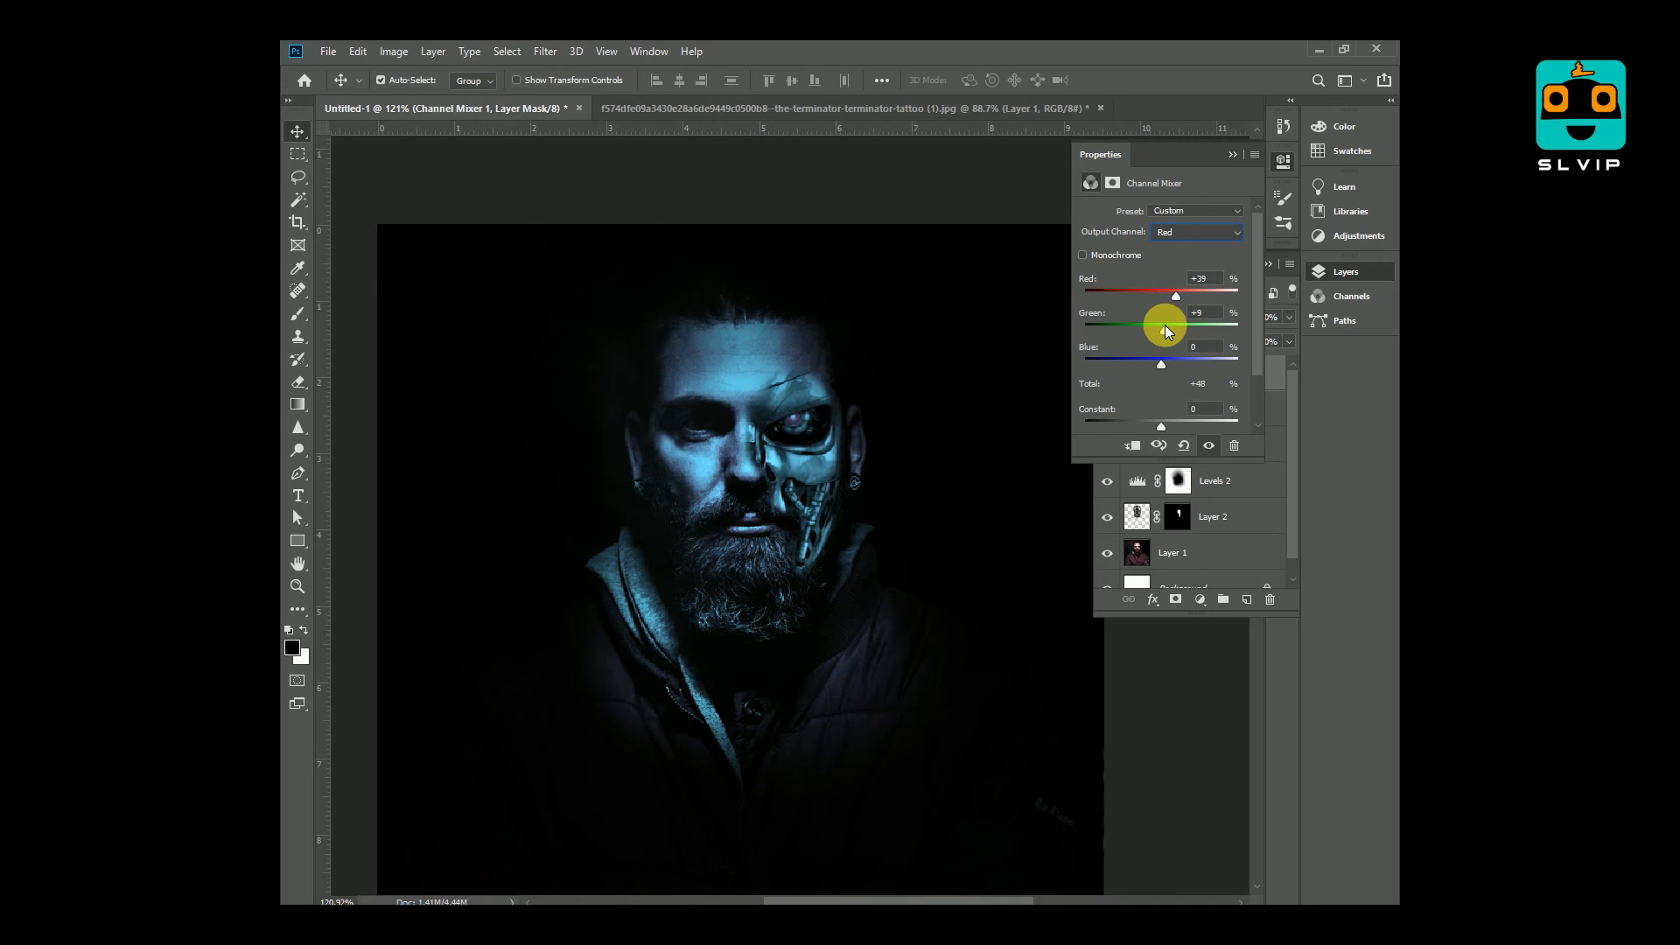
left_click(1233, 154)
mouse_move(1288, 318)
left_mouse_down()
mouse_move(1258, 334)
mouse_move(1272, 338)
left_mouse_up()
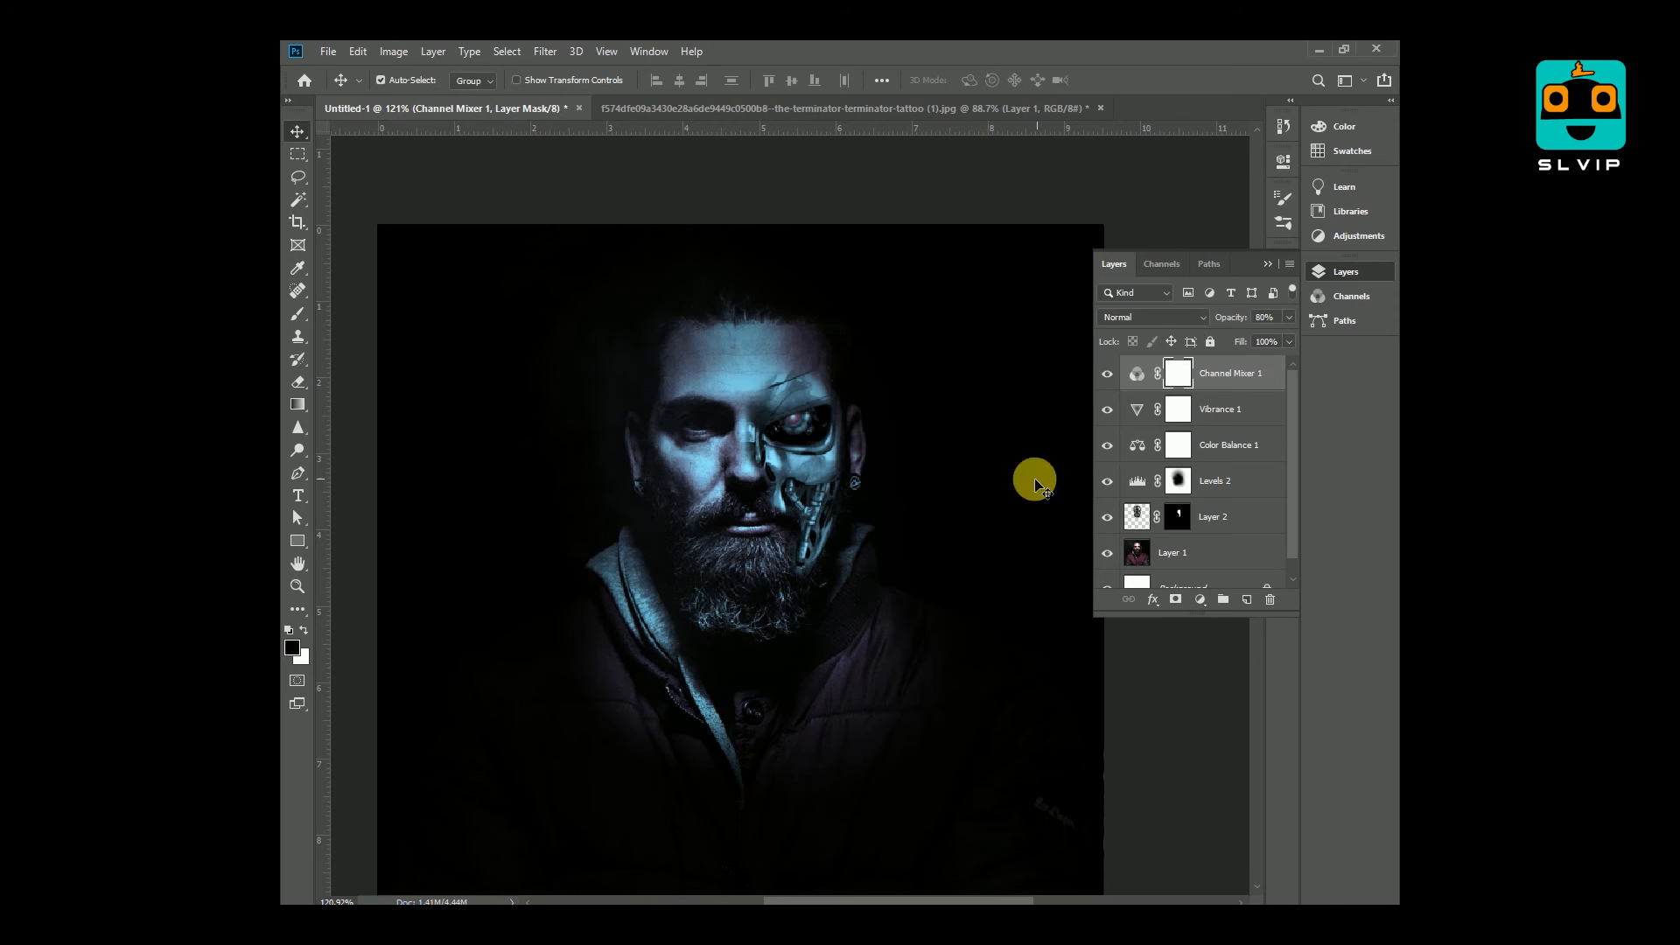
Step: Paint black over the skull's eye on the Channel Mixer, Vibrance and Color Balance masks to restore its red glow
key("b")
left_click(808, 428)
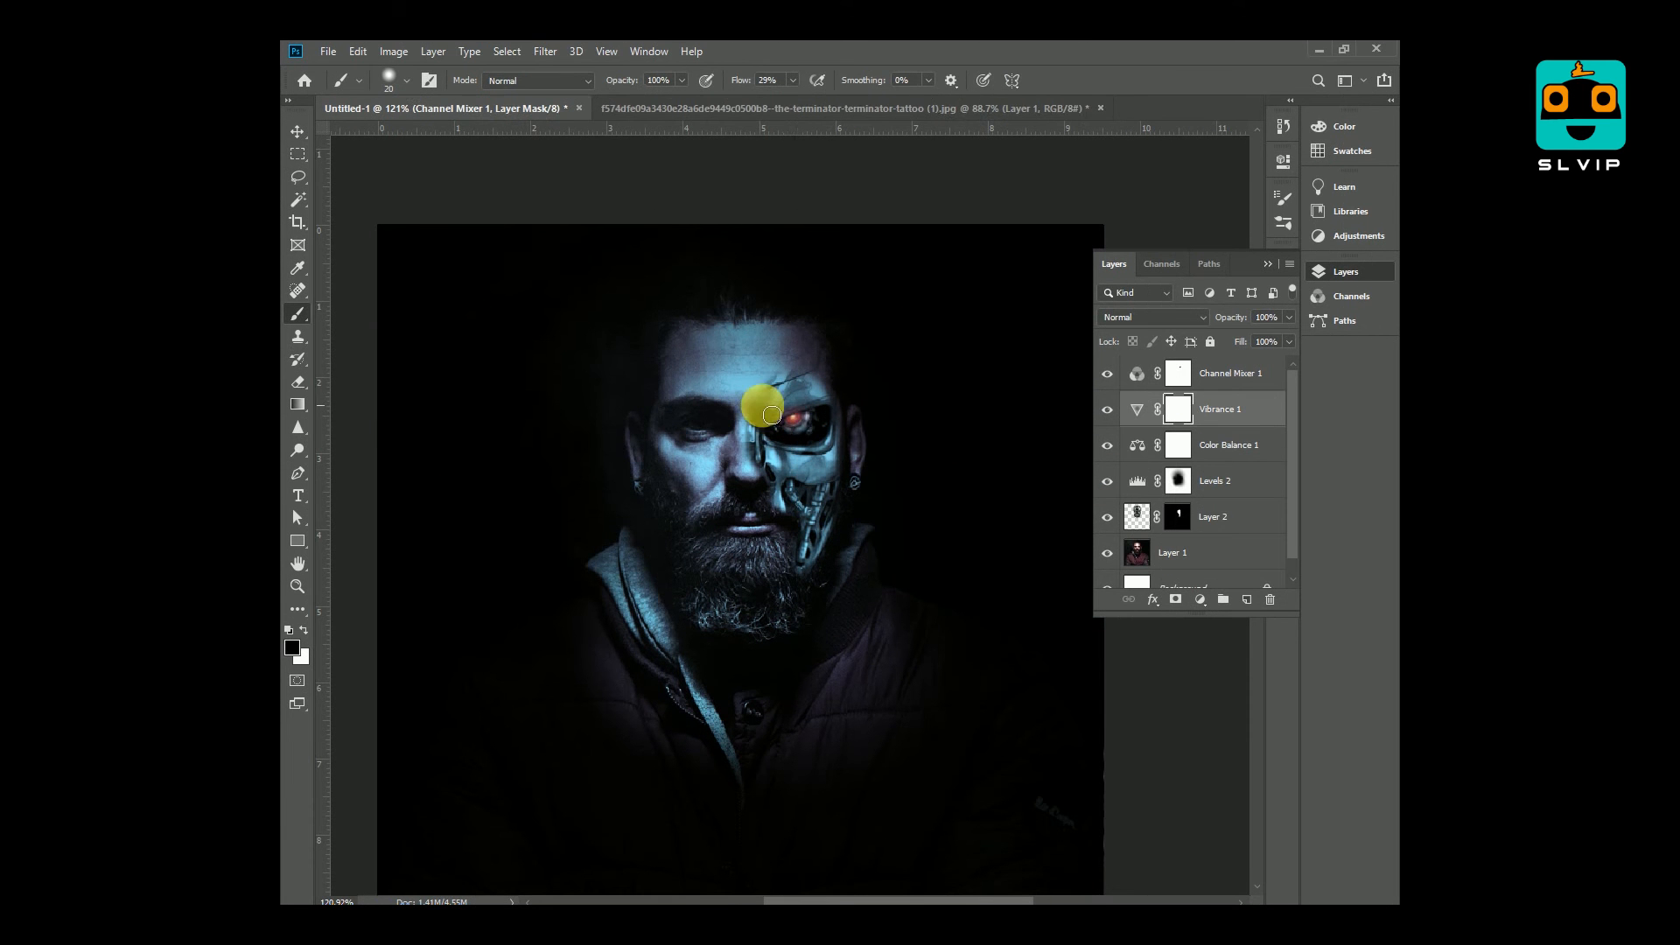
key("alt+bracketleft")
left_click(1173, 450)
left_click(799, 427)
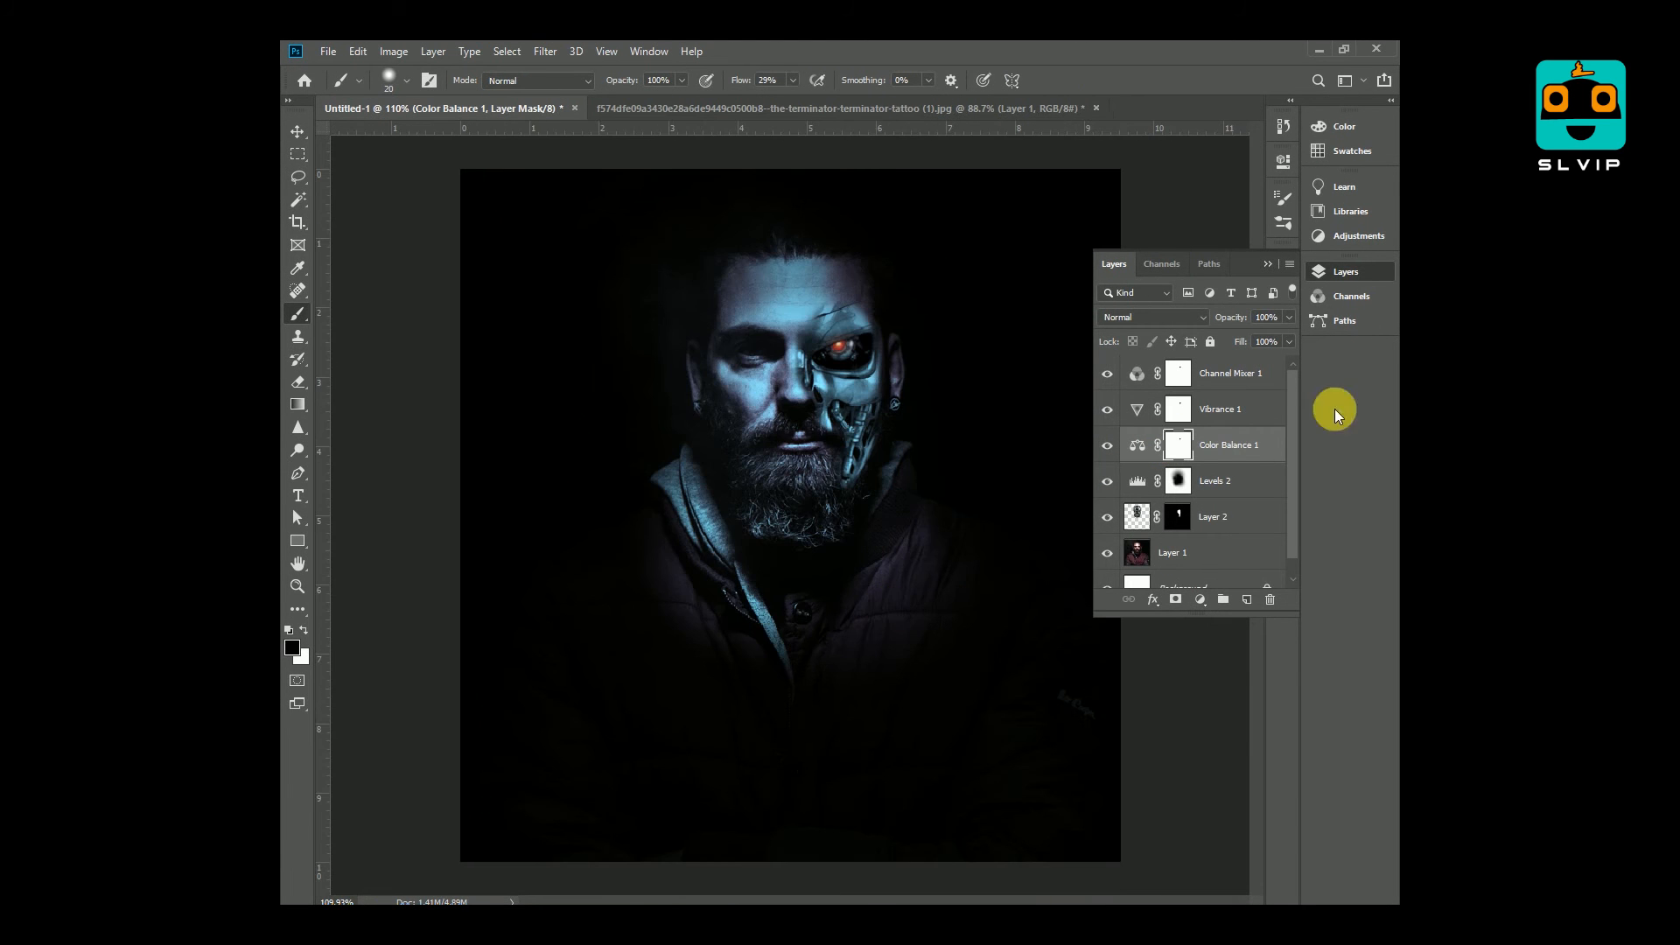
Step: Add a Color Lookup adjustment layer above the Channel Mixer layer using the 2Strip.look 3DLUT file
left_click(1247, 381)
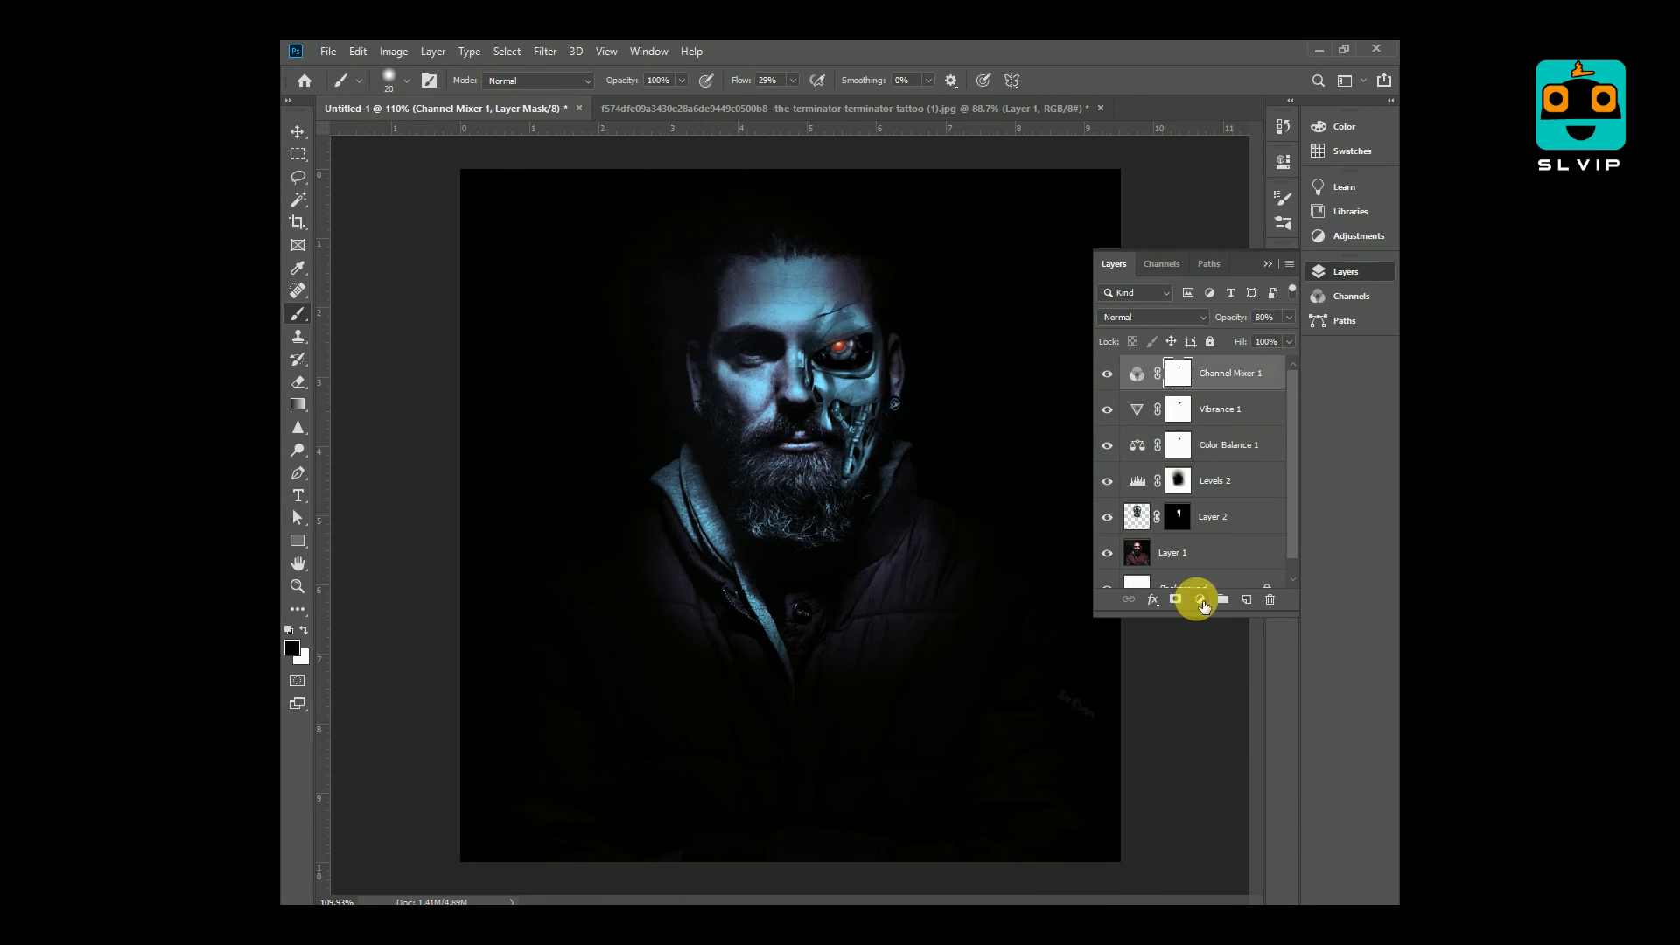
left_click(1200, 599)
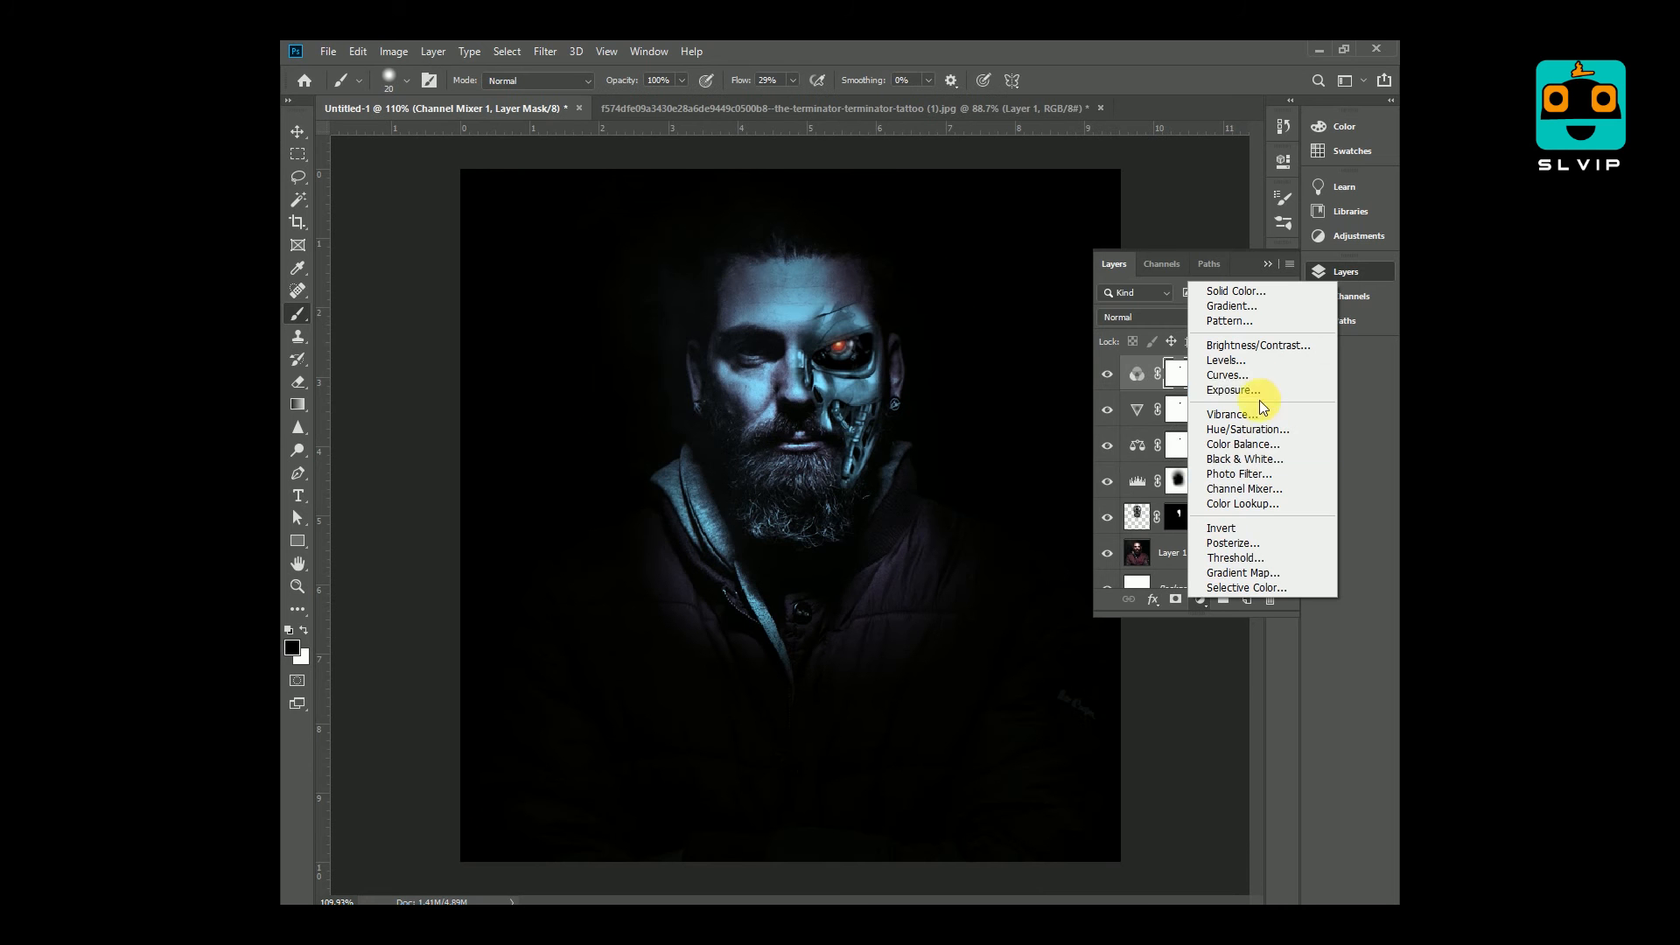
left_click(1239, 503)
left_click(1194, 213)
left_click(1200, 248)
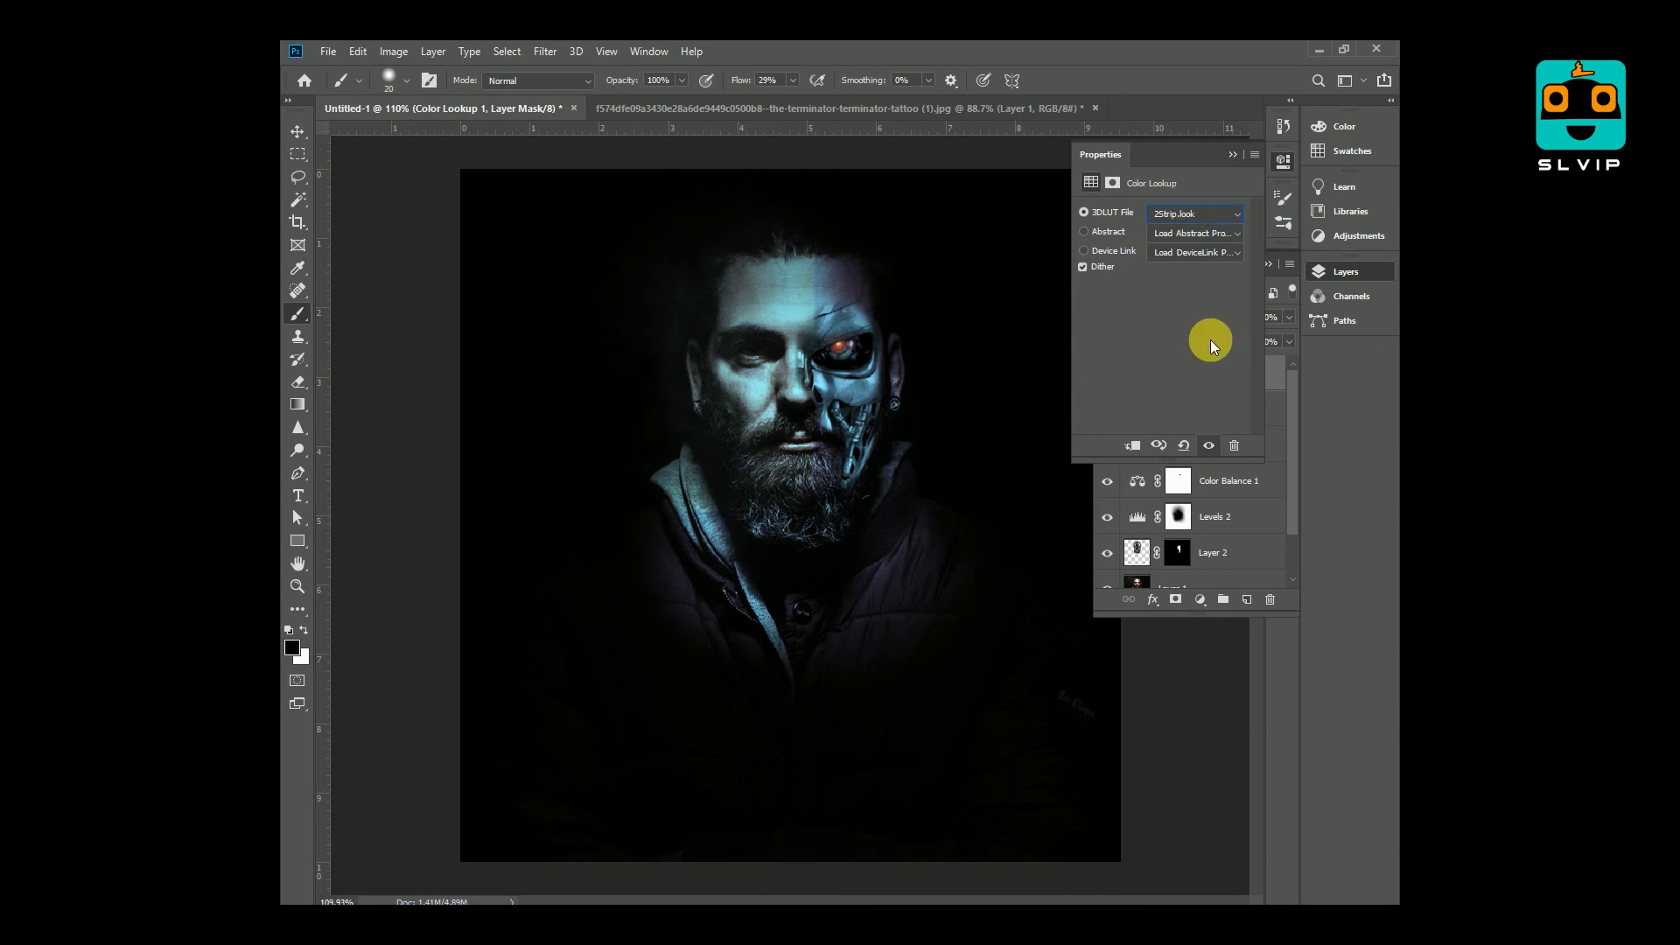
Step: Try further 3DLUT files on the Color Lookup layer, including Crisp_Warm.look, EdgyAmber.3DL and Fuji ETERNA 250
key("Down")
key("Down")
key("Down")
key("Down")
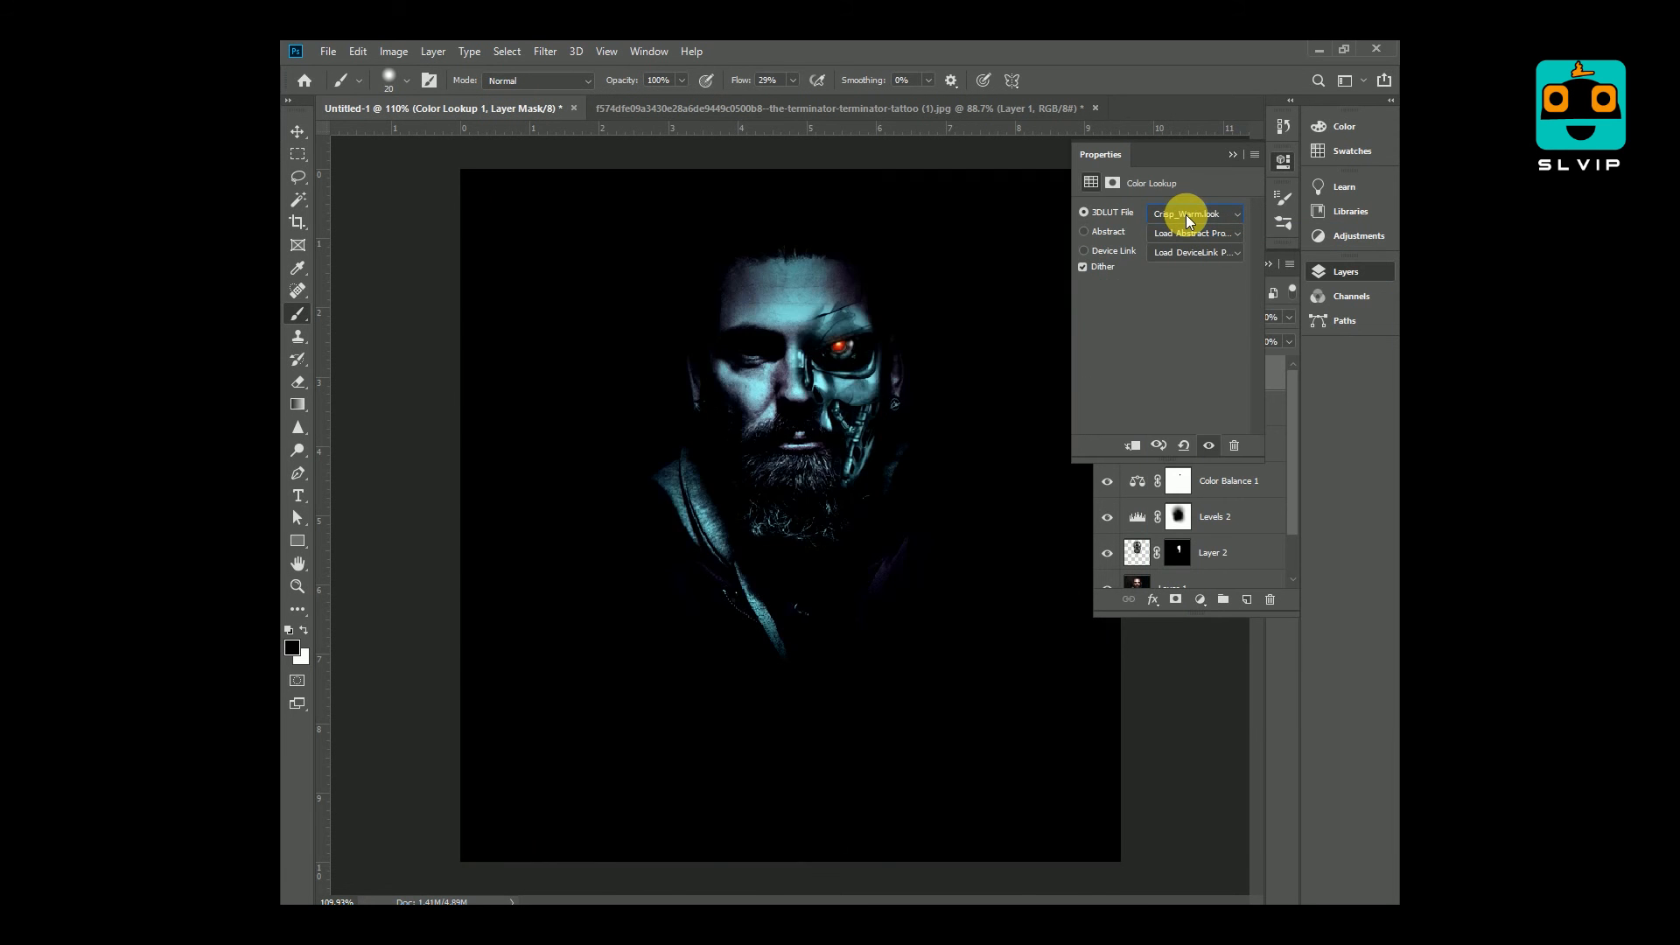
key("Down")
key("Down")
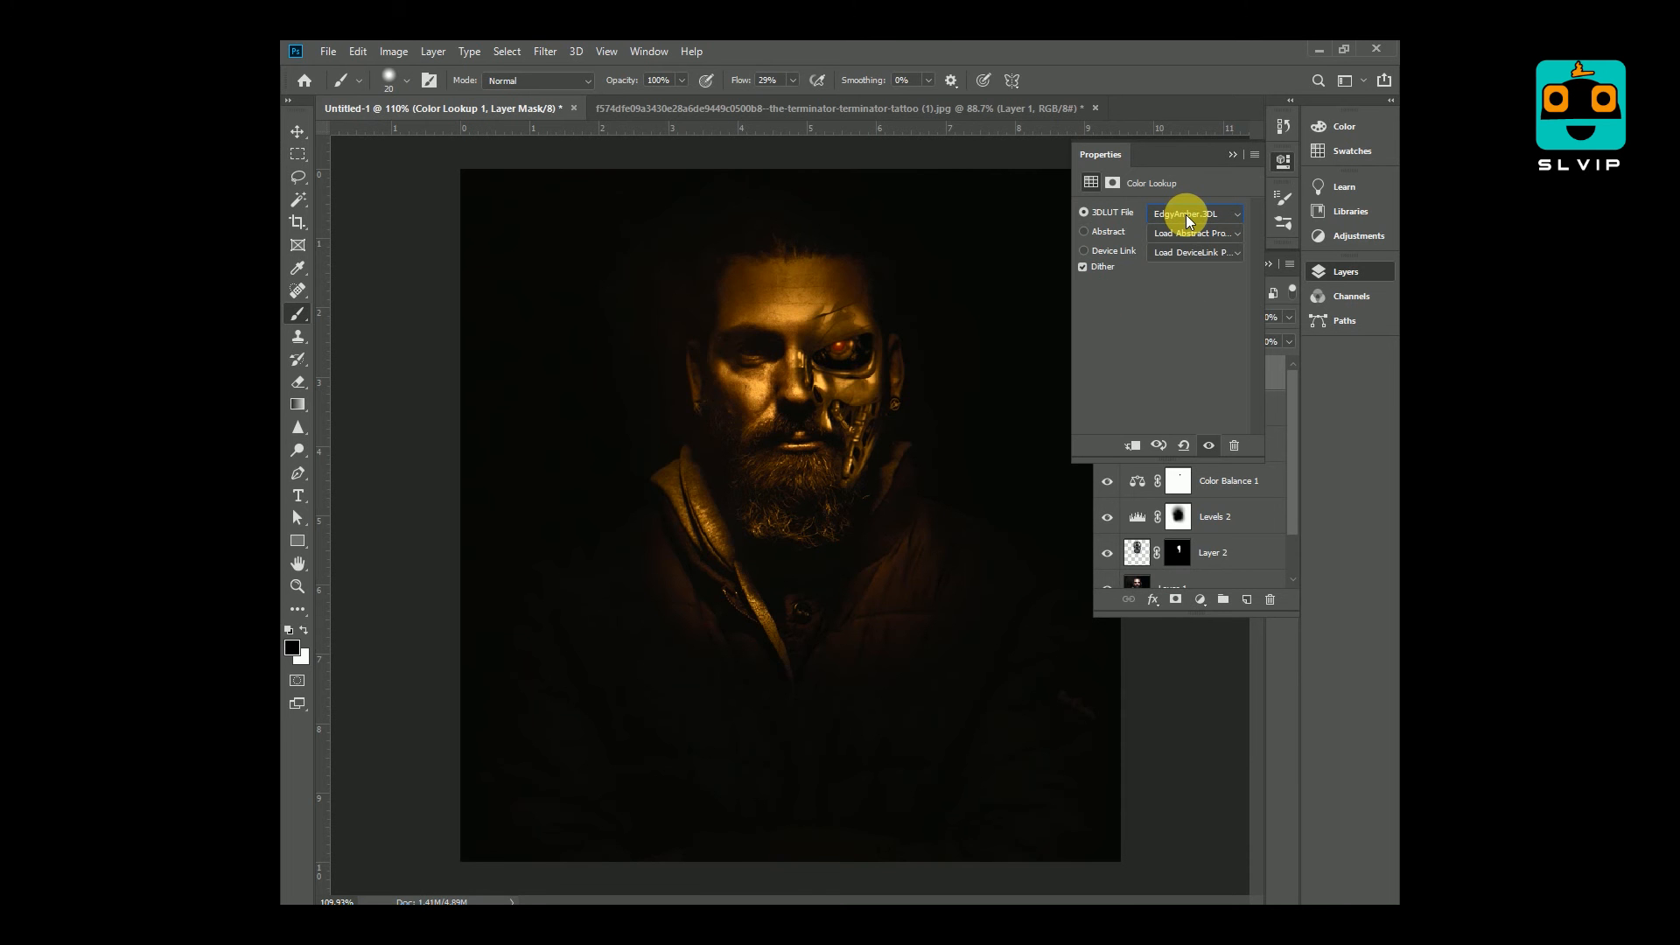
key("Down")
key("Down")
key("Down")
key("Down")
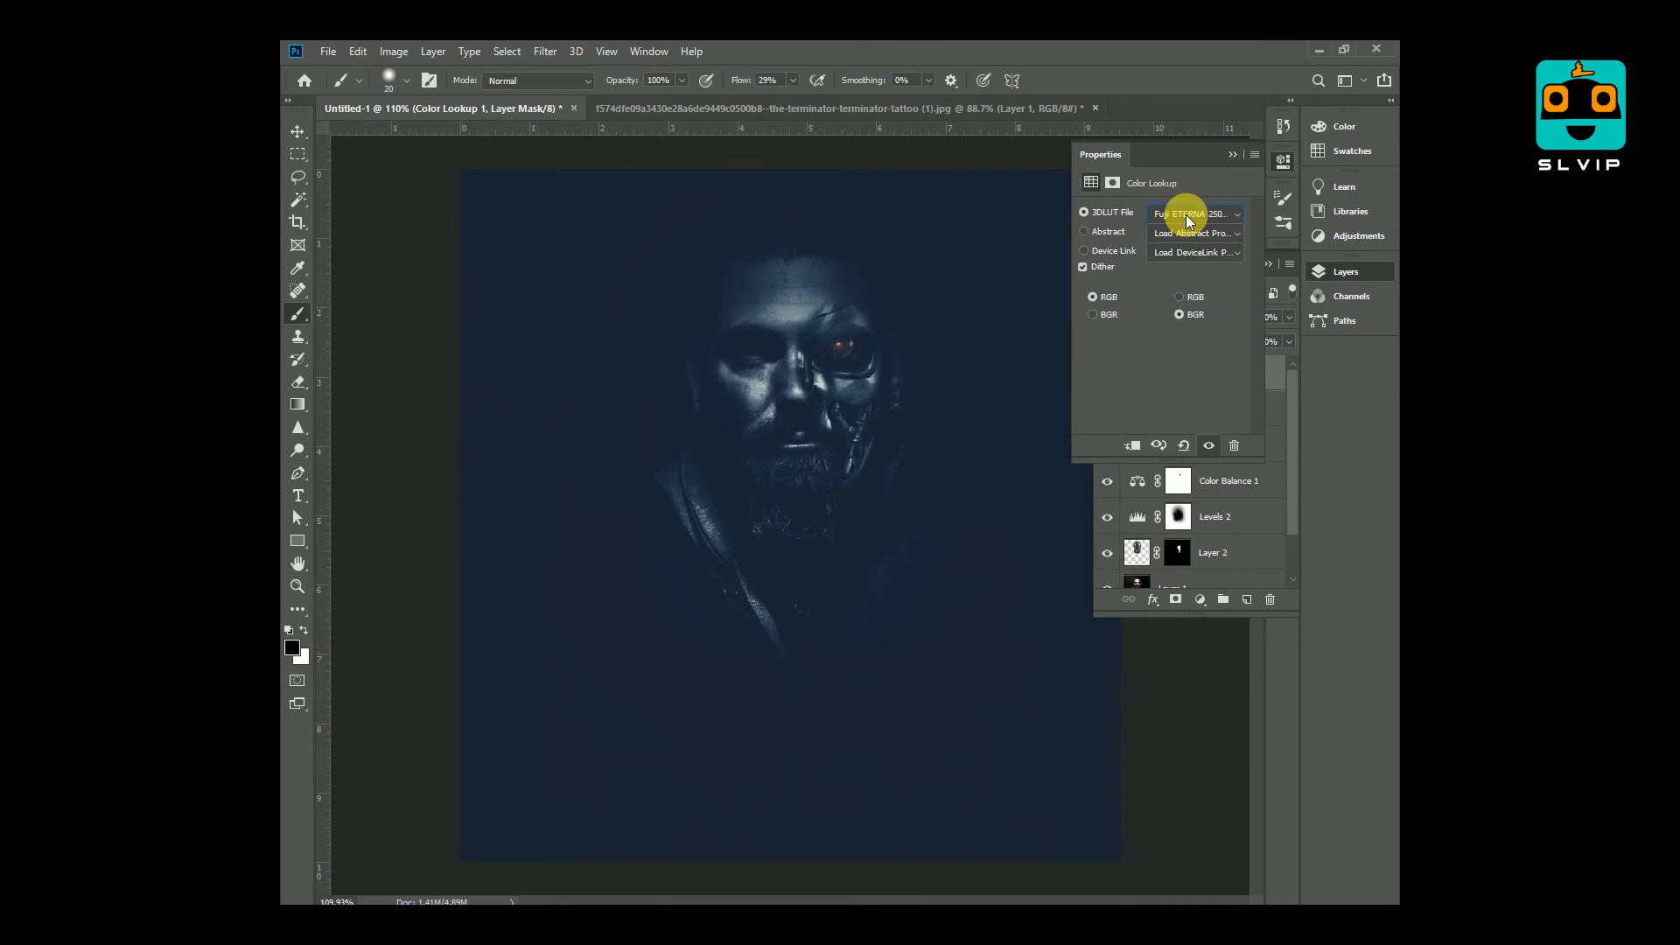
key("Down")
key("Down")
key("Down")
key("Down")
Step: Choose a muted, nearly desaturated 3DLUT file for the Color Lookup layer and switch to the Move tool
left_click(1185, 214)
left_click(1184, 283)
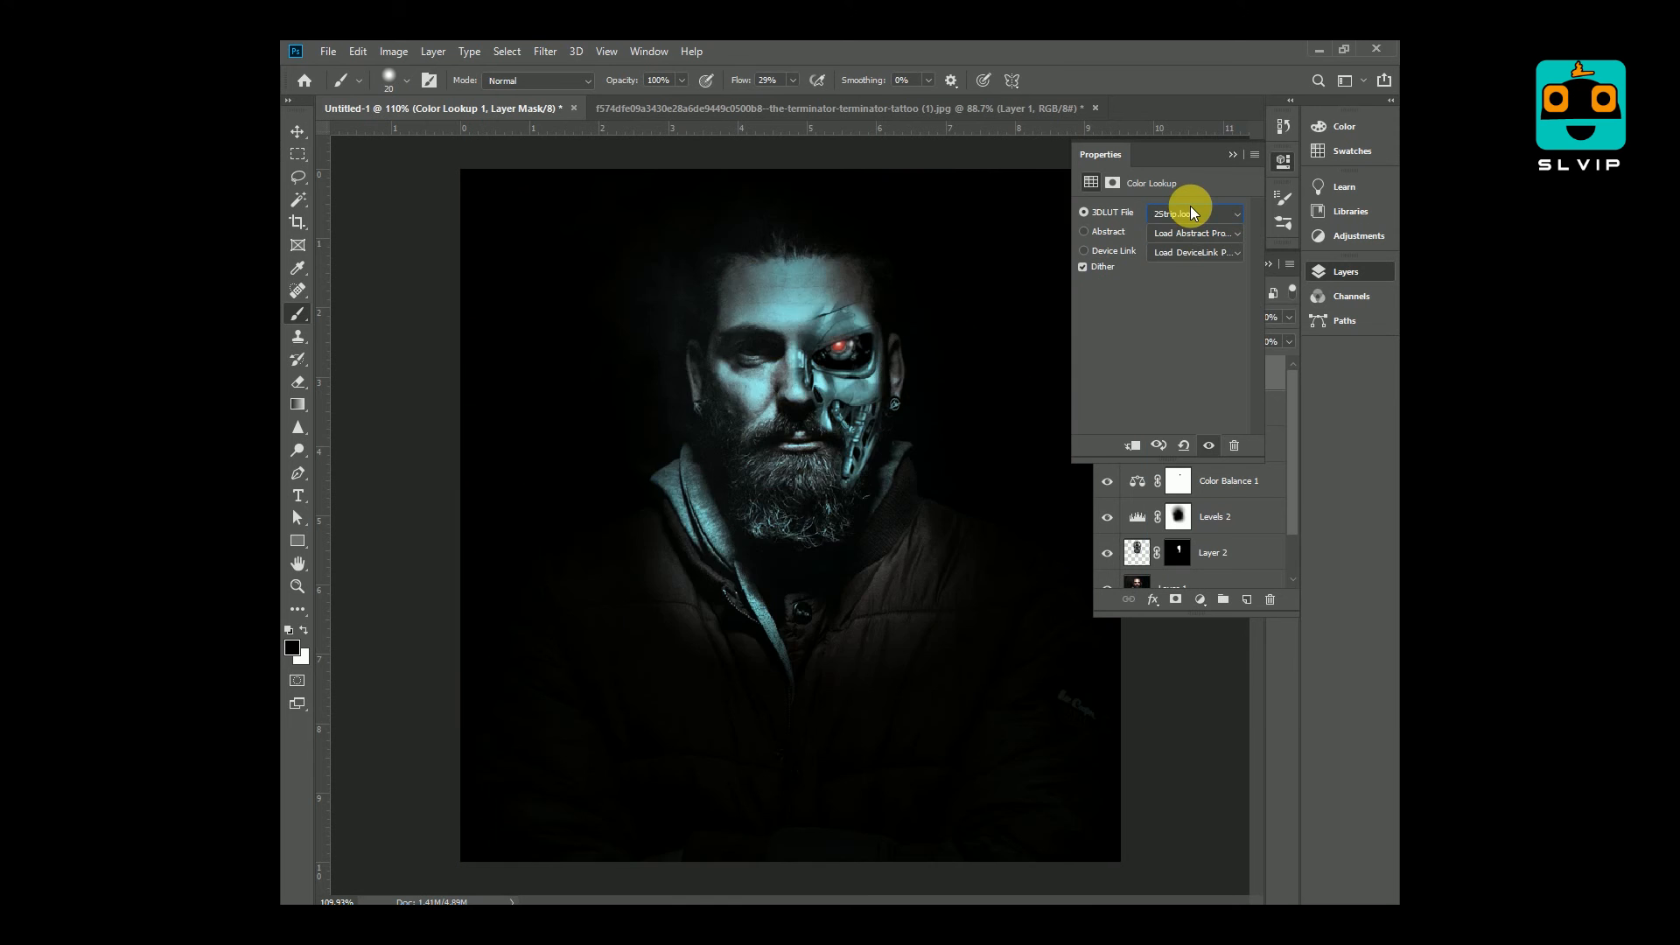
key("Down")
key("Down")
key("Down")
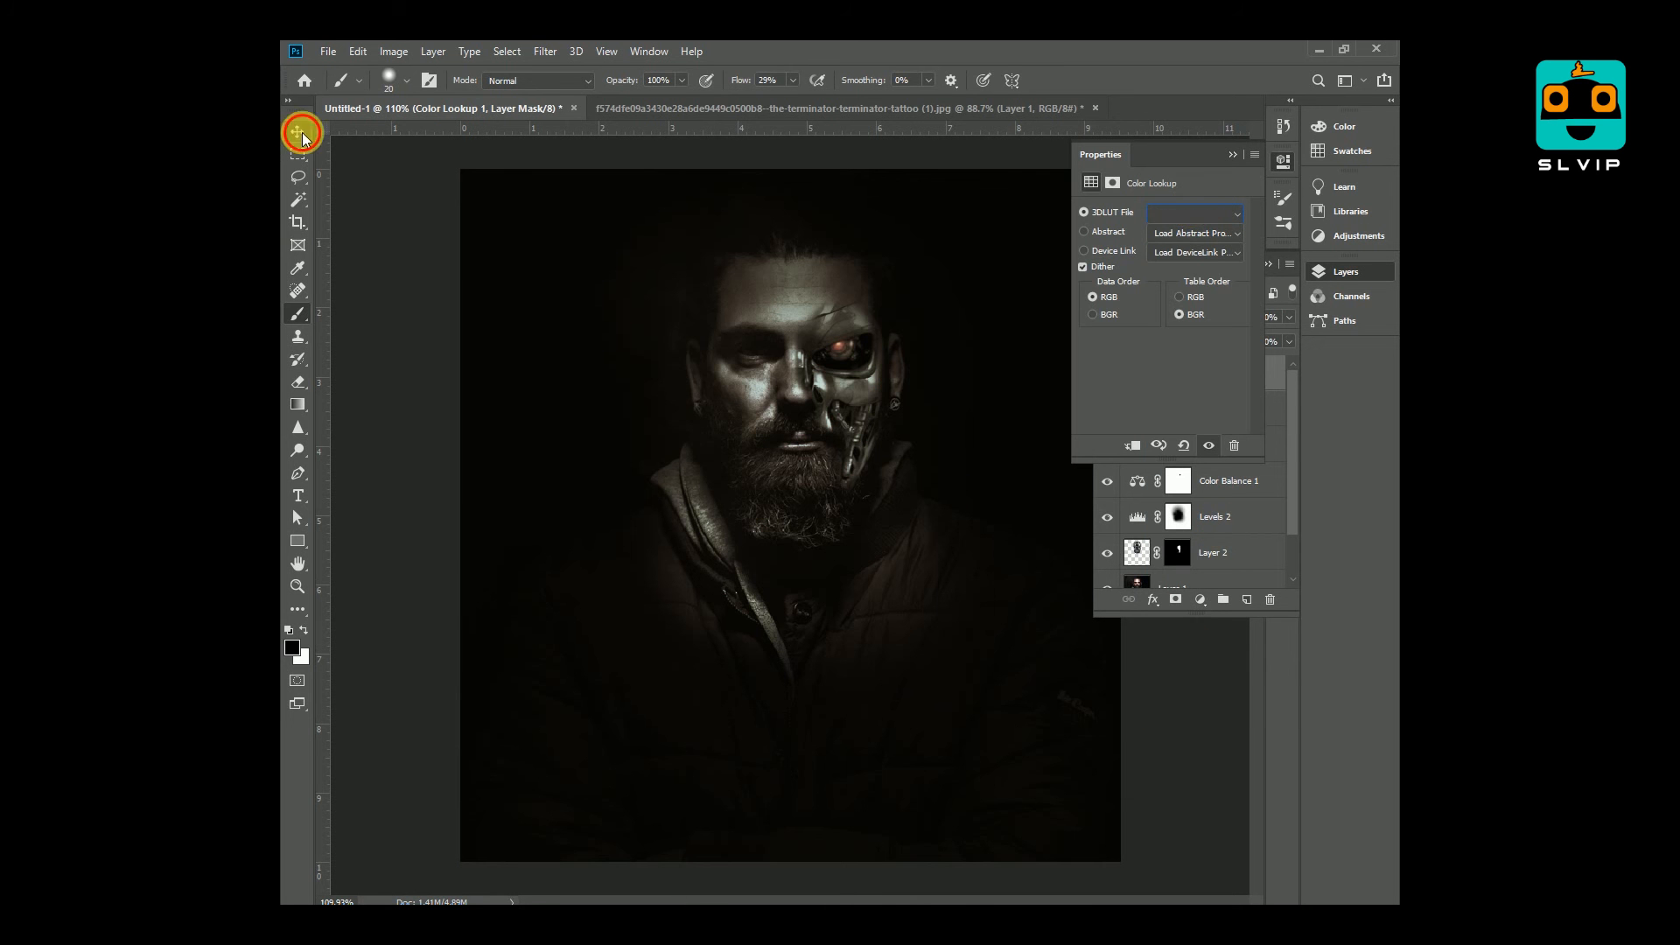
left_click(298, 132)
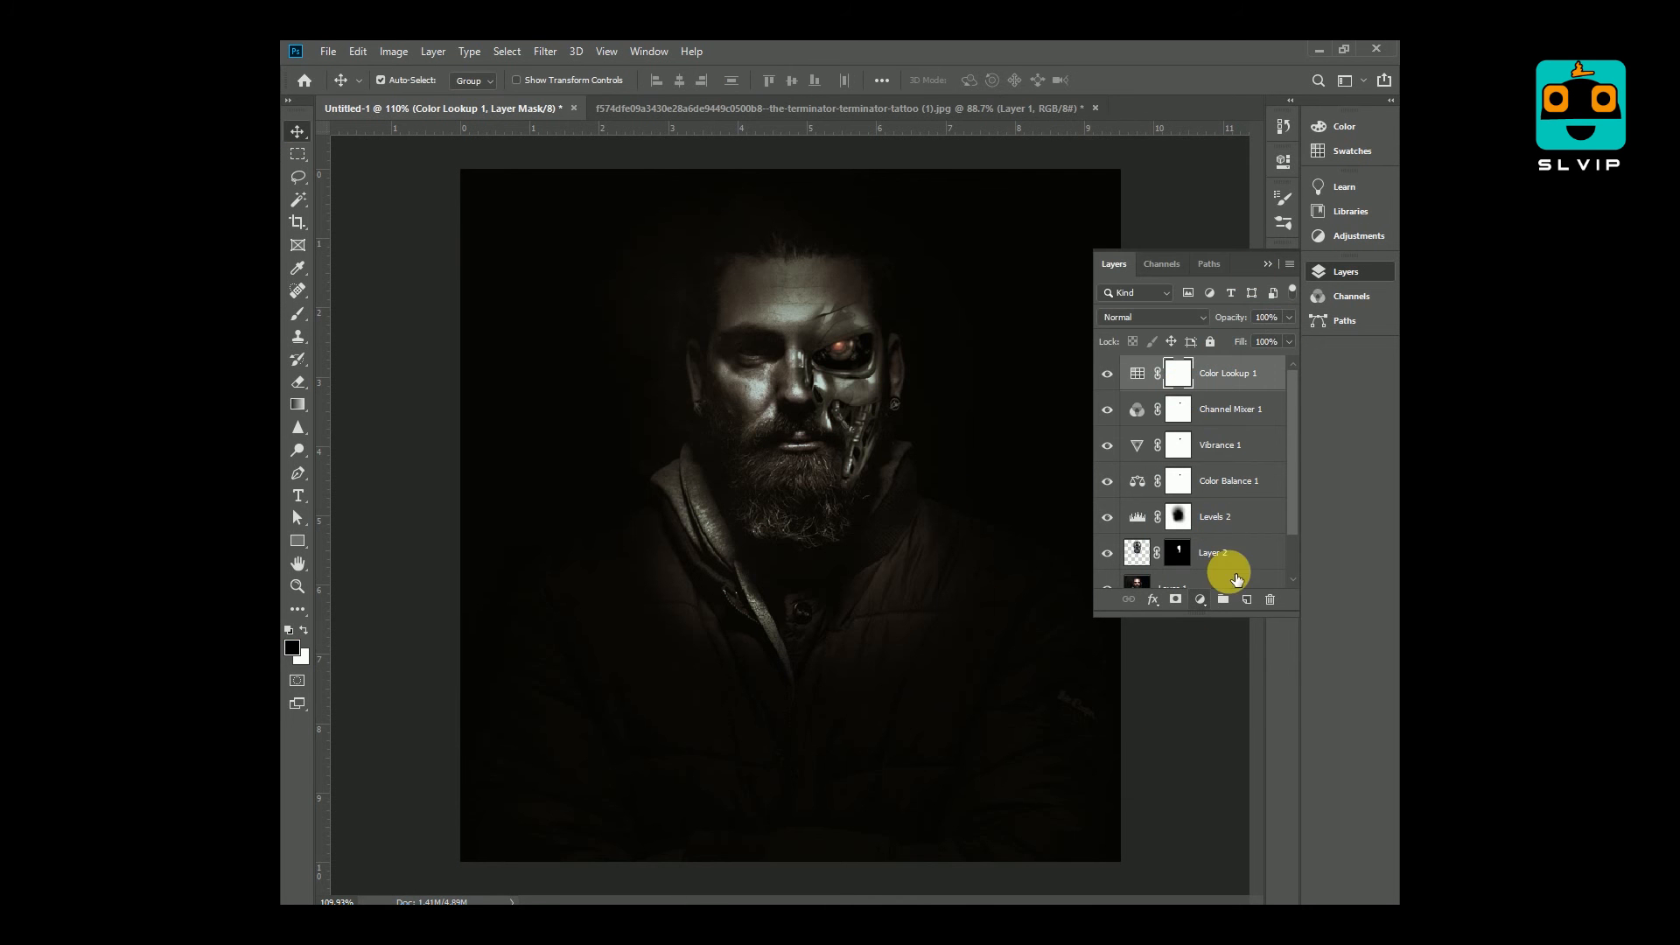
Step: Set the Color Lookup layer's blend mode to Darker Color, lower its opacity to about 60% and deselect the layers
left_click(1137, 317)
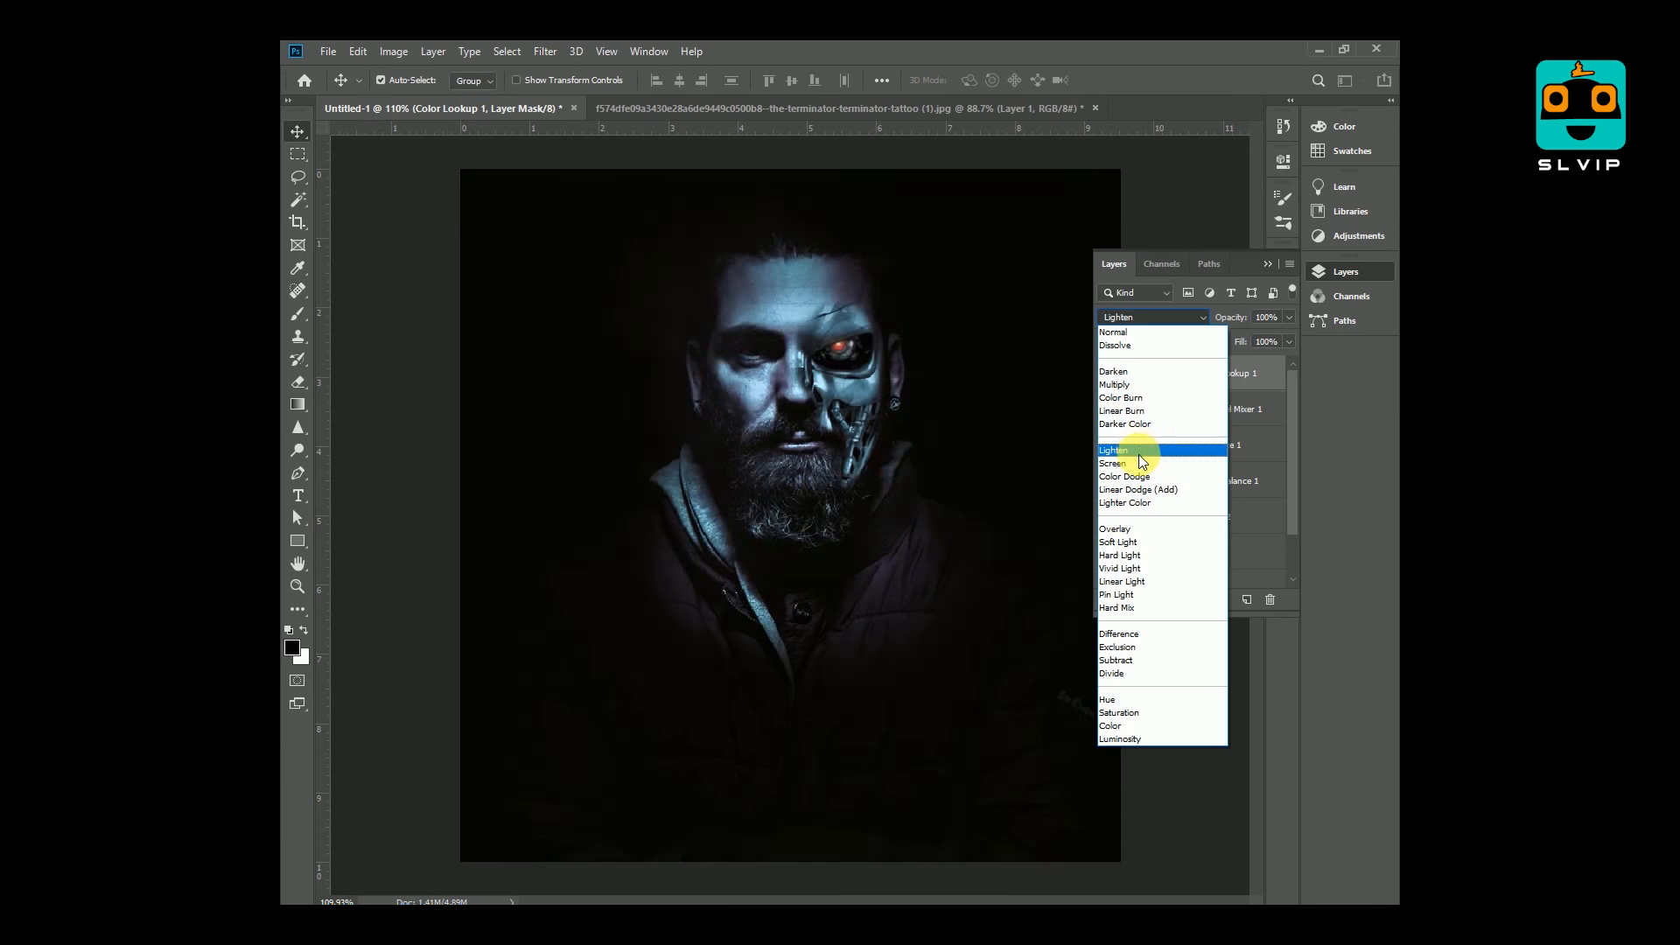
left_click(1148, 425)
left_click_drag(1289, 317, 1253, 334)
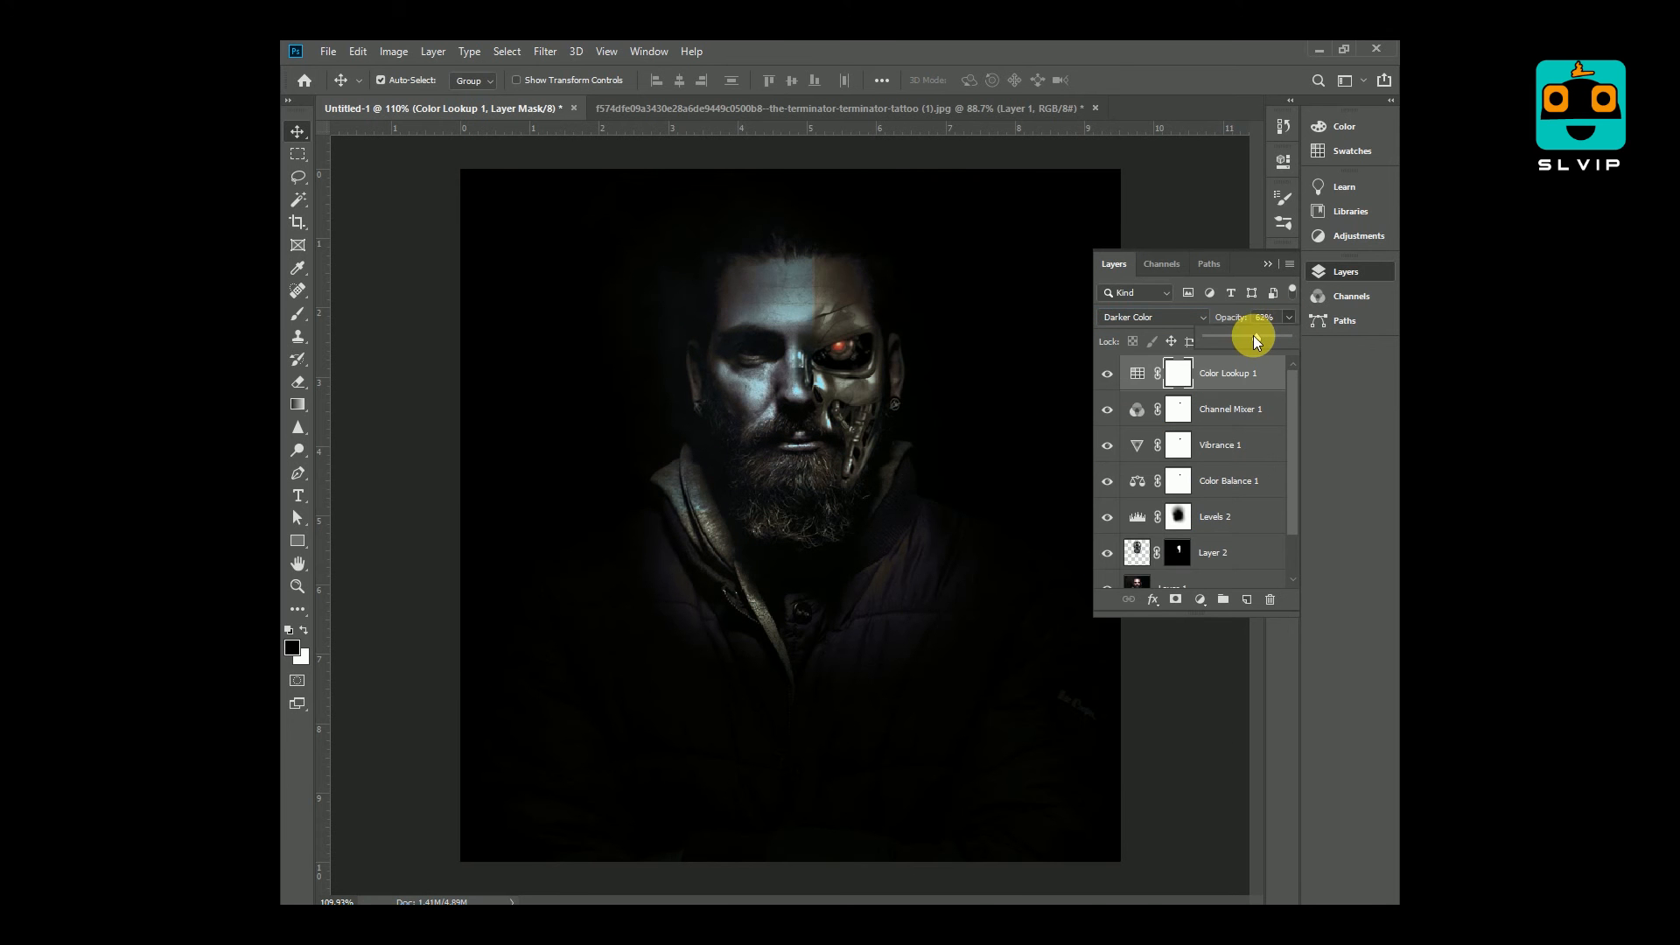
left_click(1194, 688)
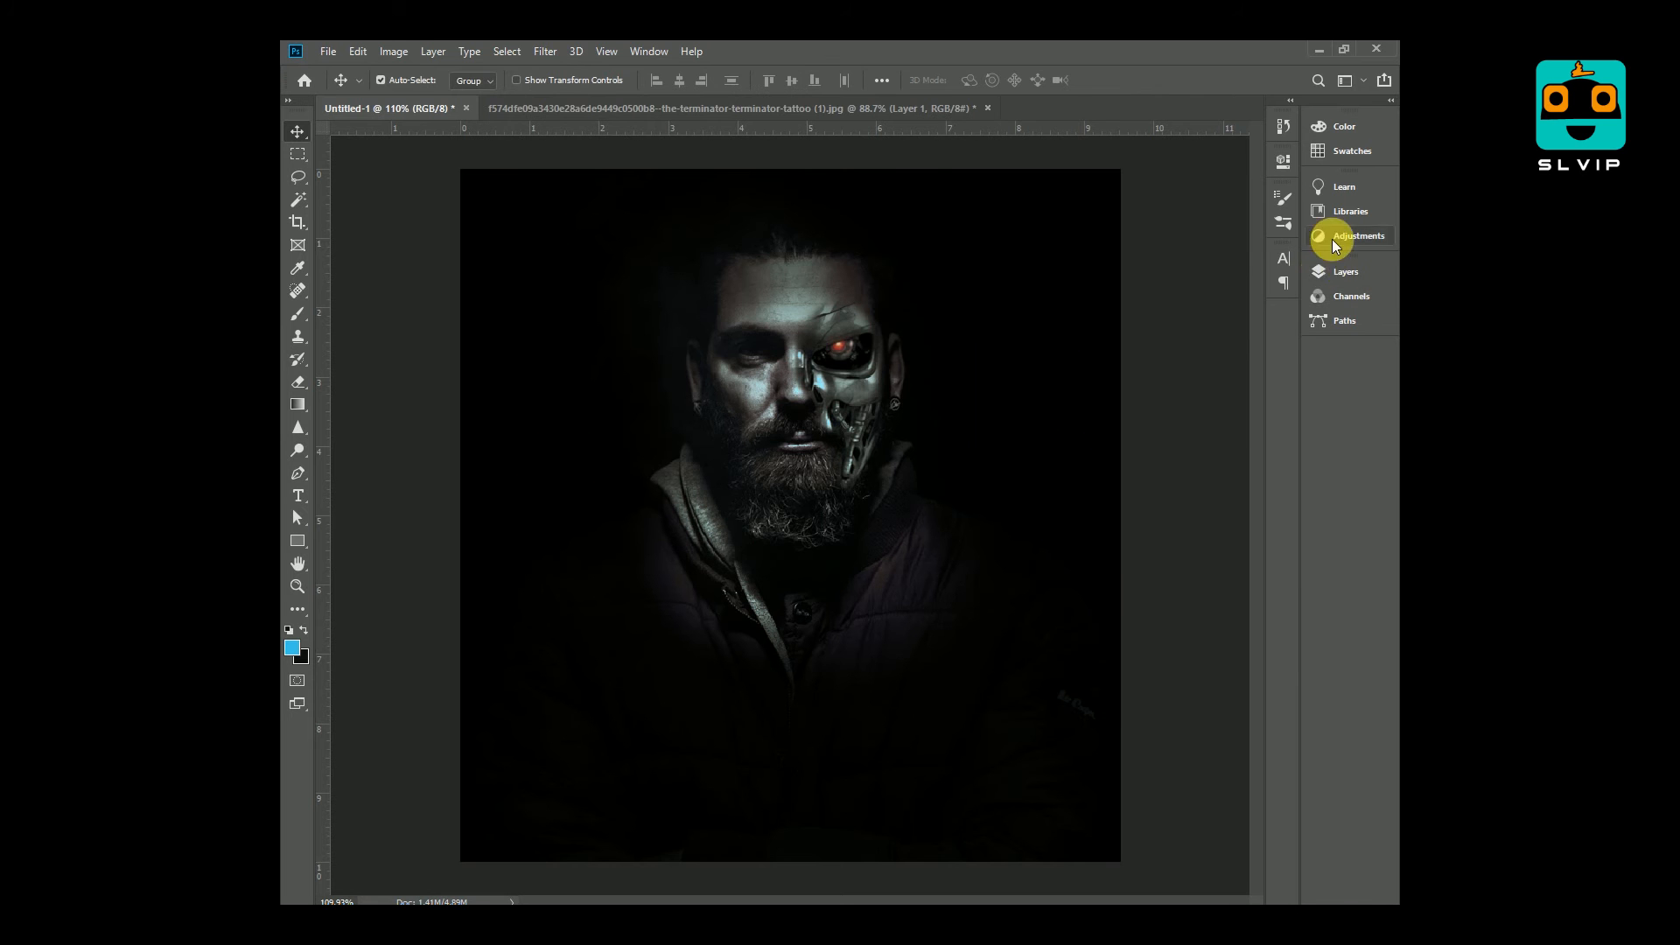
Step: Stamp all visible layers into a new top layer and set its brightness to 35 and contrast to about -4
left_click(1340, 271)
left_click(1215, 376)
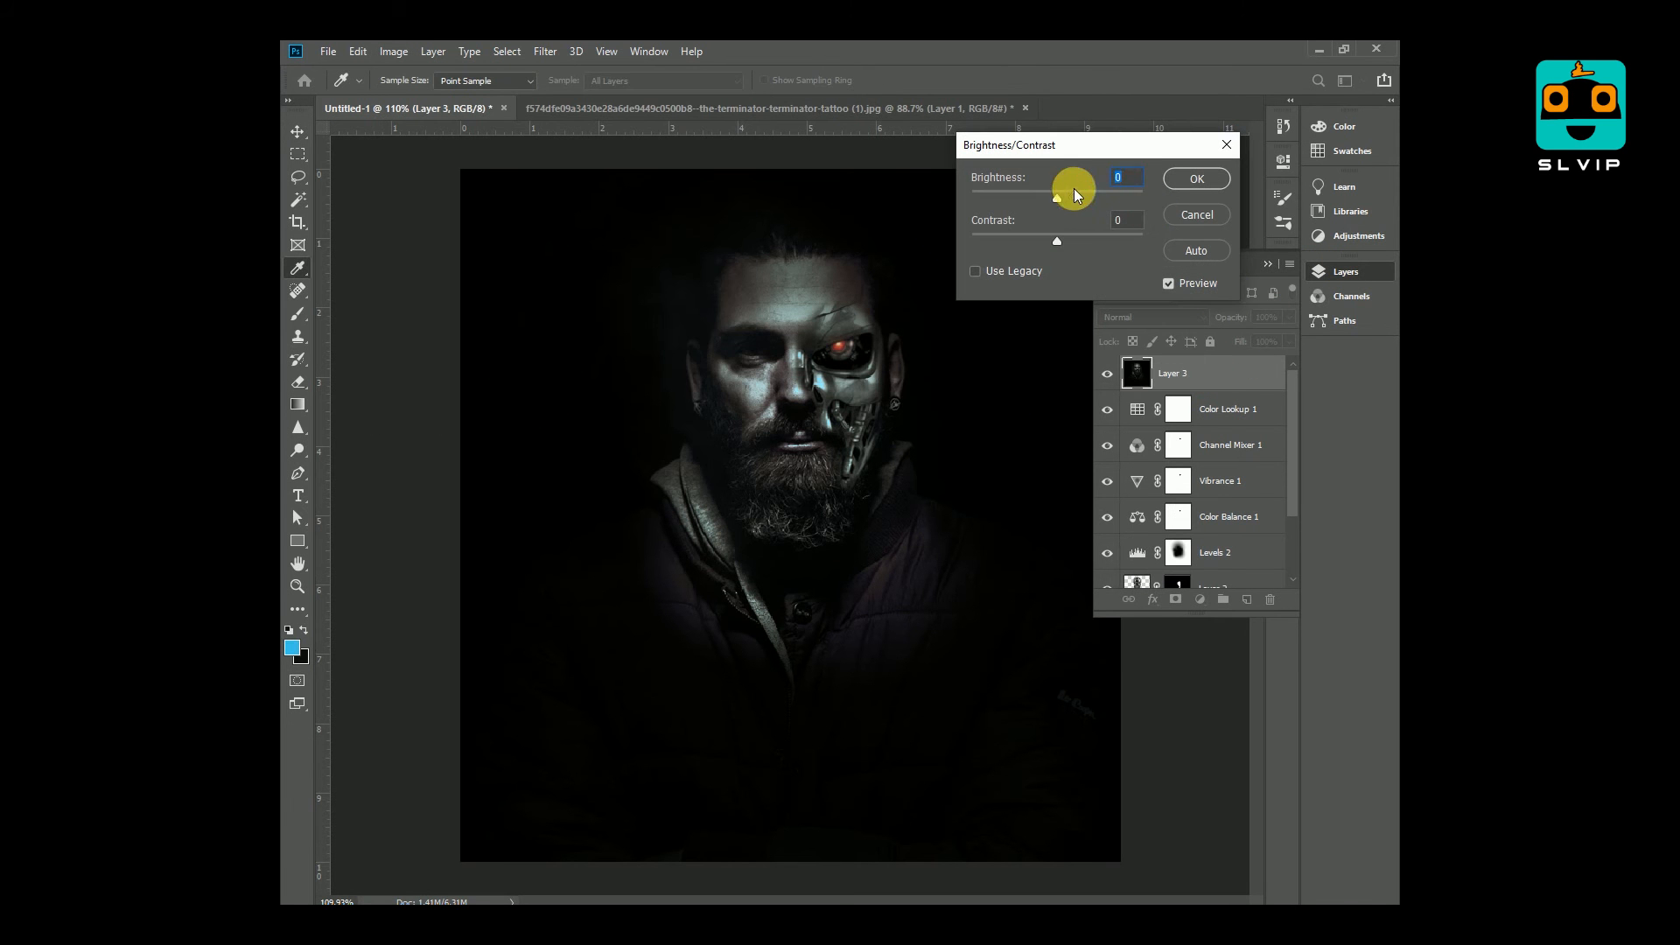
left_click_drag(1074, 192, 1090, 243)
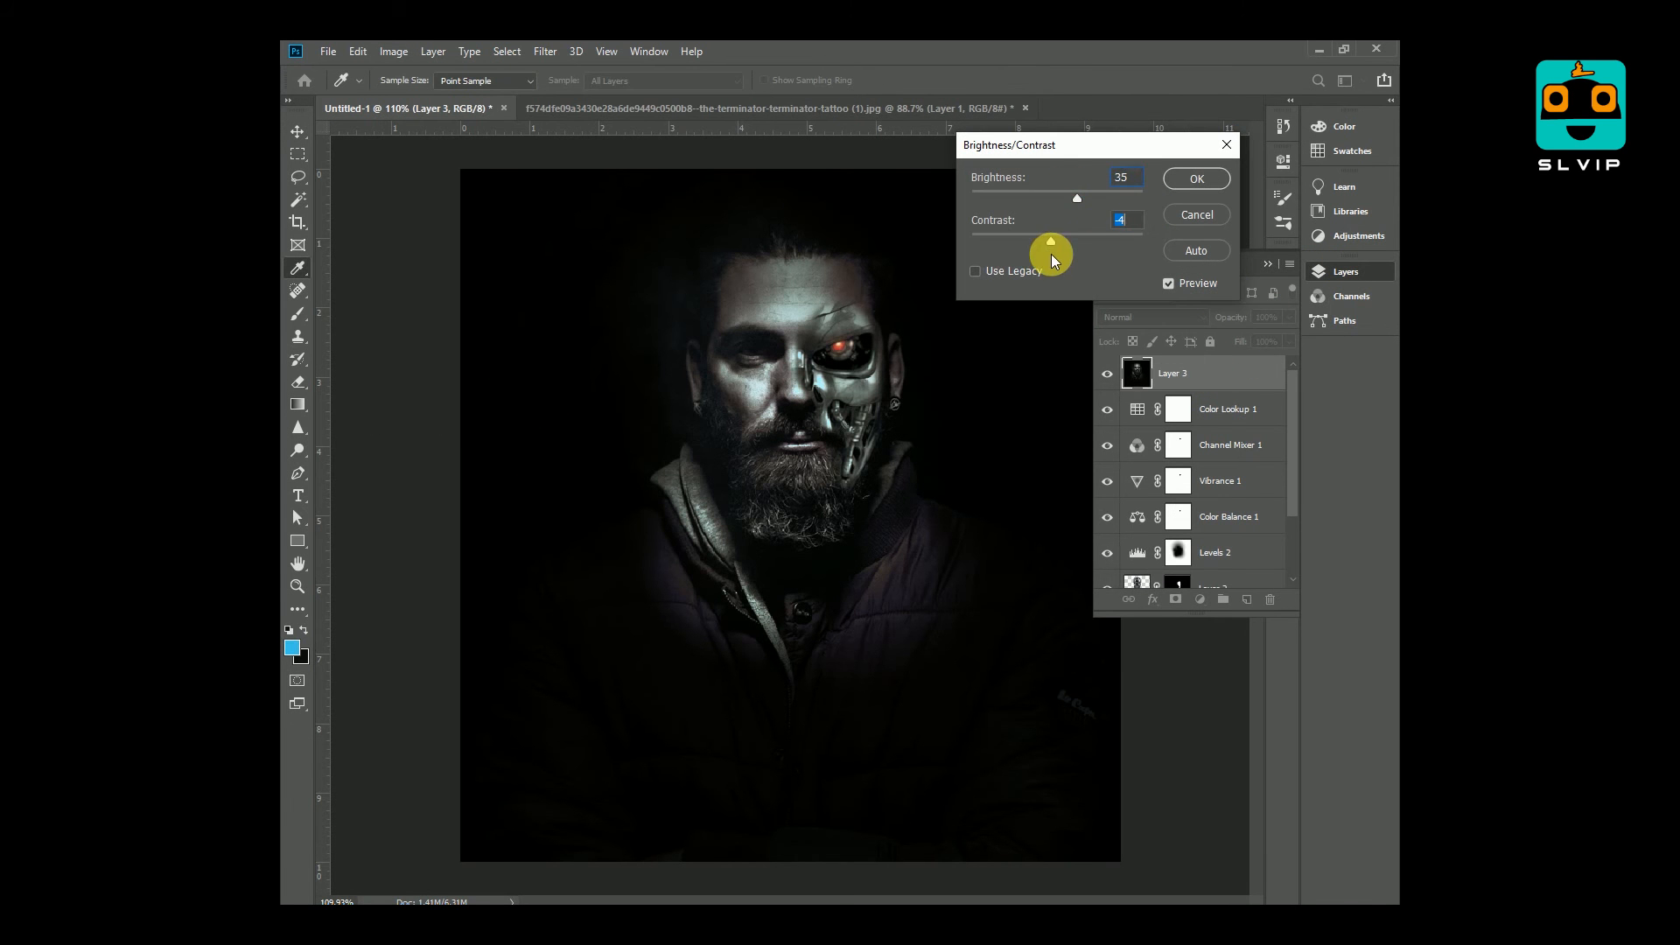
left_click(1197, 179)
key("v")
Step: Open the Camera Raw filter on the stamped top layer and set temperature to -13, exposure to +0.10 and contrast to -4
left_click(545, 51)
left_click(602, 163)
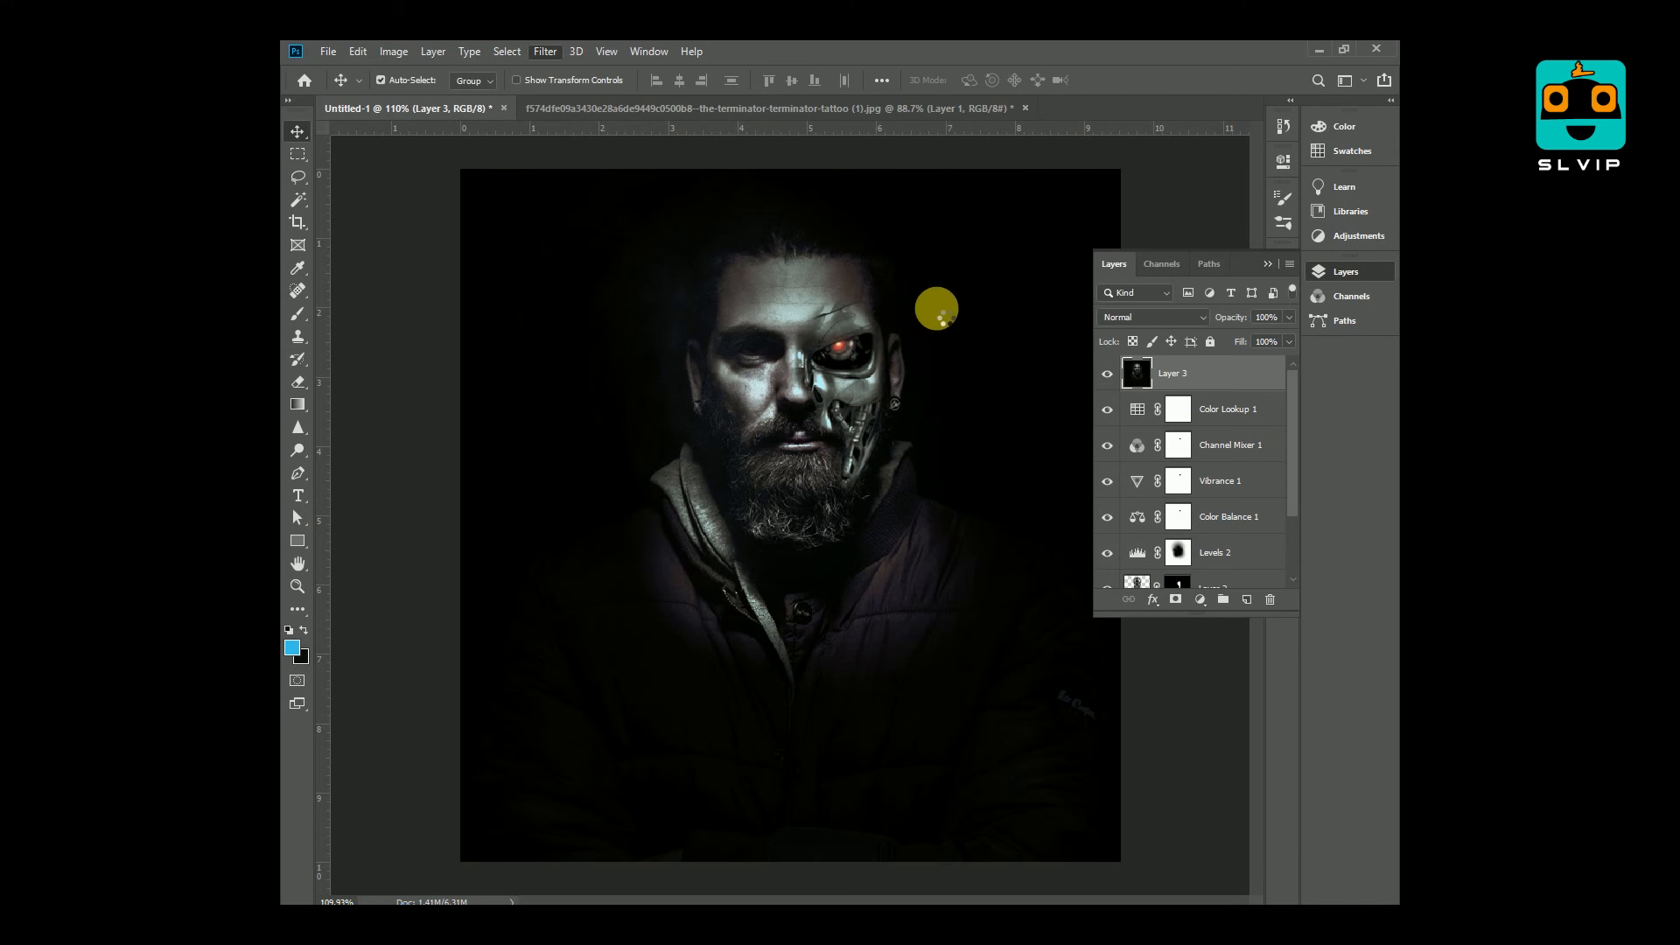
left_click_drag(1192, 385, 1176, 385)
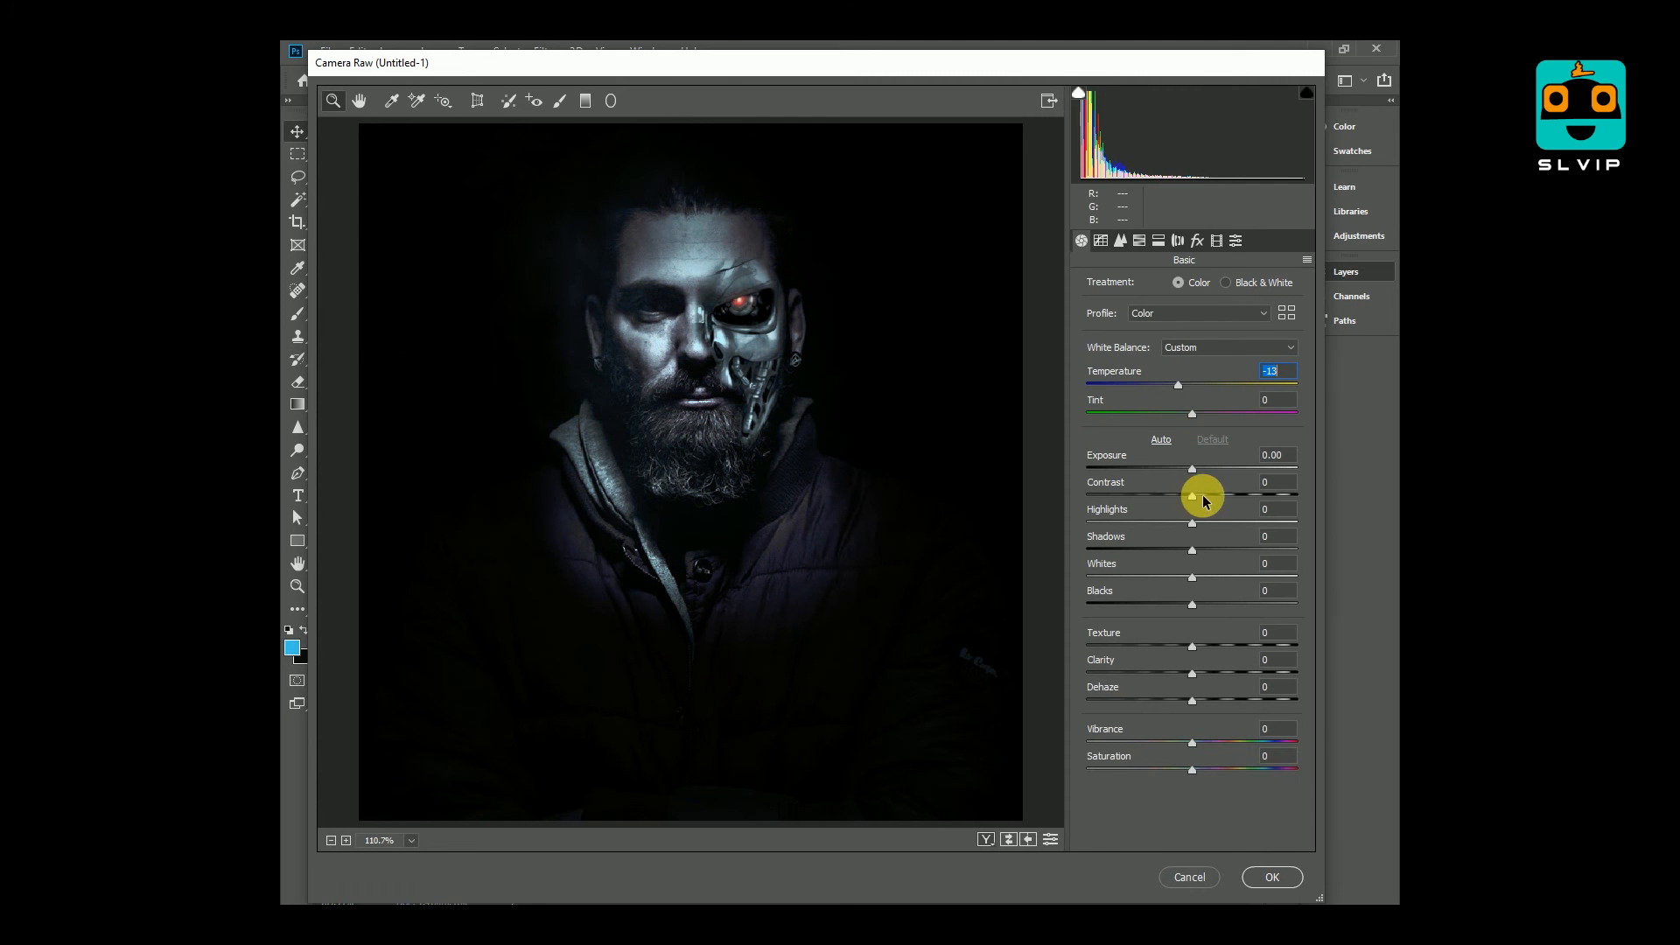
left_click_drag(1192, 469, 1188, 496)
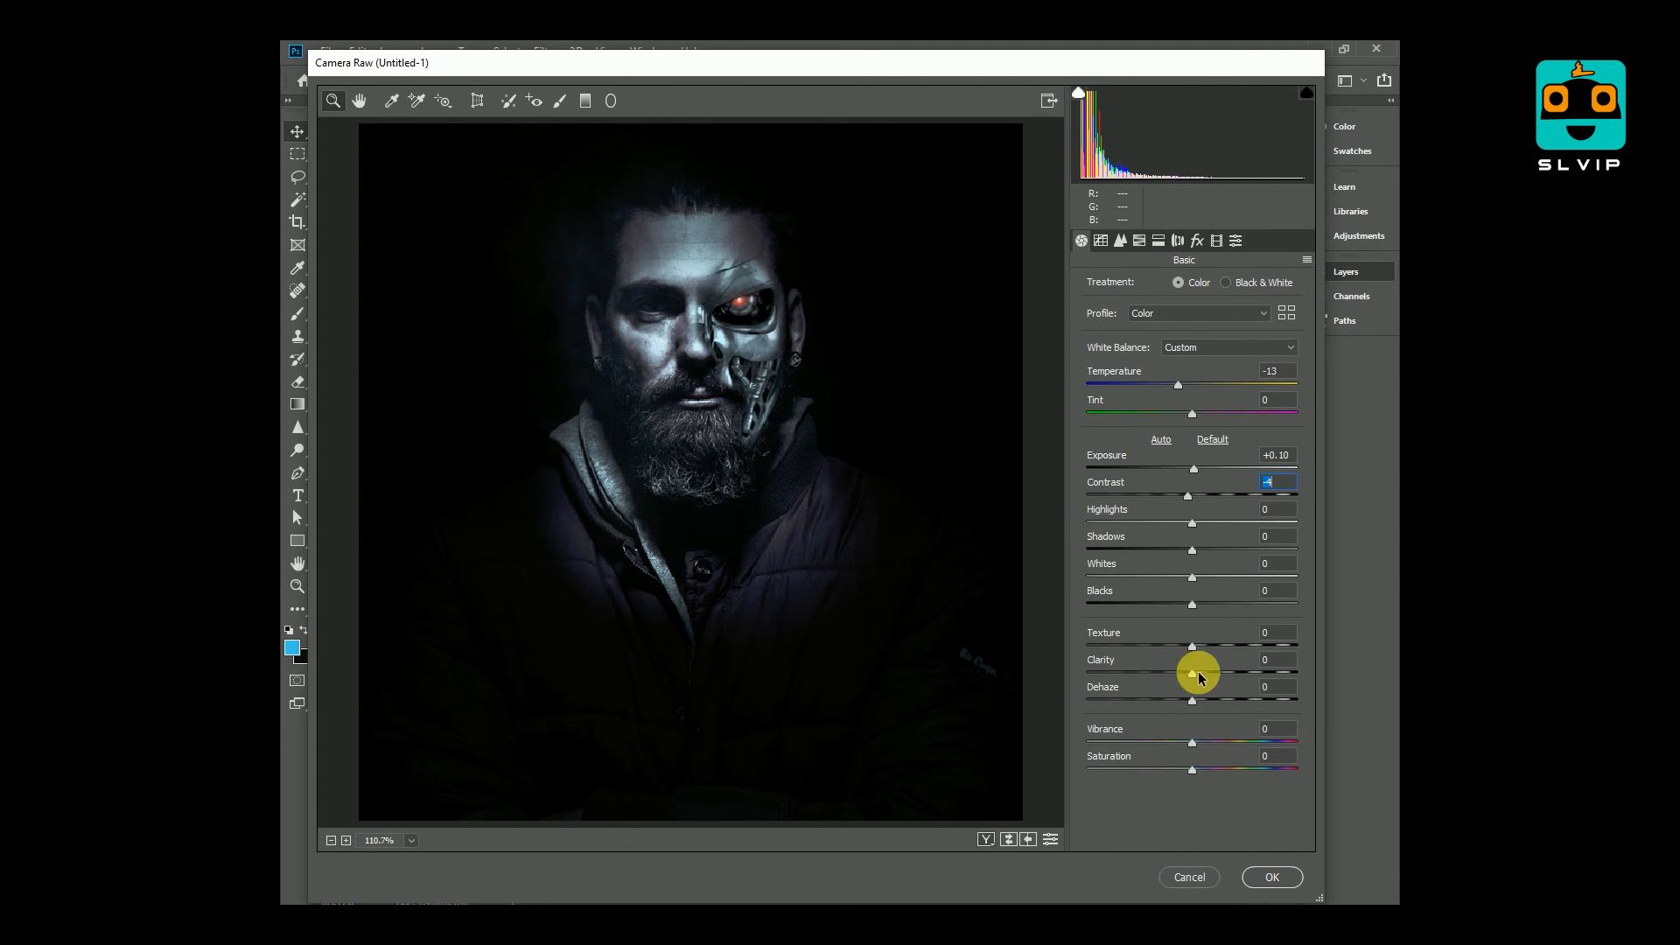
Step: Set clarity to +24, vibrance to -50 and saturation to about -27, then apply the Camera Raw filter
left_click_drag(1192, 673, 1219, 671)
left_click_drag(1192, 742, 1249, 780)
left_click_drag(1132, 800, 1165, 772)
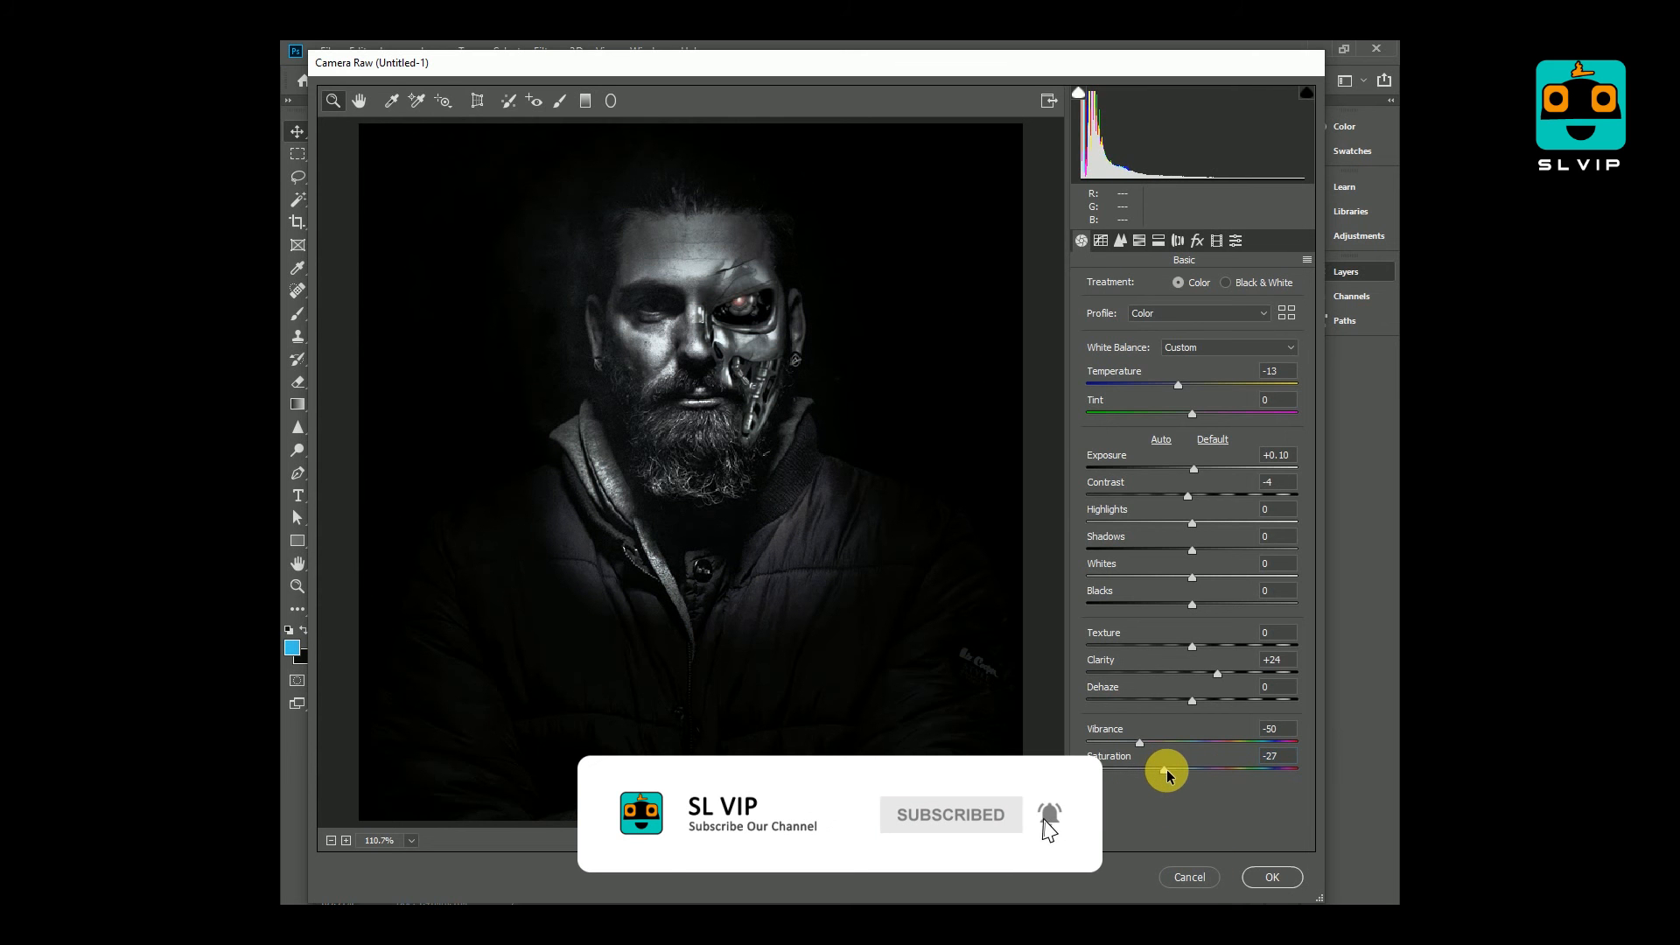
left_click(1260, 876)
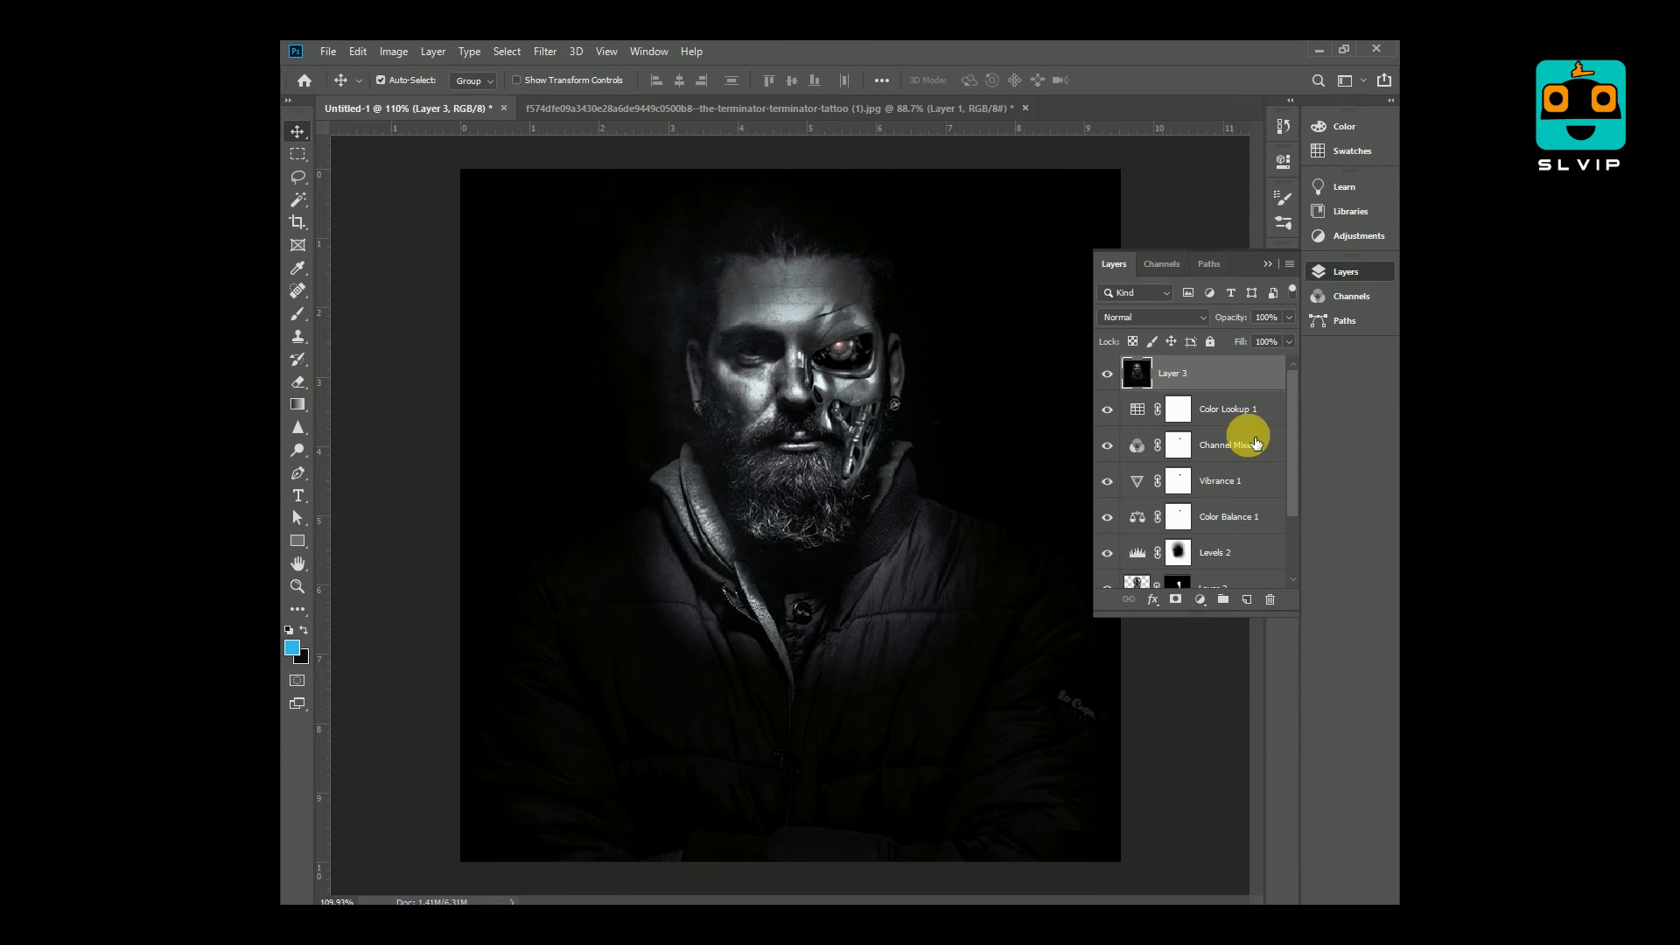
Step: Add a second Color Lookup adjustment layer, try several 3DLUT files including DropBlues.3DL, and choose a strong amber-toned one
left_click(1199, 599)
left_click(1242, 500)
left_click(1197, 215)
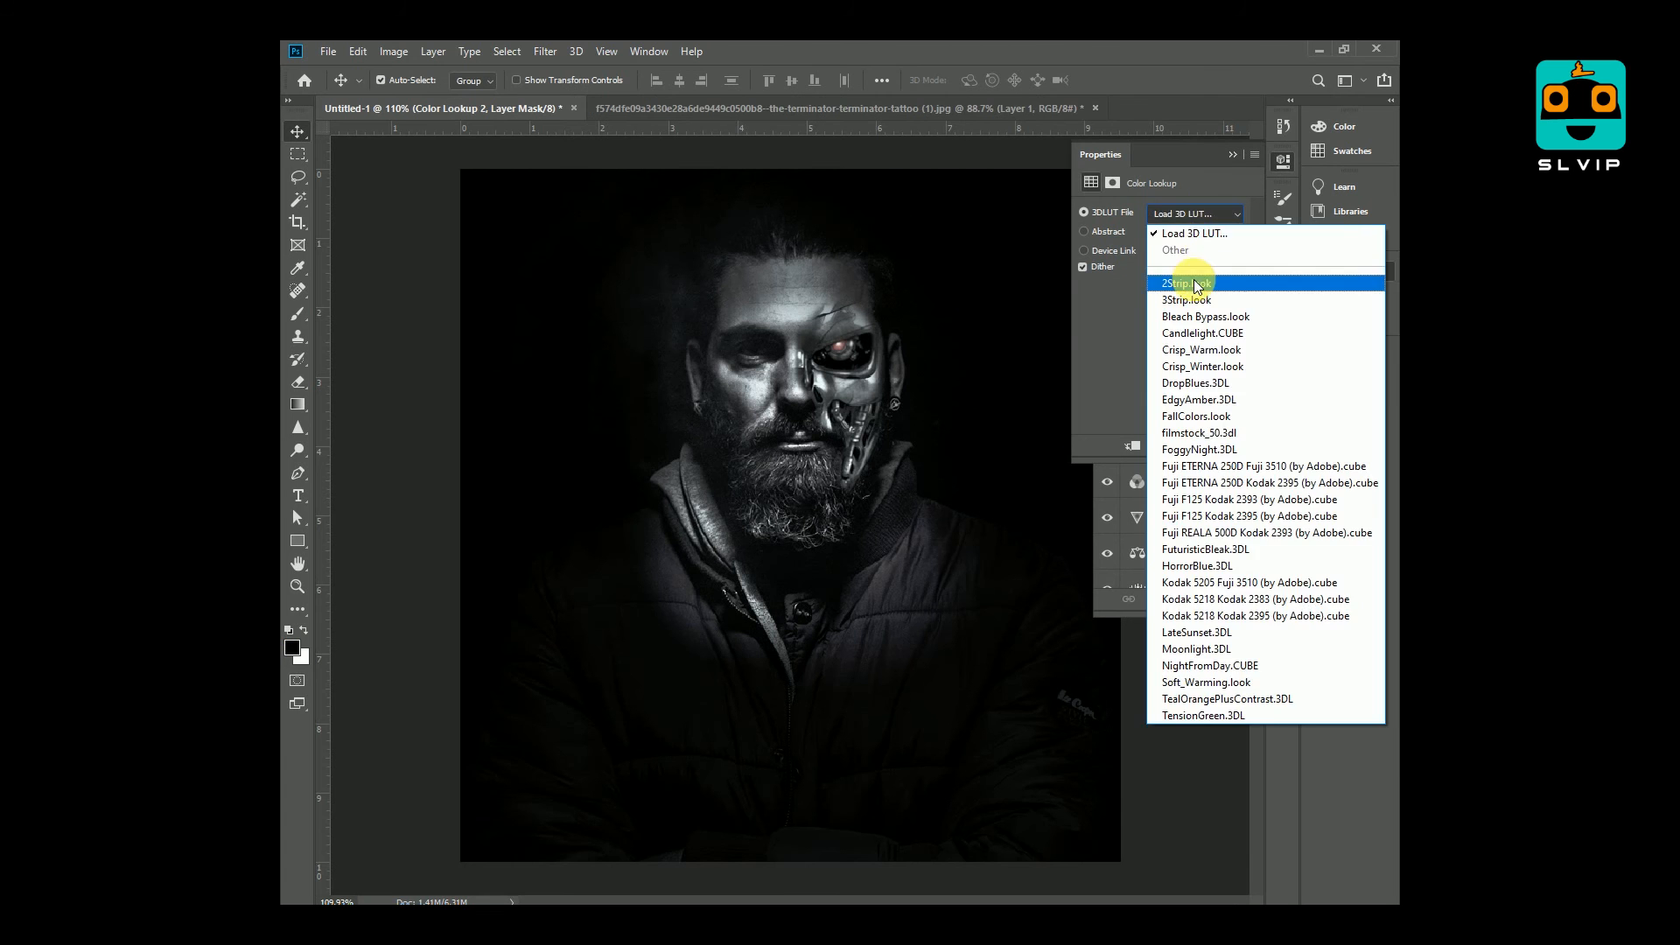
left_click(1185, 271)
key("Down")
key("Down")
key("Down")
key("Down")
key("Down")
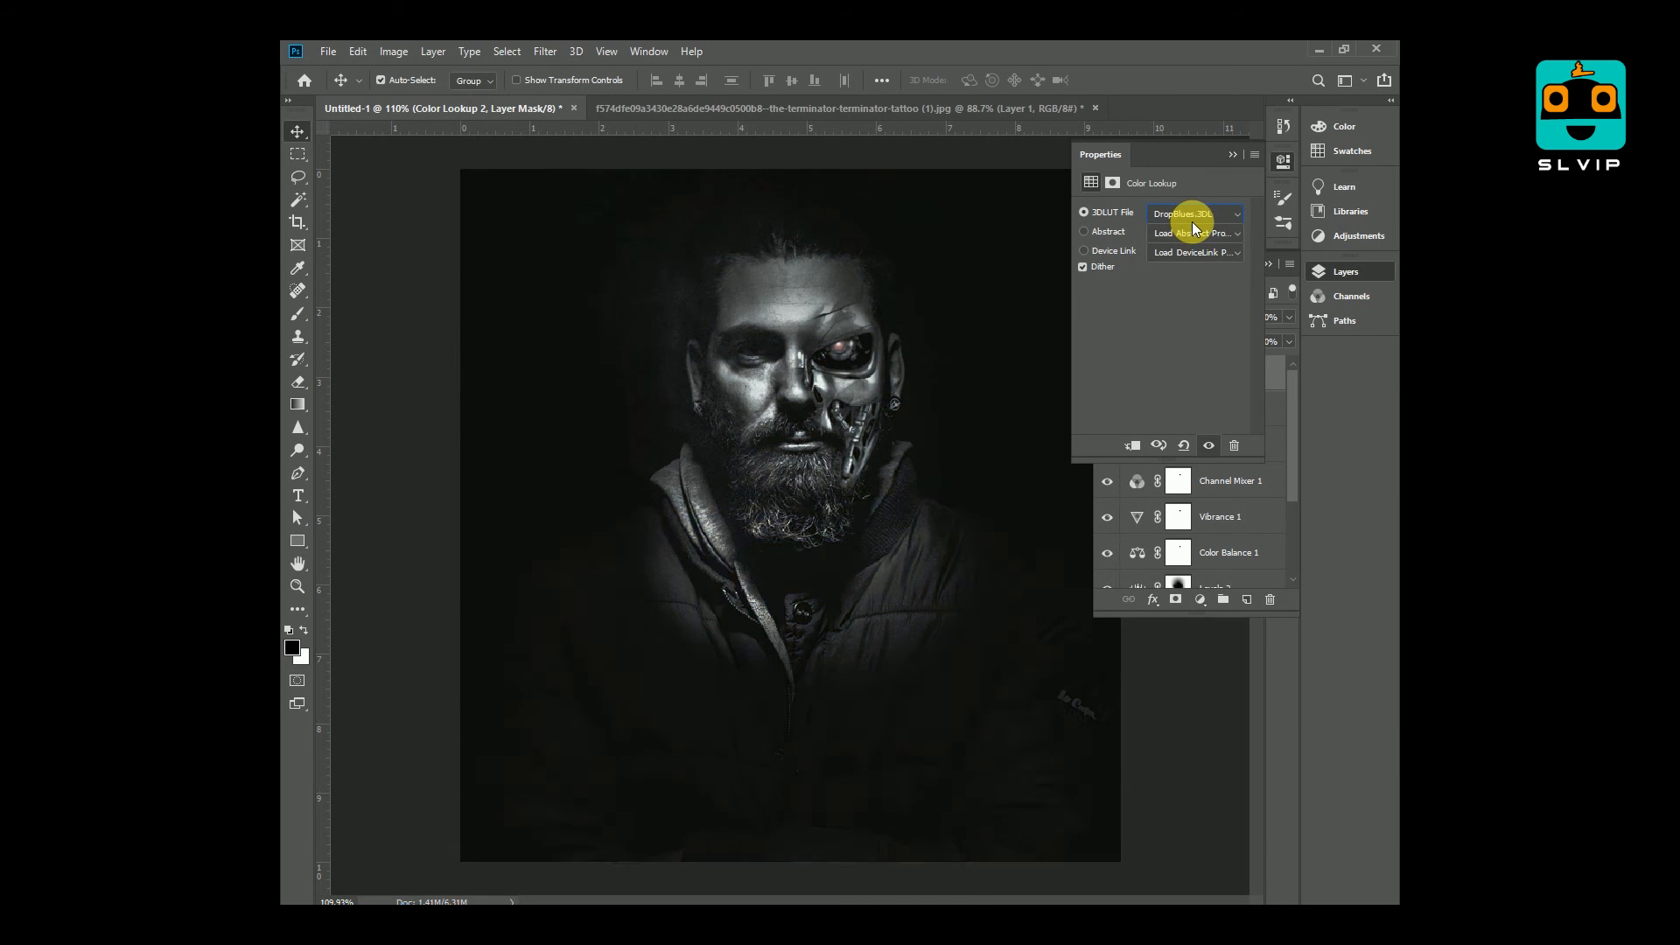
left_click(1031, 543)
left_click(1233, 155)
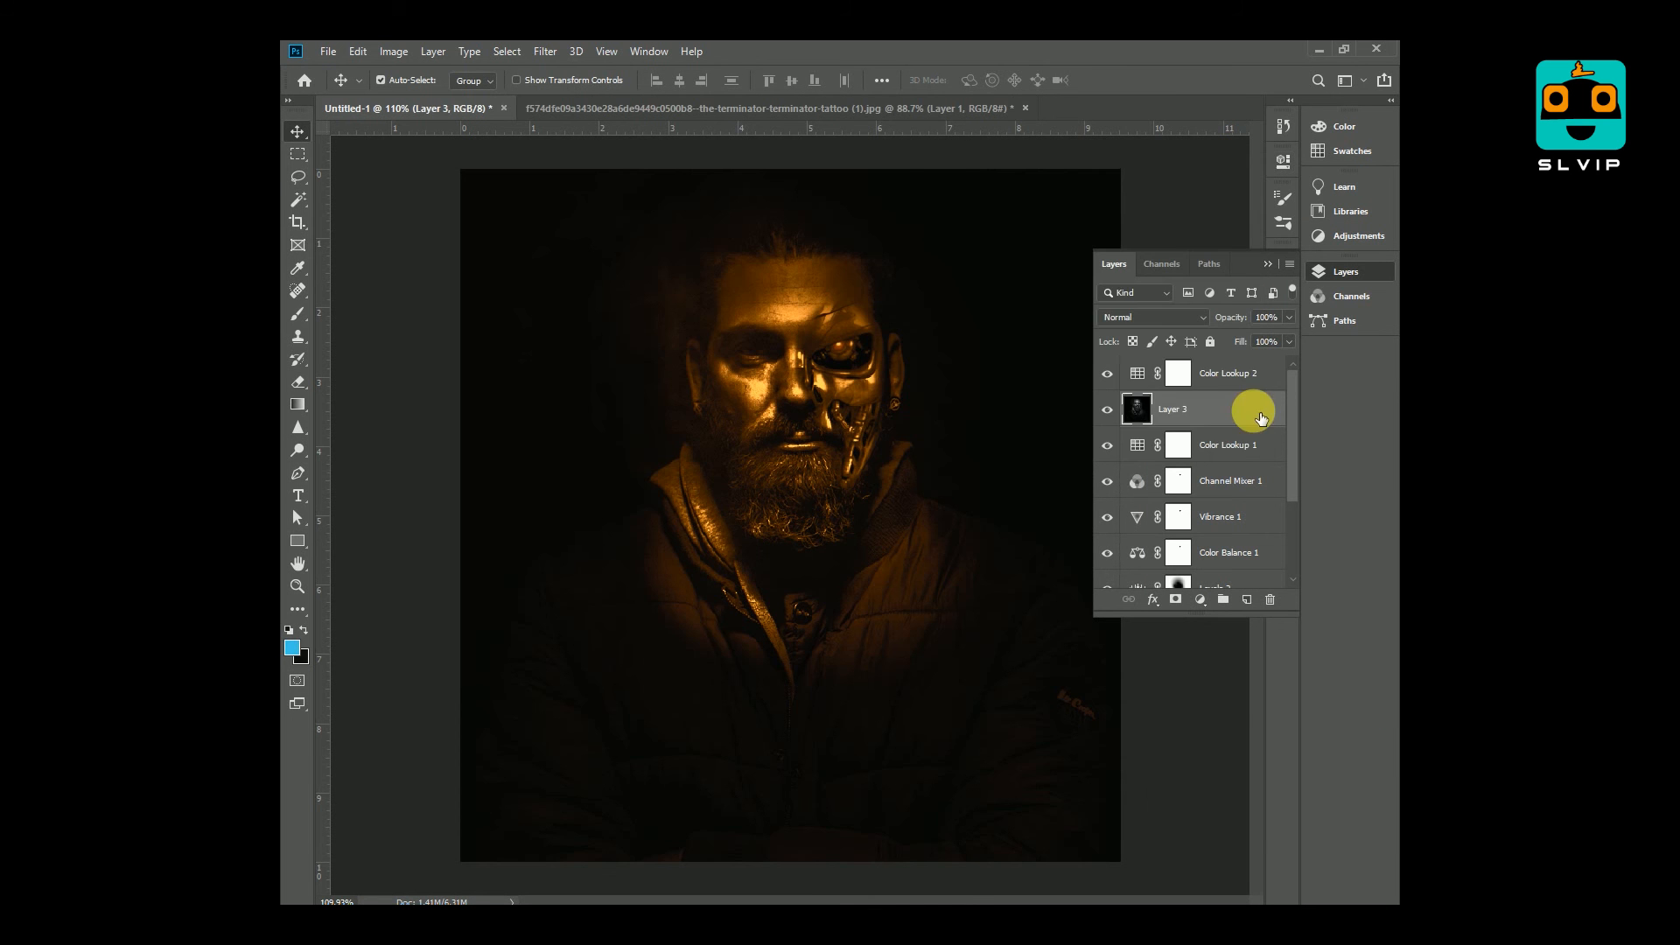
Step: Set the Color Lookup 2 layer's gray Blend If range to 0 and 58/255 for This Layer, 0/74 and 255 for Underlying Layer
left_click(1273, 378)
key("space")
double_click(1183, 363)
left_click_drag(924, 241, 1127, 123)
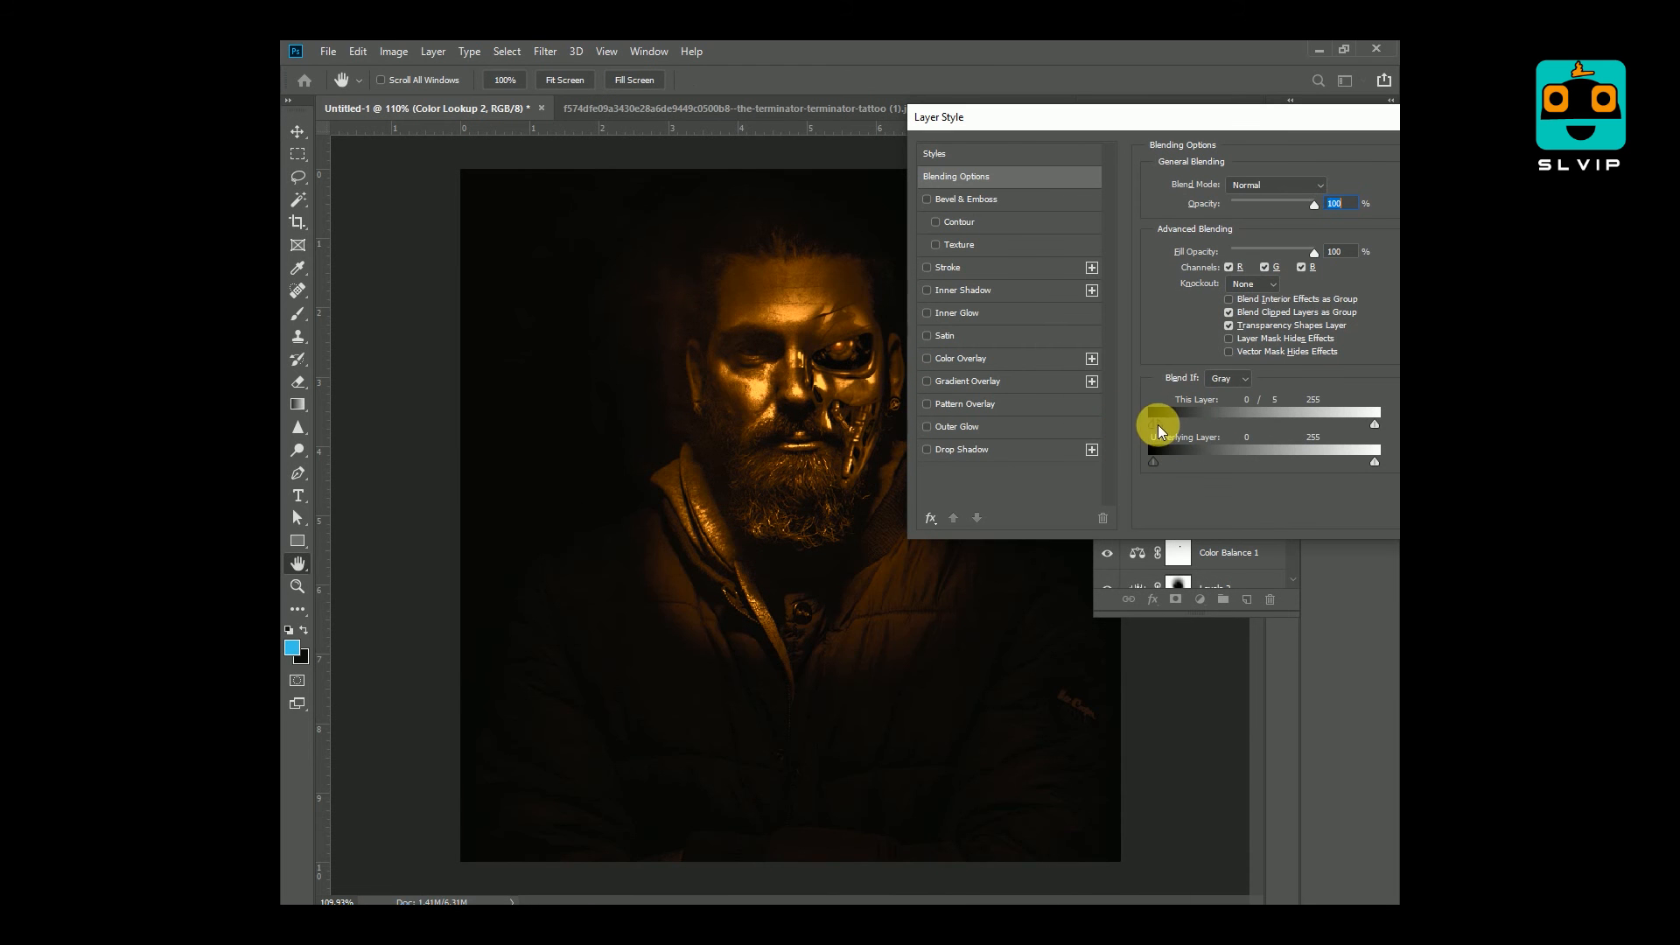
left_click_drag(1155, 423, 1229, 423)
left_click_drag(1374, 424, 1224, 436)
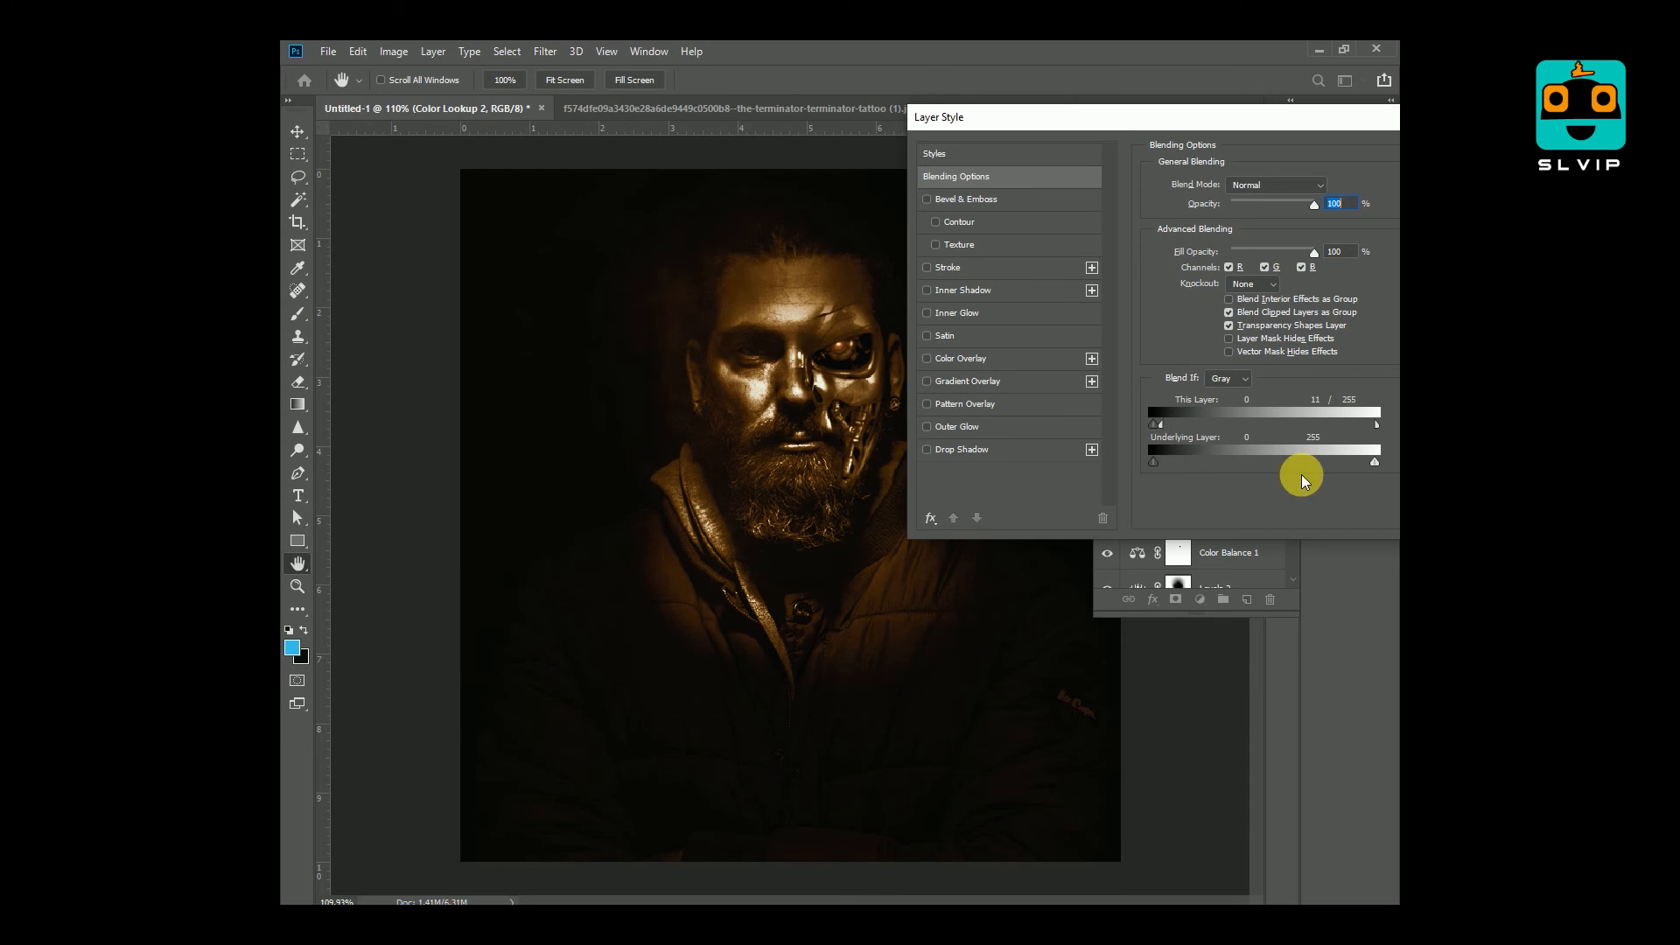
left_click_drag(1374, 462, 1312, 462)
left_click_drag(1158, 464, 1242, 460)
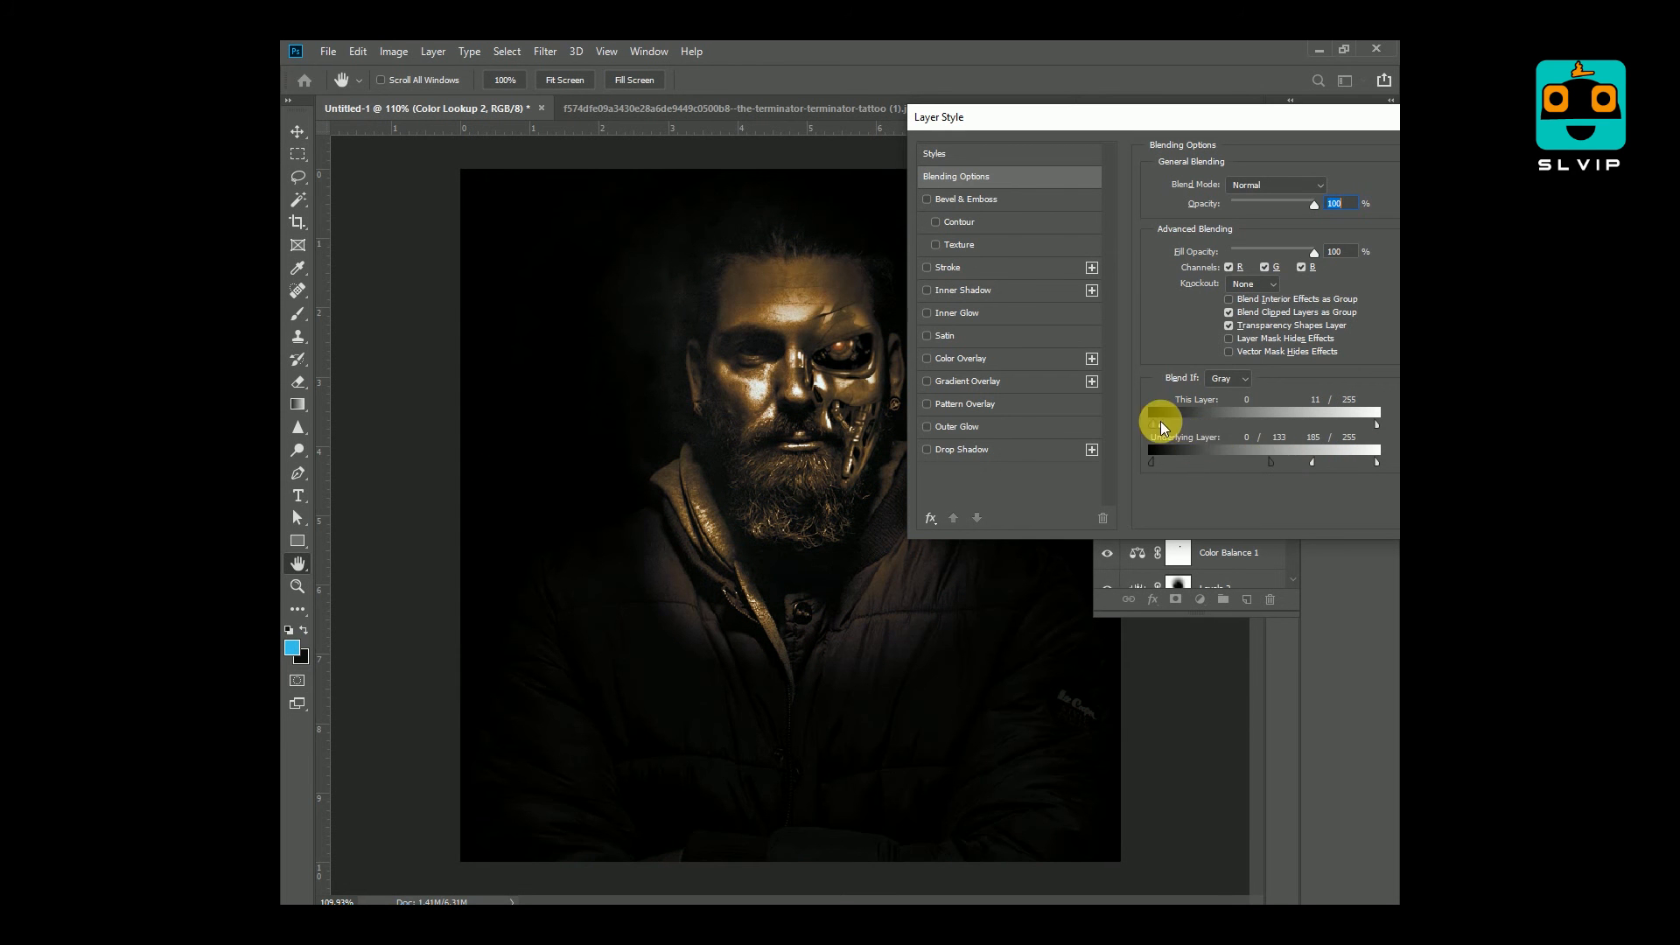
left_click_drag(1224, 423, 1355, 462)
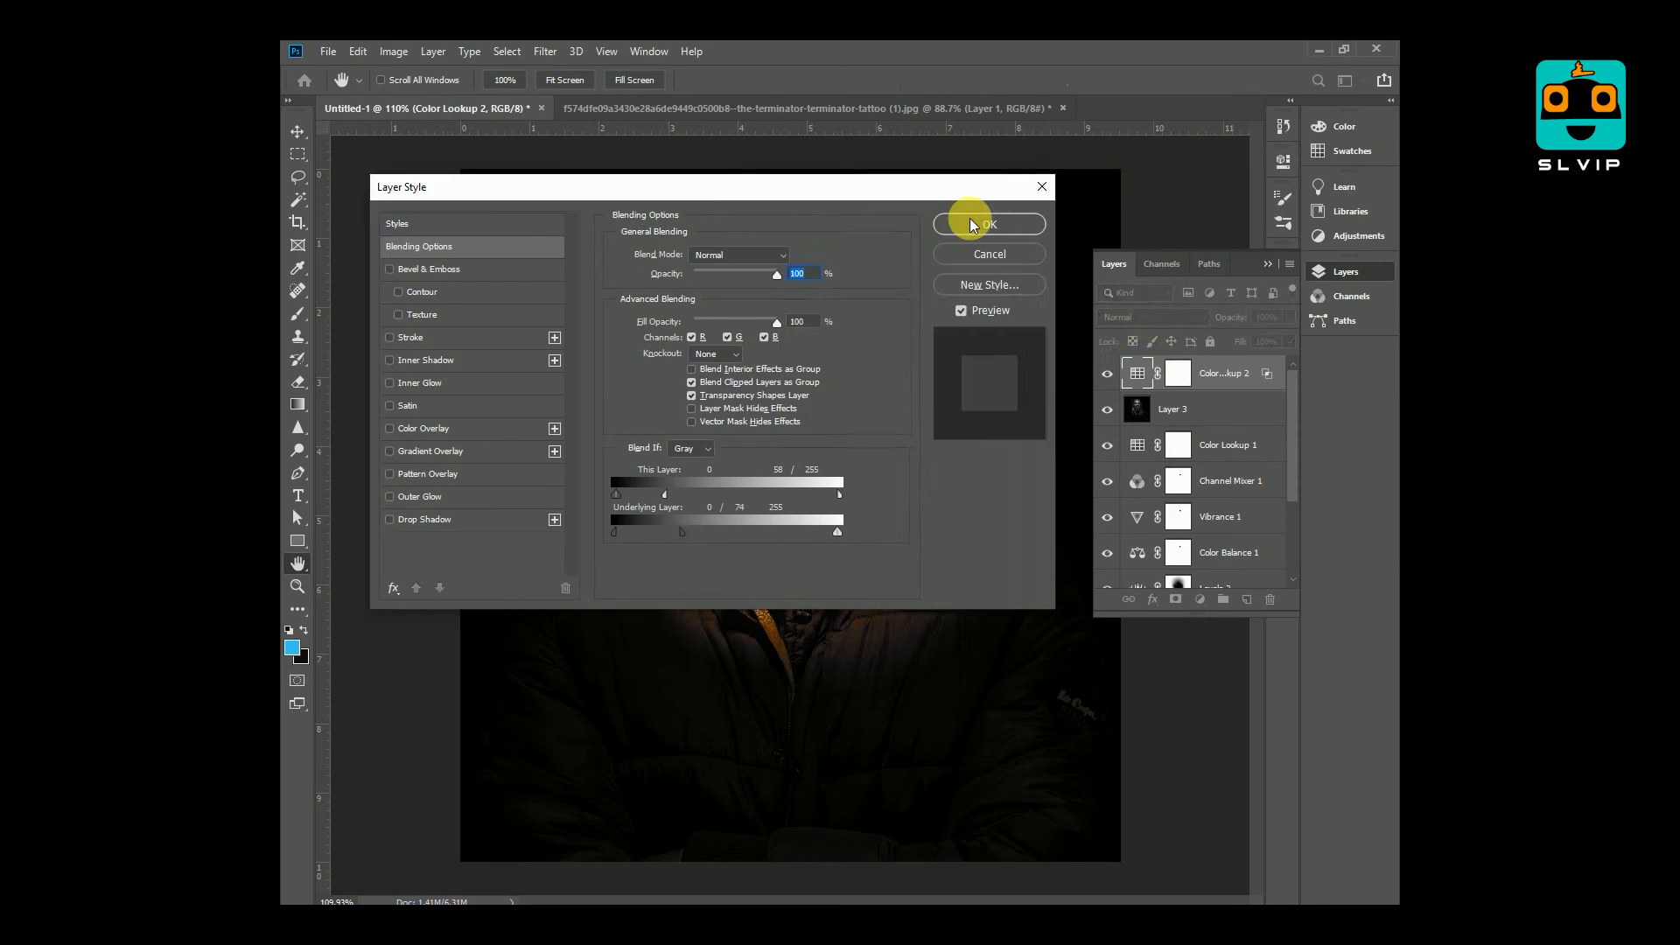
left_click(968, 219)
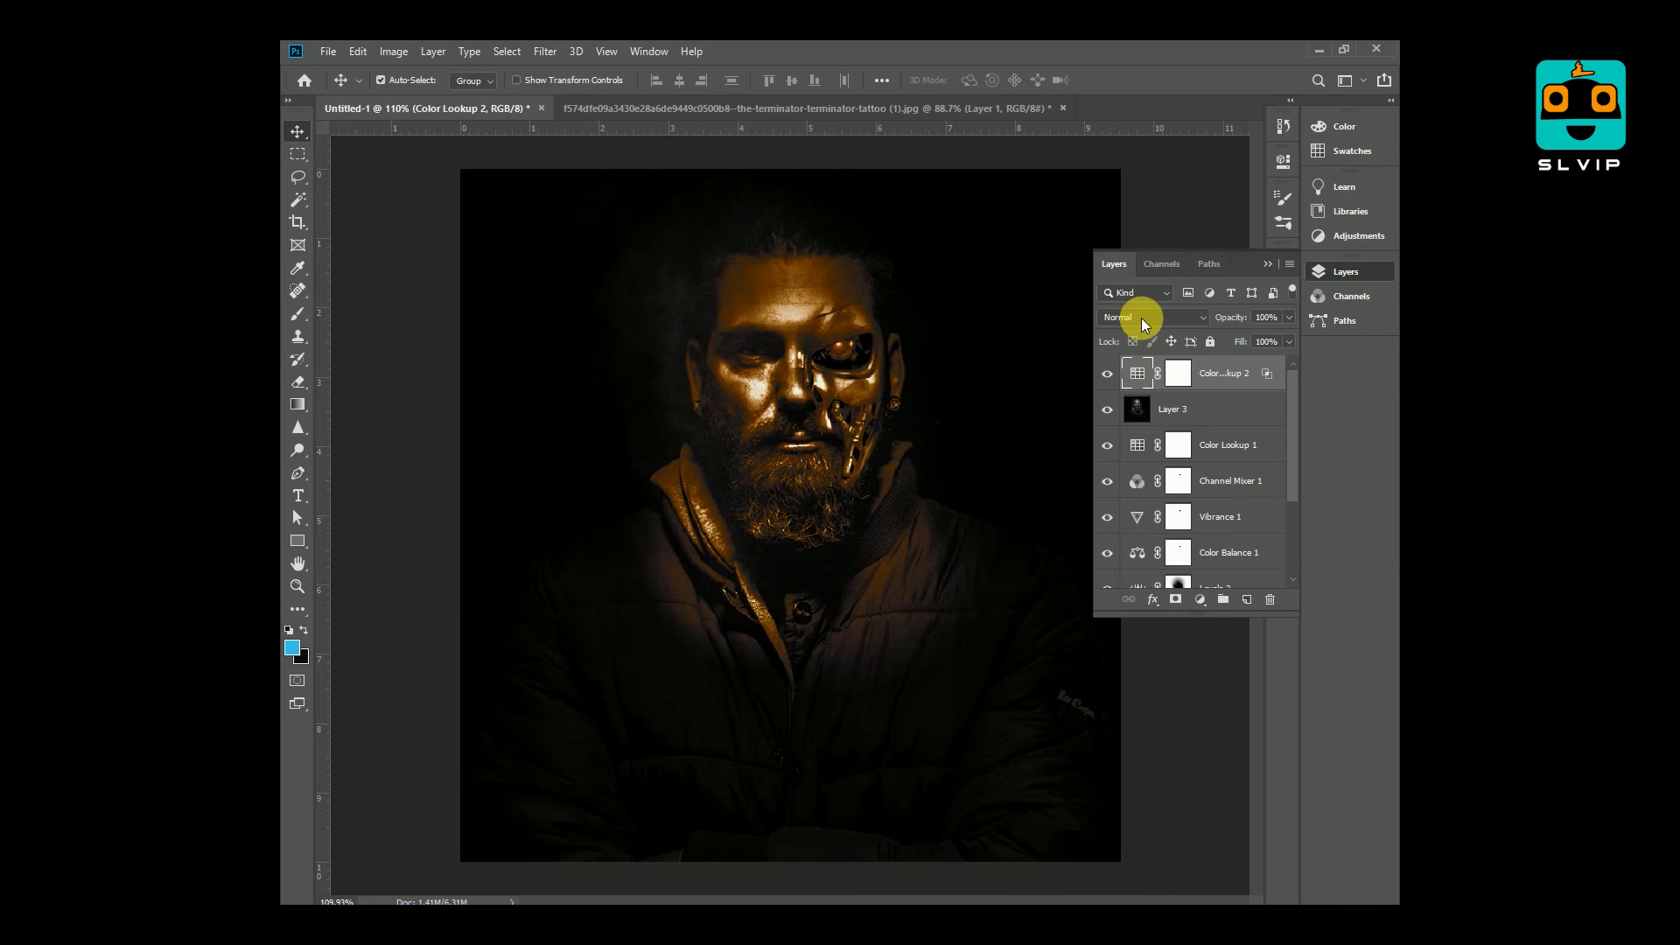
Step: Preview blend modes for the Color Lookup 2 layer, keep Normal, and lower its opacity to less than half
left_click(1141, 317)
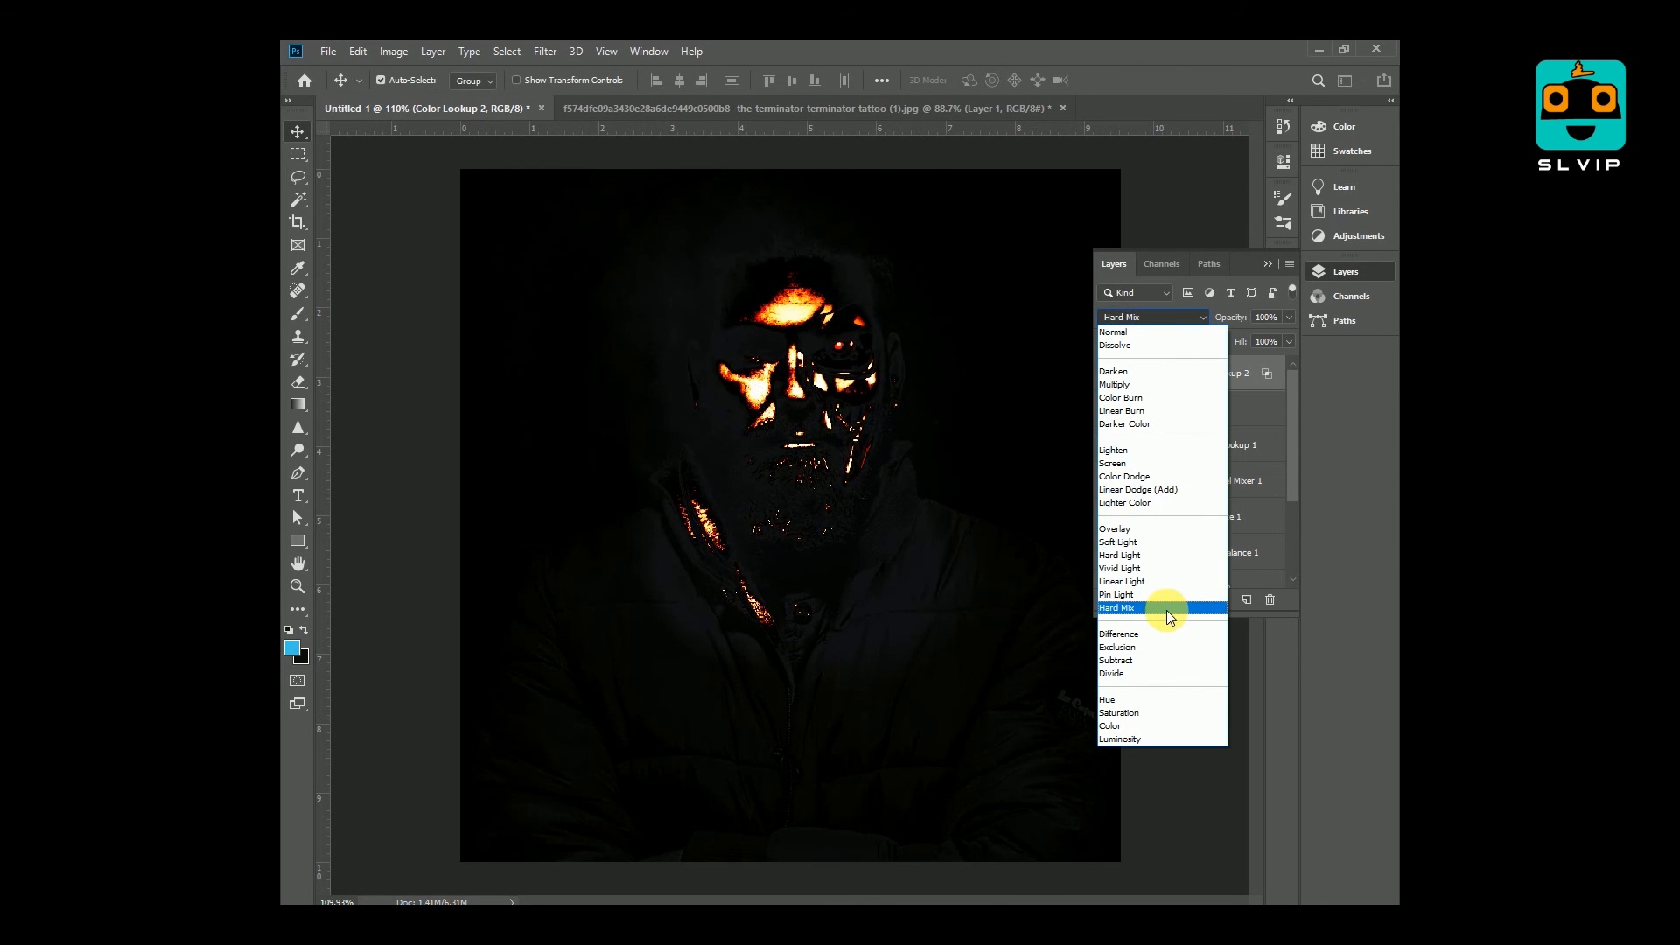
left_click(1152, 325)
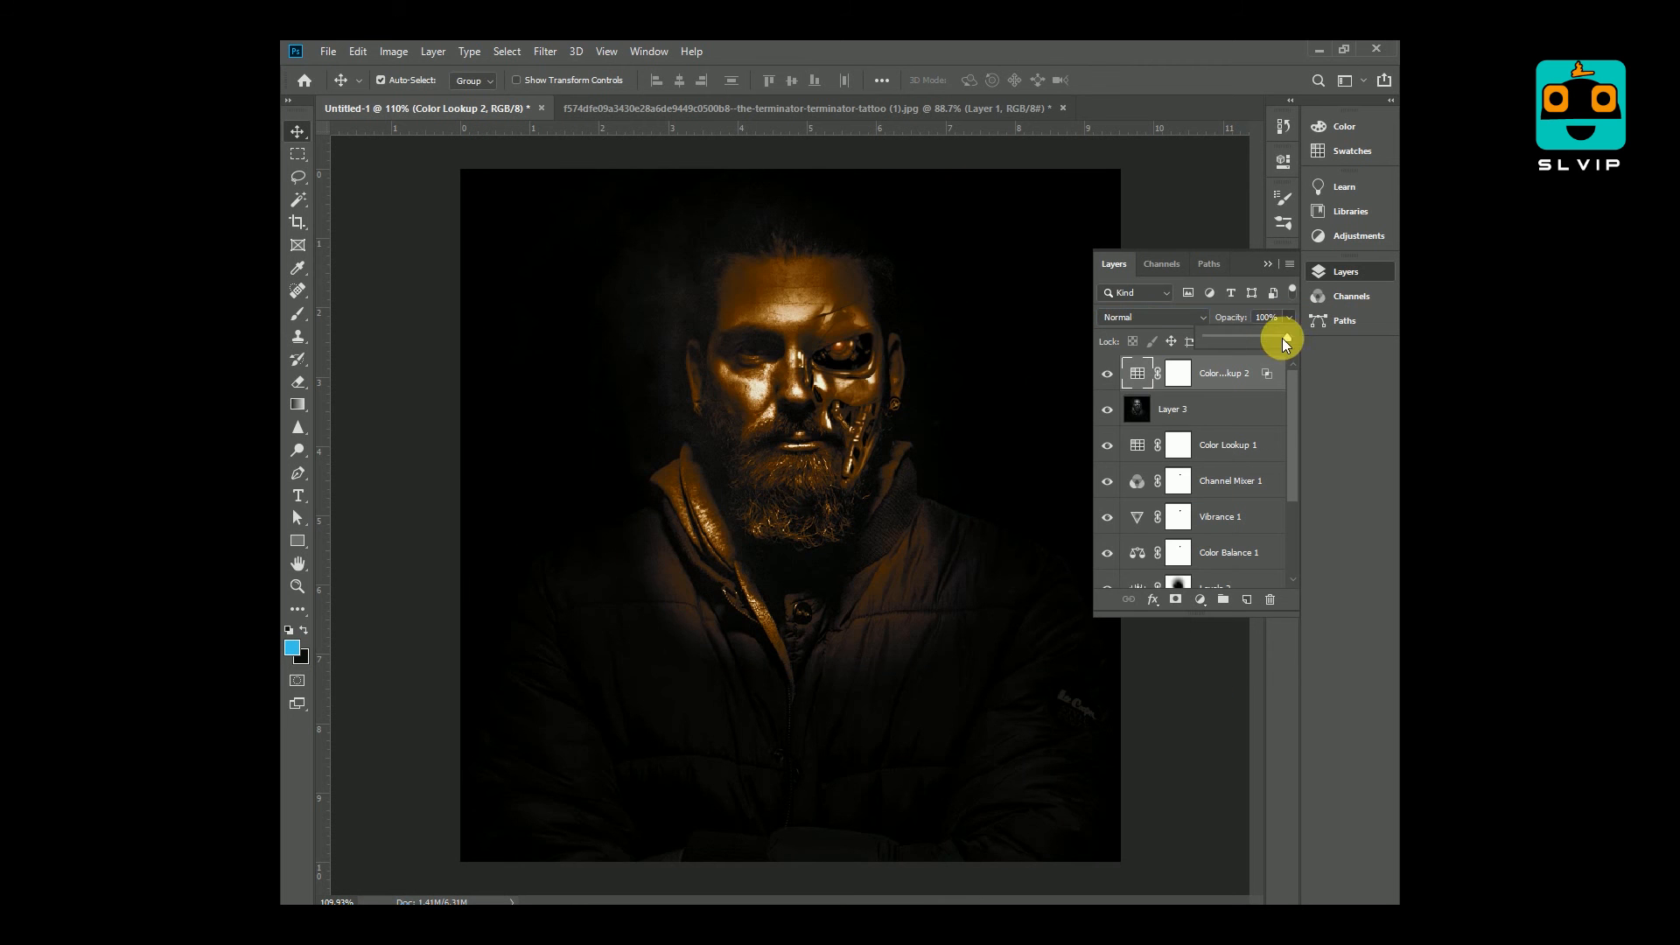
left_click_drag(1283, 338, 1231, 347)
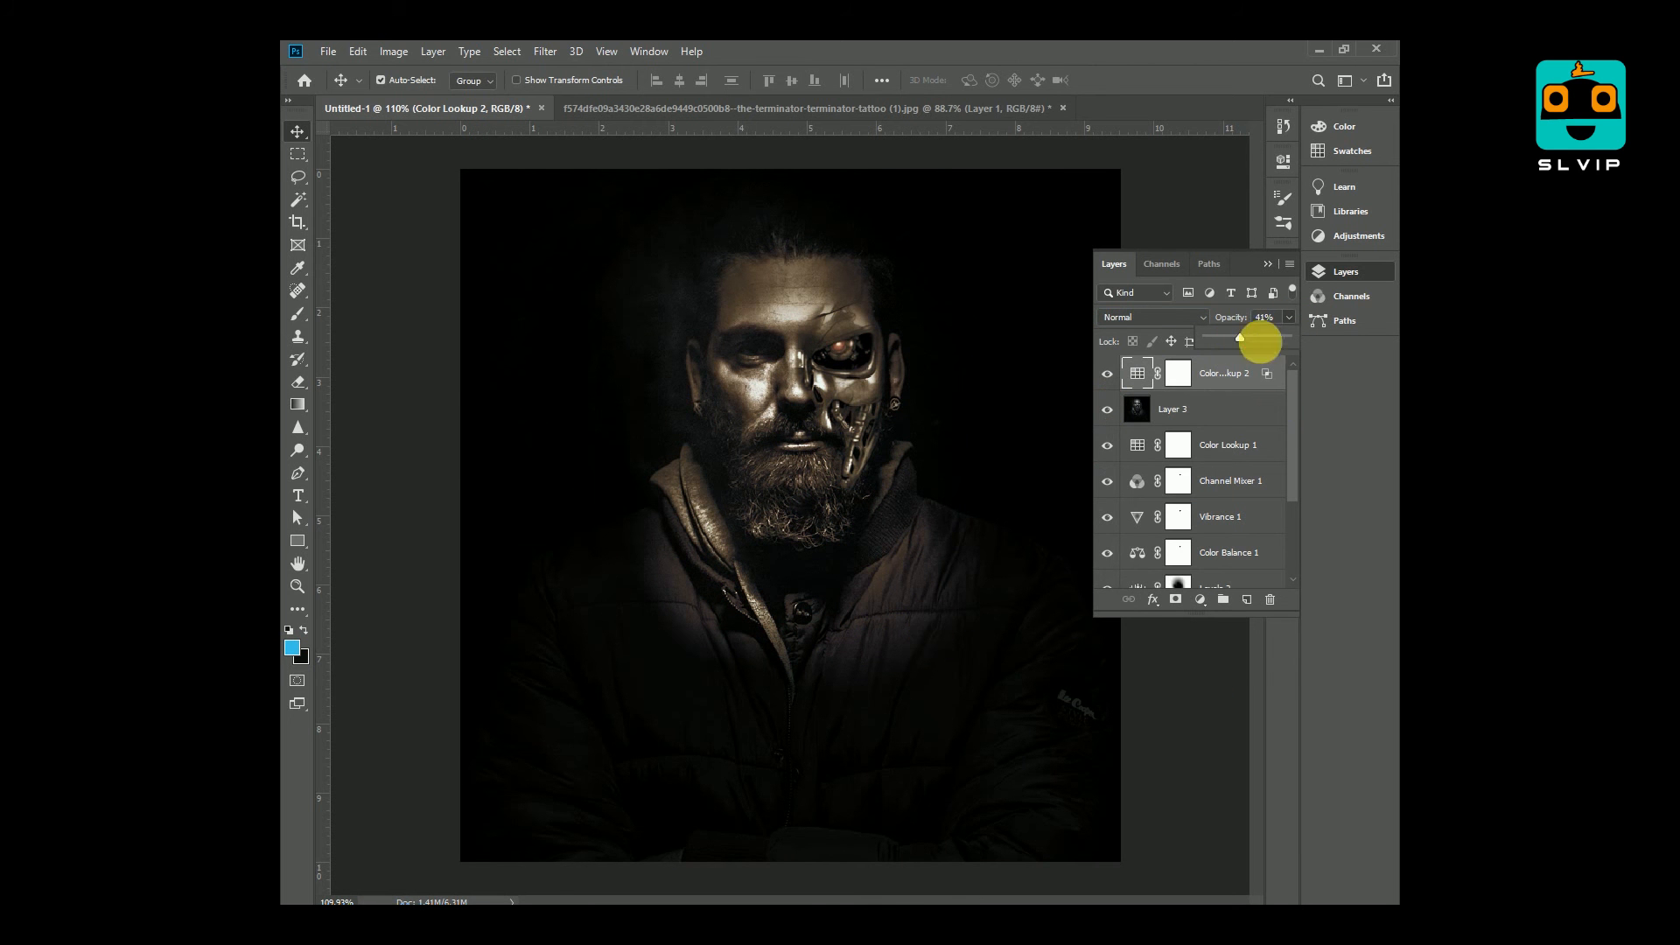
left_click_drag(1226, 337, 1226, 341)
left_click(1268, 263)
right_click(297, 450)
left_click(358, 458)
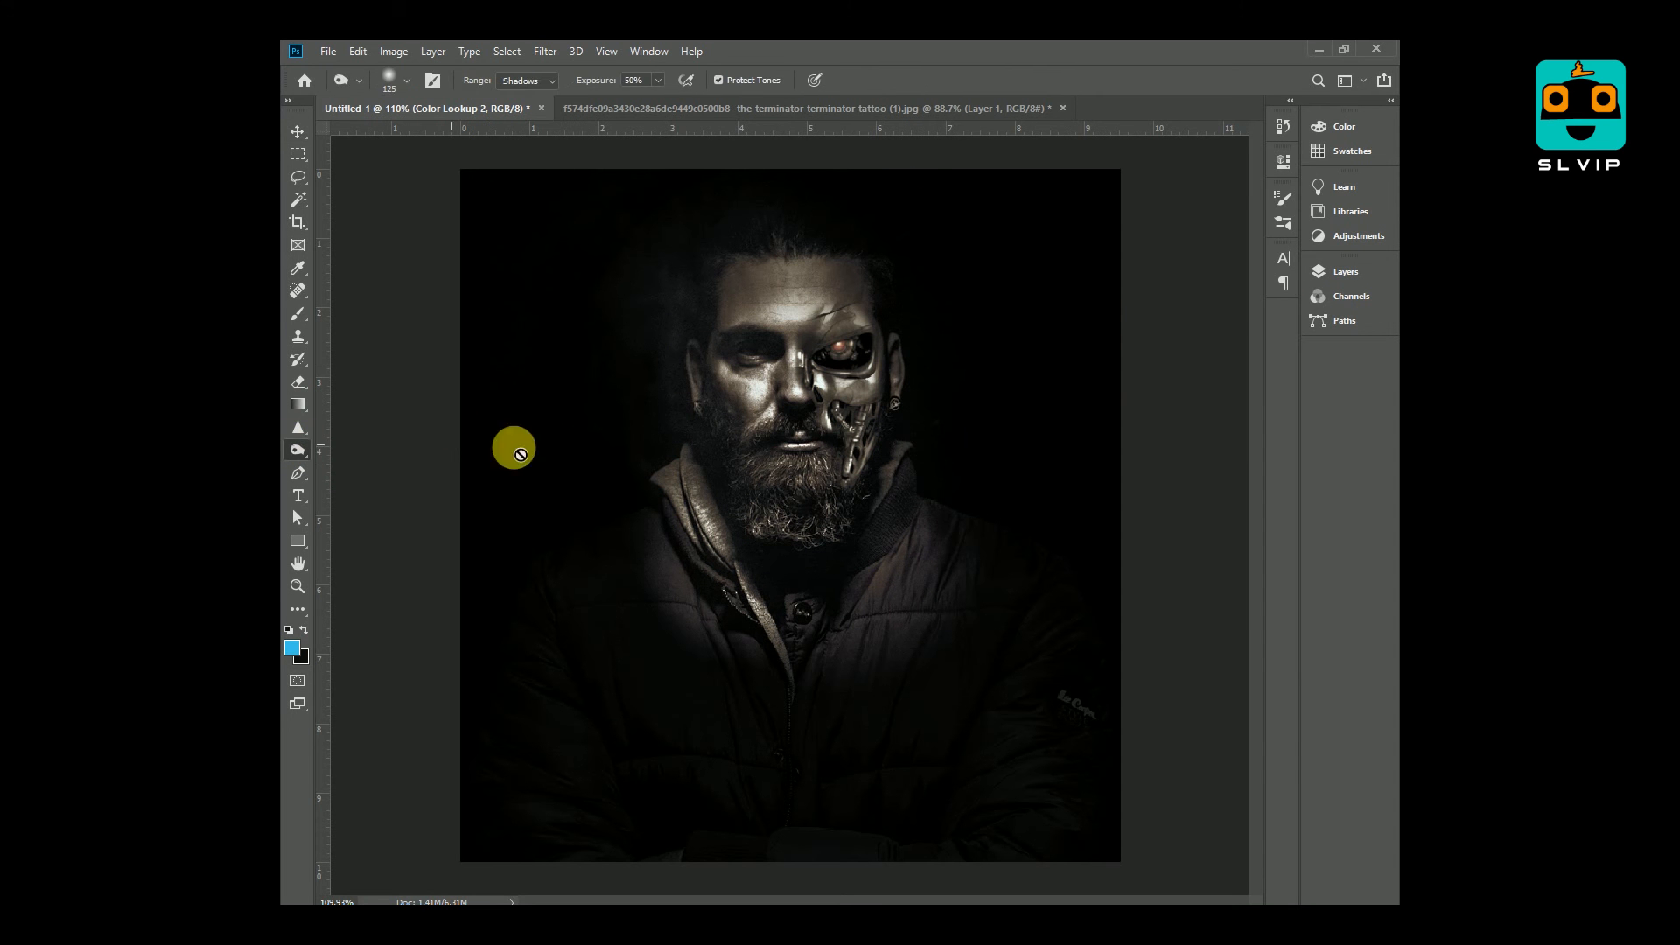
right_click(293, 127)
key("shift+i")
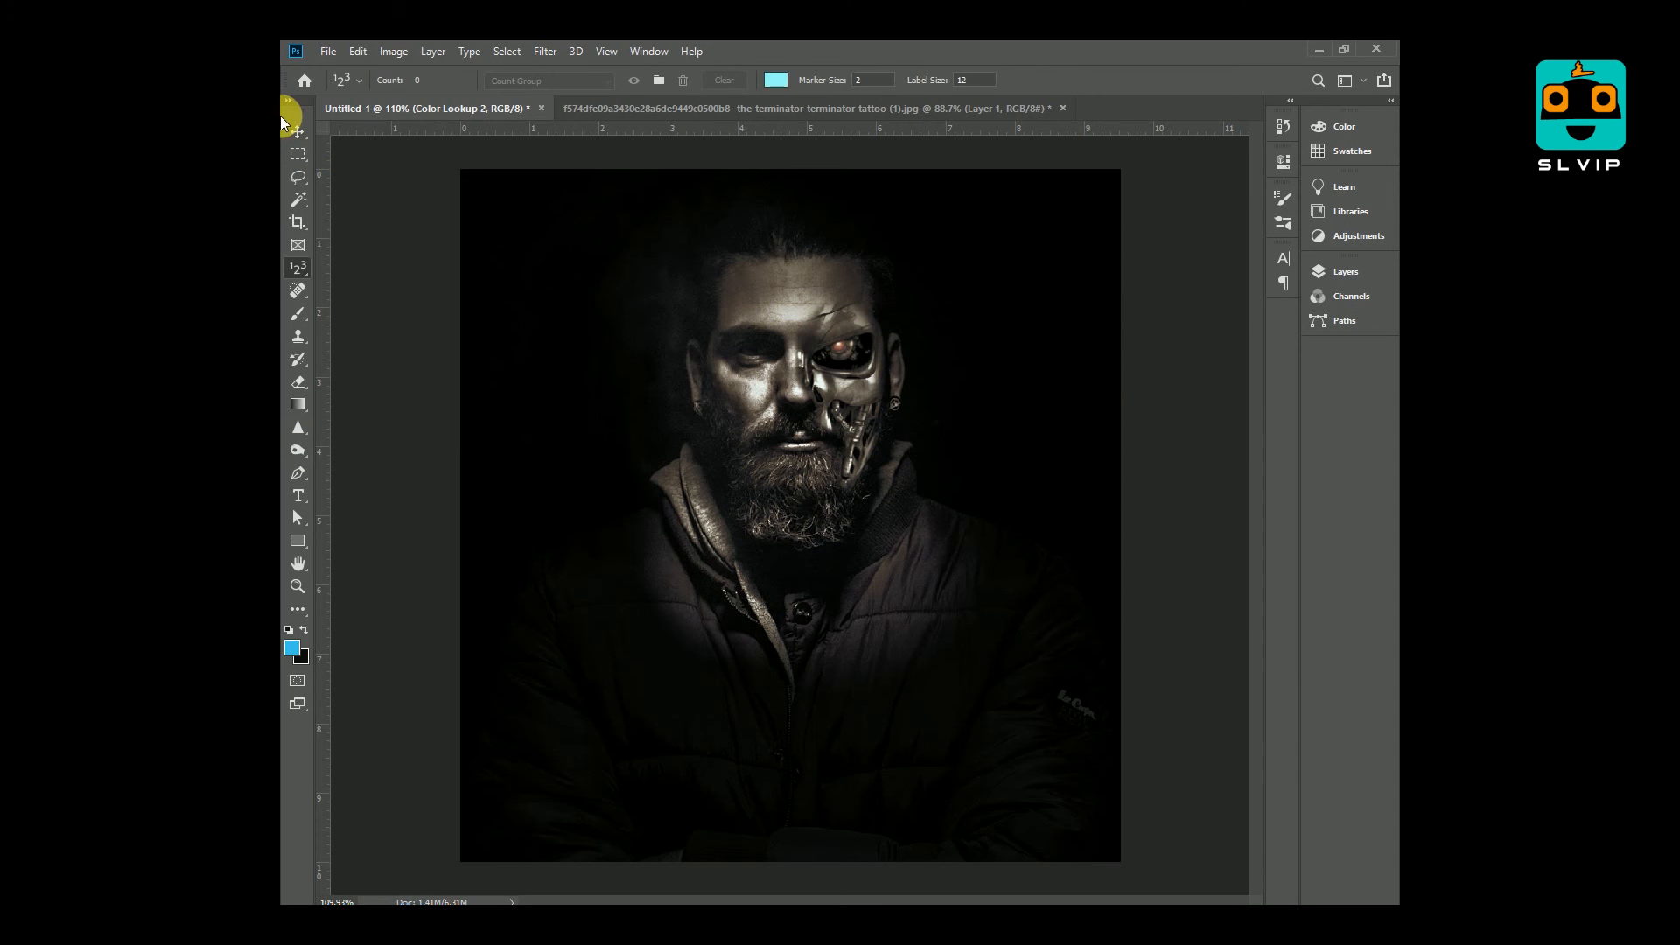
left_click(294, 132)
Step: Set Layer 3's brightness to about 44 and contrast to 12
left_click(1354, 273)
left_click(1144, 408)
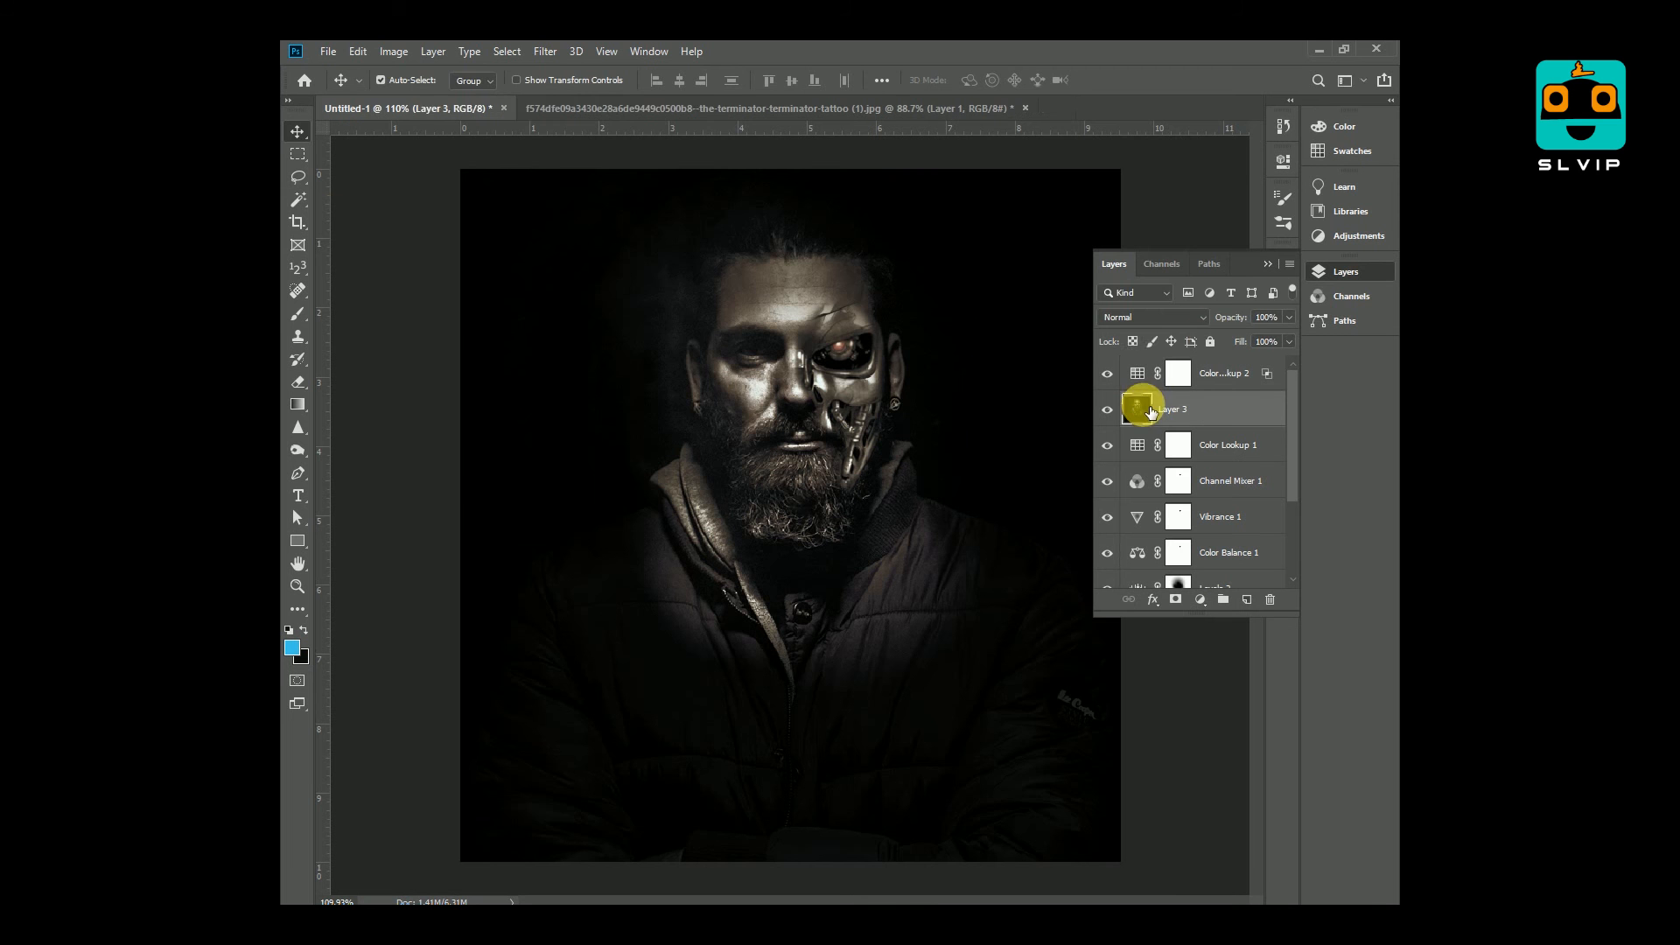
key("alt+i")
key("a")
key("c")
left_click_drag(1057, 198, 1083, 194)
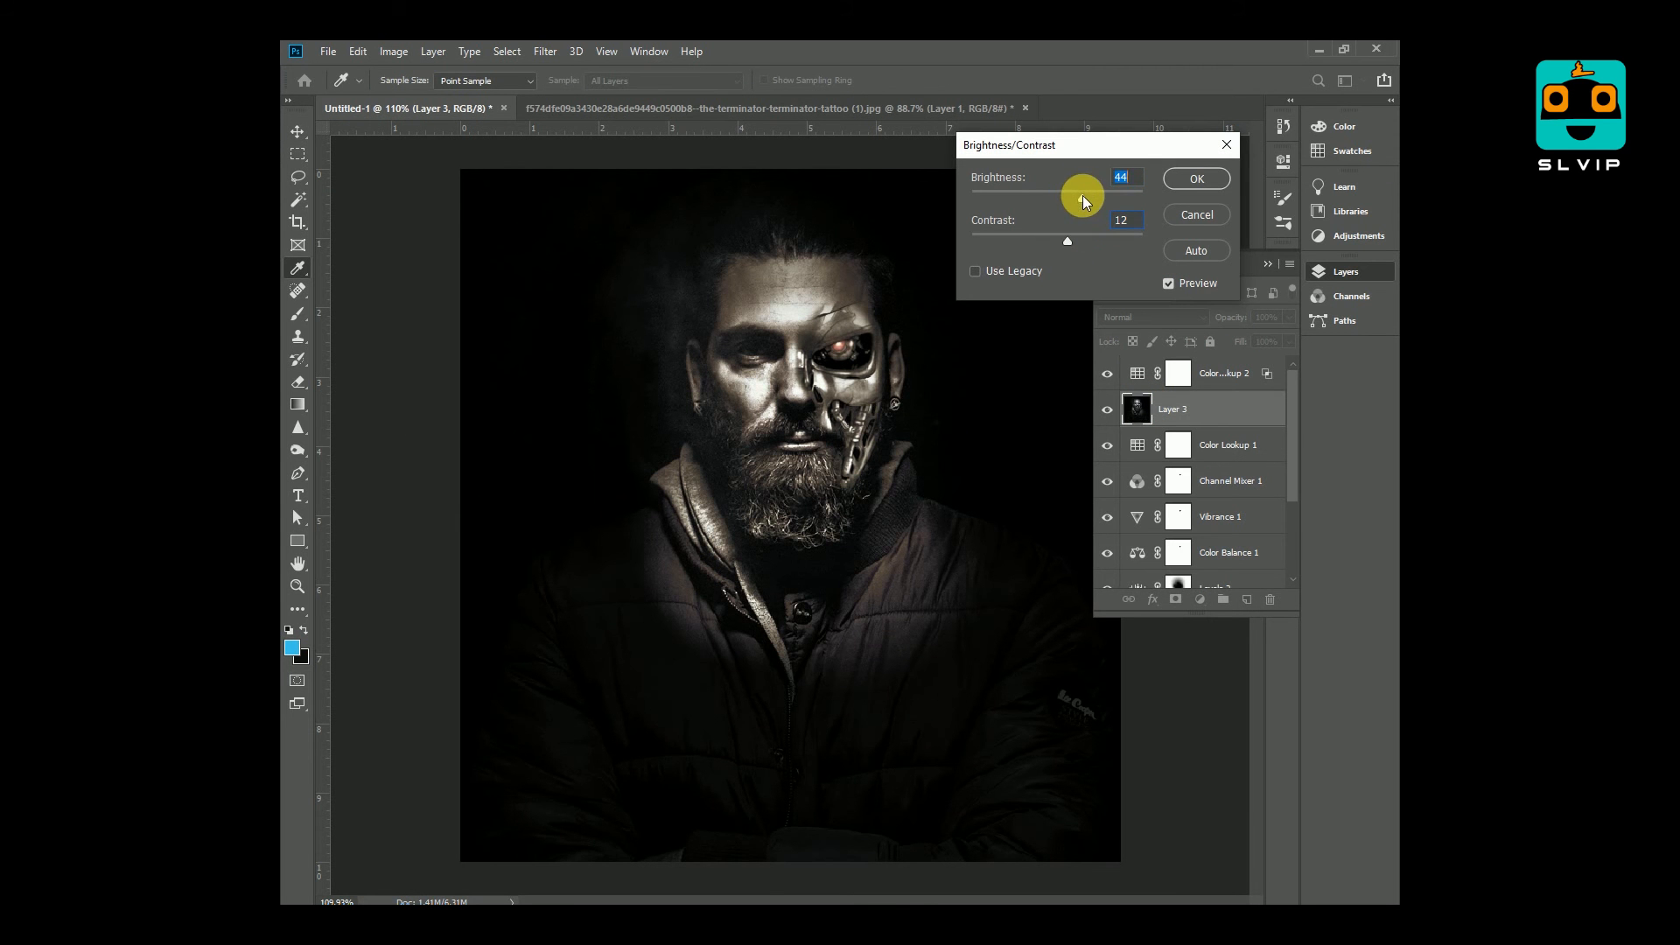
key("Return")
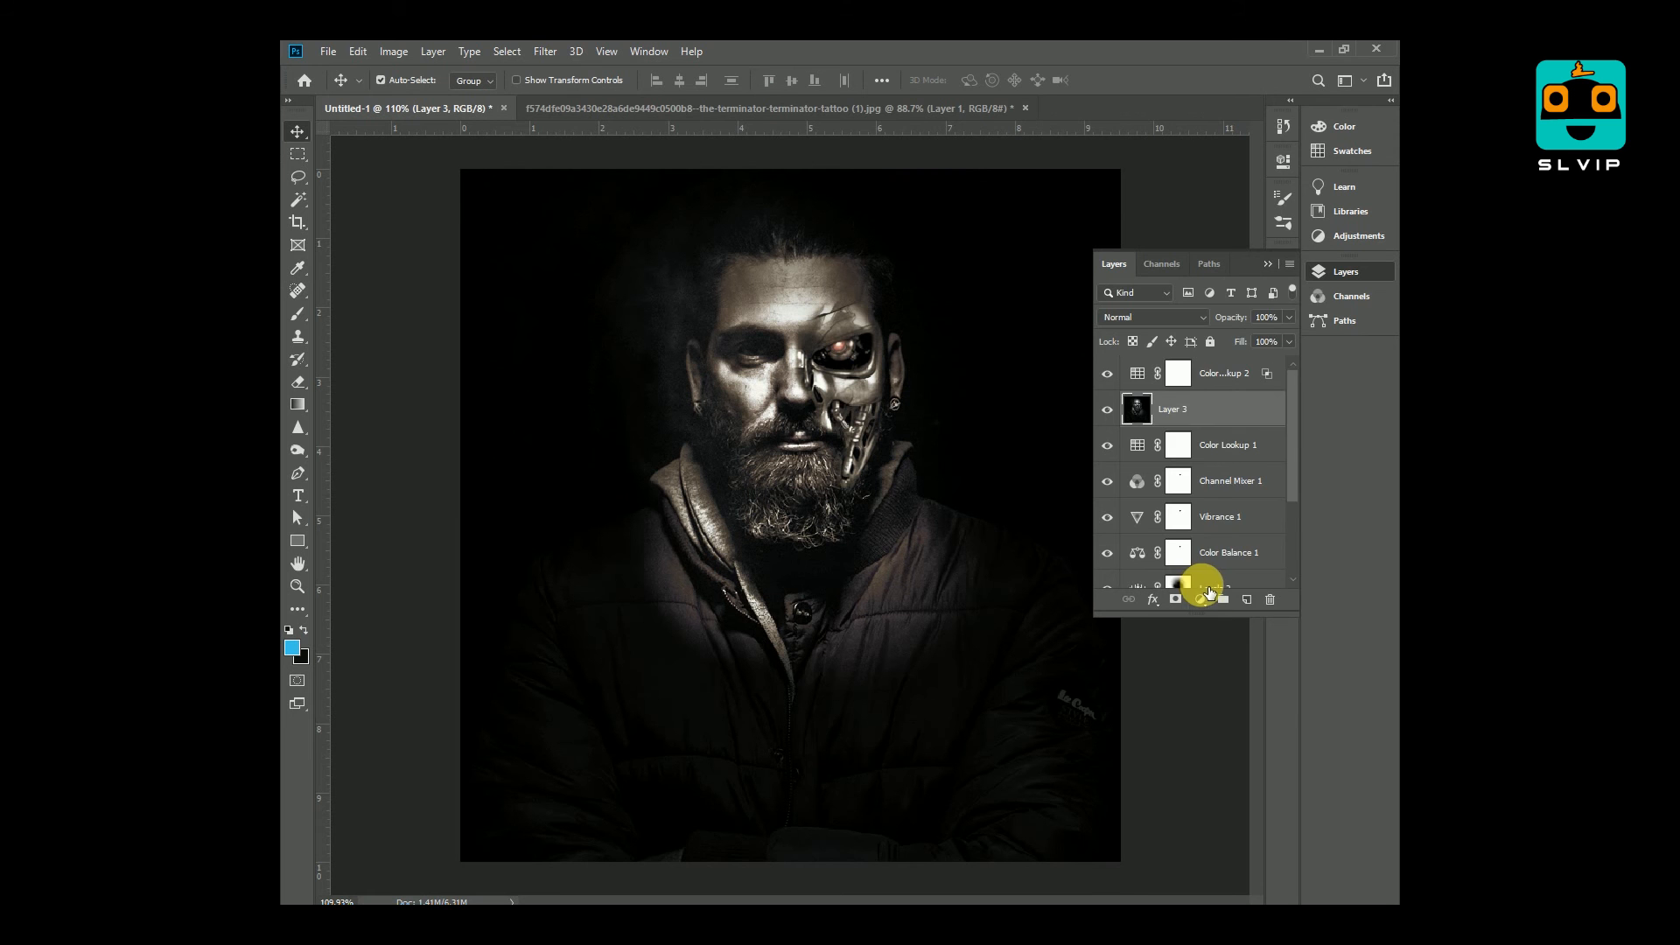
Step: Add a Hue/Saturation adjustment layer above Layer 3 and set the Blues range to hue +1 and saturation +30 using on-image adjustment
left_click(1208, 594)
left_click(1268, 443)
mouse_move(1161, 273)
left_mouse_down()
mouse_move(1199, 273)
mouse_move(1167, 267)
left_mouse_up()
left_click(1092, 236)
left_click(831, 291)
left_click(764, 316)
left_click(883, 308)
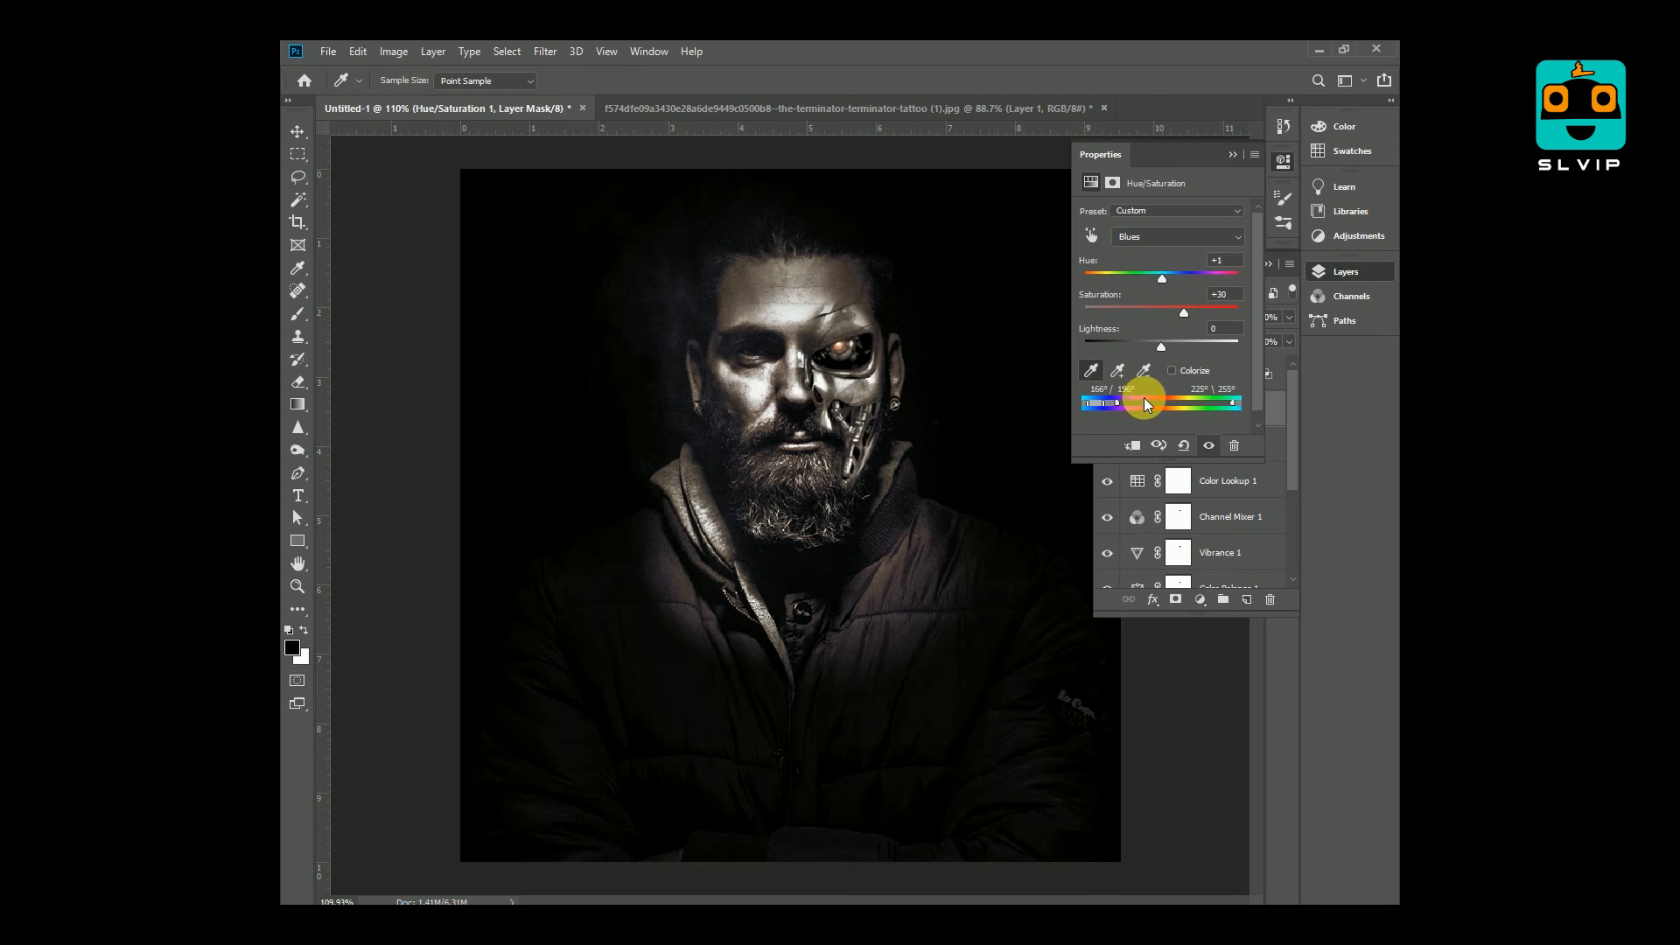
Step: Set the Hue/Saturation layer's Master range to hue +3 and saturation about -31, and return to the Move tool
left_click(1151, 242)
left_click(1137, 259)
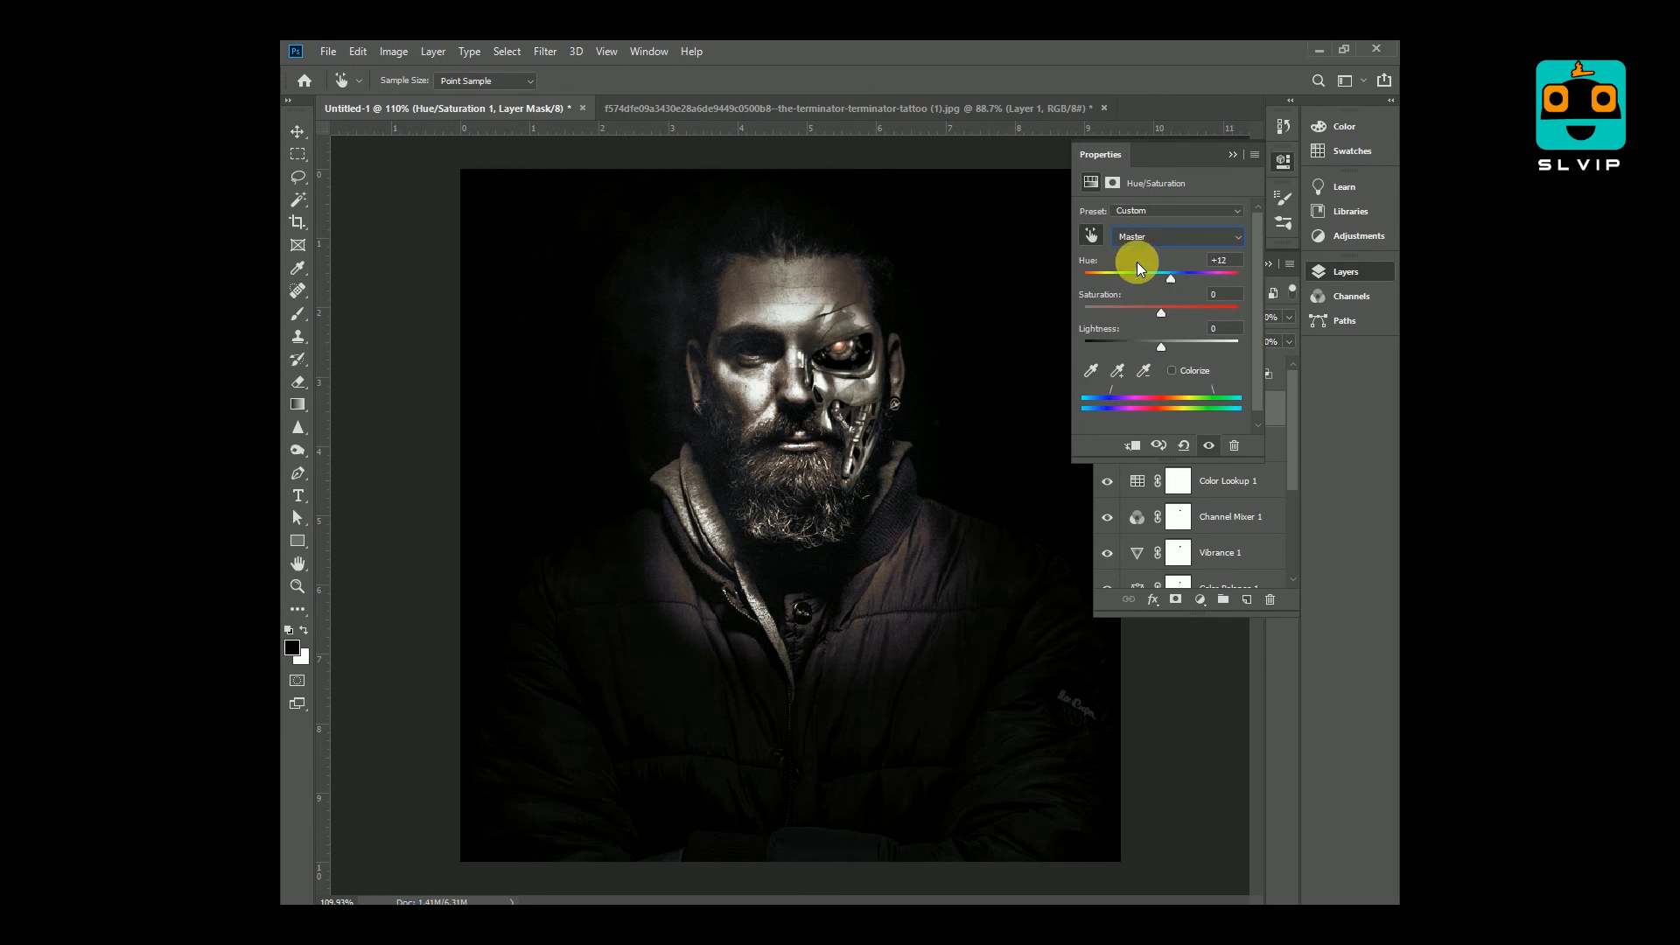
left_click_drag(1173, 278, 1141, 317)
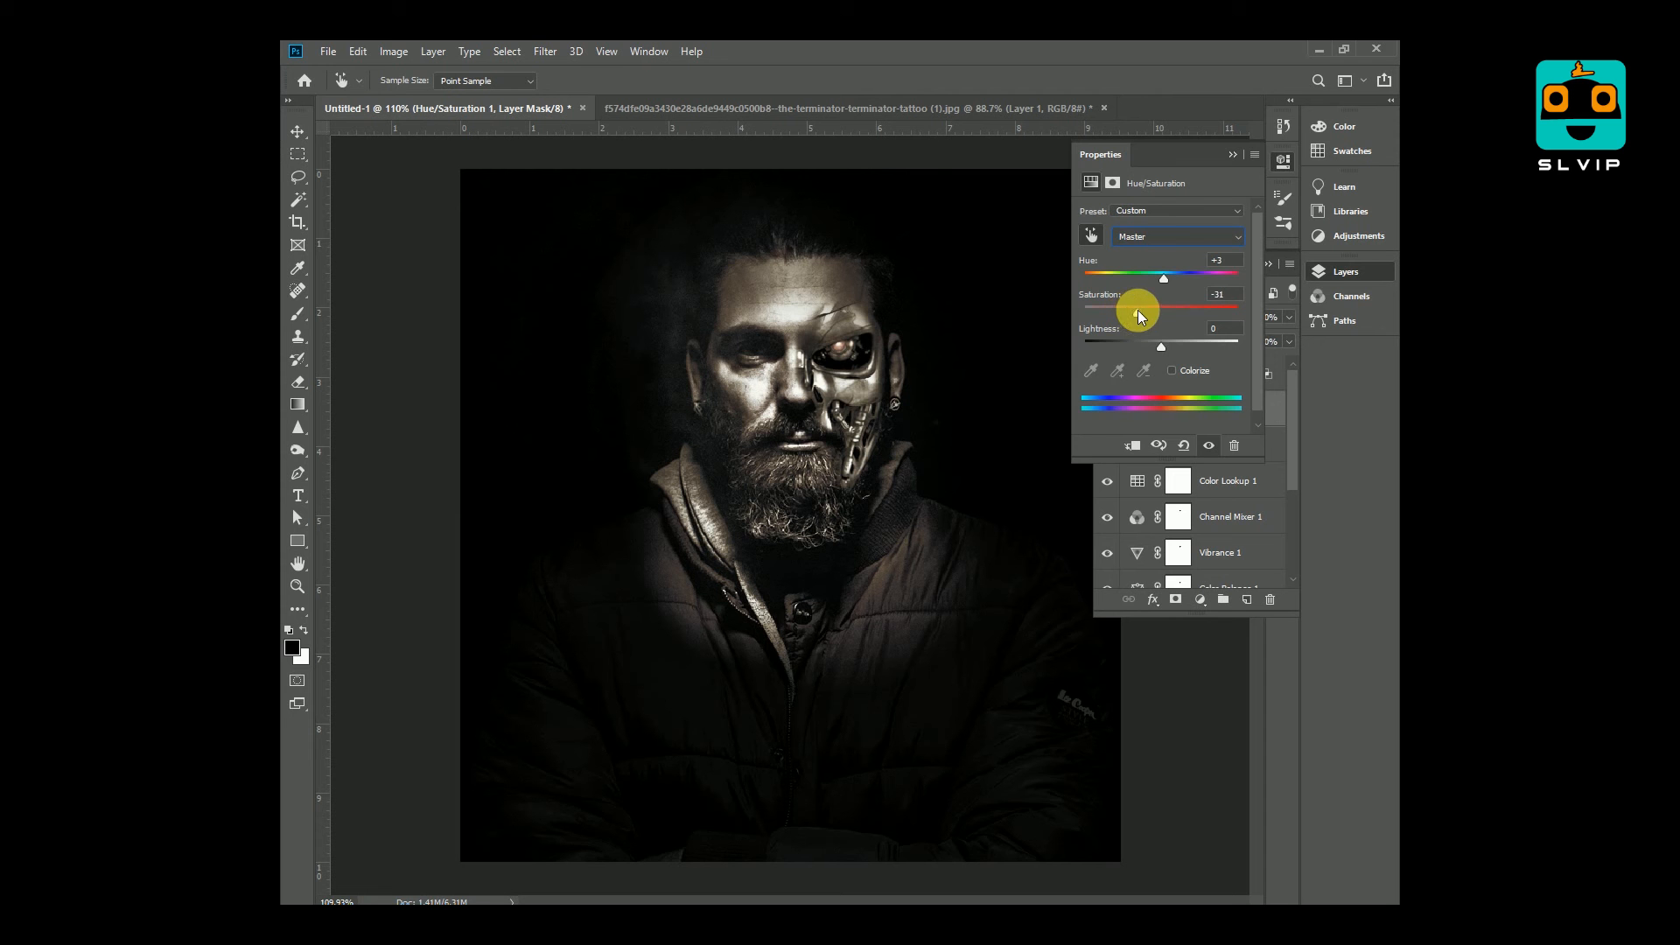
left_click(1232, 155)
left_click(298, 131)
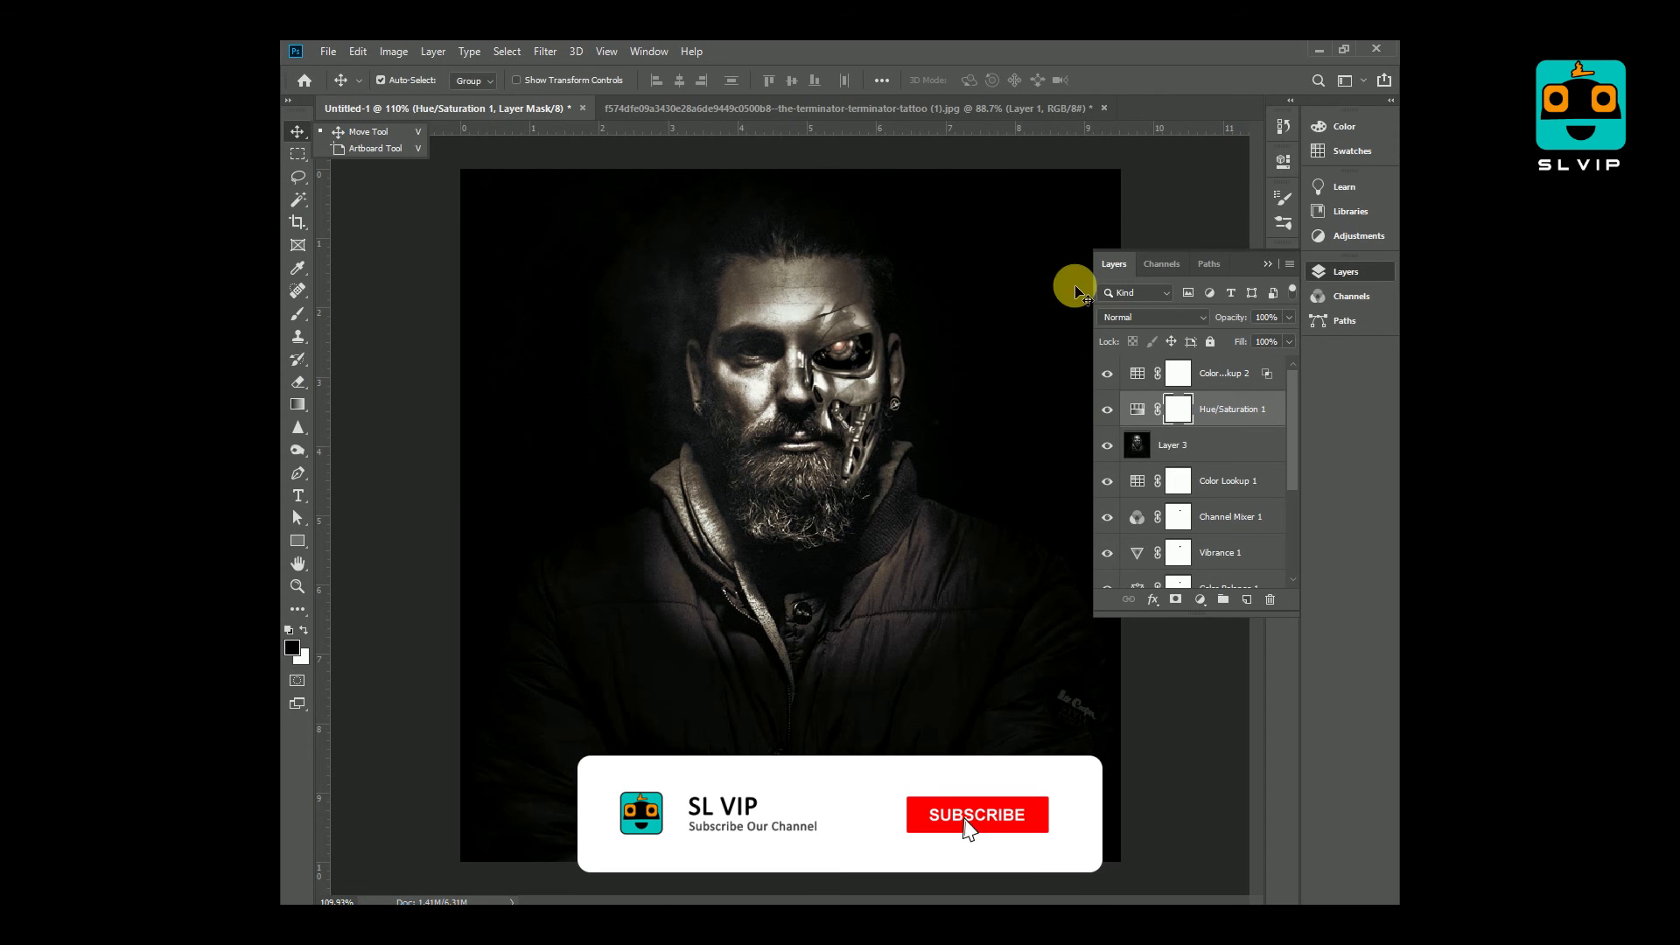
Step: Create a new empty layer above the Hue/Saturation layer and choose a bright red foreground color for the Brush tool
left_click(1268, 264)
key("ctrl+shift+n")
key("Return")
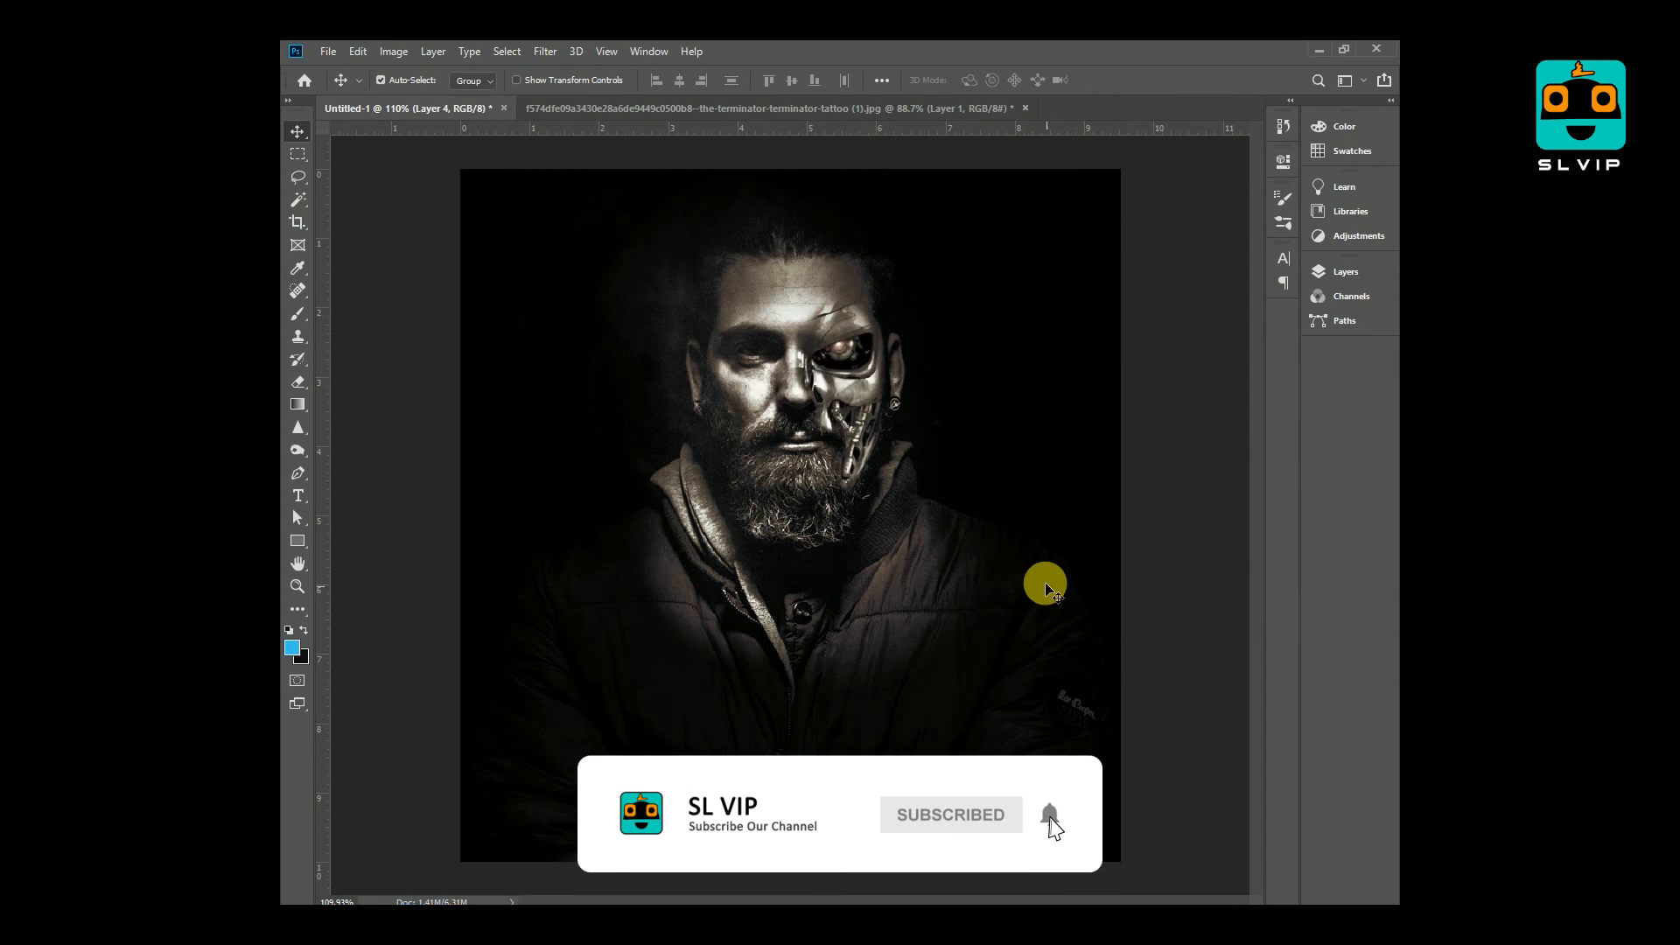
key("b")
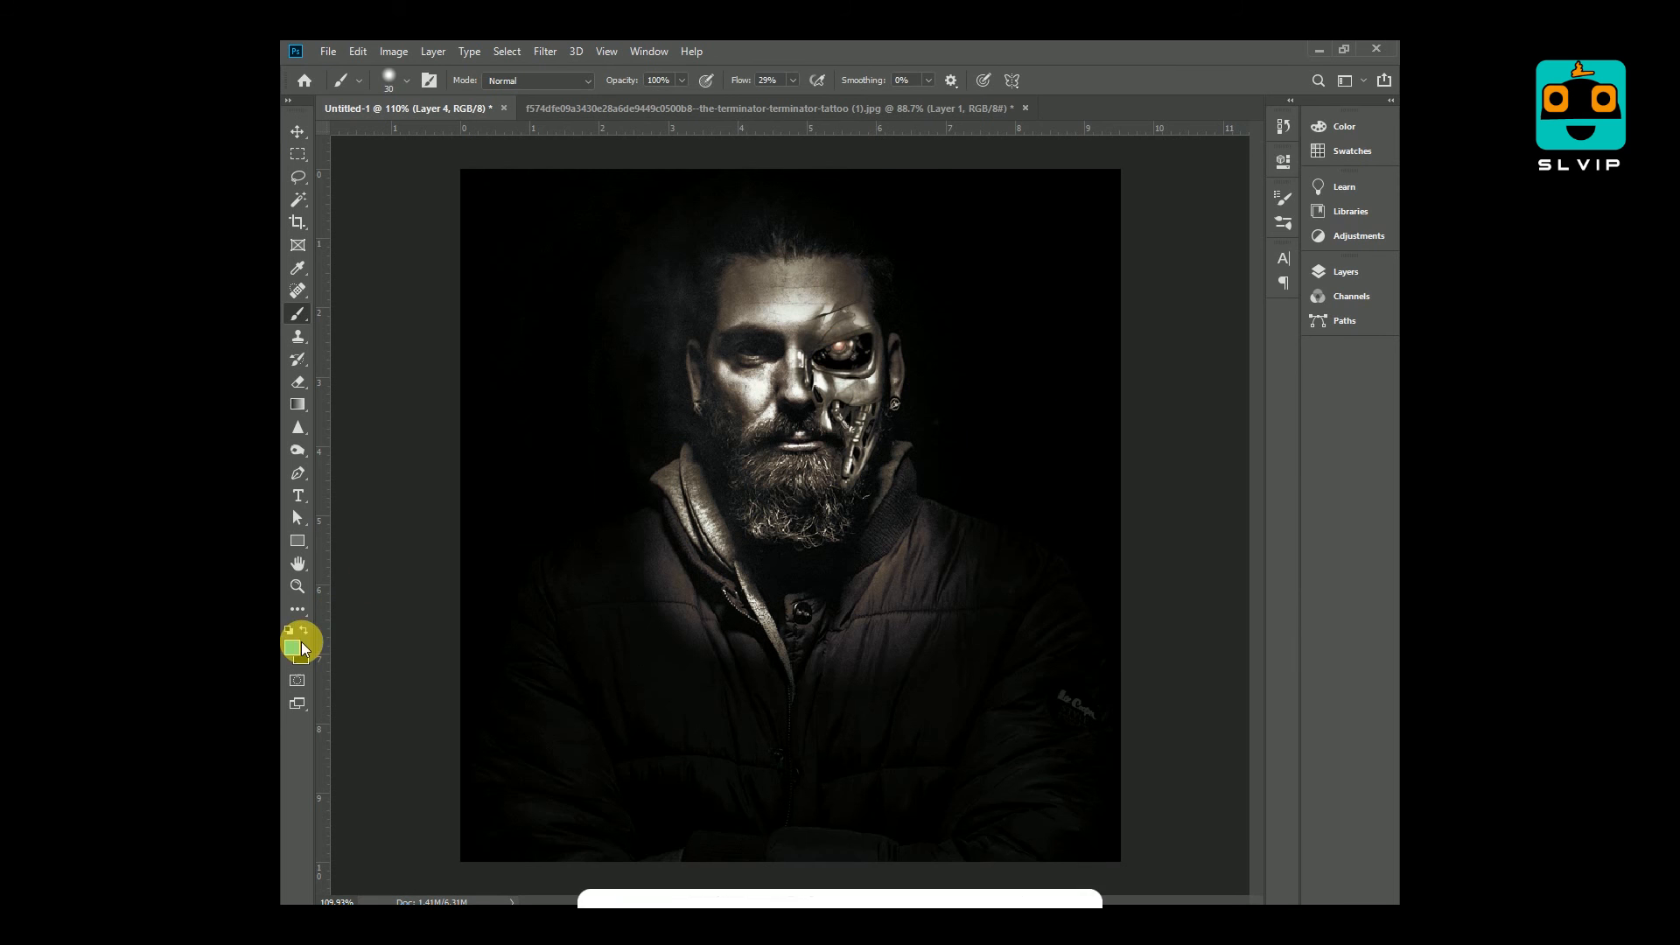
left_click(293, 648)
left_click_drag(1178, 197, 1157, 160)
key("Return")
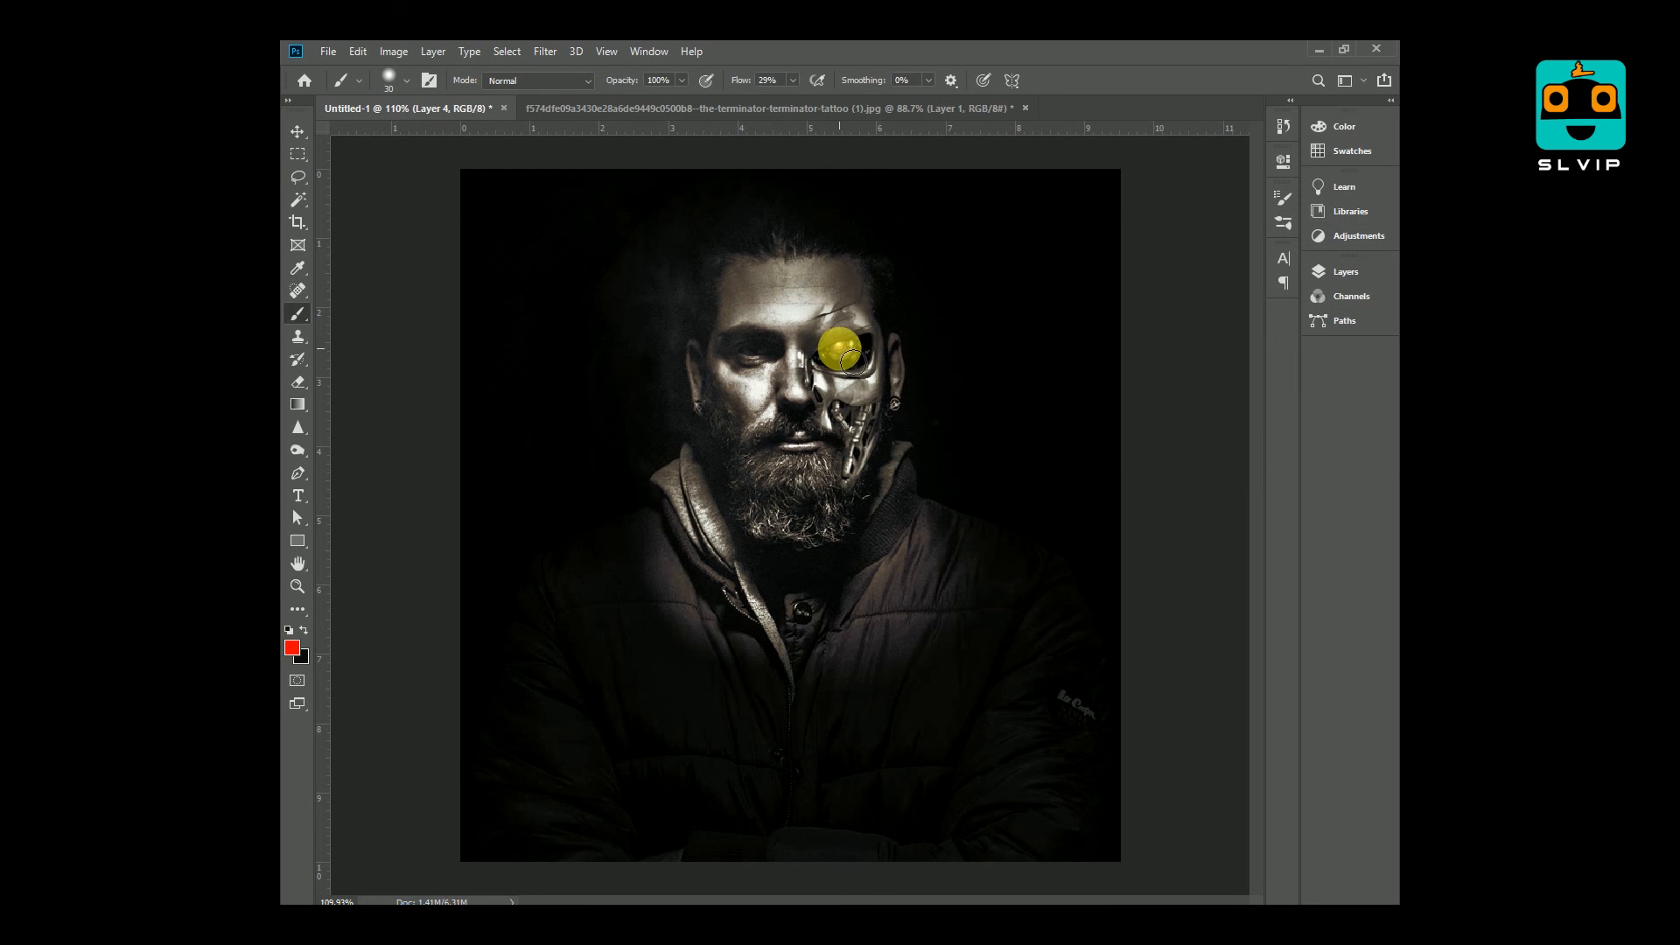
Step: Enlarge the brush to 40 px and paint a red glow over the metal skull's eye
key("bracketright")
key("bracketright")
left_click(840, 351)
Step: Move the red glow layer above Color Lookup 2 and set its blend mode to Linear Dodge (Add)
left_click(1370, 276)
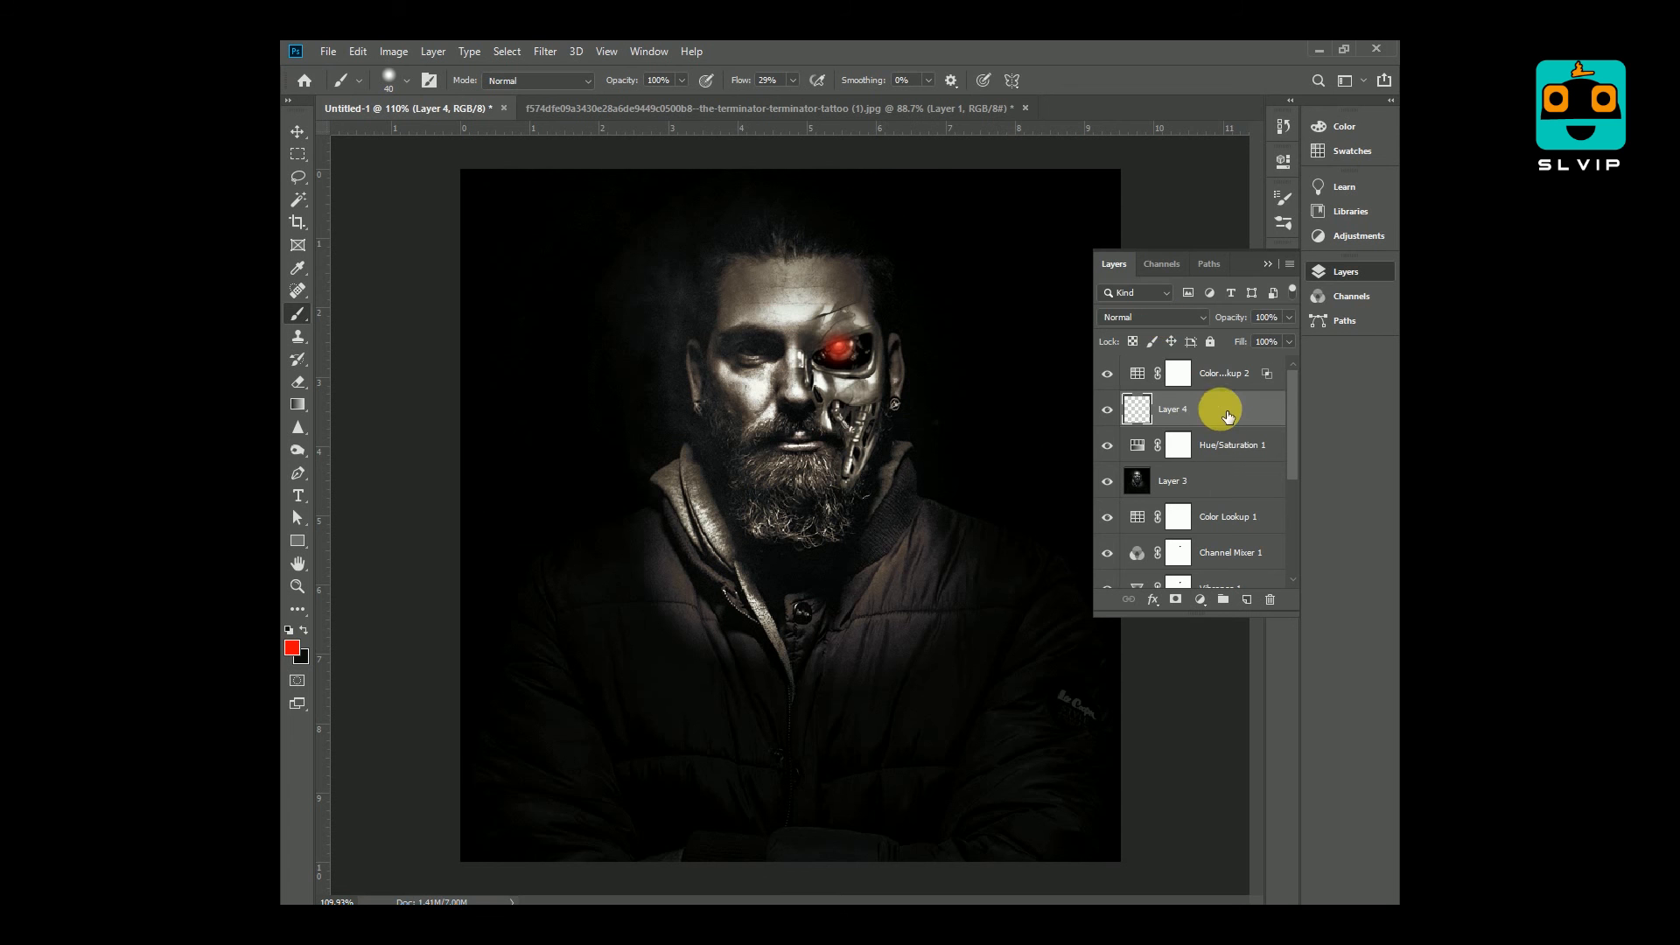
left_click(1169, 317)
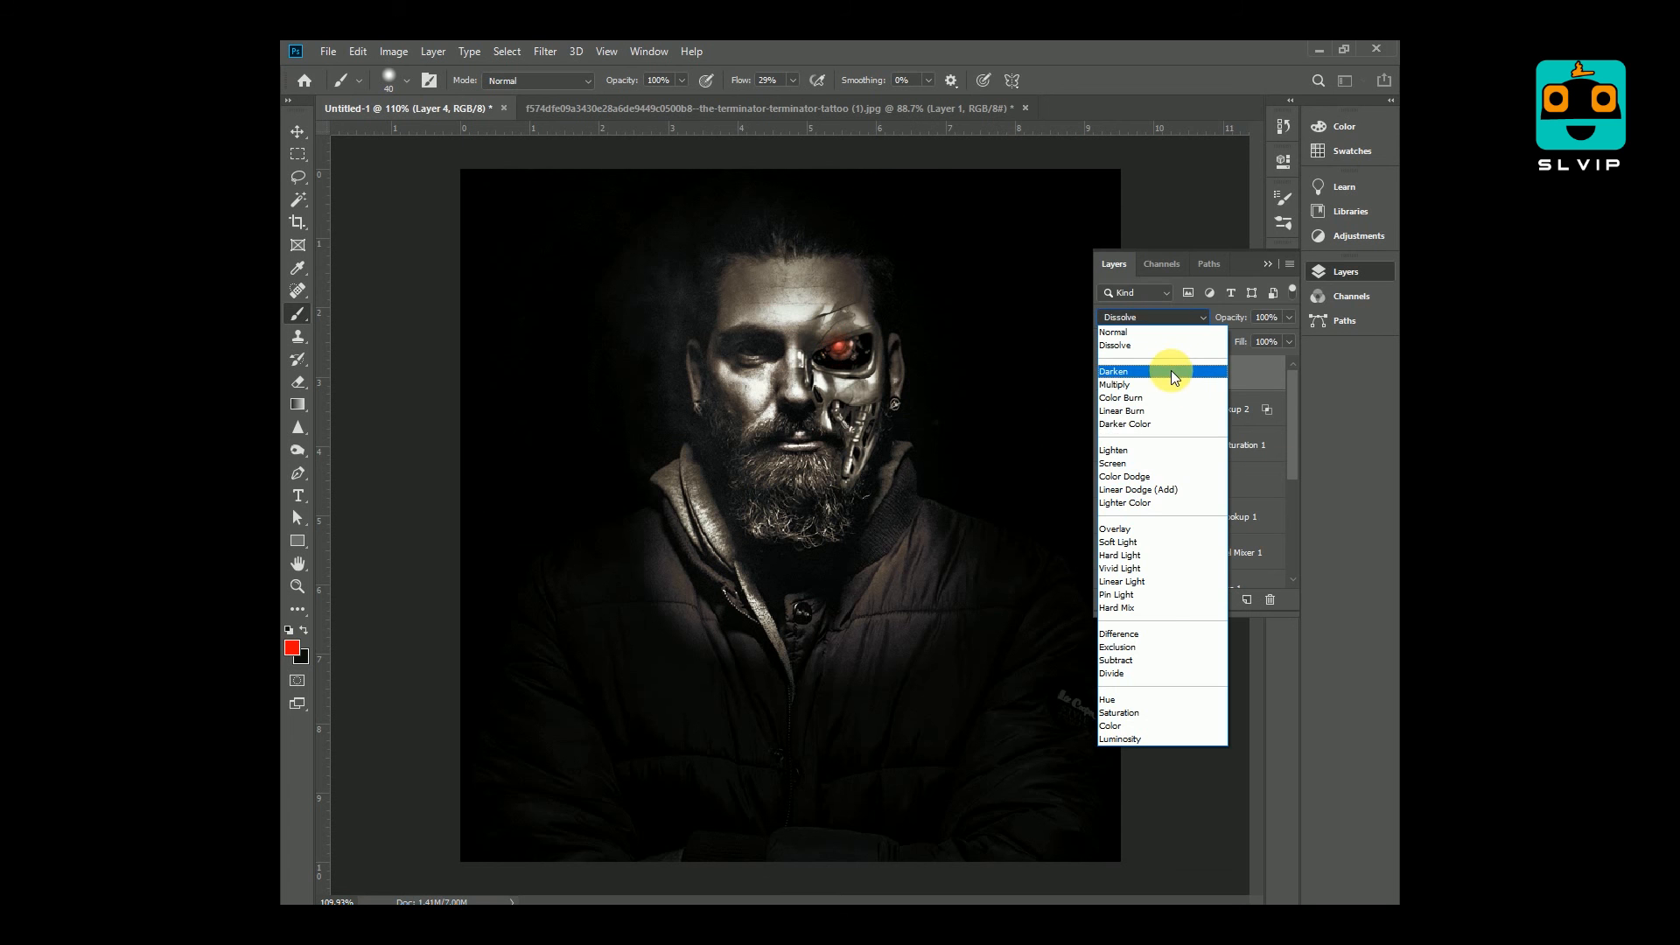
left_click(1167, 490)
left_click(298, 131)
left_click(1278, 266)
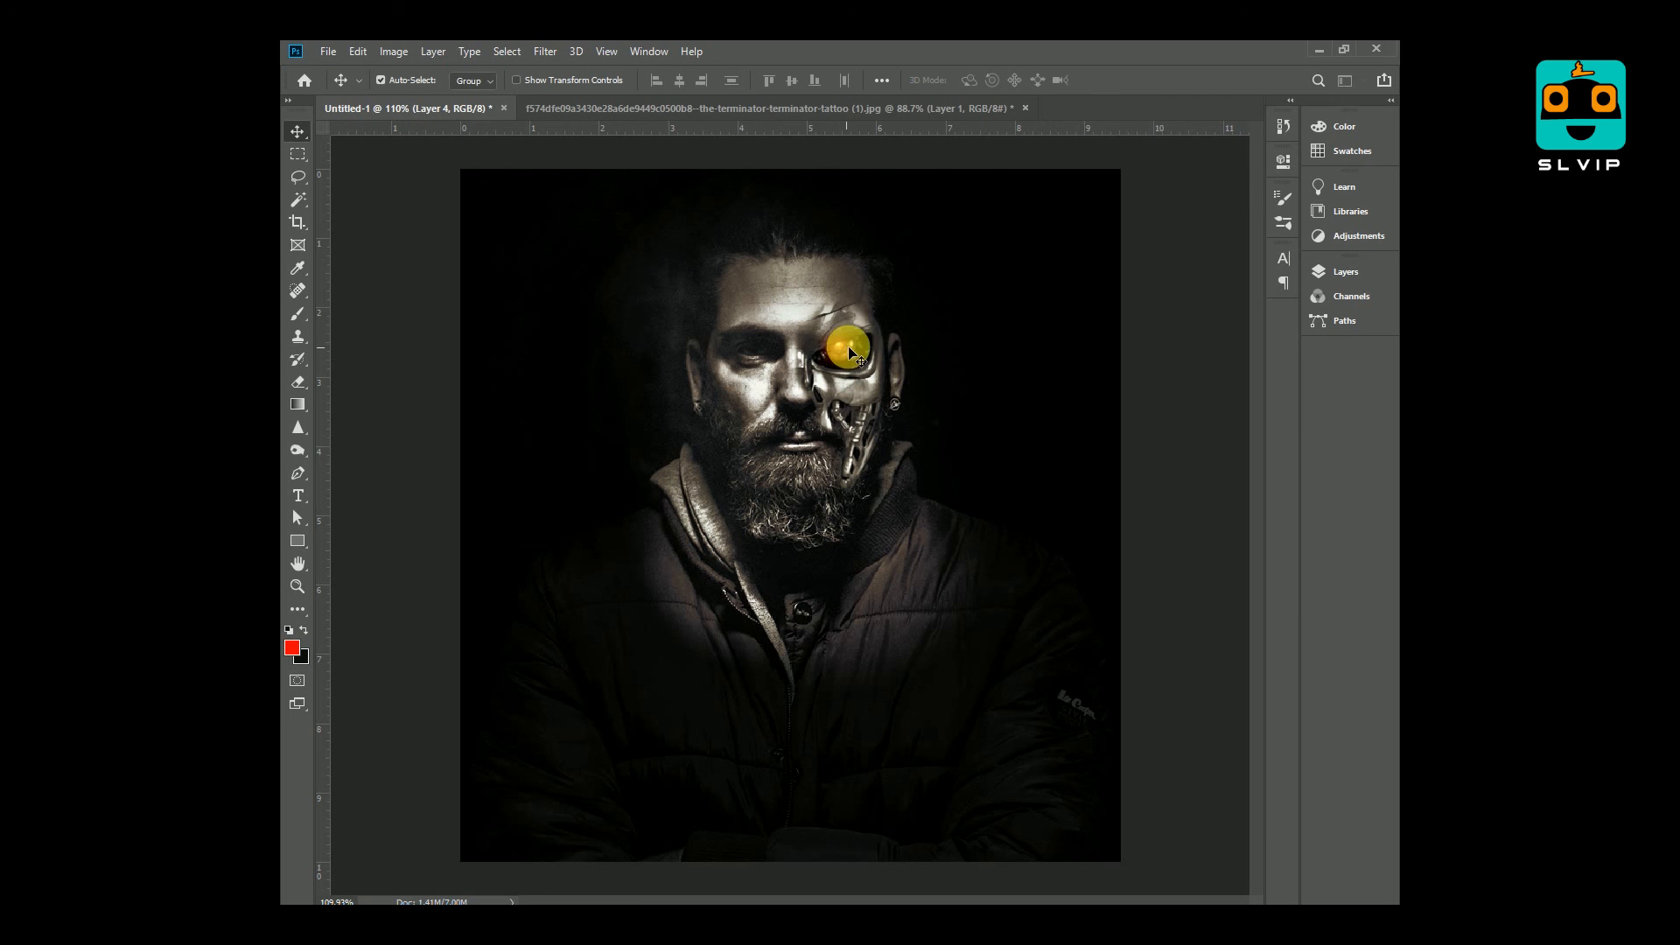
Step: Duplicate the red glow layer and transform the copy into a thin, wide horizontal light streak across the eye
left_click(1345, 271)
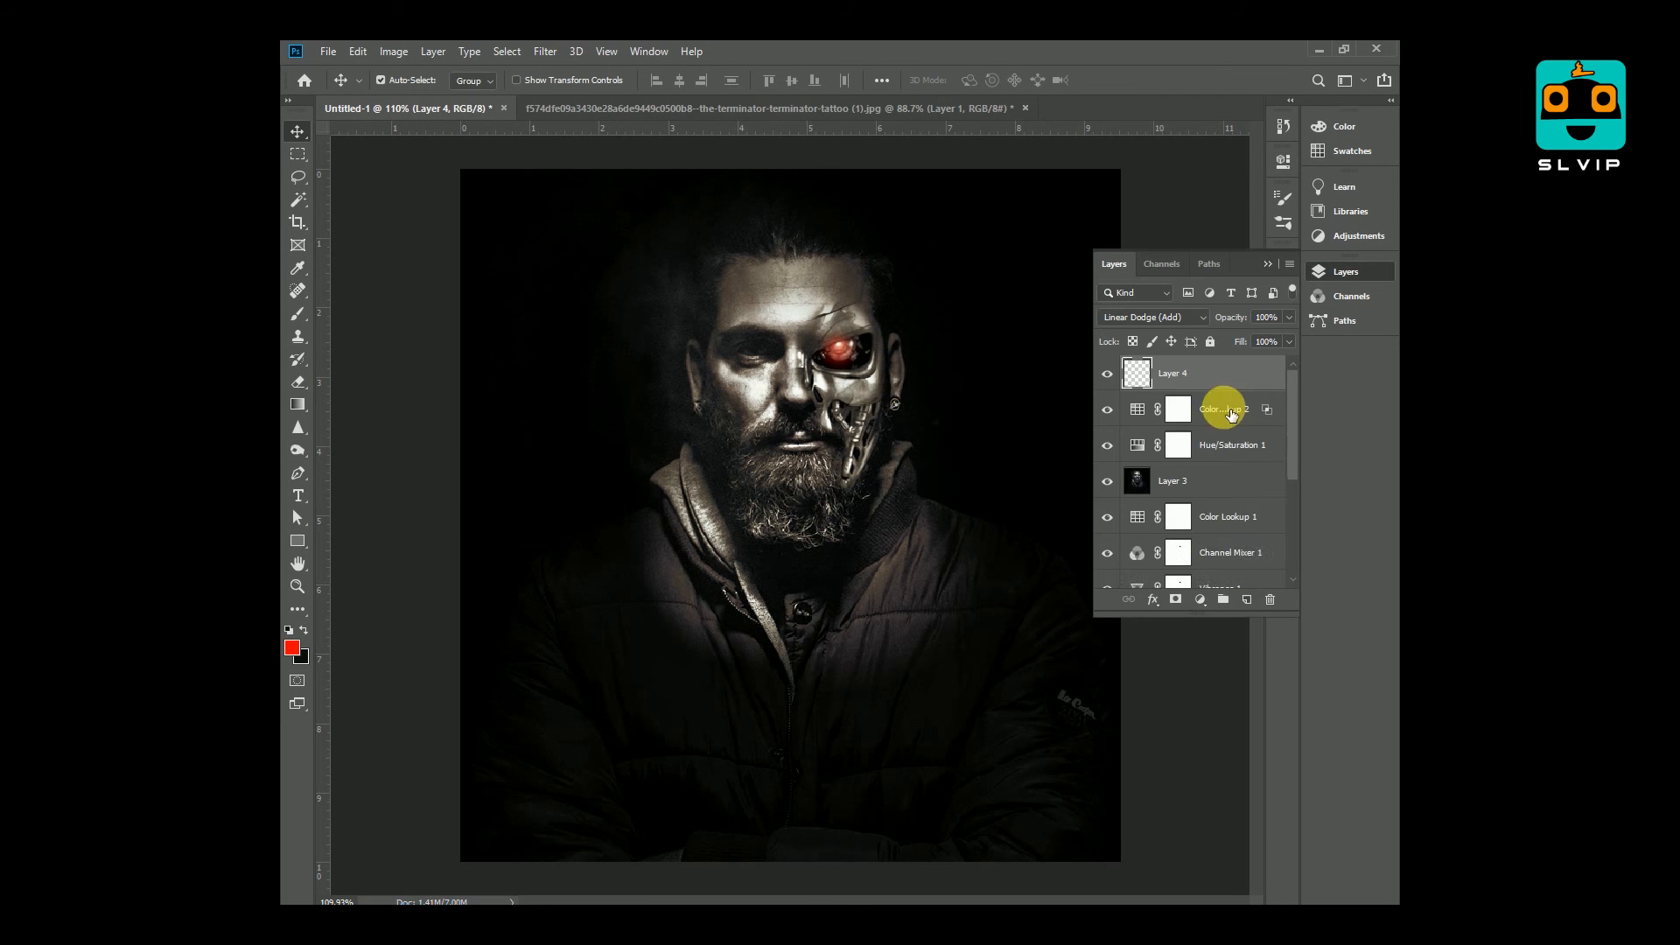
left_click_drag(1172, 373, 1246, 600)
key("ctrl+t")
mouse_move(836, 316)
left_mouse_down()
mouse_move(853, 342)
mouse_move(991, 351)
left_mouse_up()
key("Return")
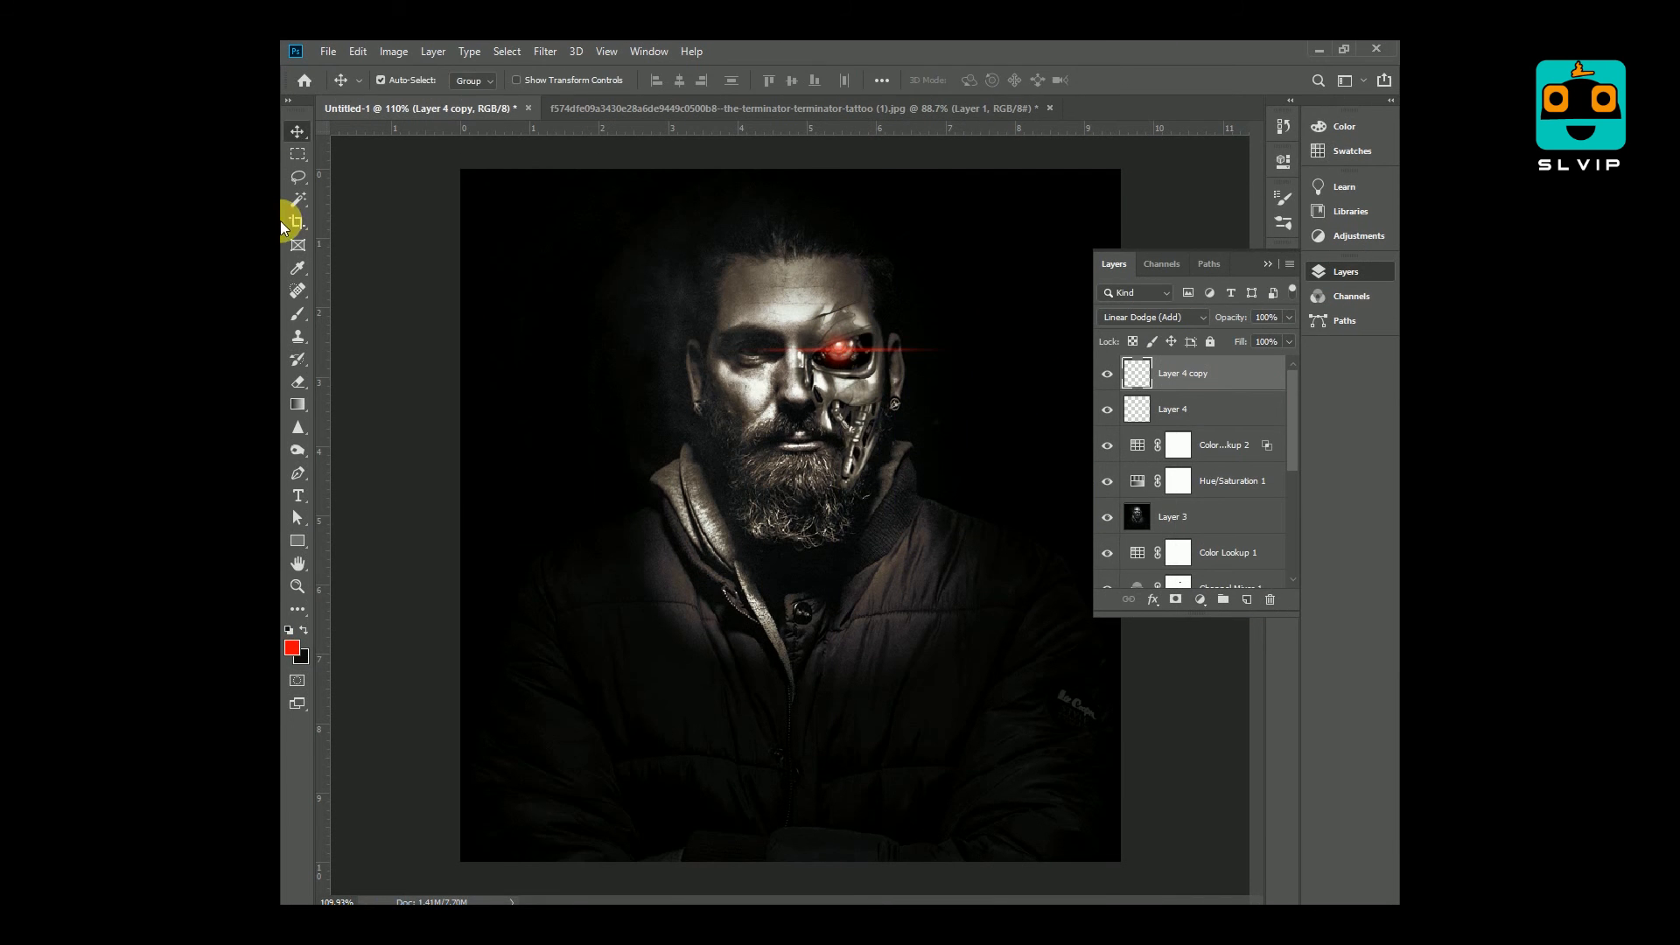
Step: Select both red glow layers and convert them into a single smart object
left_click(310, 137)
scroll(701, 415, "down", 1)
left_click(1218, 409, "ctrl")
right_click(1216, 409)
left_click(998, 411)
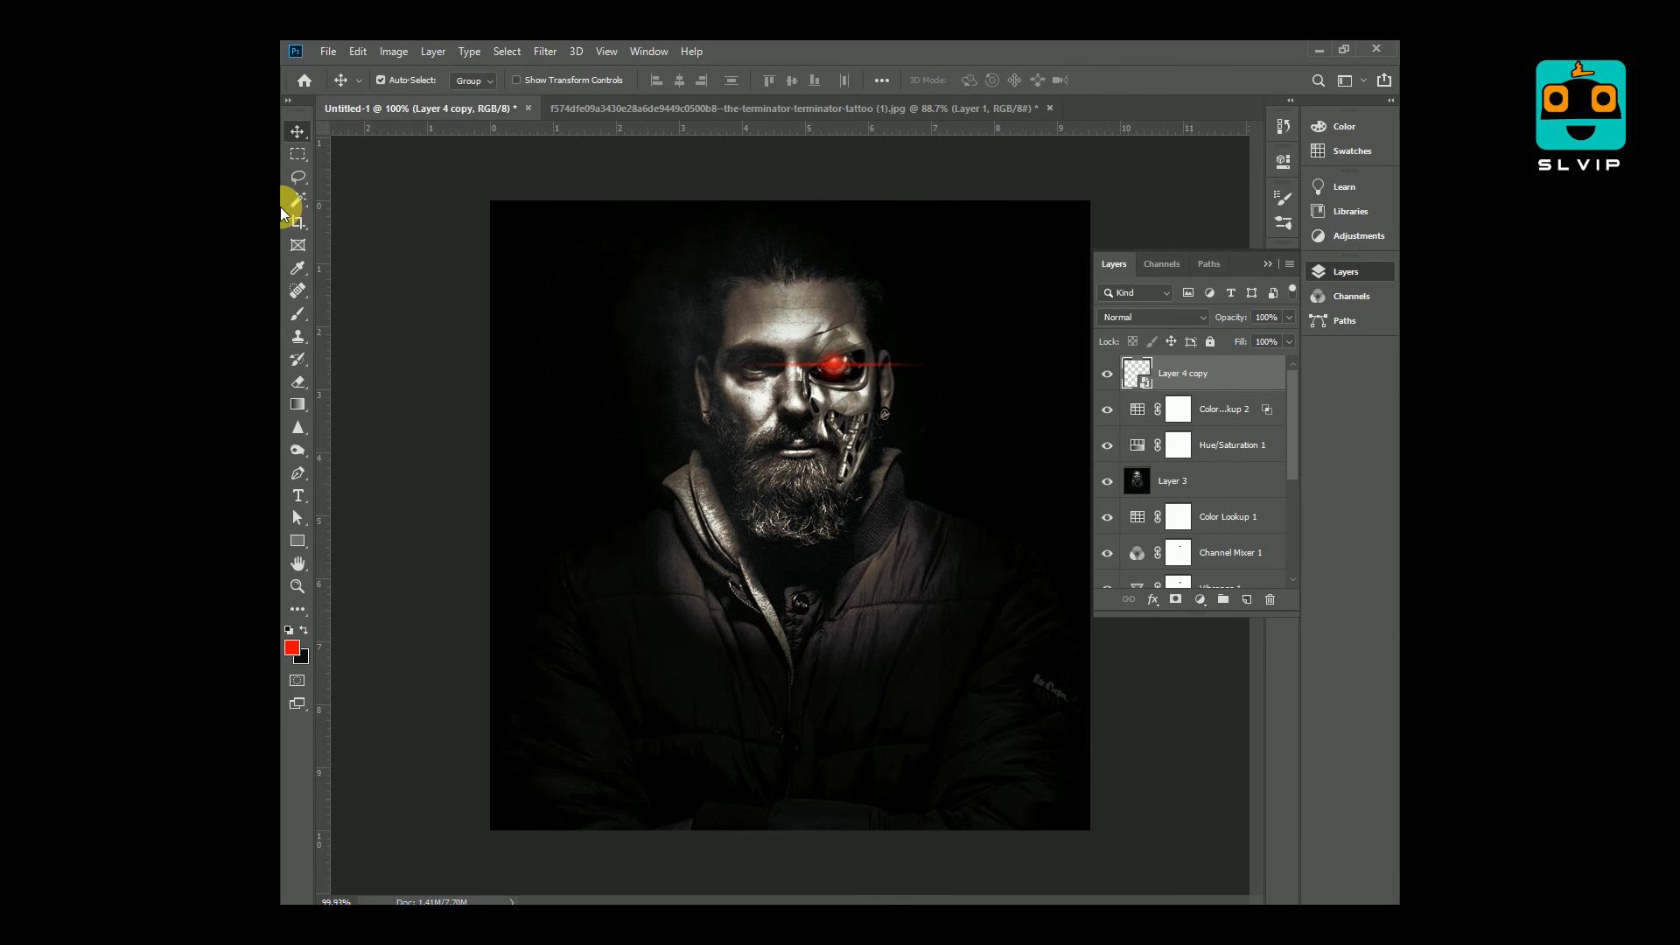
Step: Brighten Layer 3 with a Brightness/Contrast adjustment, setting Brightness to 21 and fine-tuning the contrast
left_click(790, 537)
key("alt+i")
key("a")
key("c")
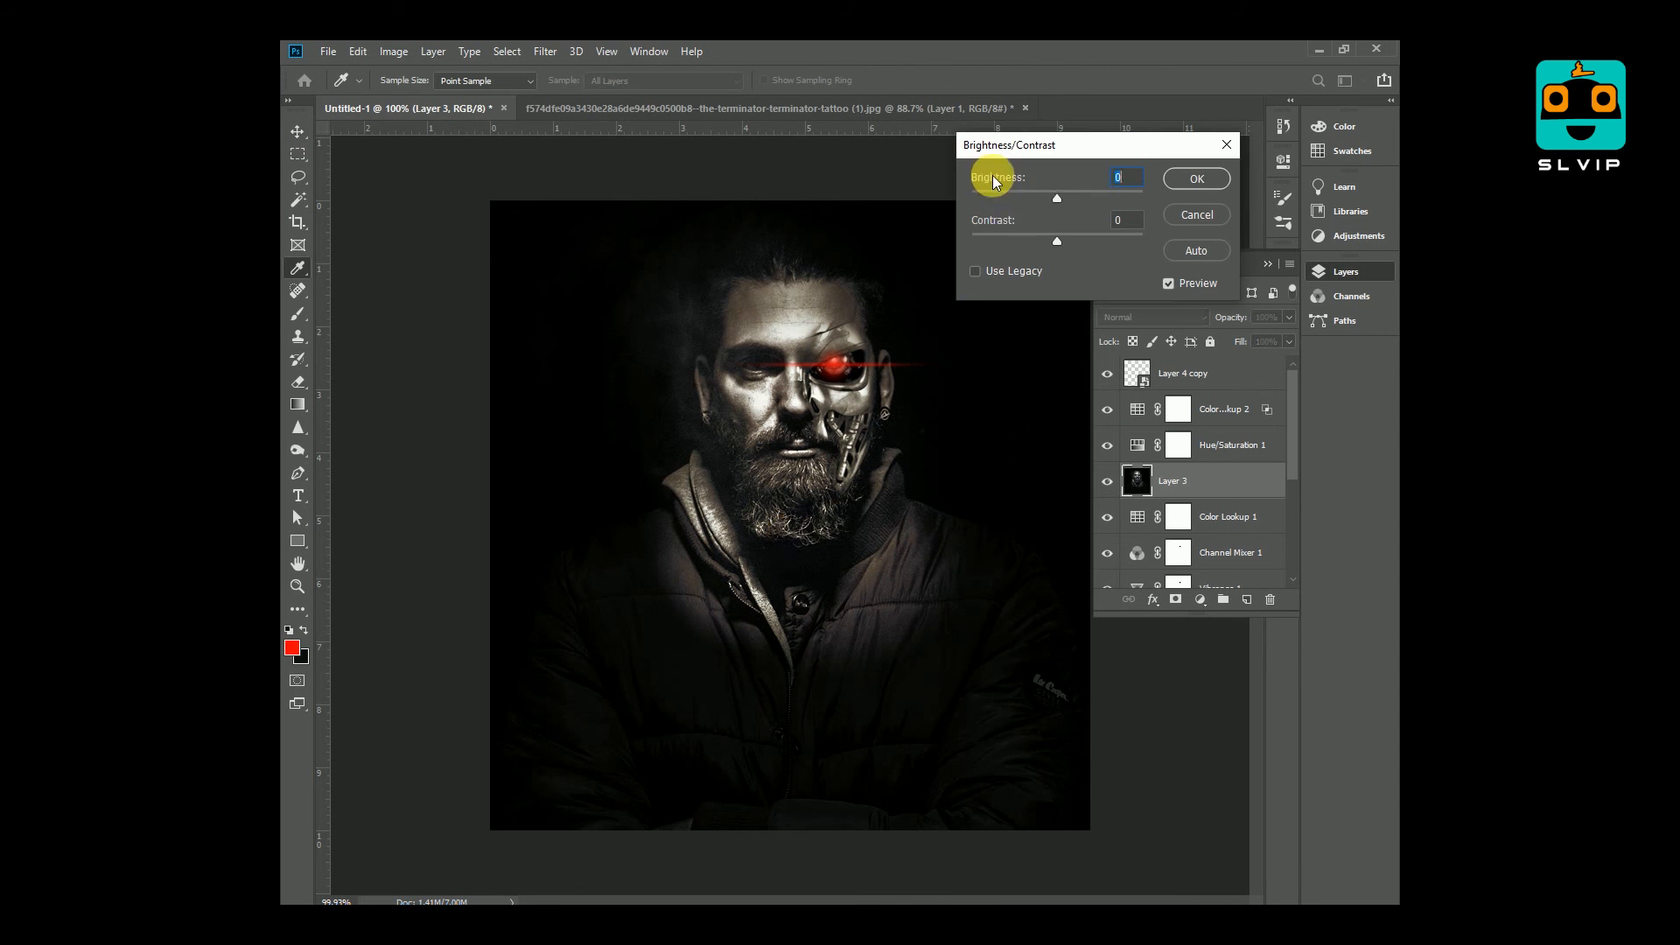
left_click_drag(1057, 198, 1062, 238)
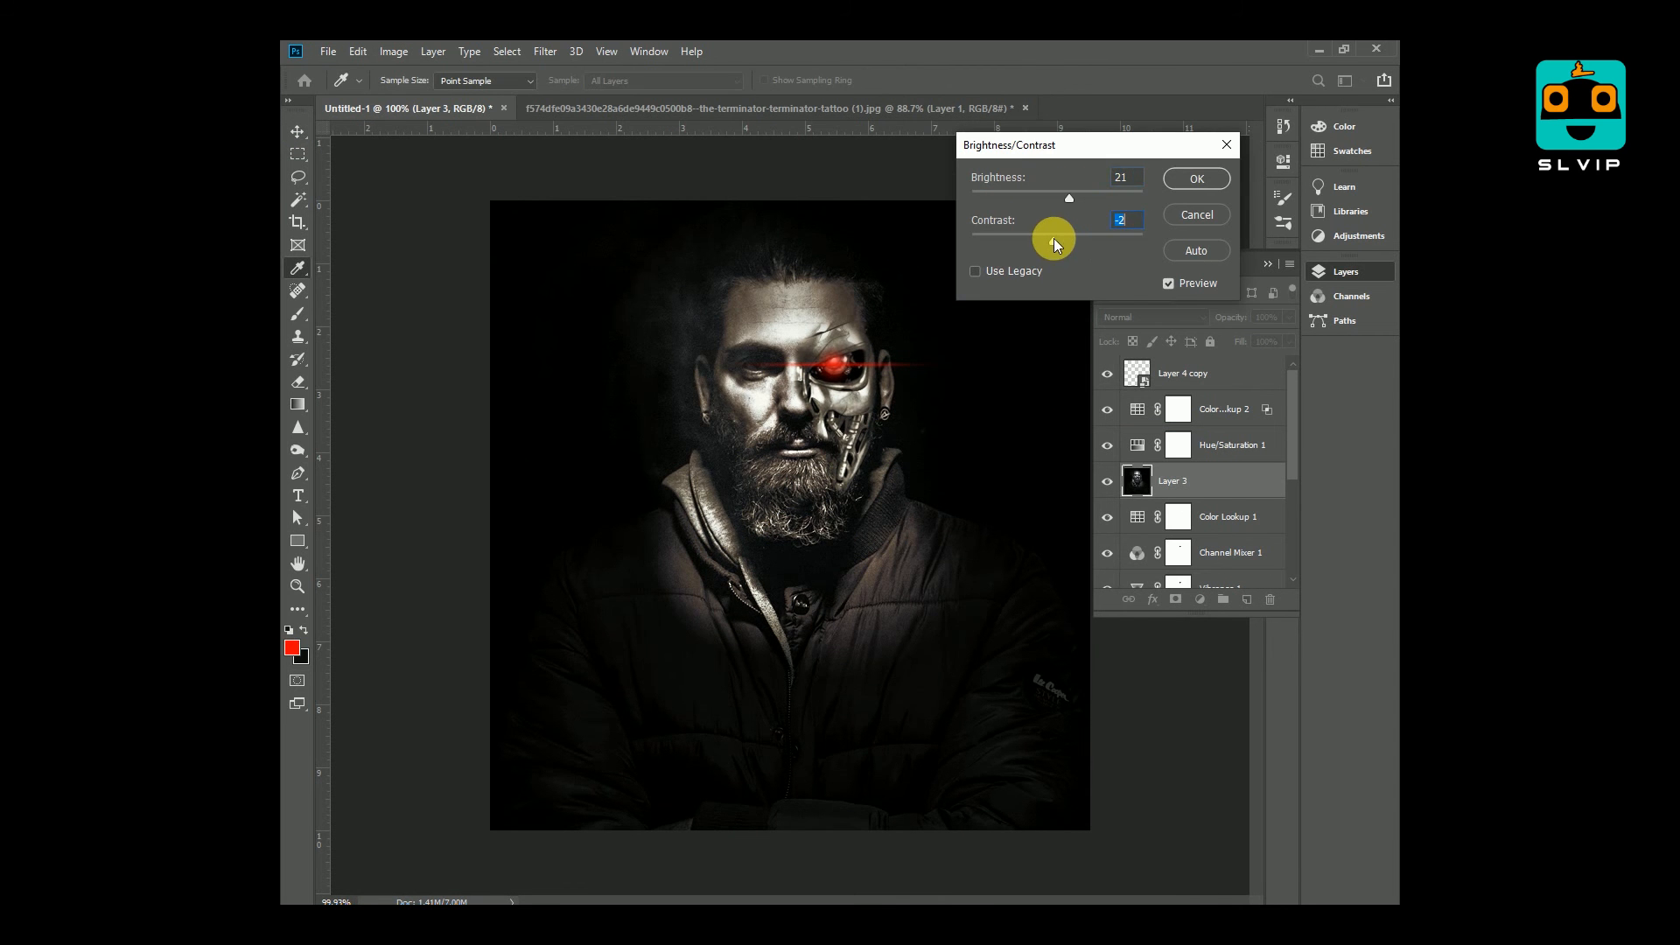
key("Return")
Step: Open Layer 3 in the Camera Raw Filter, set Temperature and Tint to +27, and raise the vibrance
left_click(543, 52)
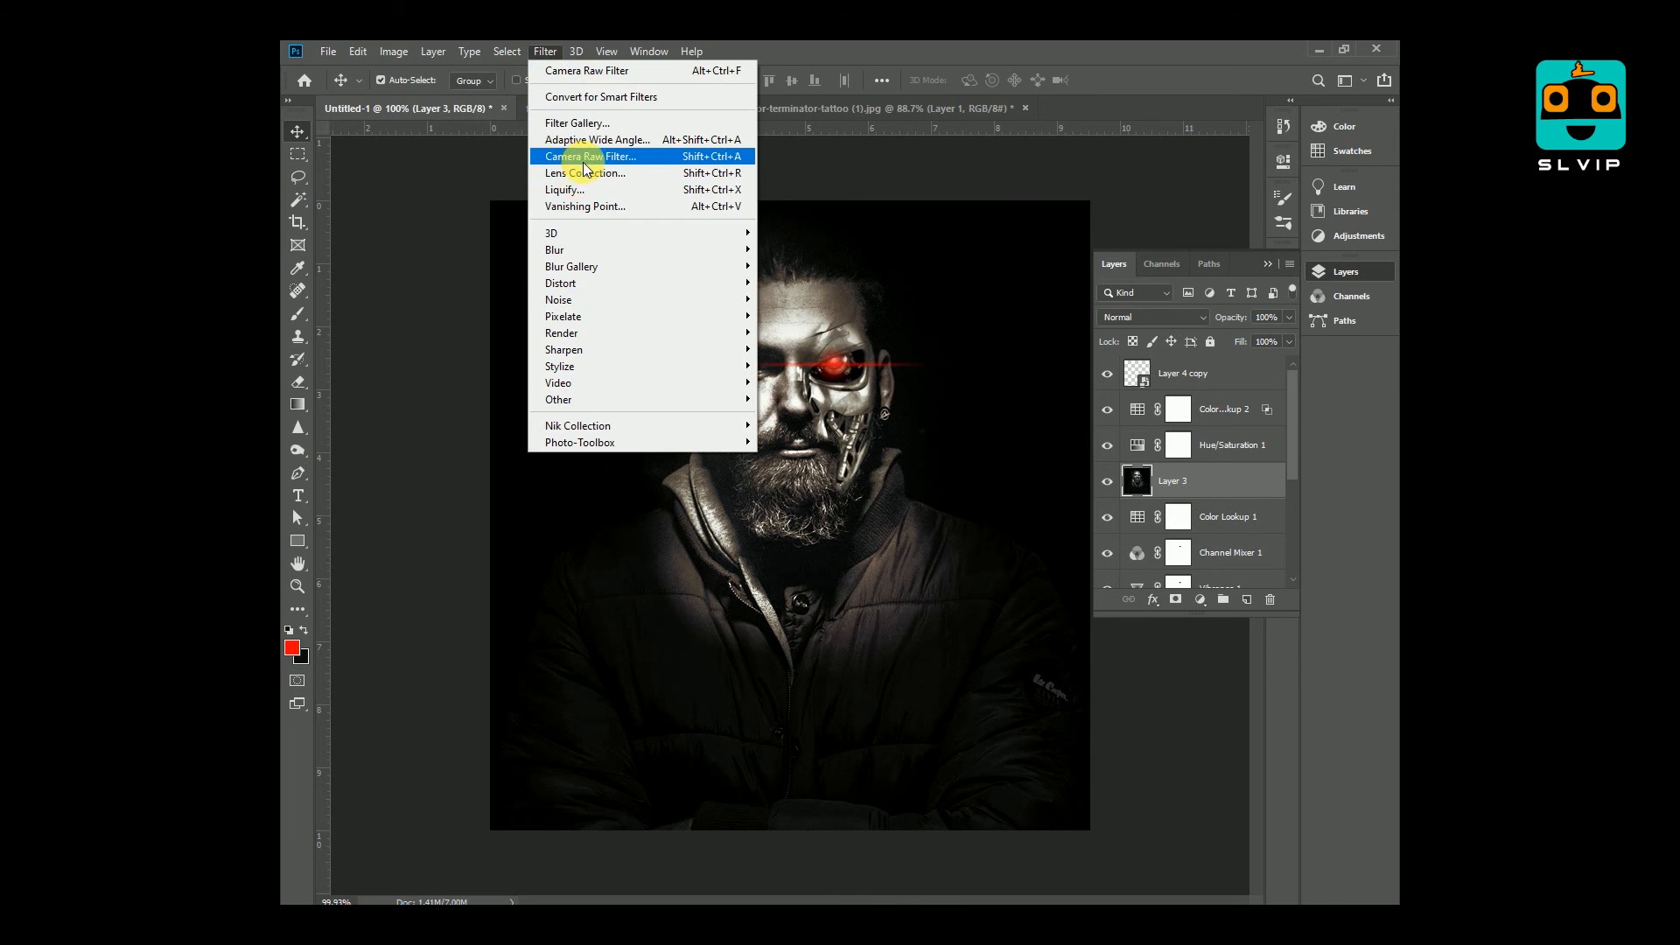
left_click(581, 159)
left_click_drag(1197, 420, 1227, 388)
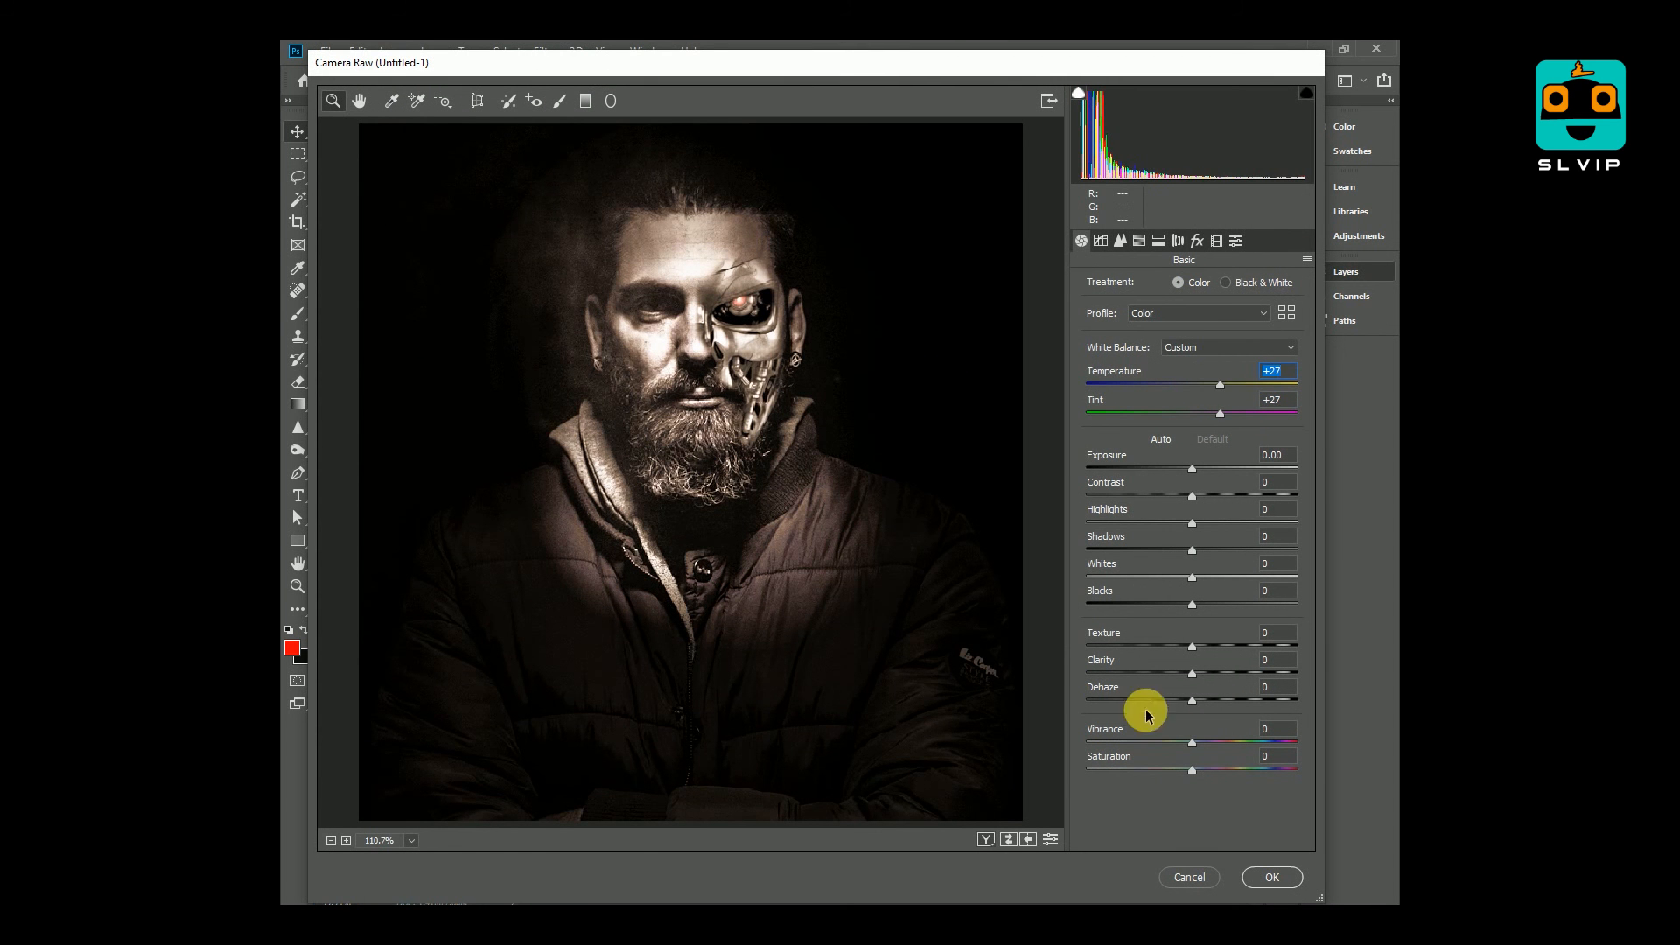
left_click_drag(1192, 743, 1225, 735)
Step: Adjust the tone curve, then set Sharpening Amount 28, Detail 14 and Masking 16 and add luminance noise reduction
left_click(1101, 239)
mouse_move(1194, 570)
left_mouse_down()
mouse_move(1167, 573)
mouse_move(1223, 594)
mouse_move(1182, 595)
left_mouse_up()
left_click(1120, 241)
left_click_drag(1088, 313, 1178, 313)
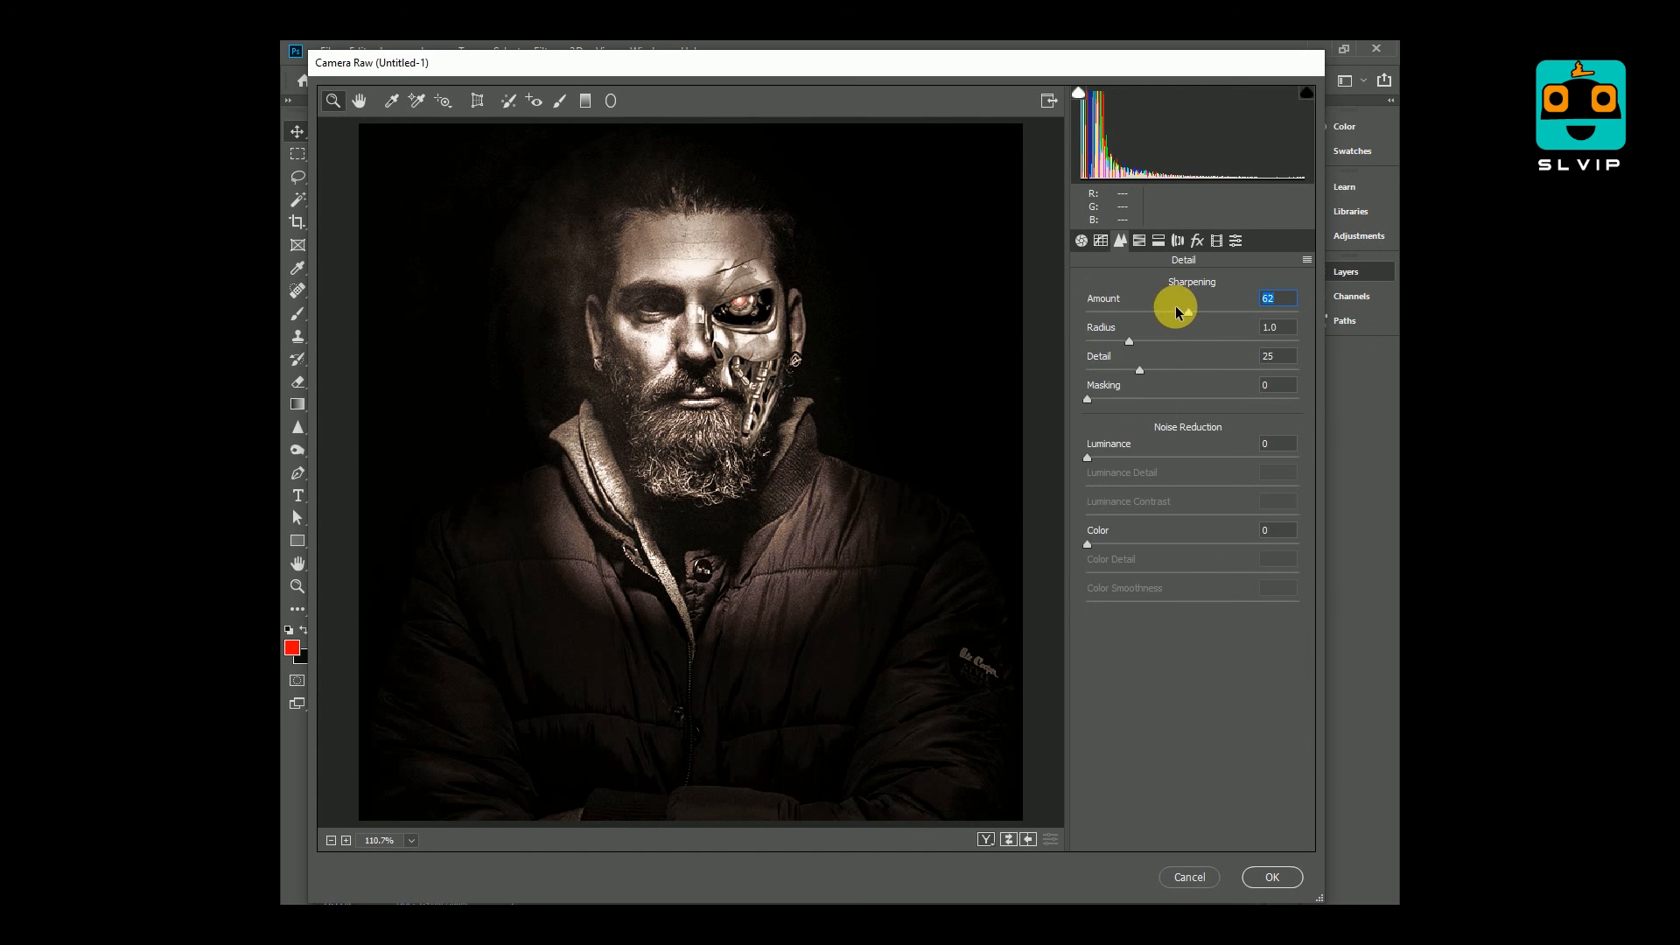
left_click_drag(1139, 370, 1120, 399)
left_click_drag(1087, 457, 1159, 458)
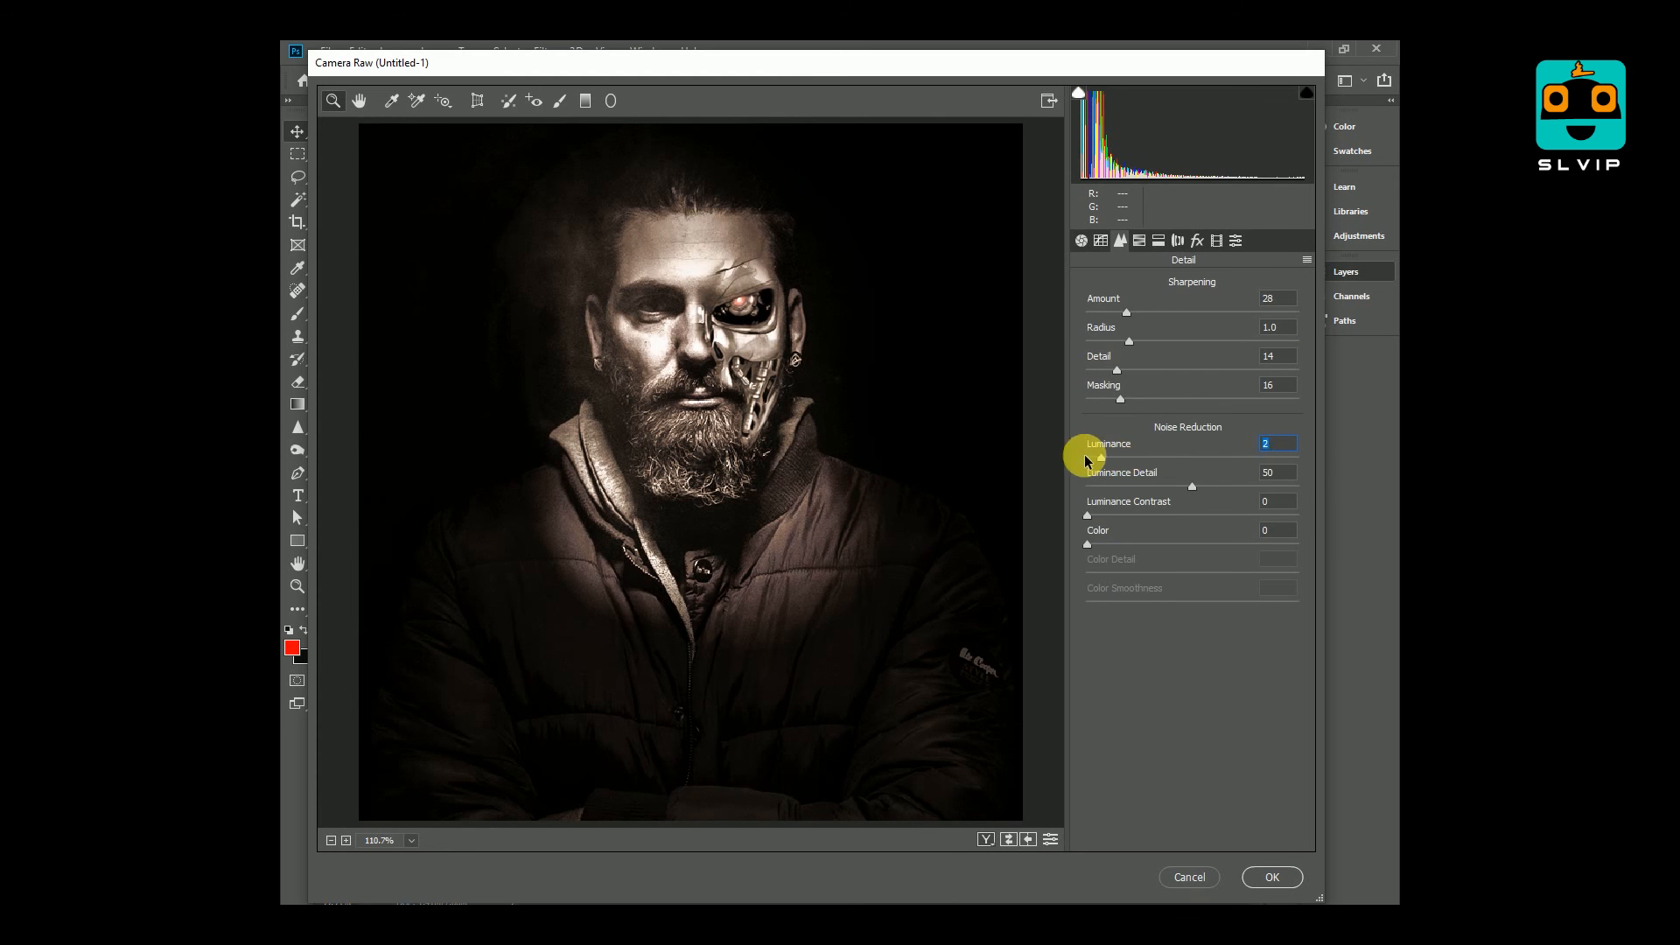
Step: Set hues to Reds -40, Oranges +38, Yellows -26, Greens +13, shift Blues, tint highlights at hue 84, and apply the filter
left_click(1139, 240)
left_click_drag(1195, 350, 1206, 436)
left_click_drag(1192, 495, 1267, 496)
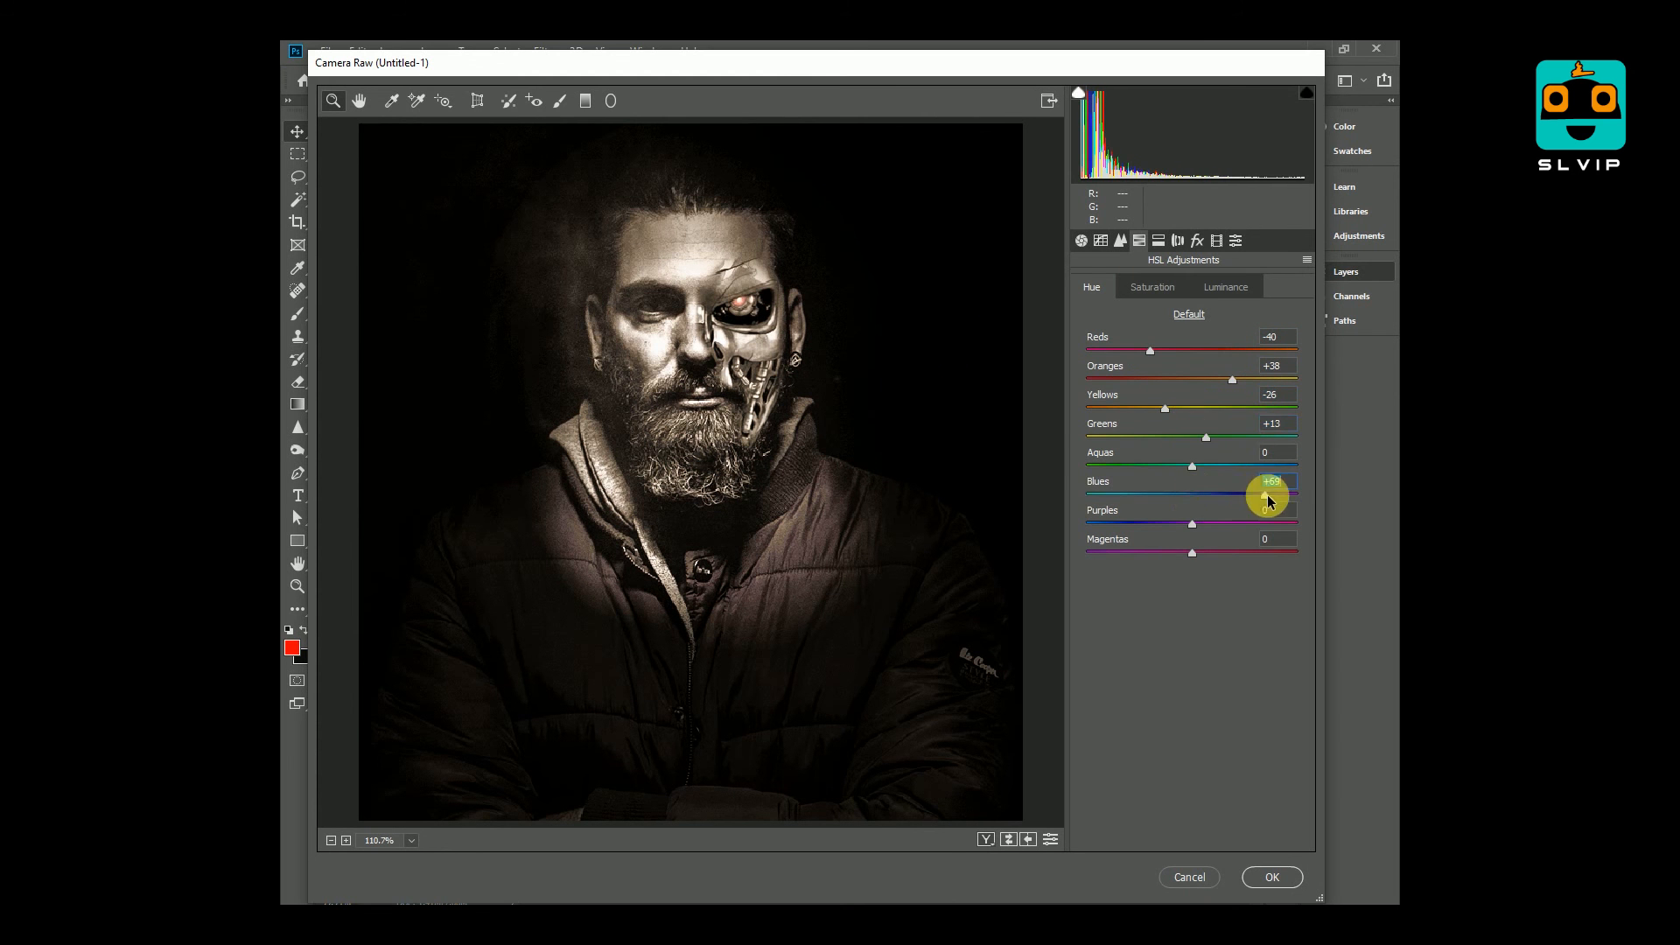
left_click(1157, 240)
left_click_drag(1087, 311, 1135, 311)
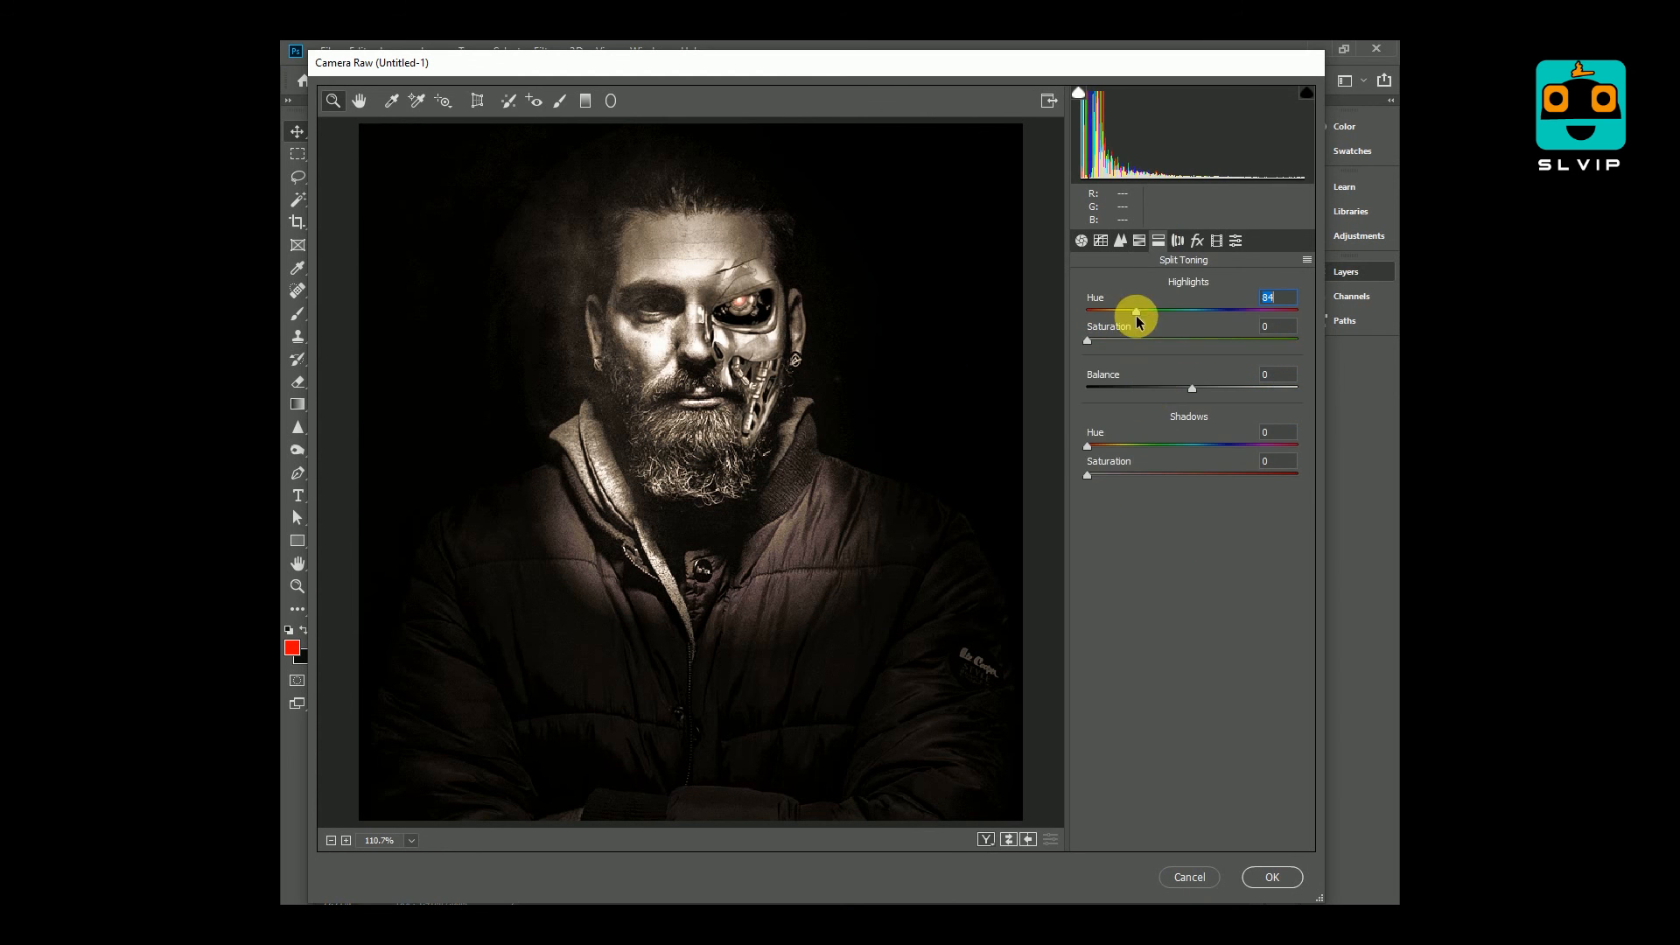
left_click(1242, 882)
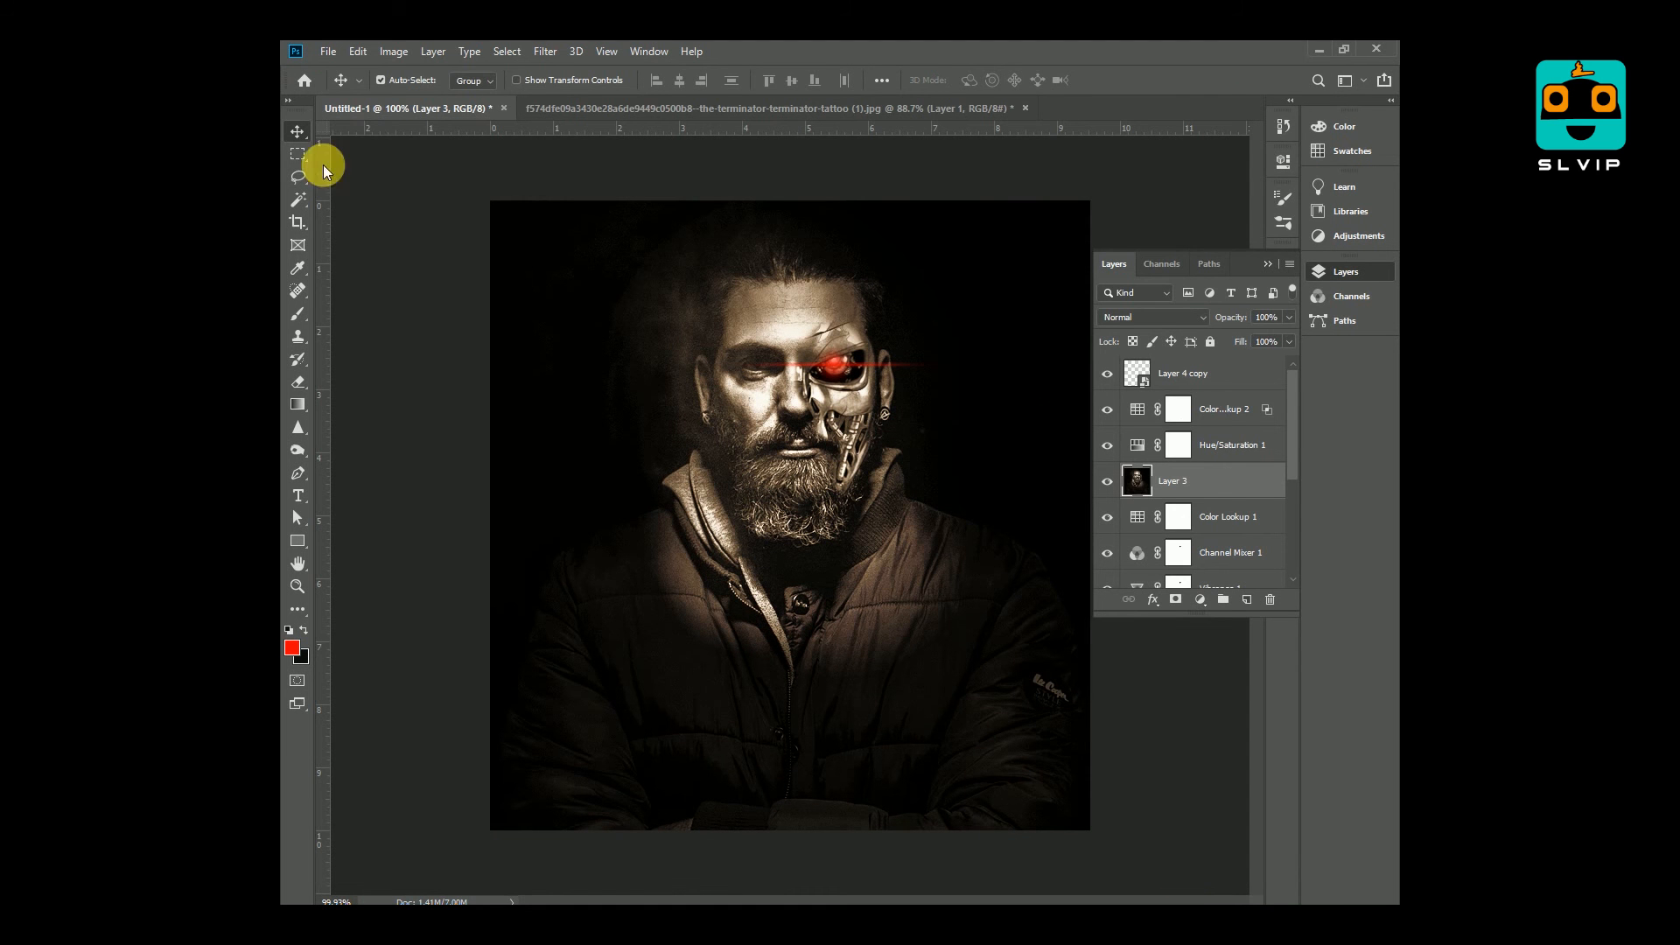
left_click(297, 131)
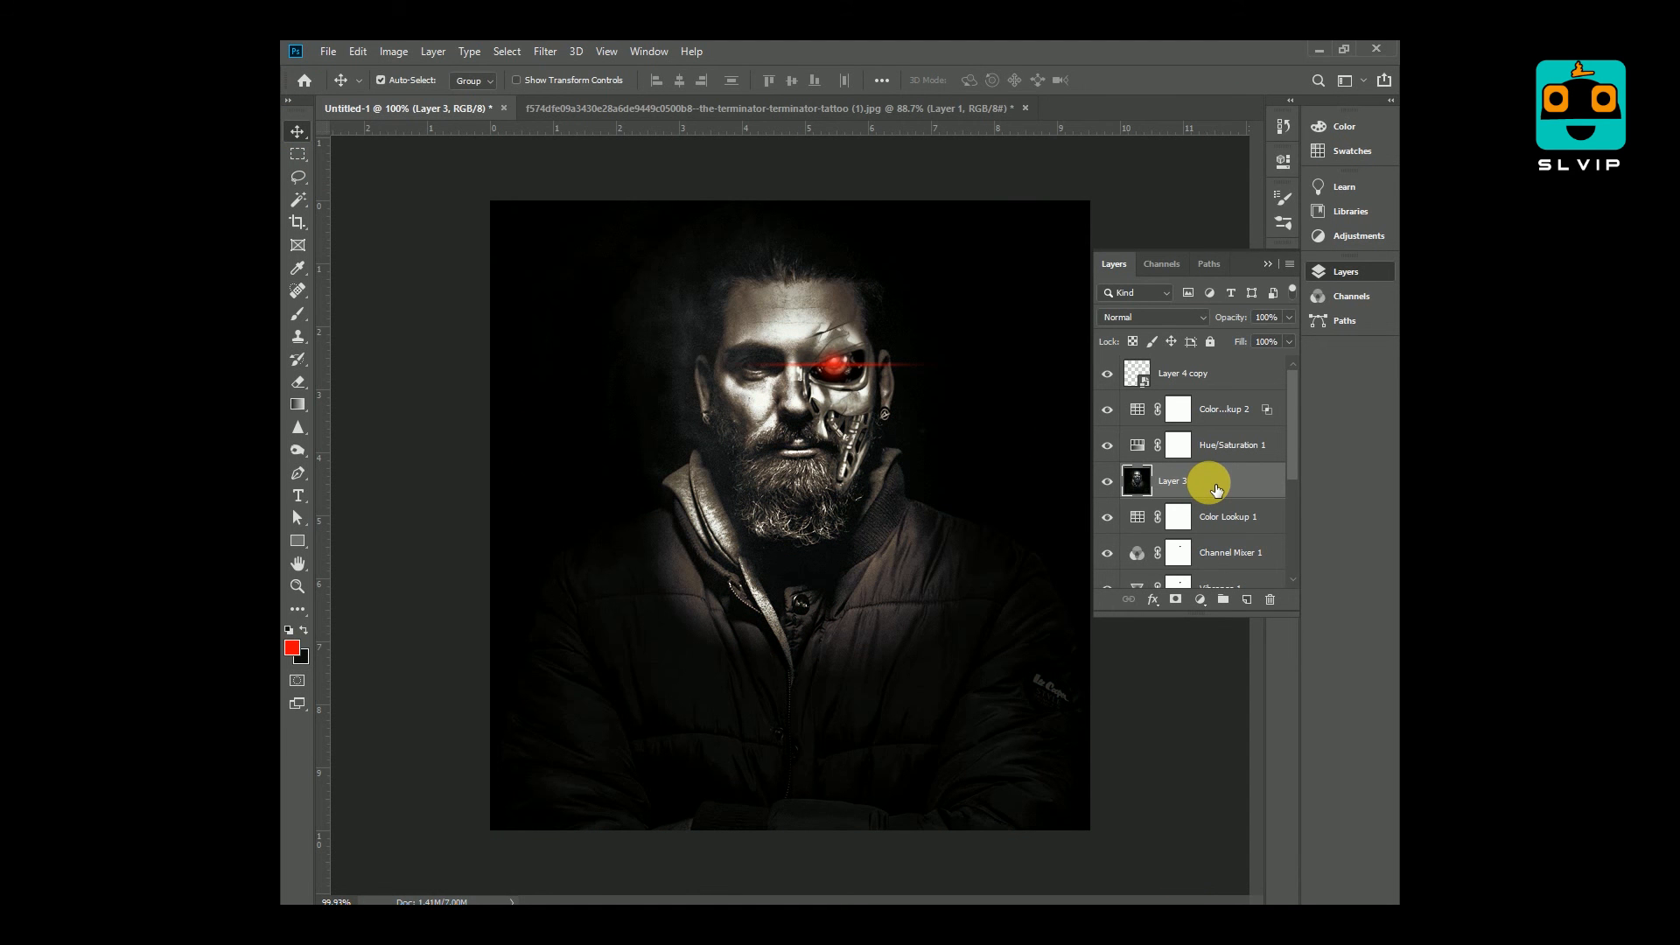
right_click(299, 133)
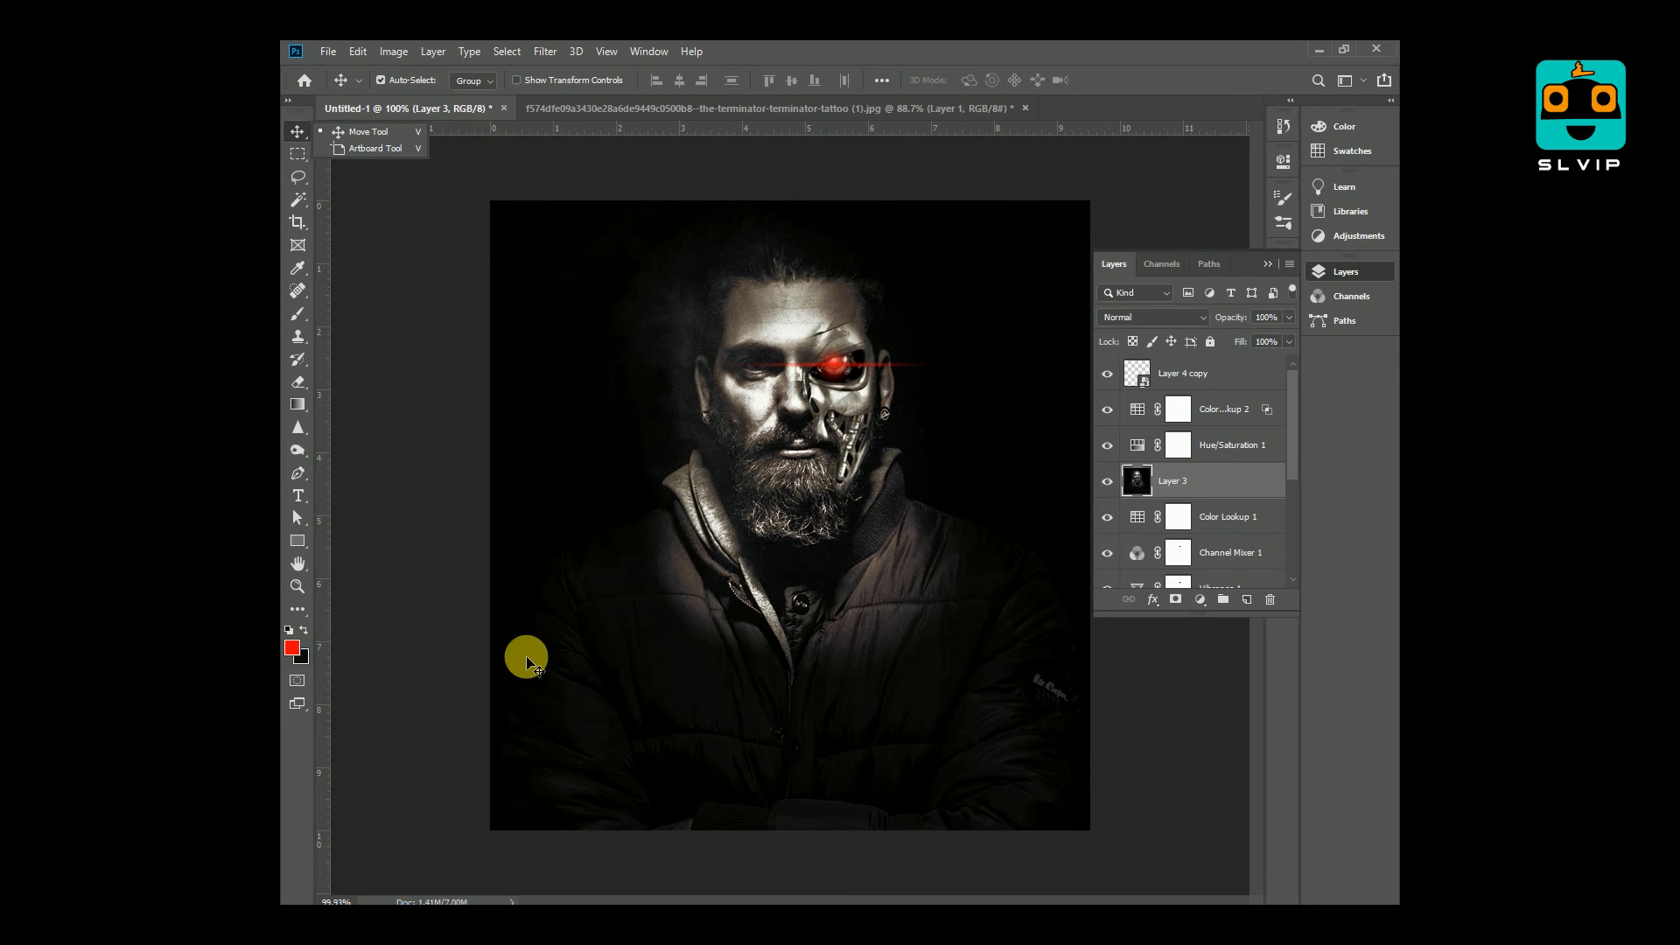
left_click(443, 657)
Step: Open details.psd in a floating window and copy its TERMINATOR FACE EFFECT title into the portrait document
scroll(1015, 775, "down", 1)
left_click(1268, 263)
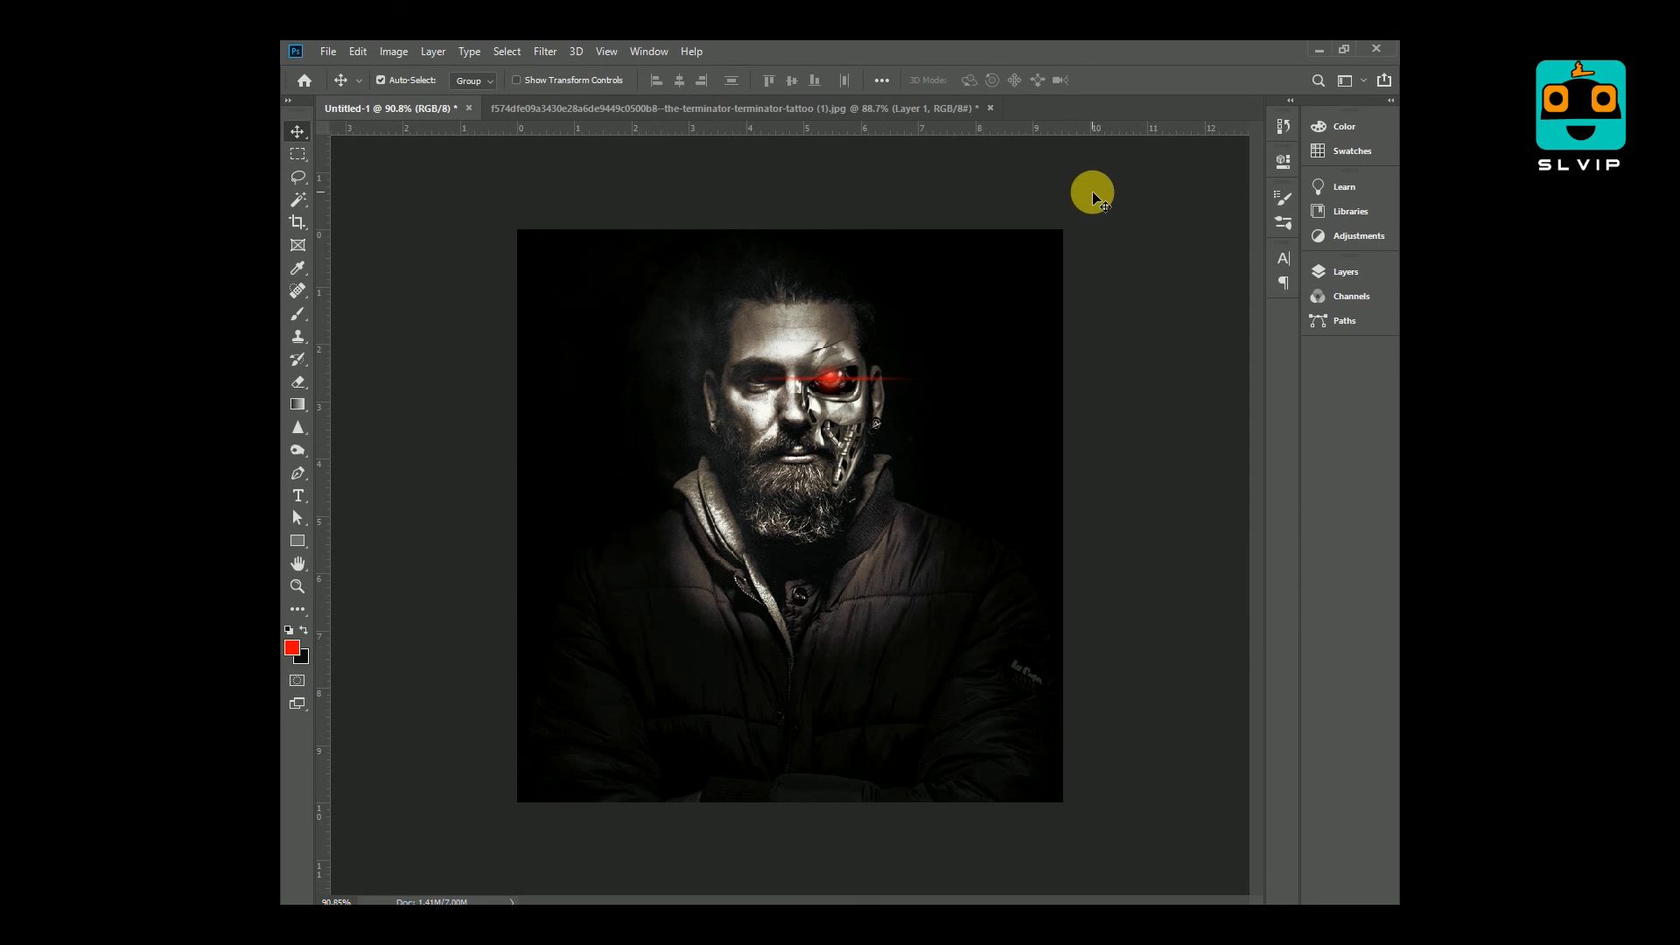
key("ctrl+o")
double_click(504, 217)
left_click_drag(1050, 107, 1053, 155)
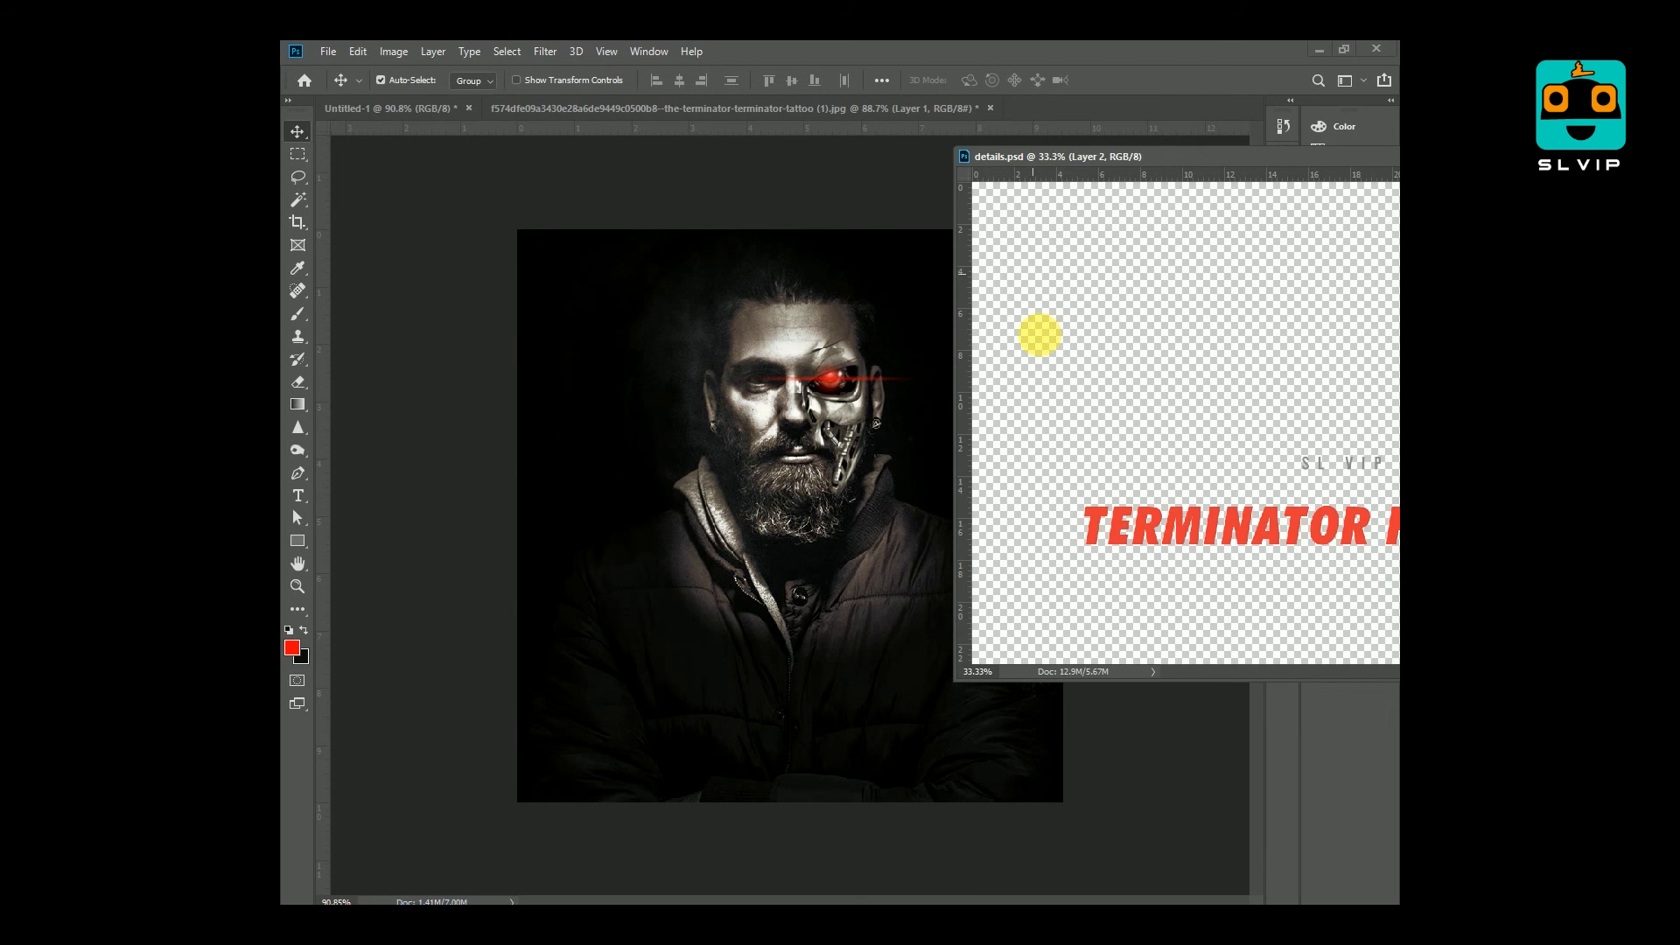
left_click_drag(1129, 519, 610, 602)
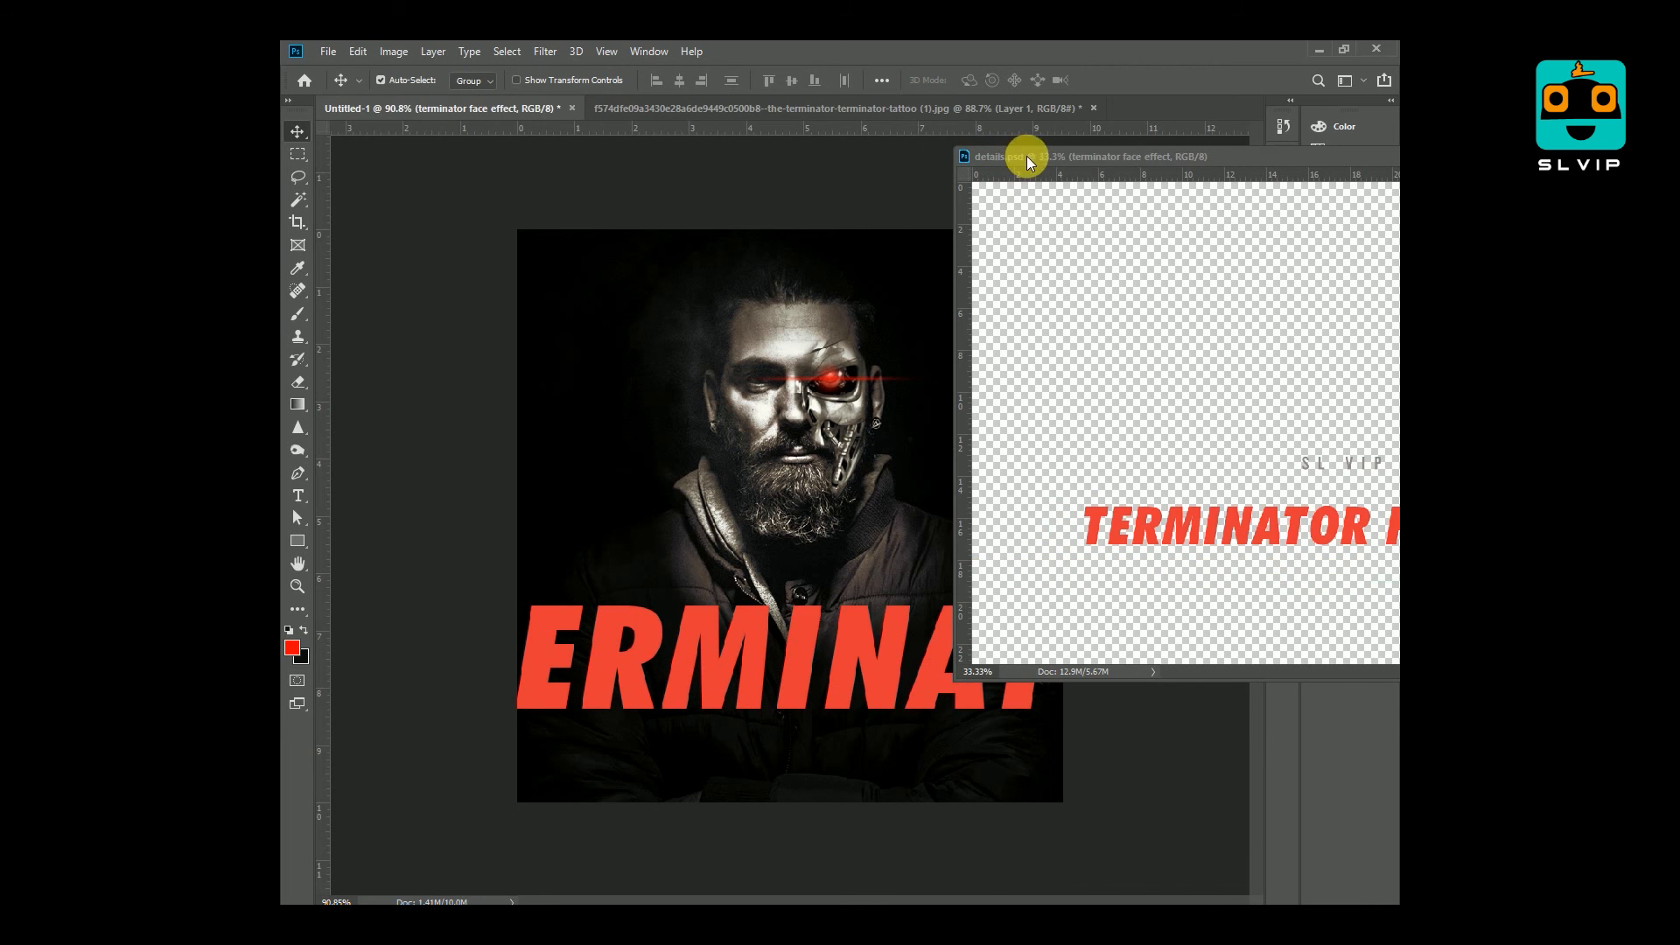
Step: Copy the SL VIP FILM POSTER DESIGN subtitle and the cyan light line into the portrait, then close details.psd
left_click_drag(1027, 156, 928, 133)
left_click_drag(1223, 440, 672, 549)
left_click_drag(1290, 134, 1072, 136)
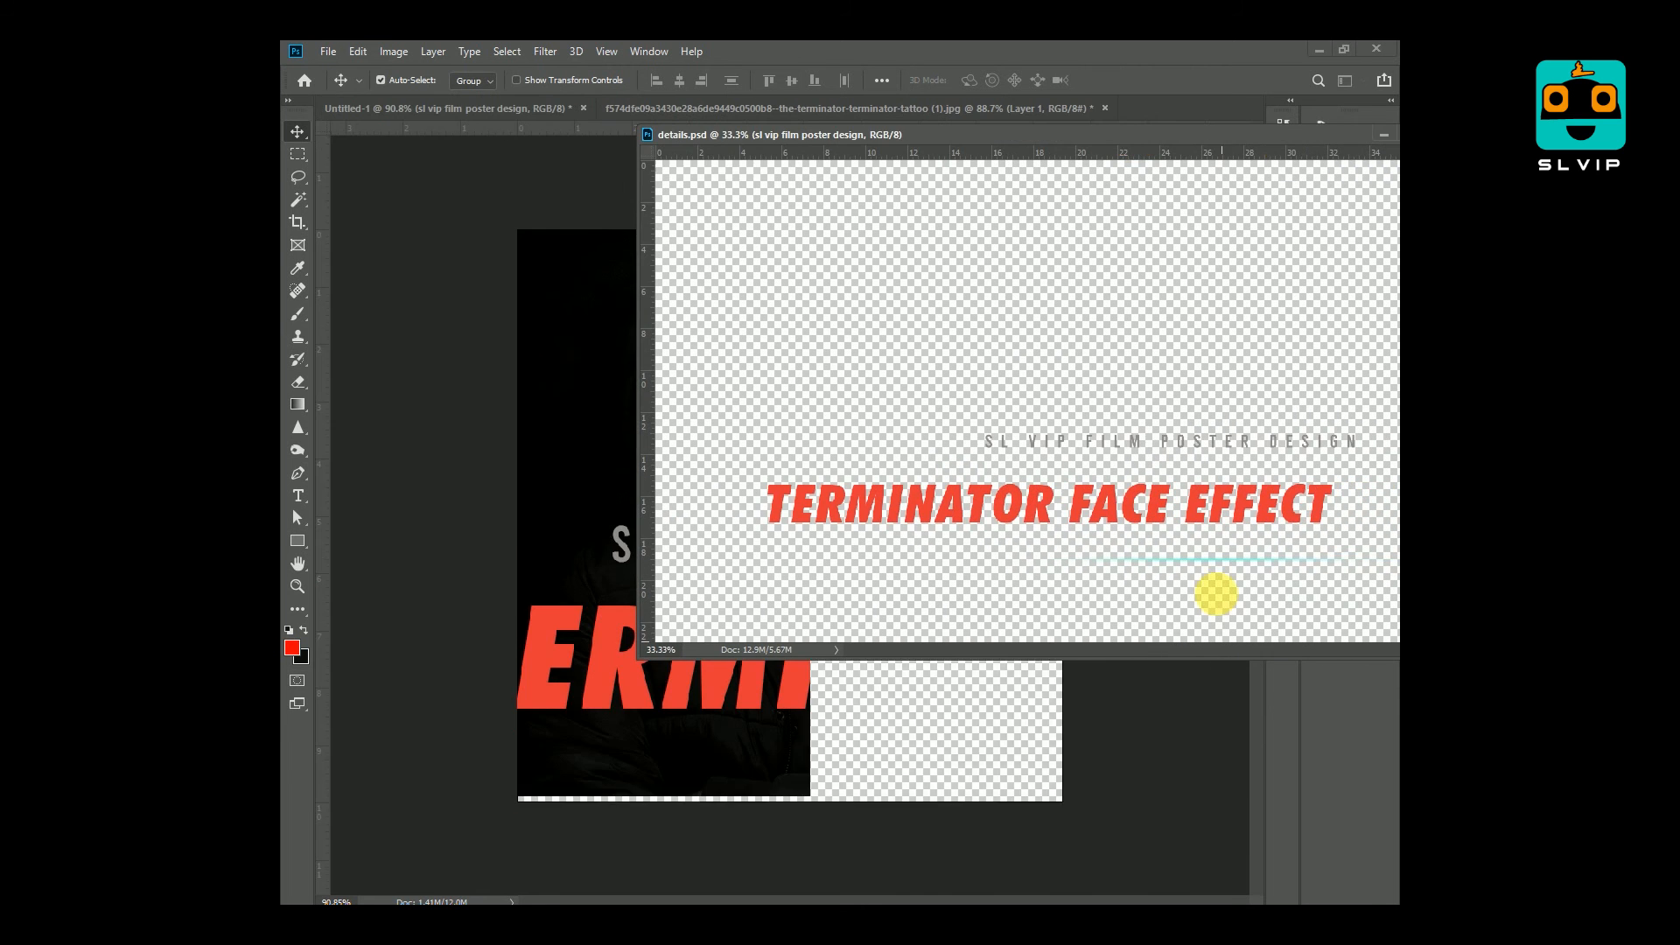
left_click_drag(1213, 558, 853, 751)
left_click_drag(1230, 137, 871, 159)
left_click(1074, 157)
Step: Scale the TERMINATOR FACE EFFECT title down to fit within the poster width and centre it horizontally on the canvas
left_click_drag(879, 646, 810, 656)
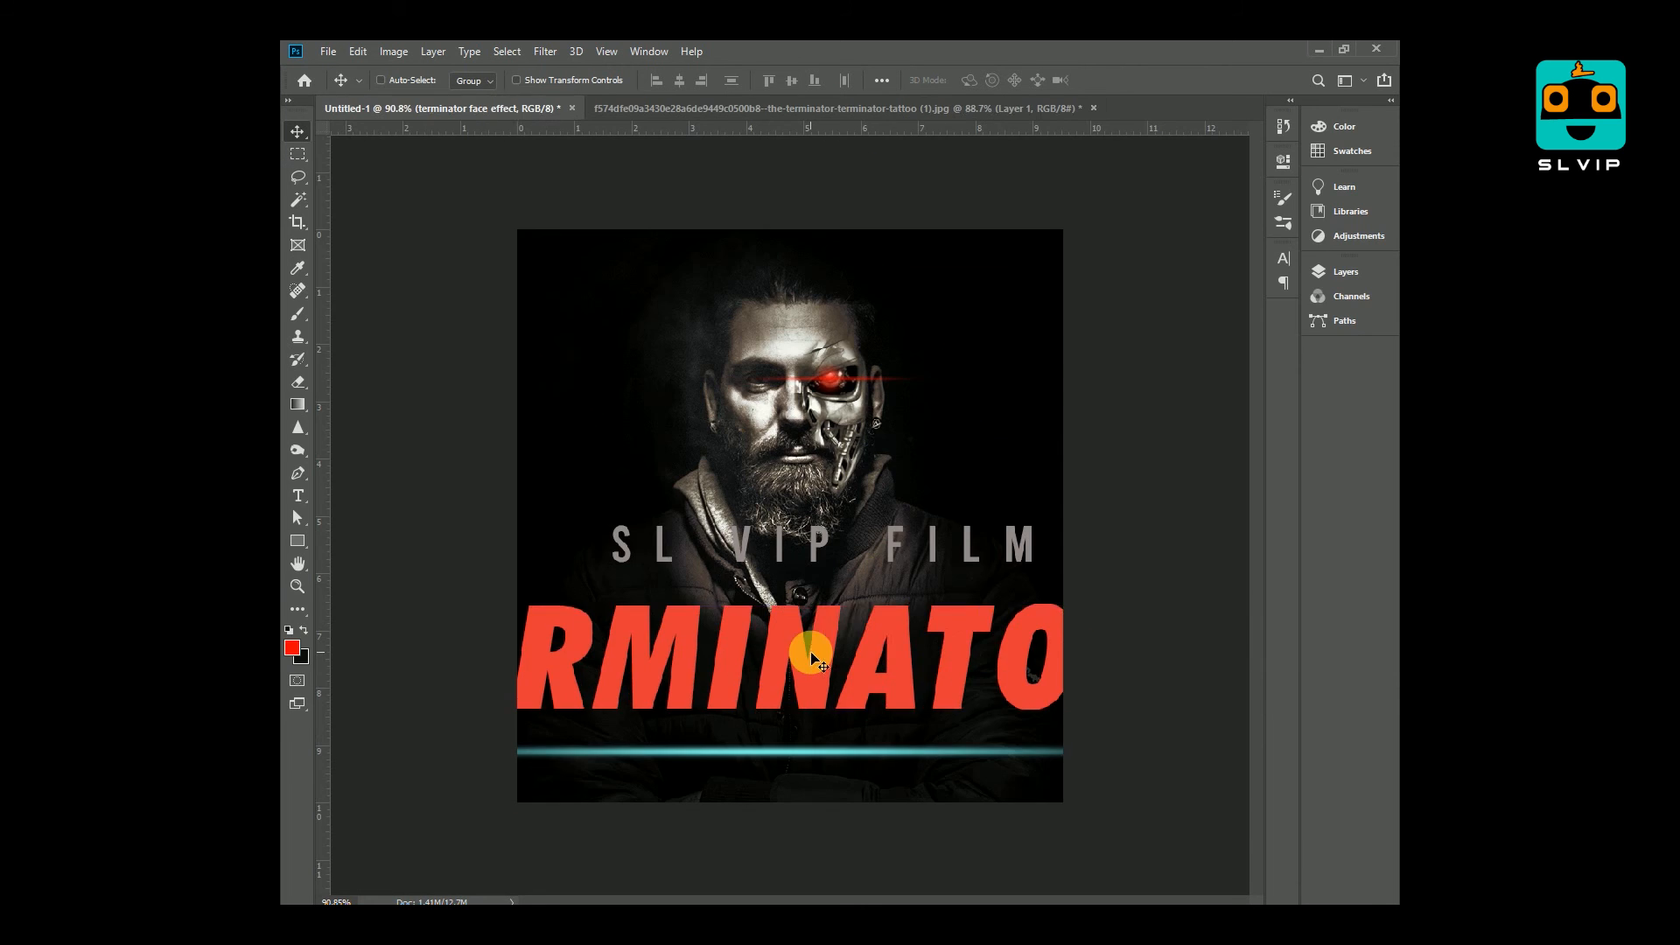
key("ctrl+t")
scroll(482, 602, "down", 1)
left_click_drag(413, 578, 851, 620)
left_click_drag(959, 648, 688, 637)
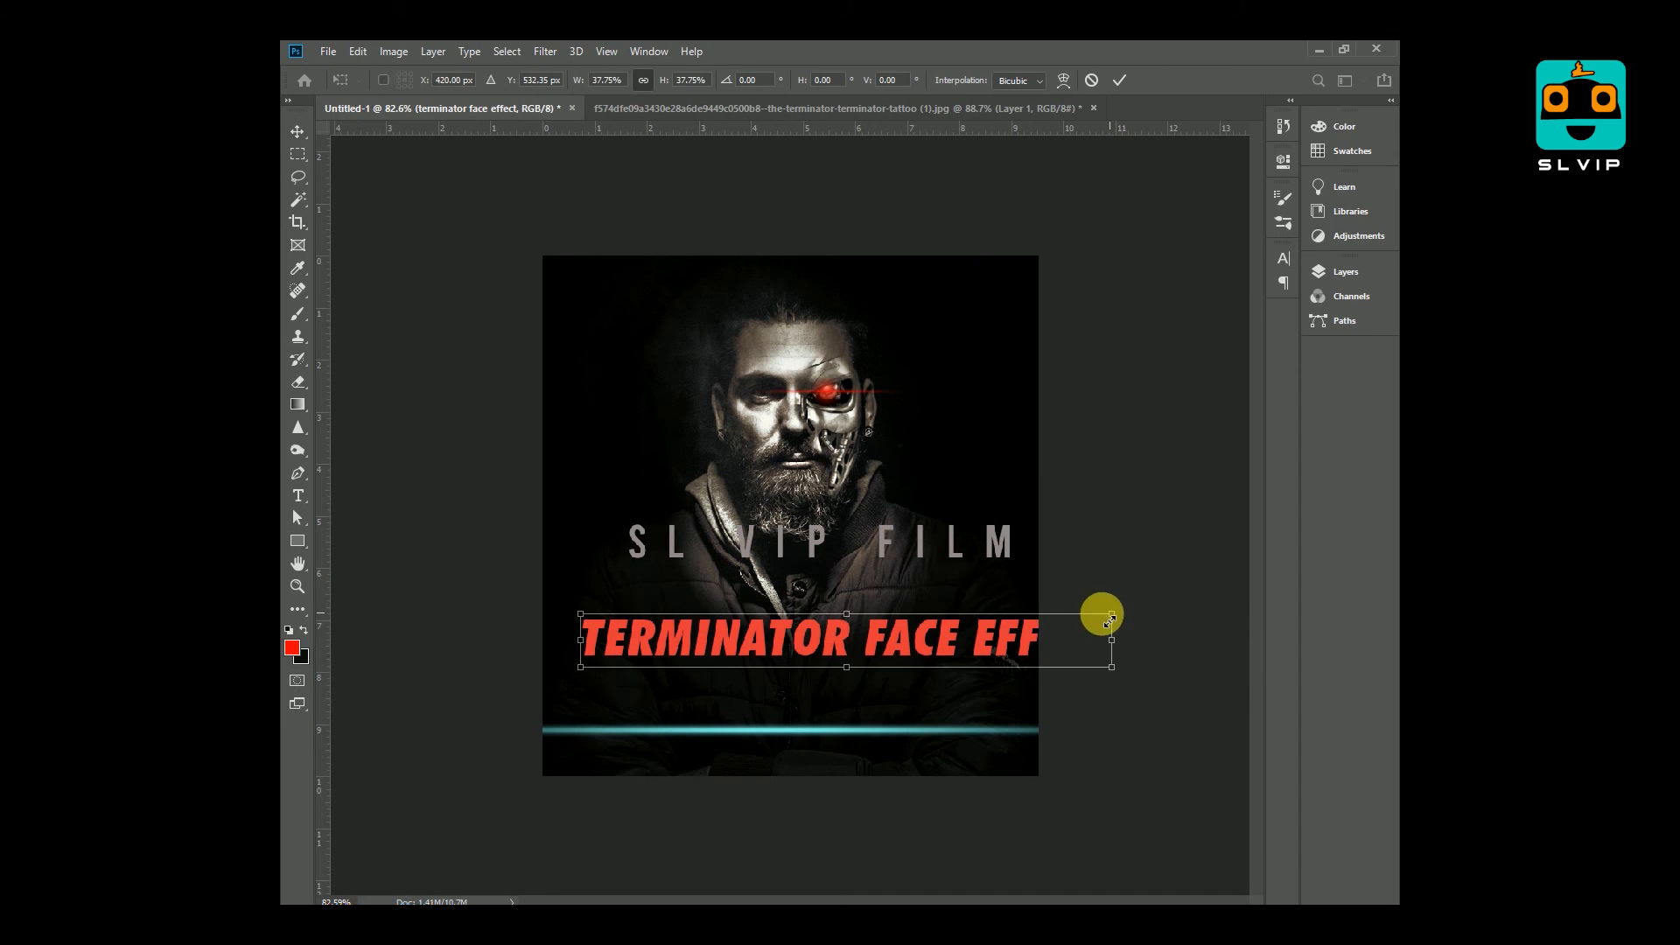
left_click_drag(1111, 612, 1052, 620)
left_click_drag(974, 642, 953, 642)
key("Return")
left_click(679, 79)
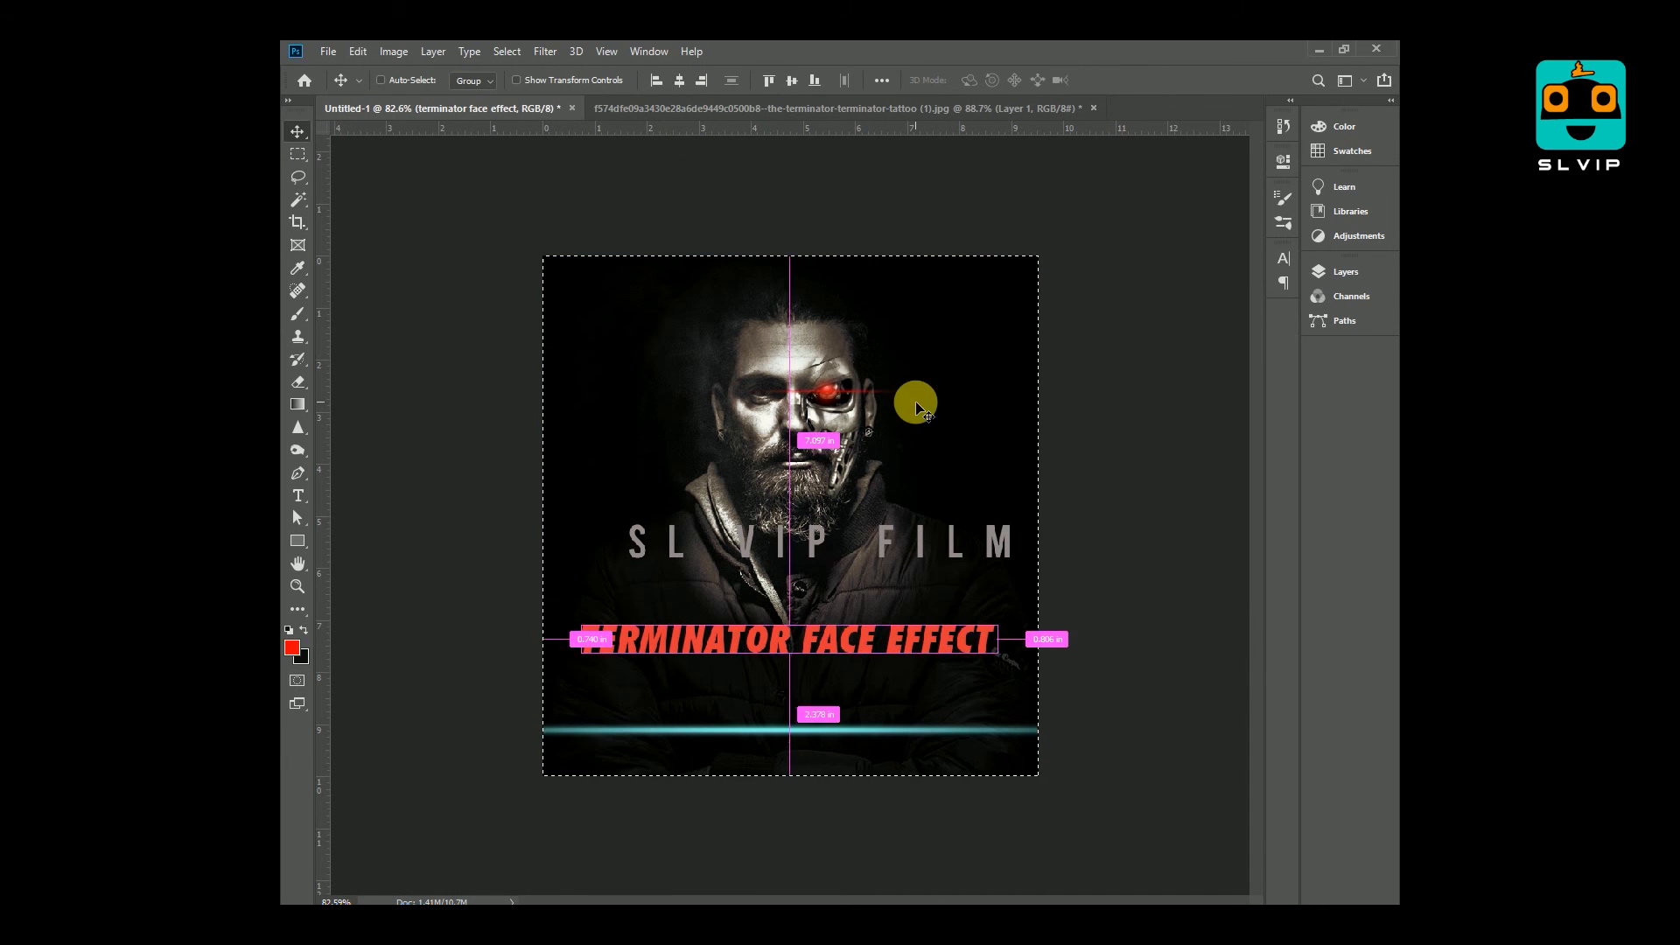
Step: Move the SL VIP FILM POSTER DESIGN subtitle below the title and scale it down to a small centred line
left_click_drag(956, 551, 939, 684)
key("ctrl+t")
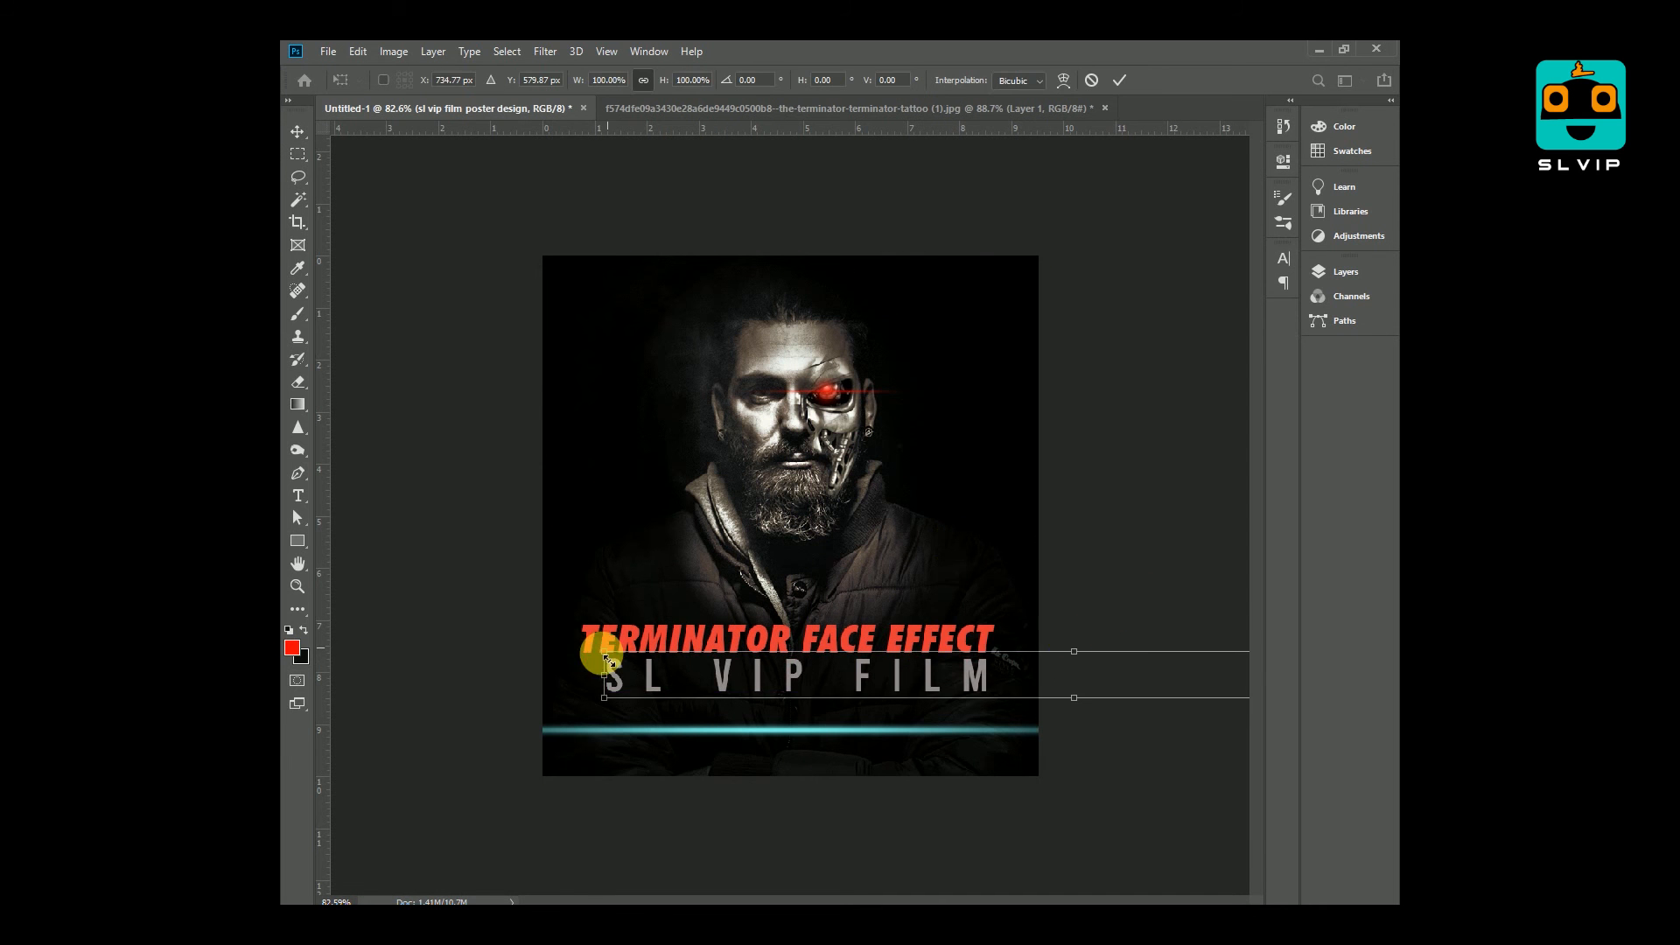
left_click_drag(600, 675, 1047, 664)
key("Return")
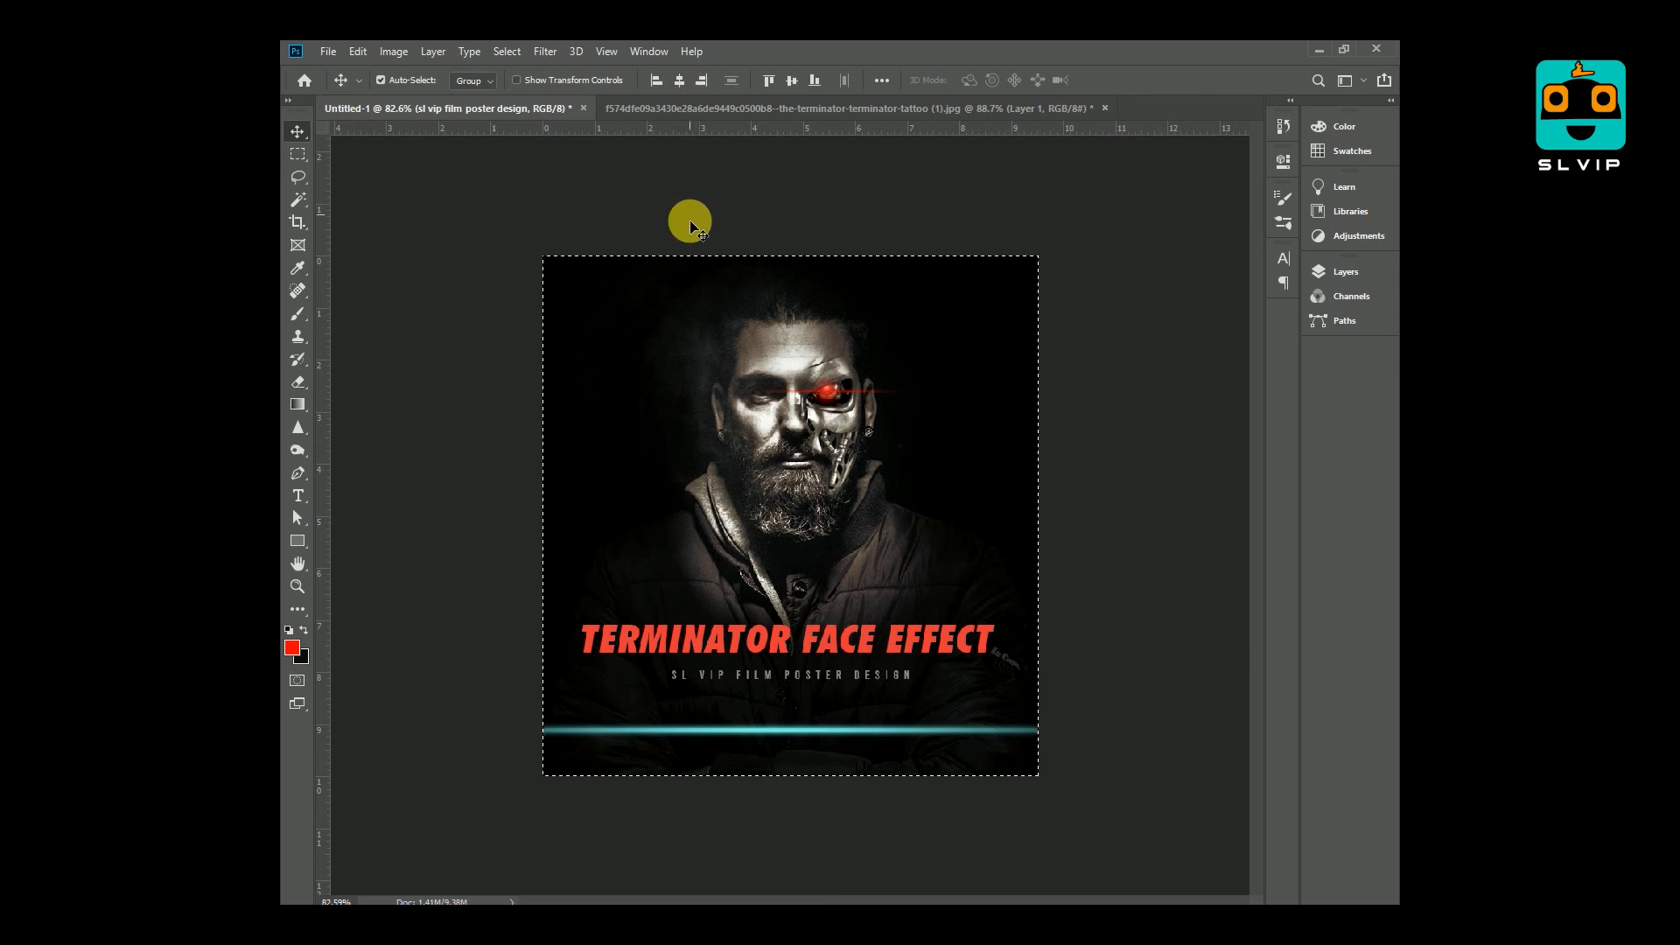
Step: Clear the canvas selection and move the title and subtitle lower and closer together on the poster
key("ctrl+d")
key("ctrl+1")
key("f")
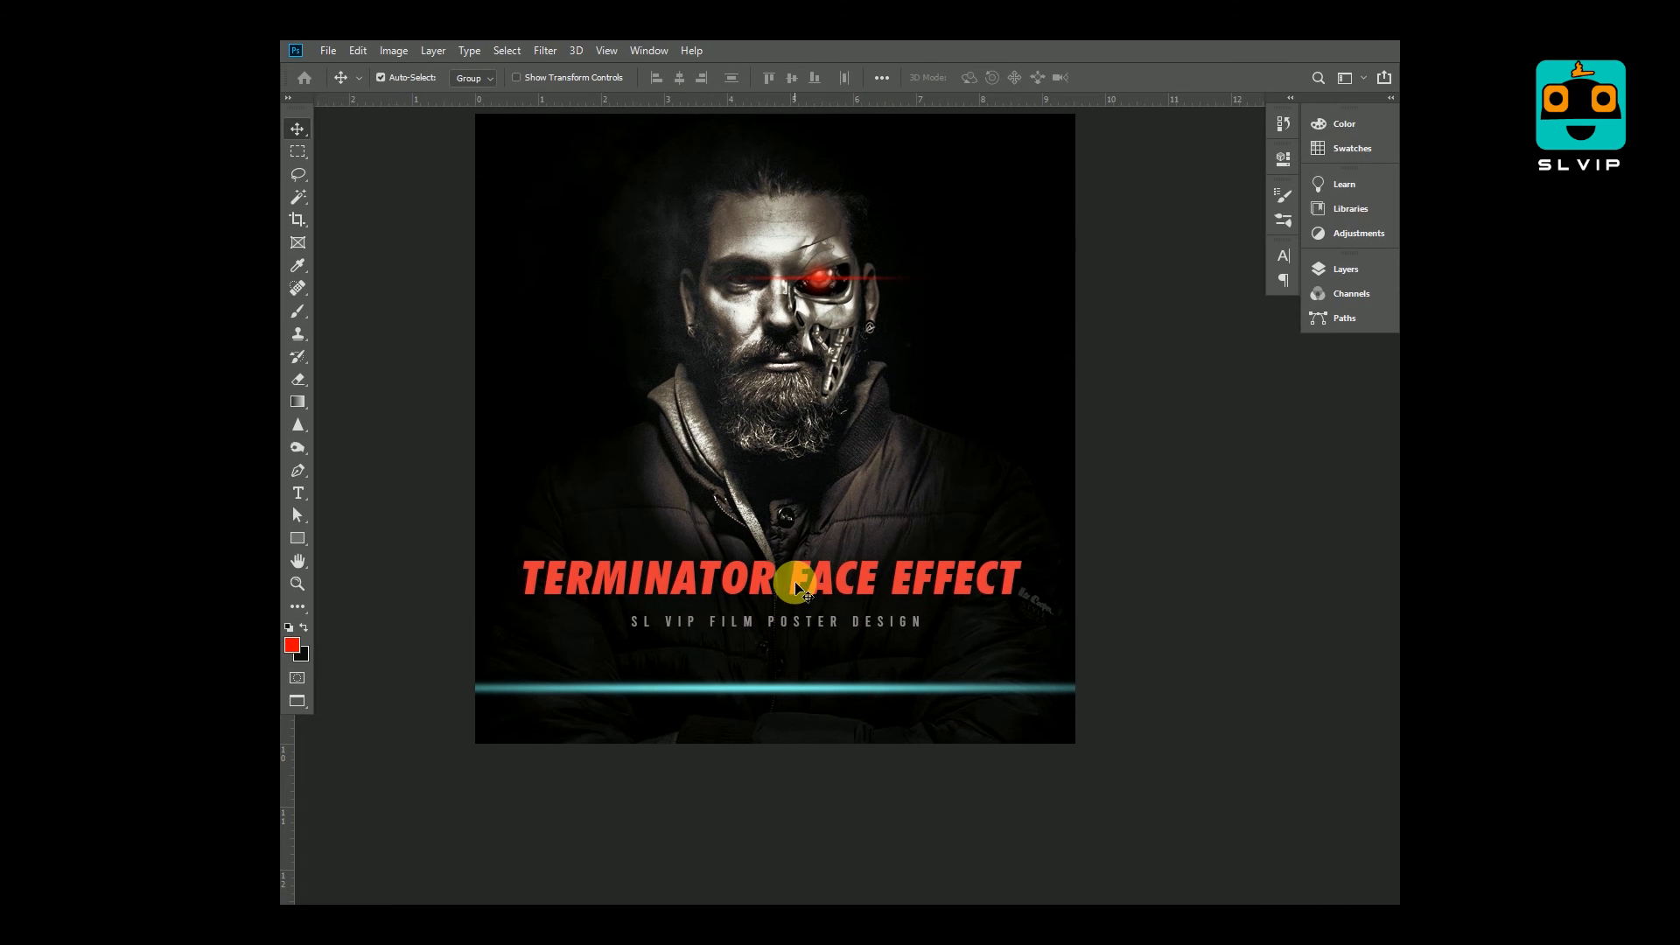
left_click_drag(796, 617, 785, 647)
key("ctrl+0")
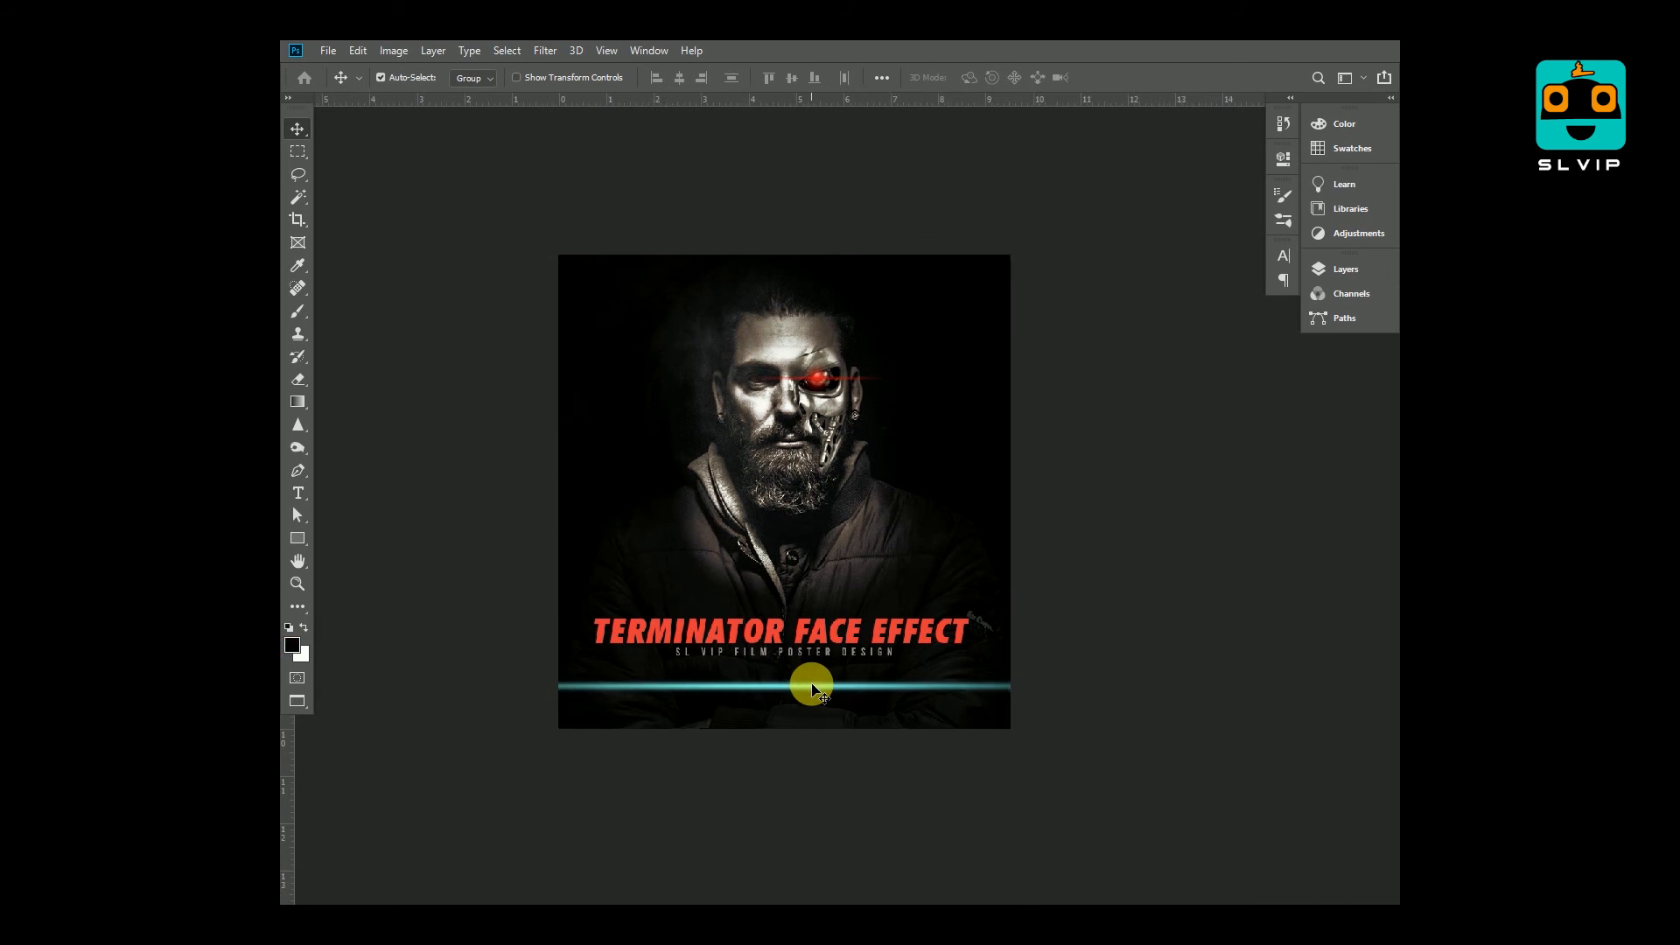
Step: Move the cyan light line above the title and scale it down to a shorter, thinner streak
key("shift+f")
left_click_drag(807, 707, 817, 615)
key("ctrl+t")
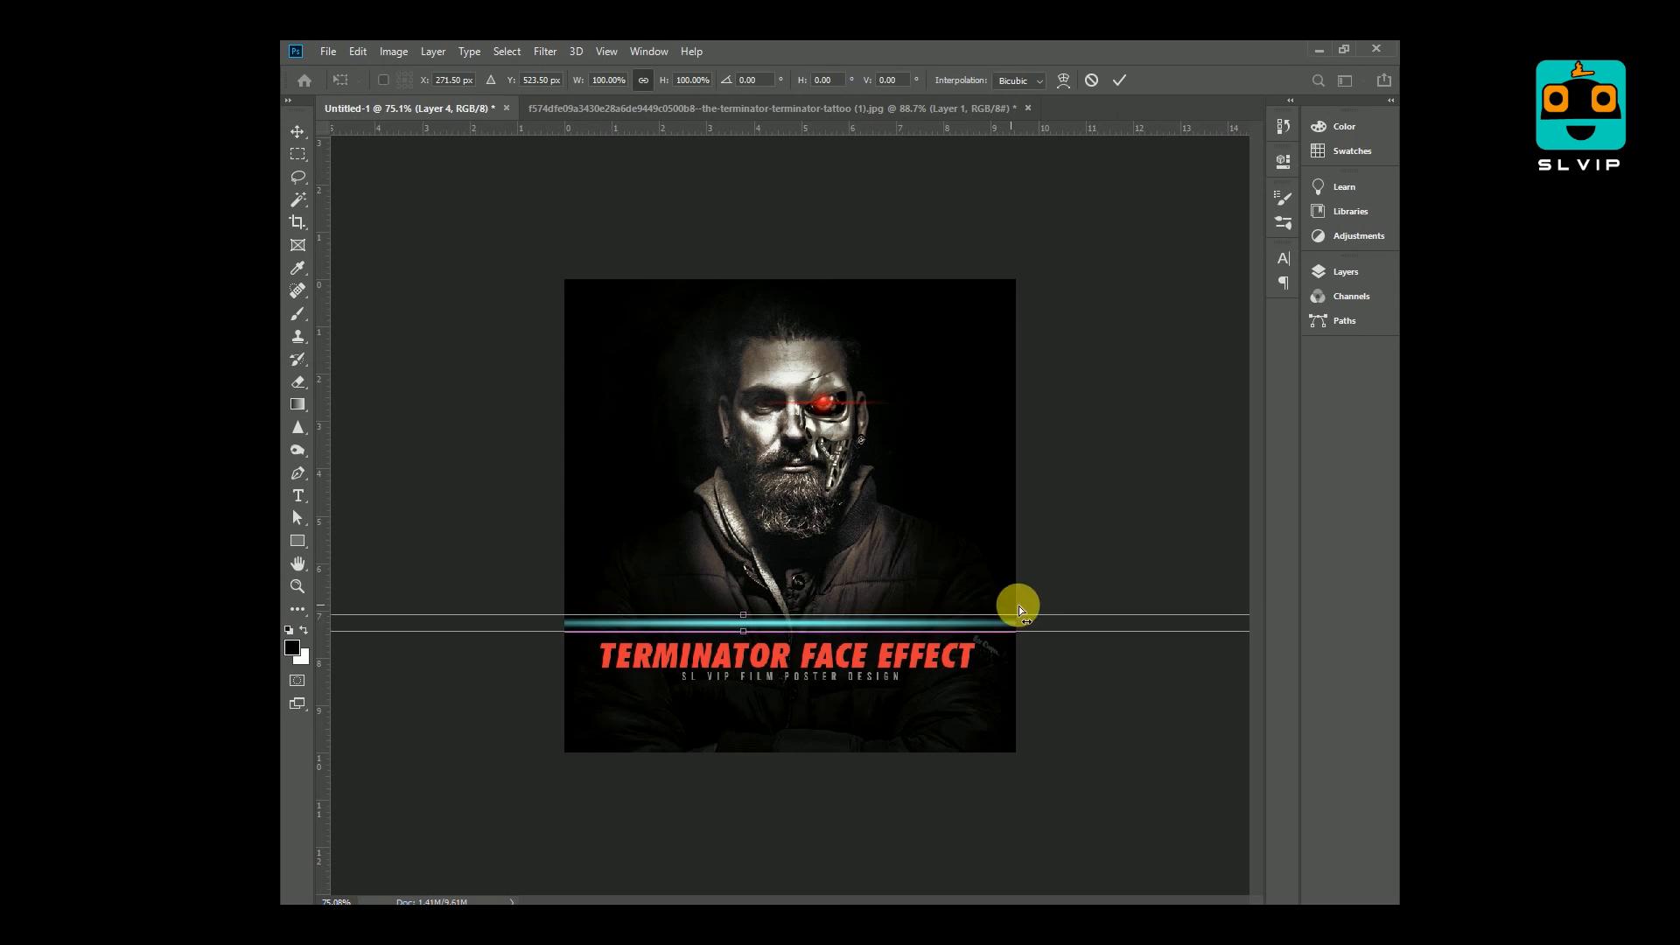
key("ctrl+0")
left_click_drag(1208, 603, 901, 607)
key("Return")
scroll(825, 551, "up", 8)
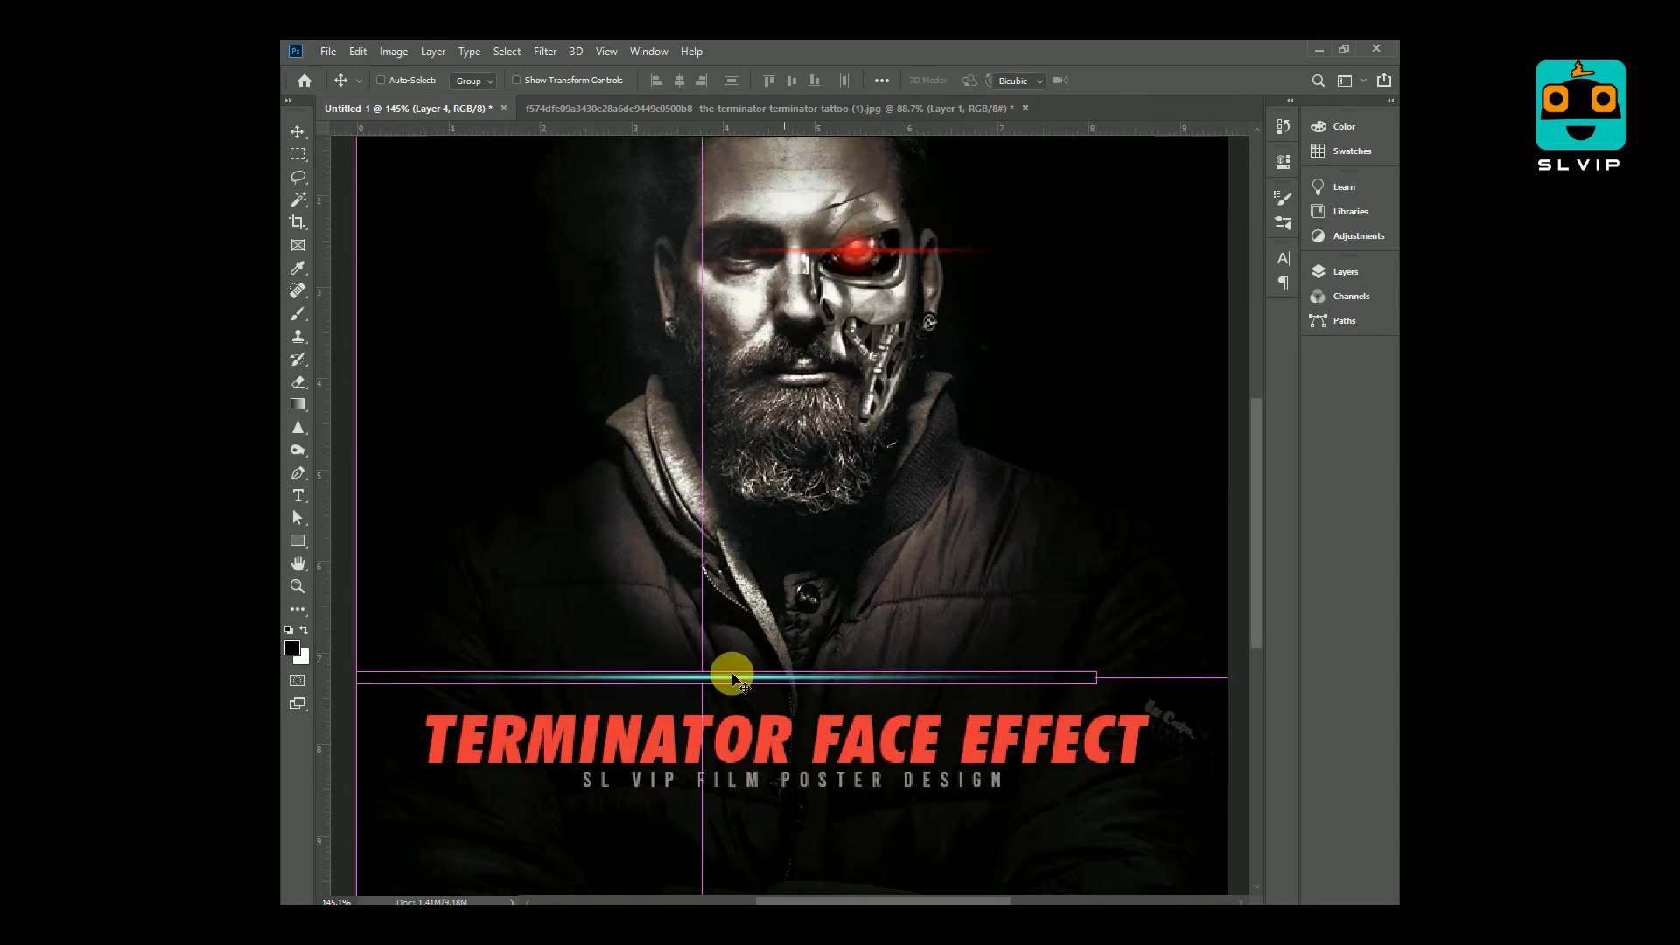
key("ctrl+t")
left_click_drag(747, 650, 747, 648)
key("Return")
Step: Centre the cyan streak horizontally on the canvas and fit it between the title and a slightly lowered subtitle
scroll(755, 655, "down", 6)
key("ctrl+a")
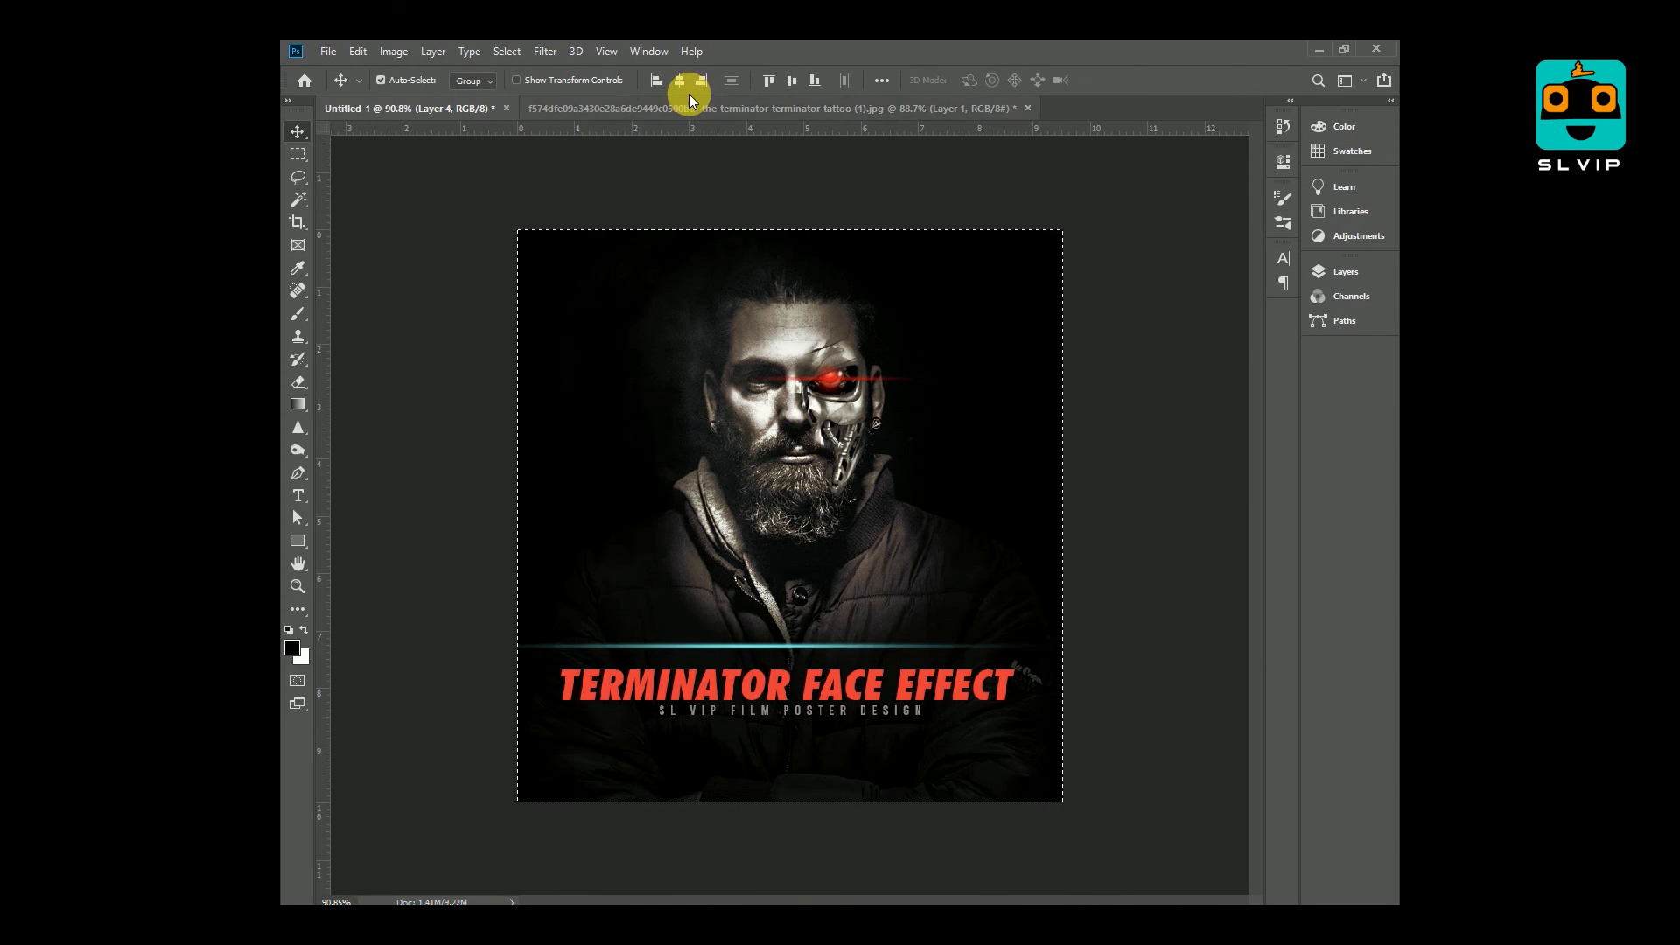
left_click(680, 81)
key("ctrl+d")
left_click(807, 655)
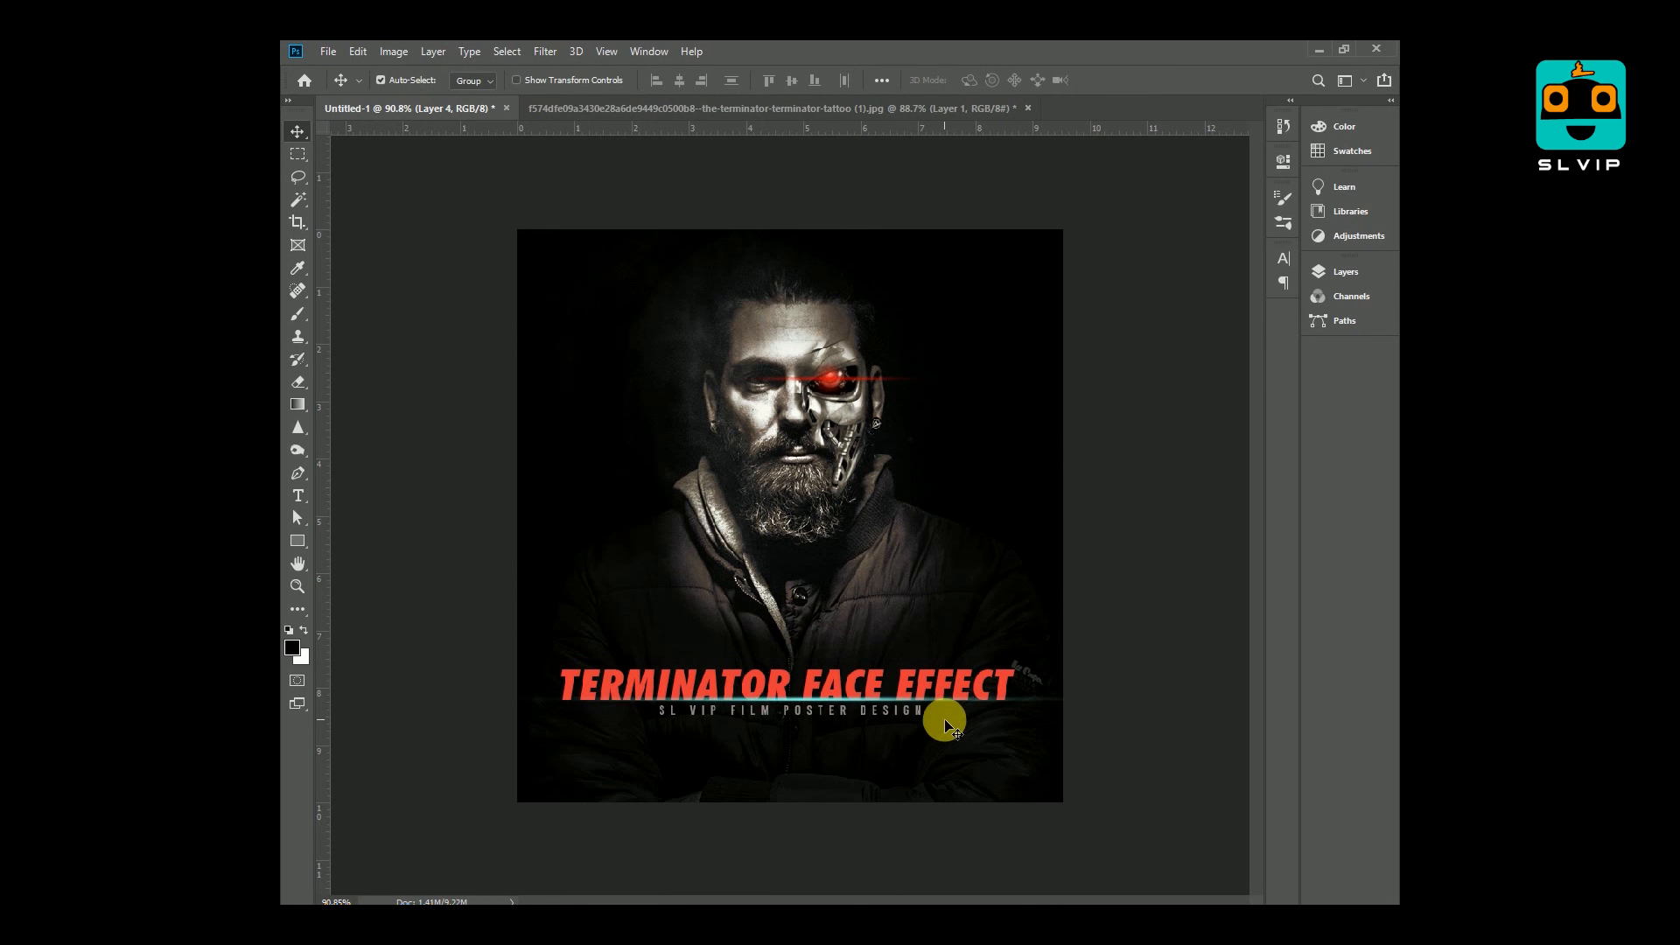
left_click(867, 716)
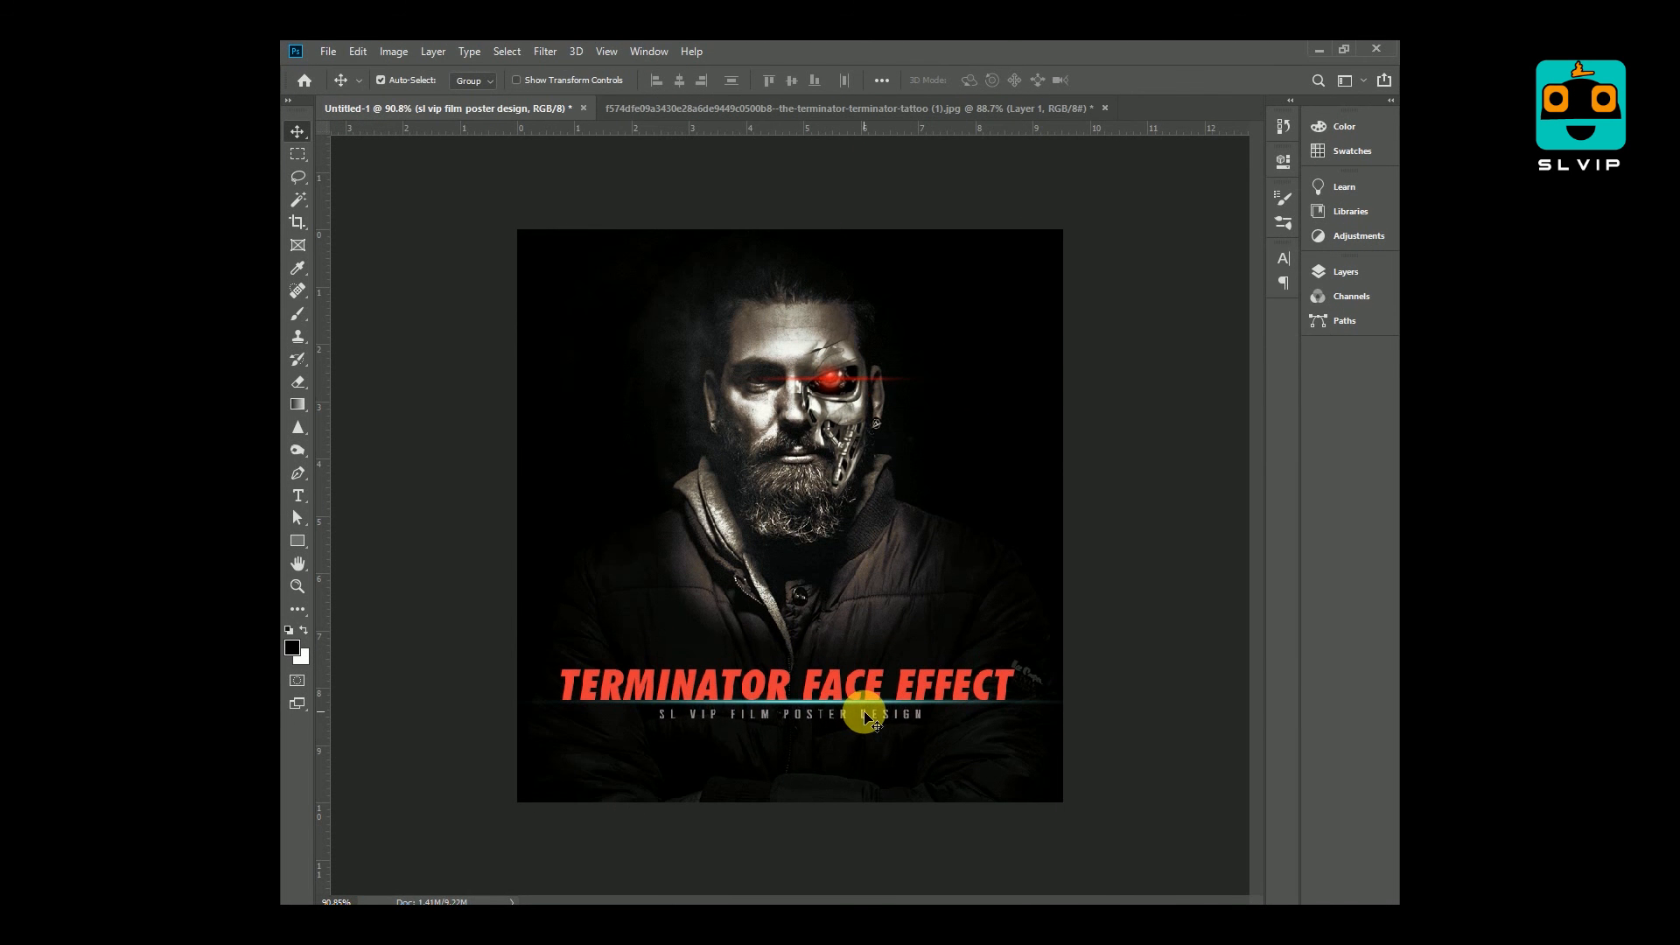
Step: Add a linear black-to-transparent Gradient Fill at 90° above Layer 4 copy and set its scale to 199%
left_click(1345, 271)
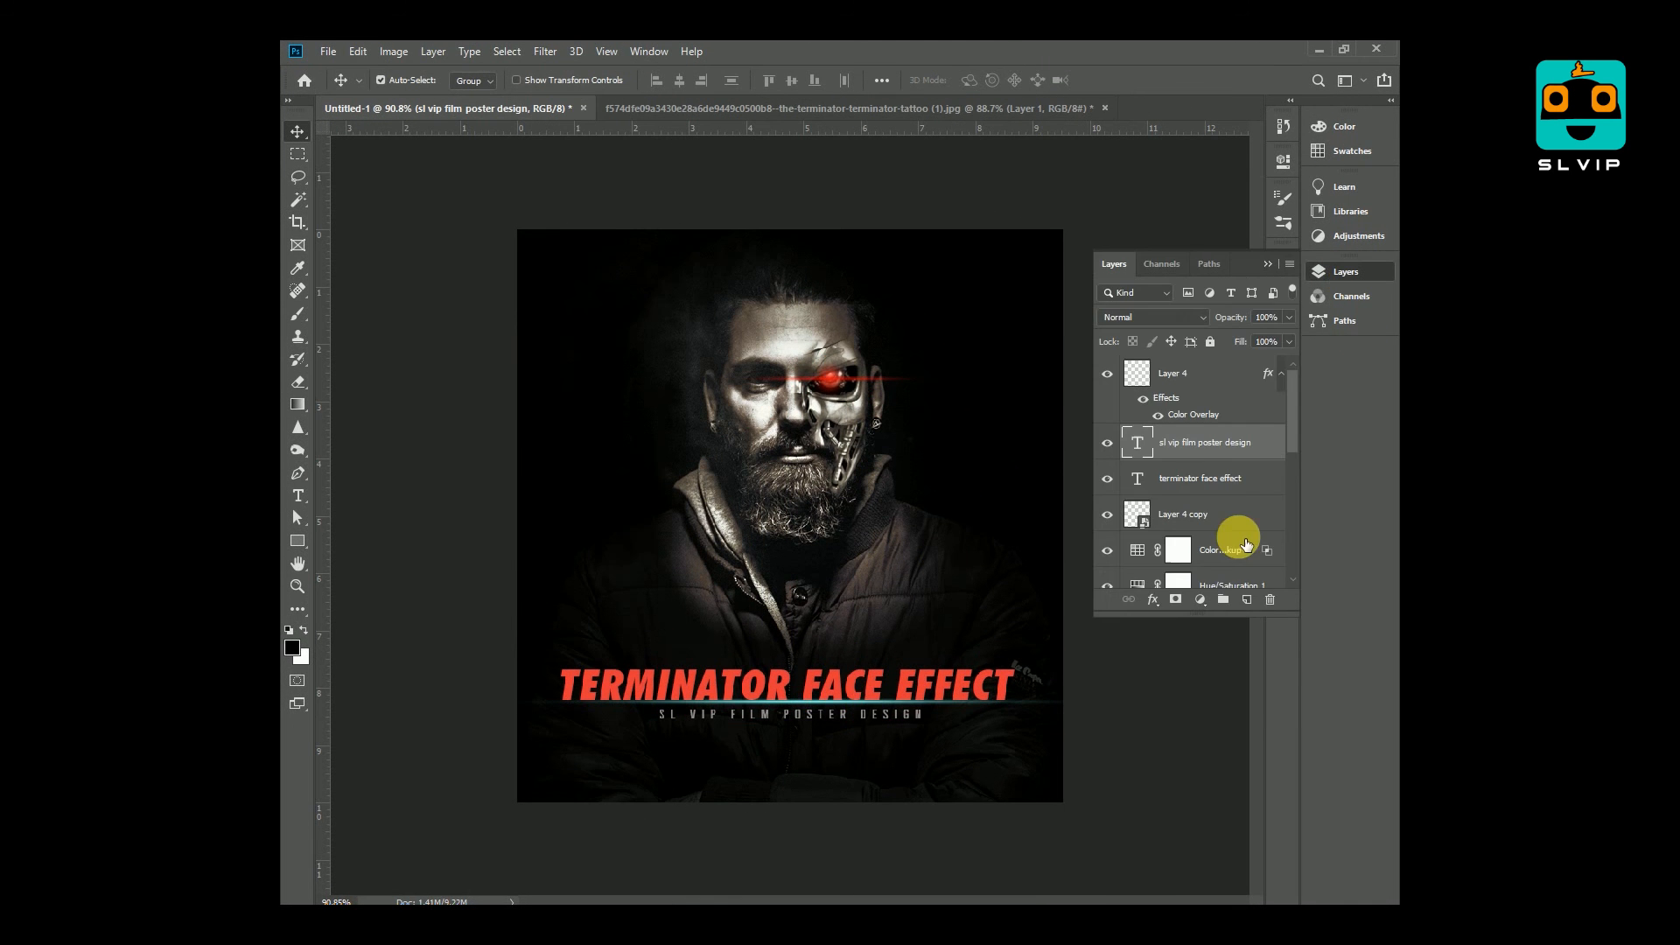
left_click(1253, 516)
left_click(1200, 599)
left_click(1217, 307)
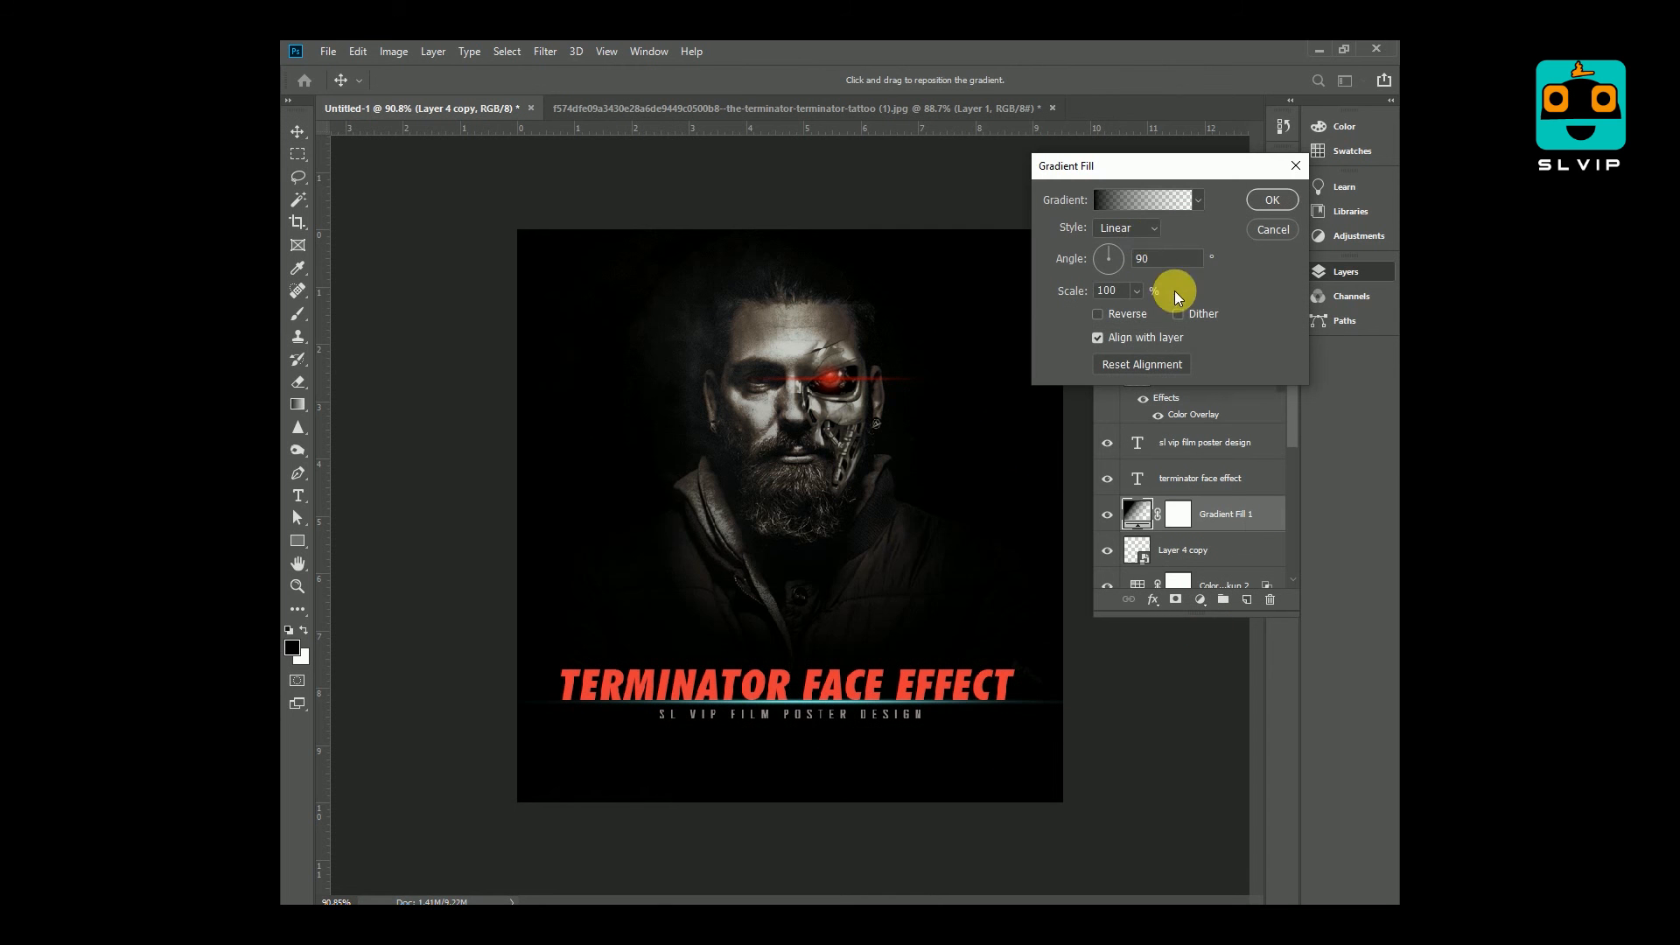
left_click(1136, 291)
left_click(1145, 309)
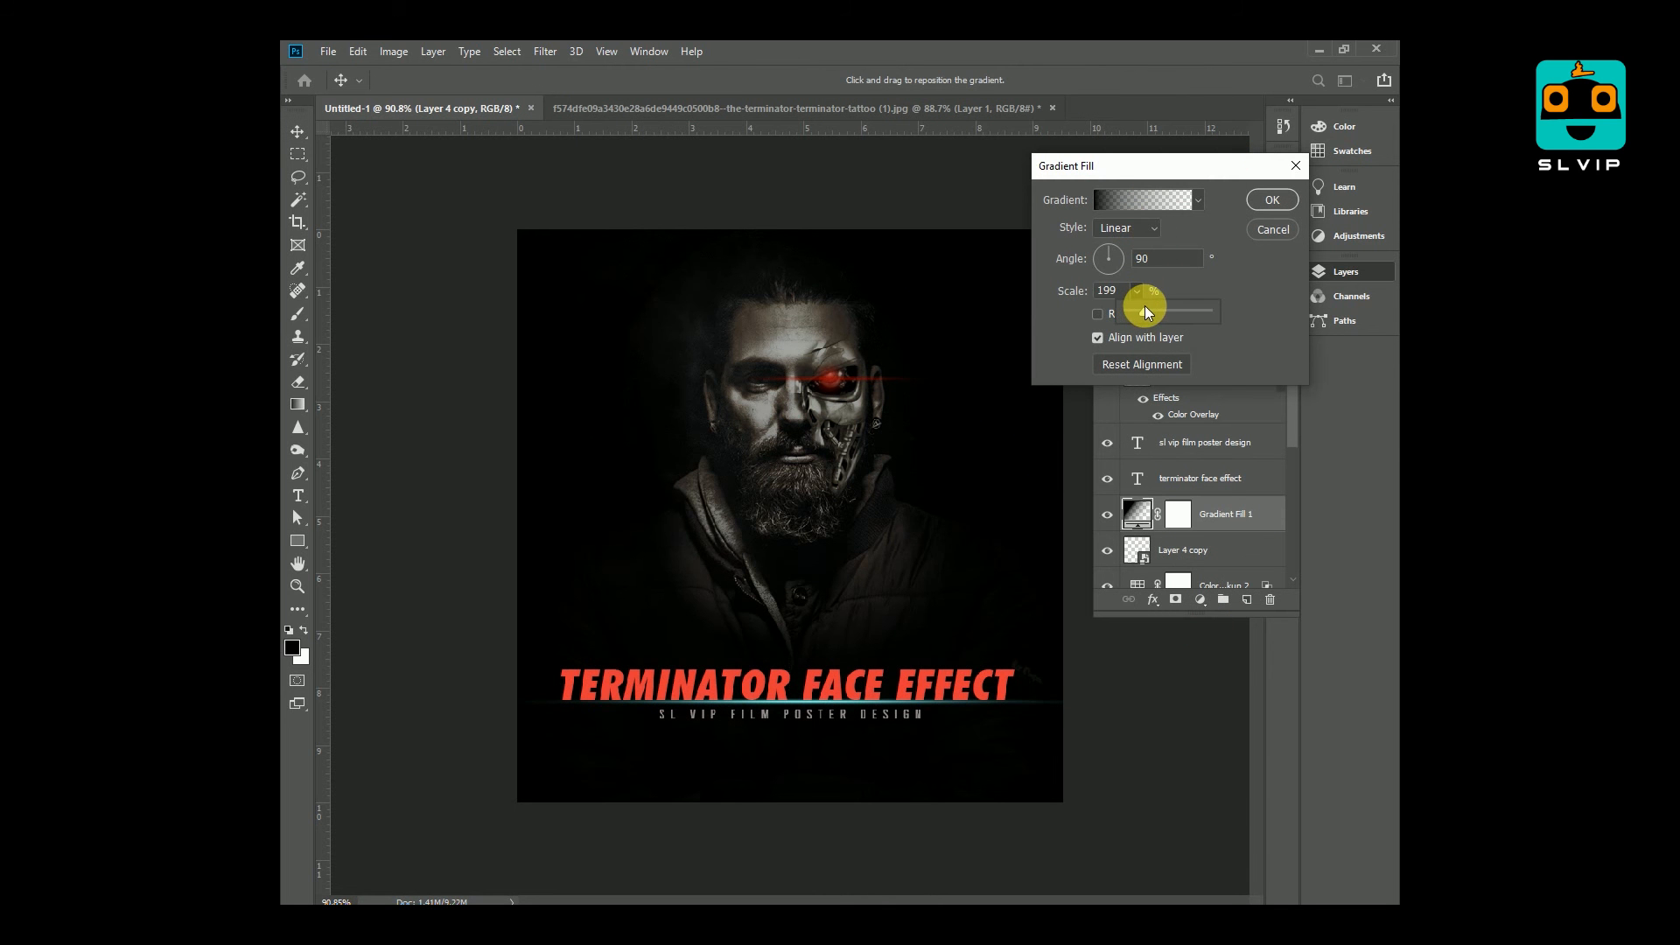
left_click(1163, 224)
Step: Edit the fill's gradient by moving its 0% opacity stop to location 76 and shifting the midpoint, then apply it
left_click(1146, 199)
left_click_drag(1358, 403, 1260, 403)
left_click_drag(1132, 410, 1113, 418)
left_click_drag(1258, 402, 1279, 406)
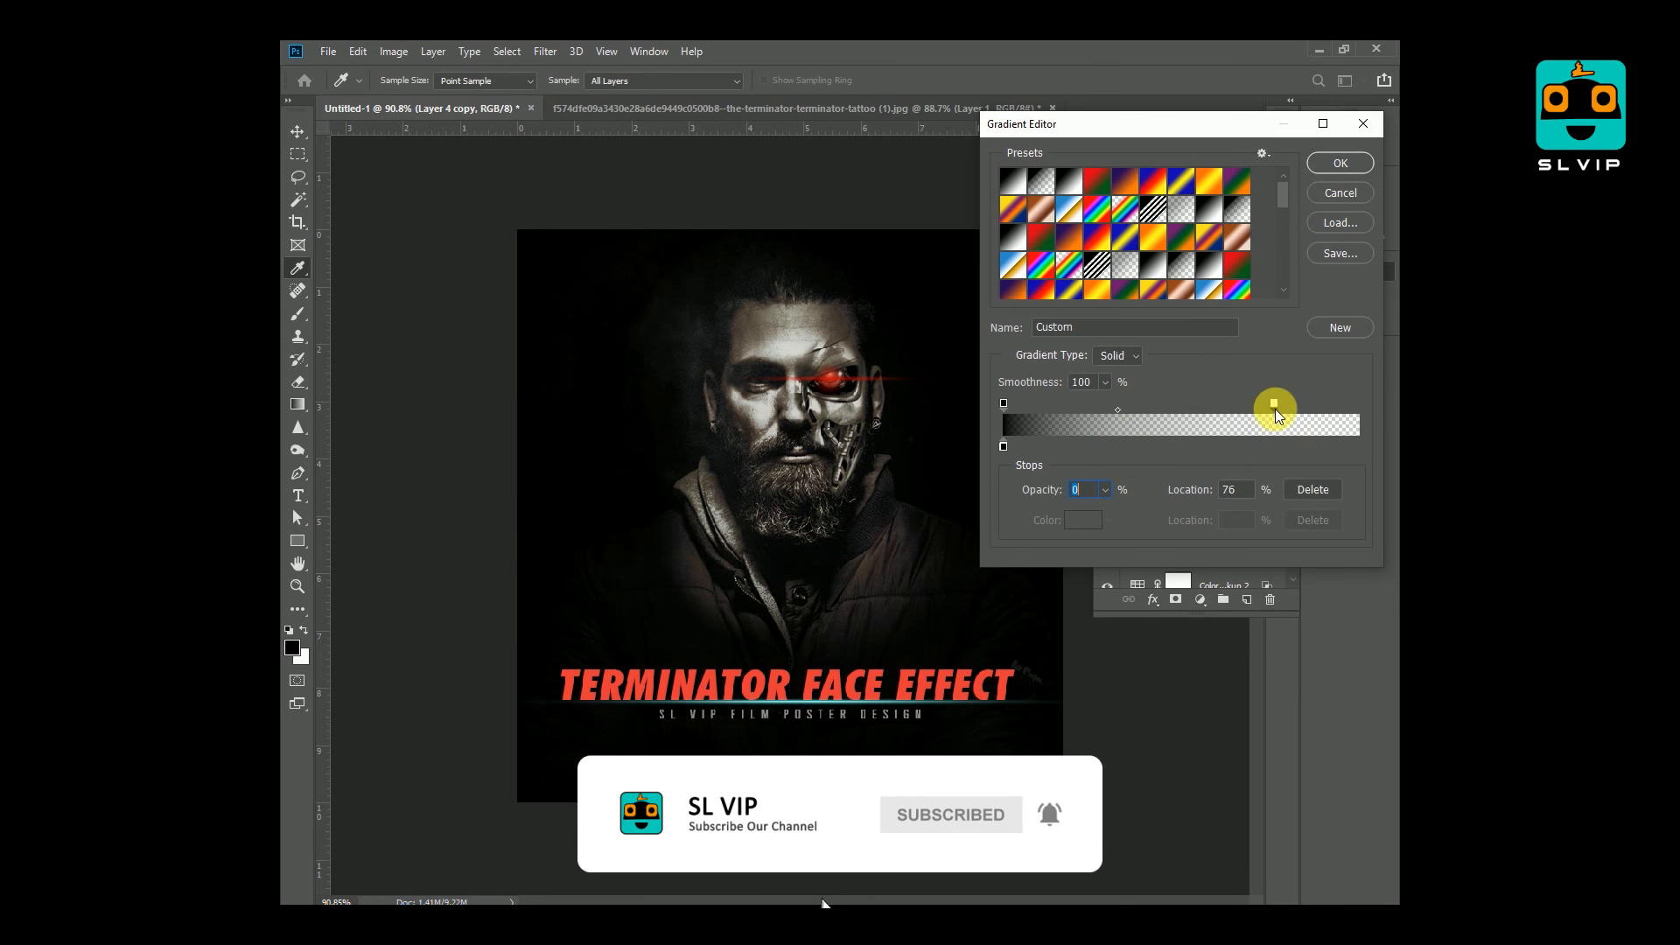
key("Return")
key("Return")
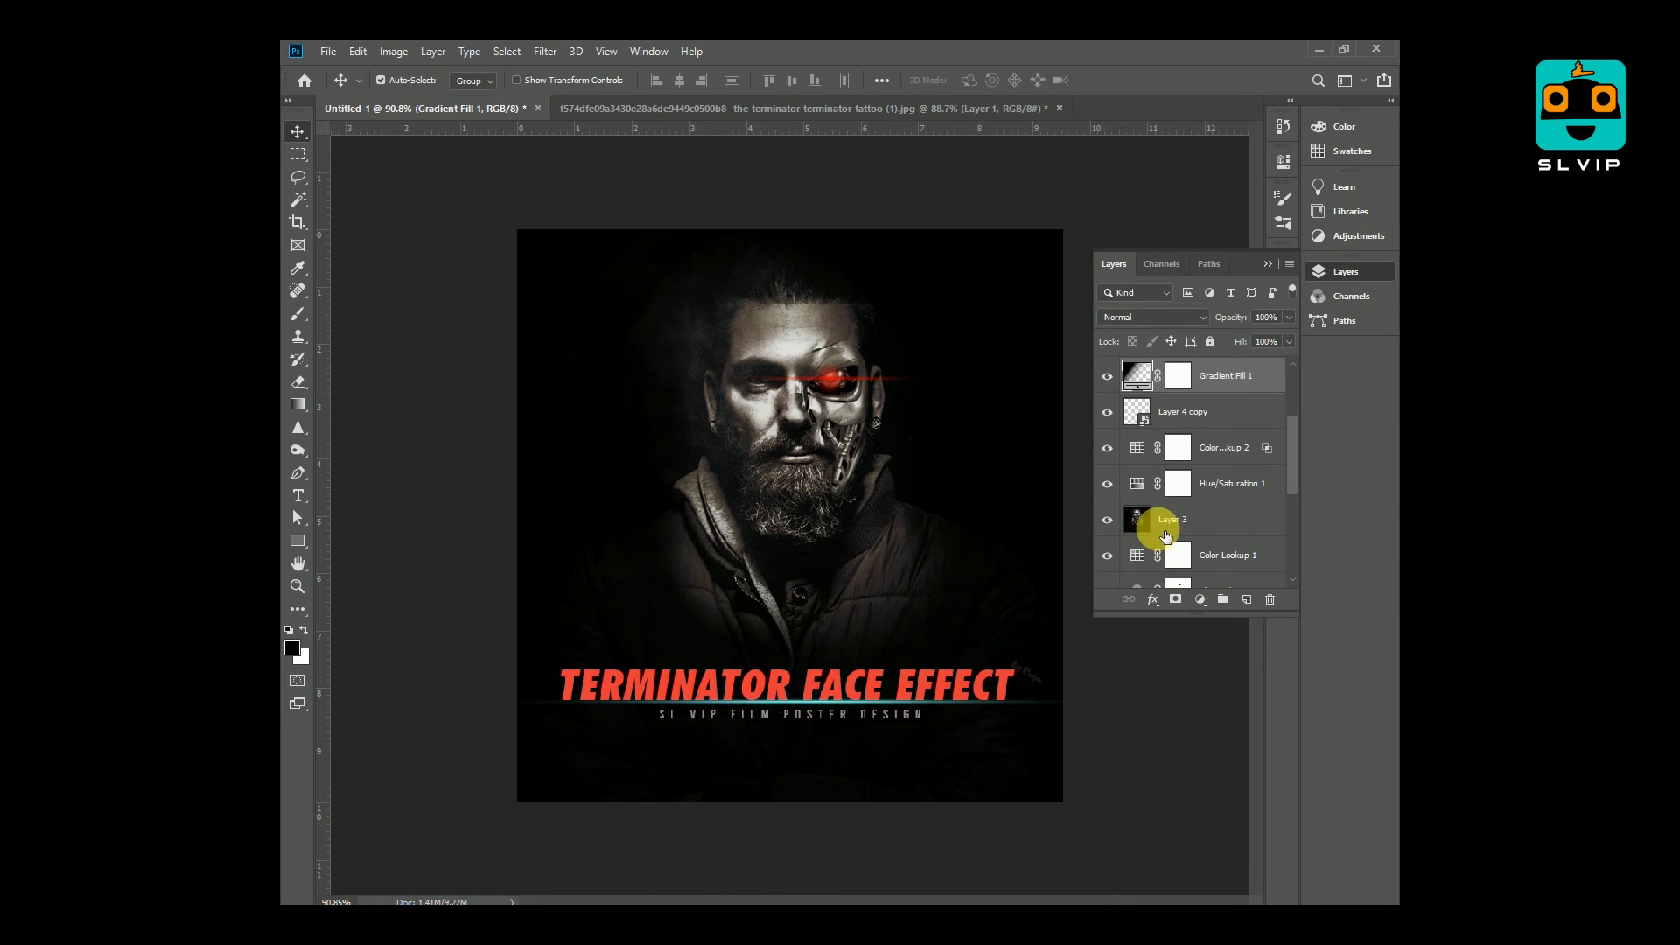
Step: Select Layer 3 together with Gradient Fill 1 and scale both up to 103.42%
left_click(1163, 530)
key("ctrl+t")
mouse_move(1063, 801)
left_mouse_down()
mouse_move(1087, 825)
mouse_move(1076, 815)
left_mouse_up()
key("ctrl+z")
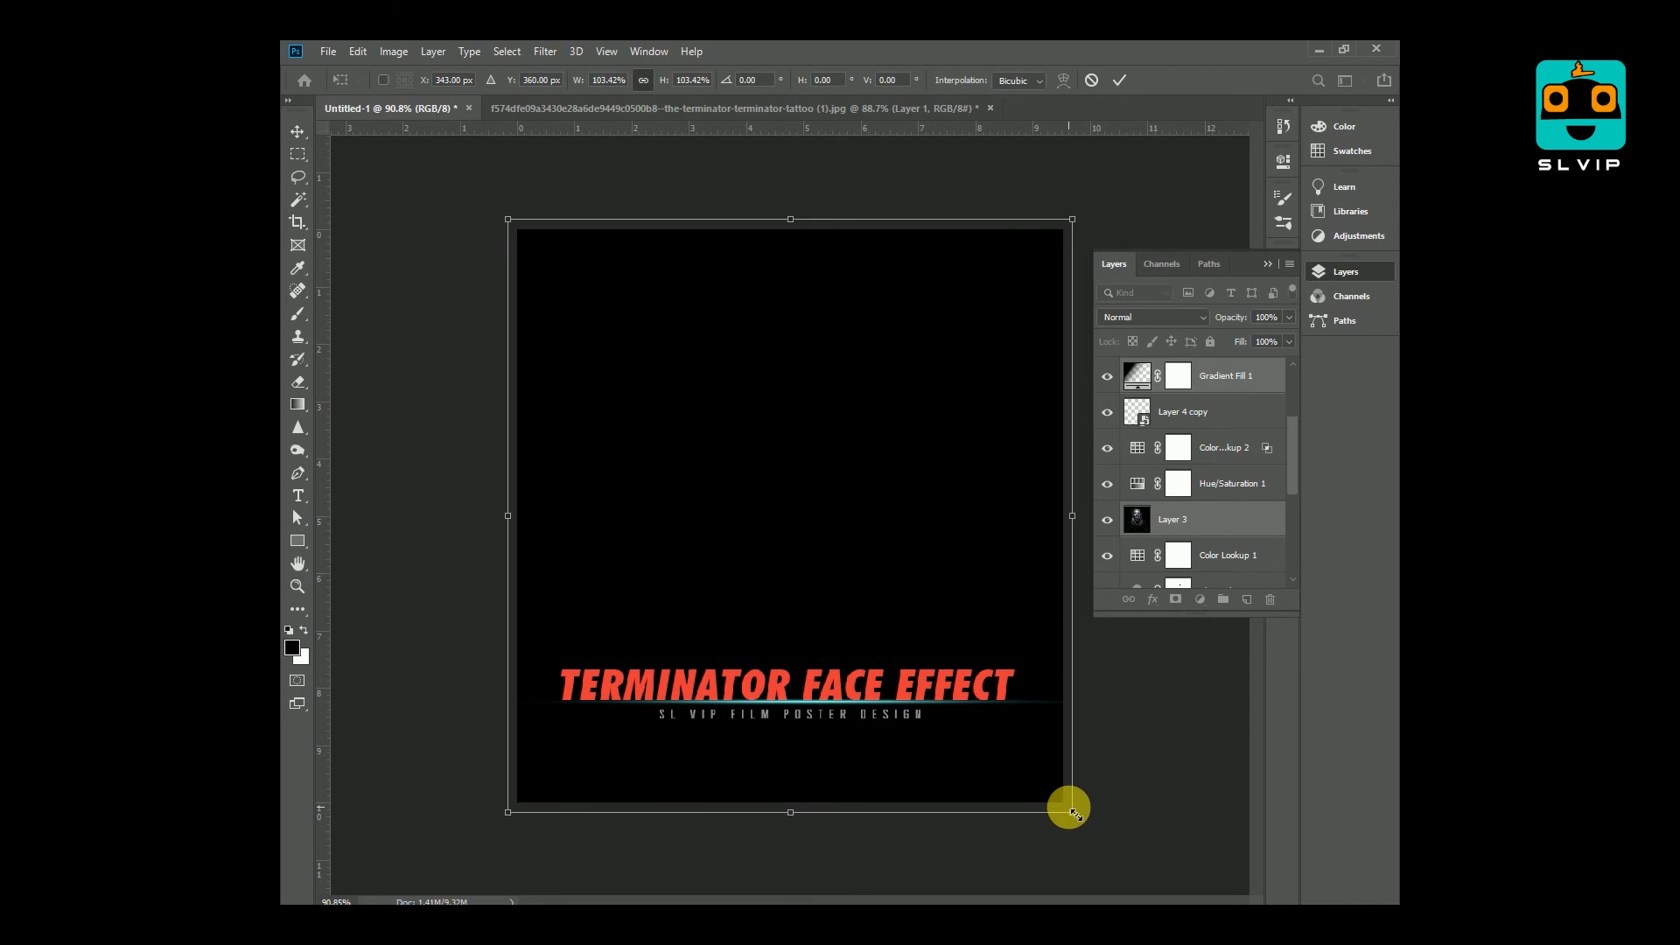
key("Return")
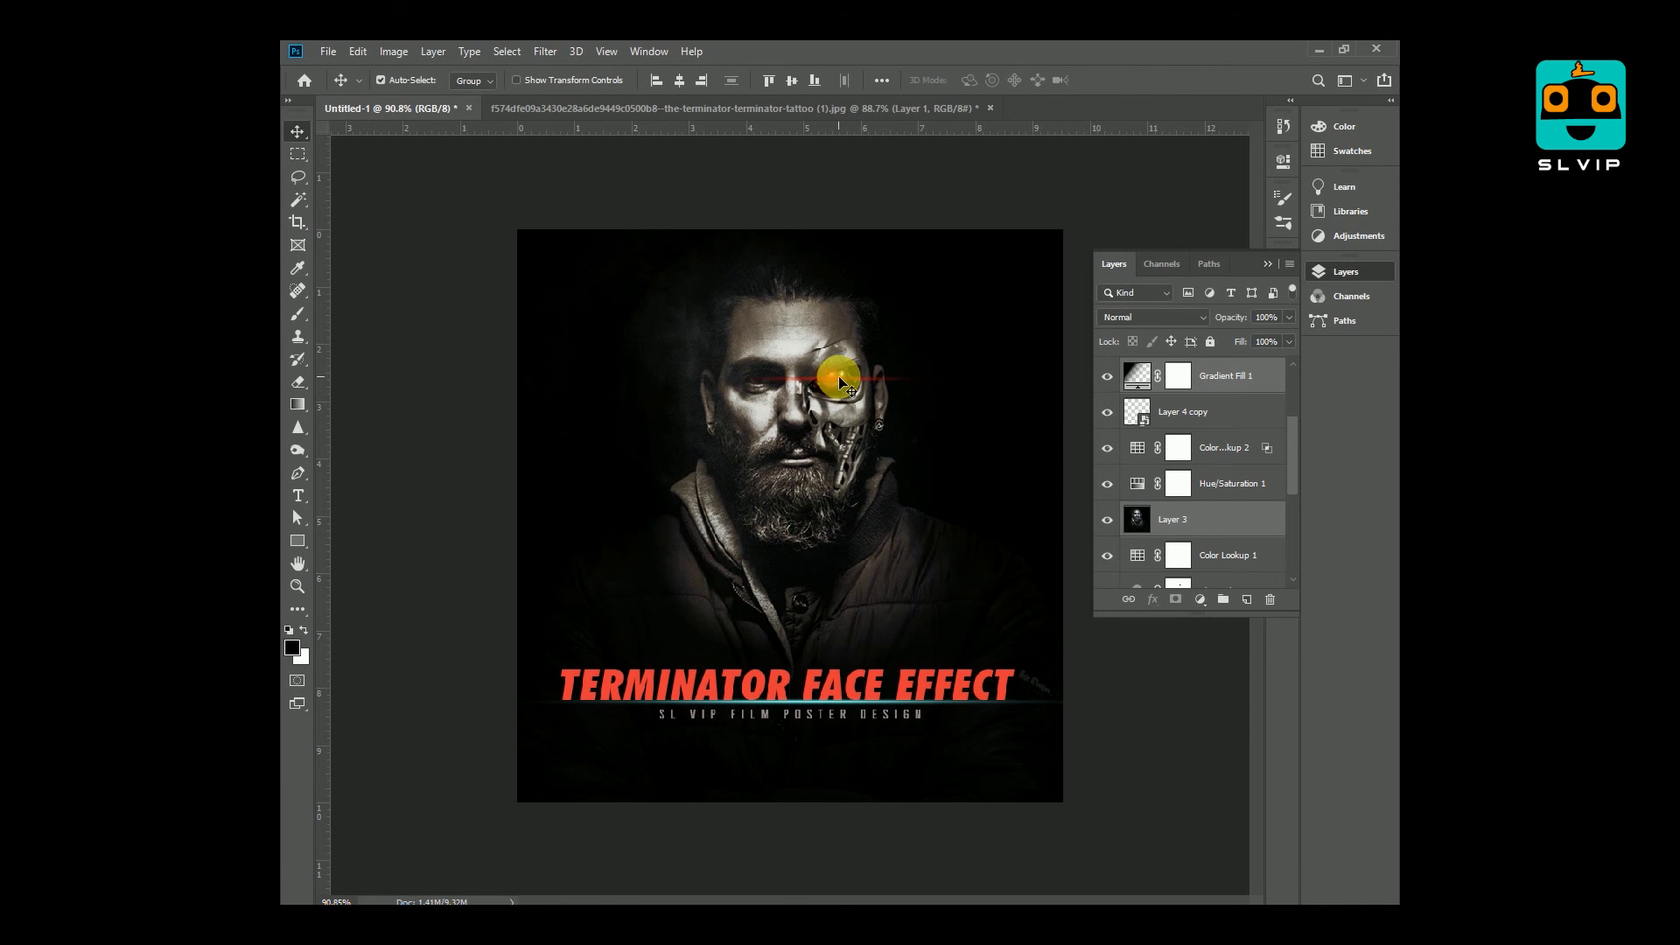
scroll(838, 380, "up", 3)
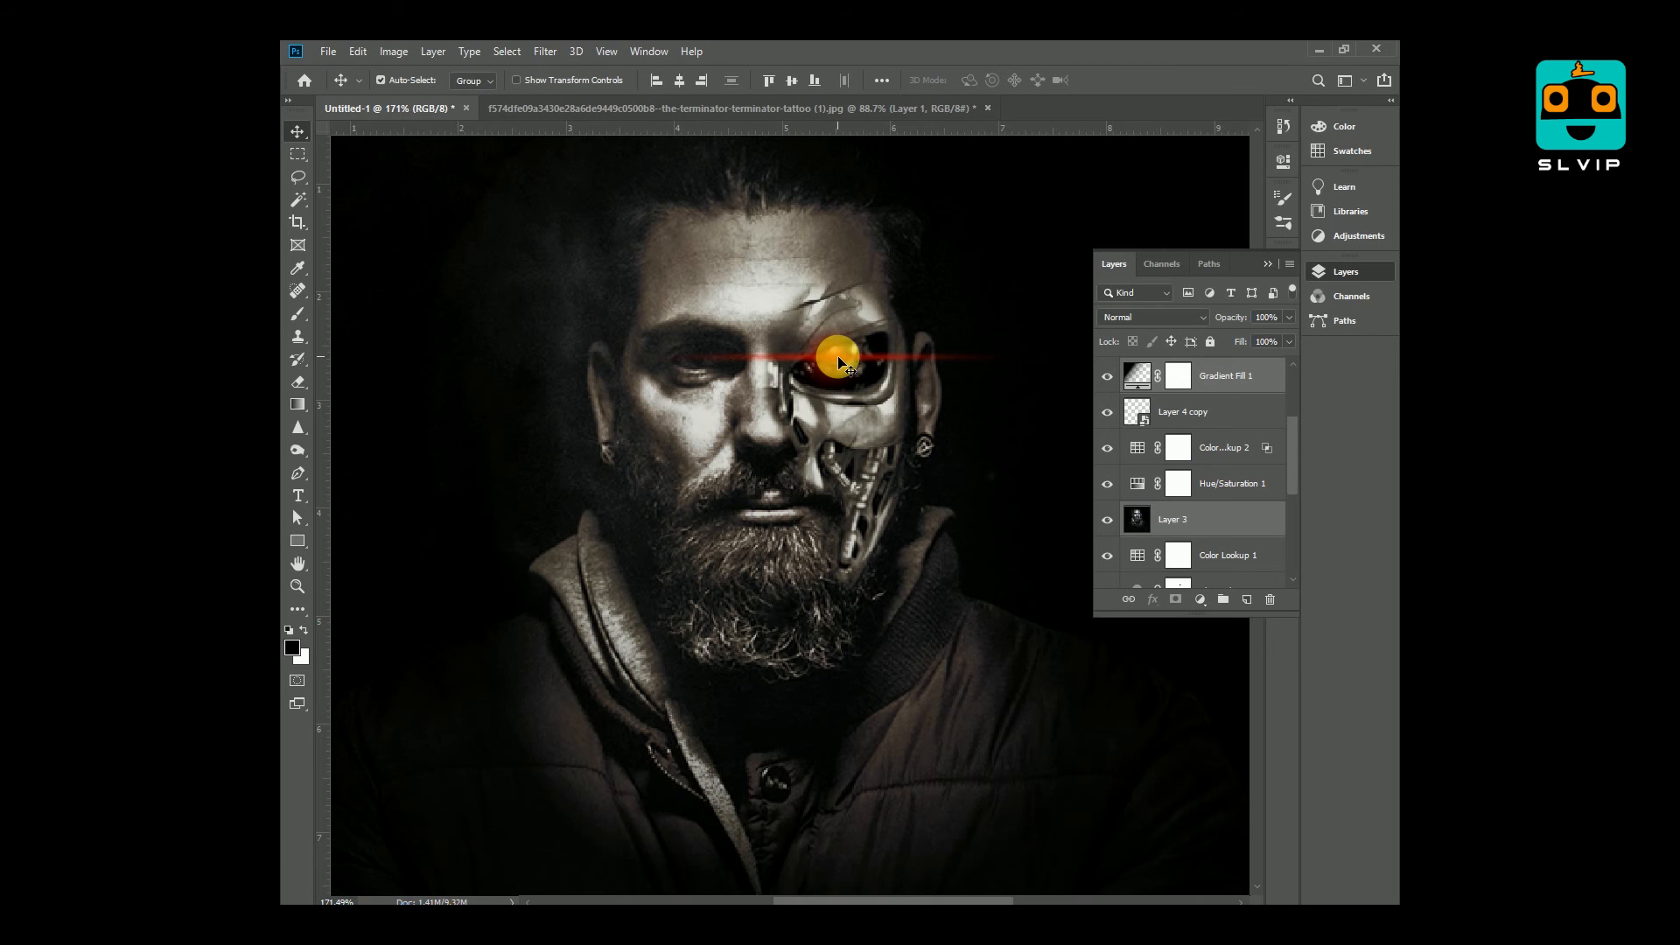
Step: Undo the latest transformations of Layer 3 and Gradient Fill 1
left_click_drag(840, 356, 837, 364)
key("ctrl+z")
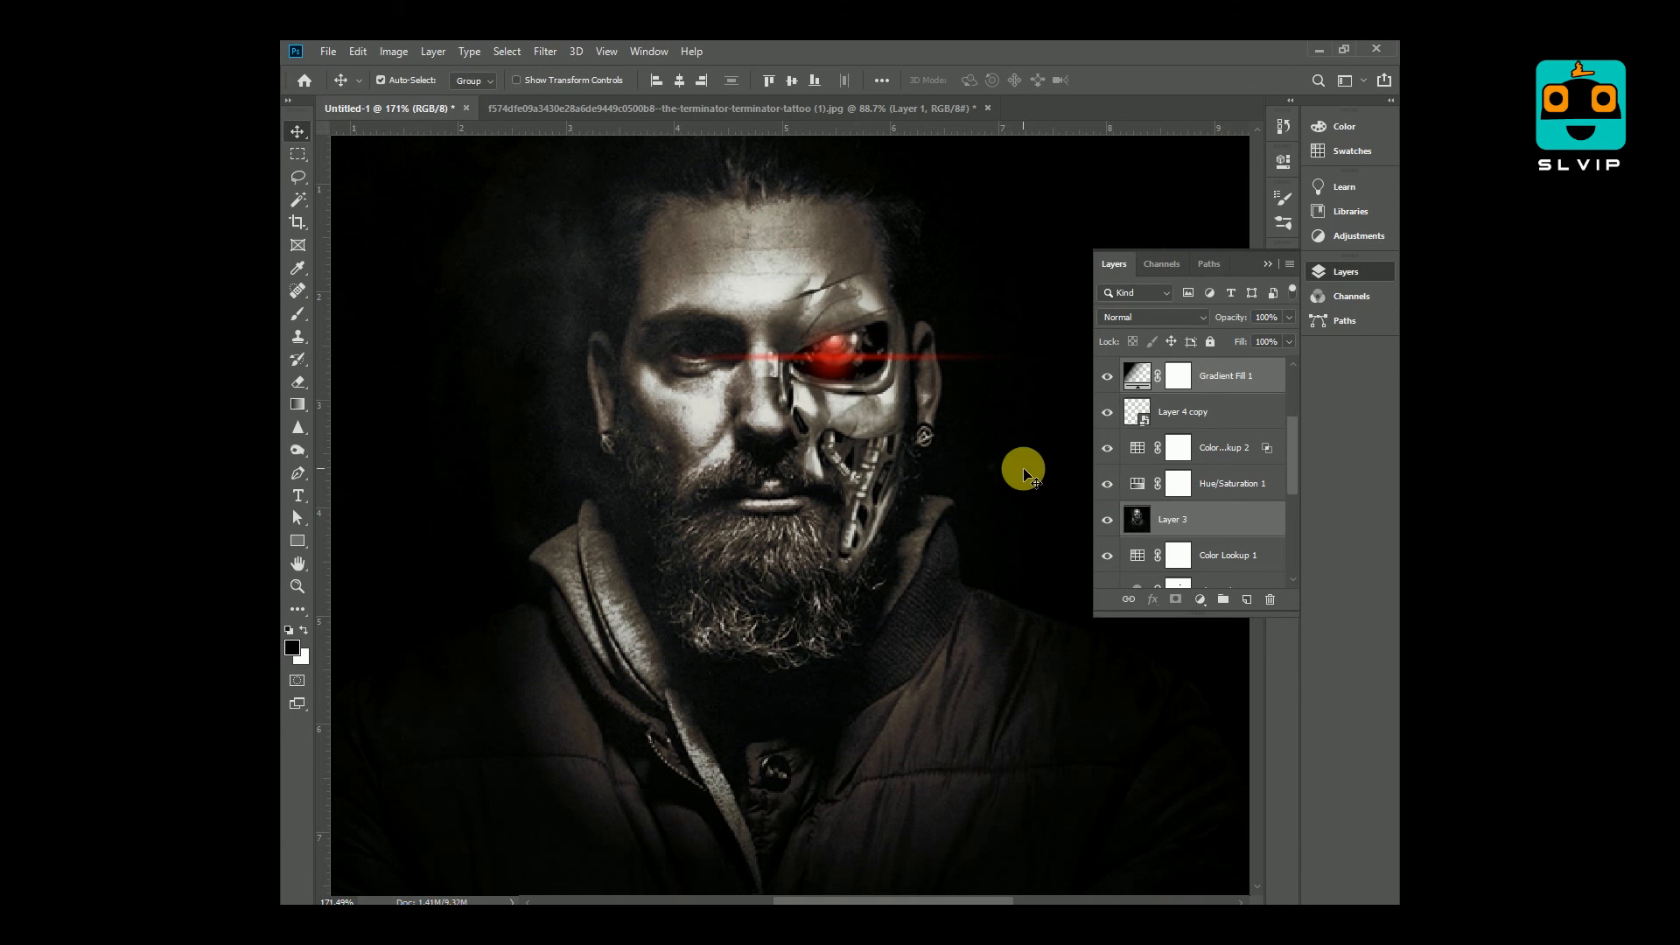
key("ctrl+z")
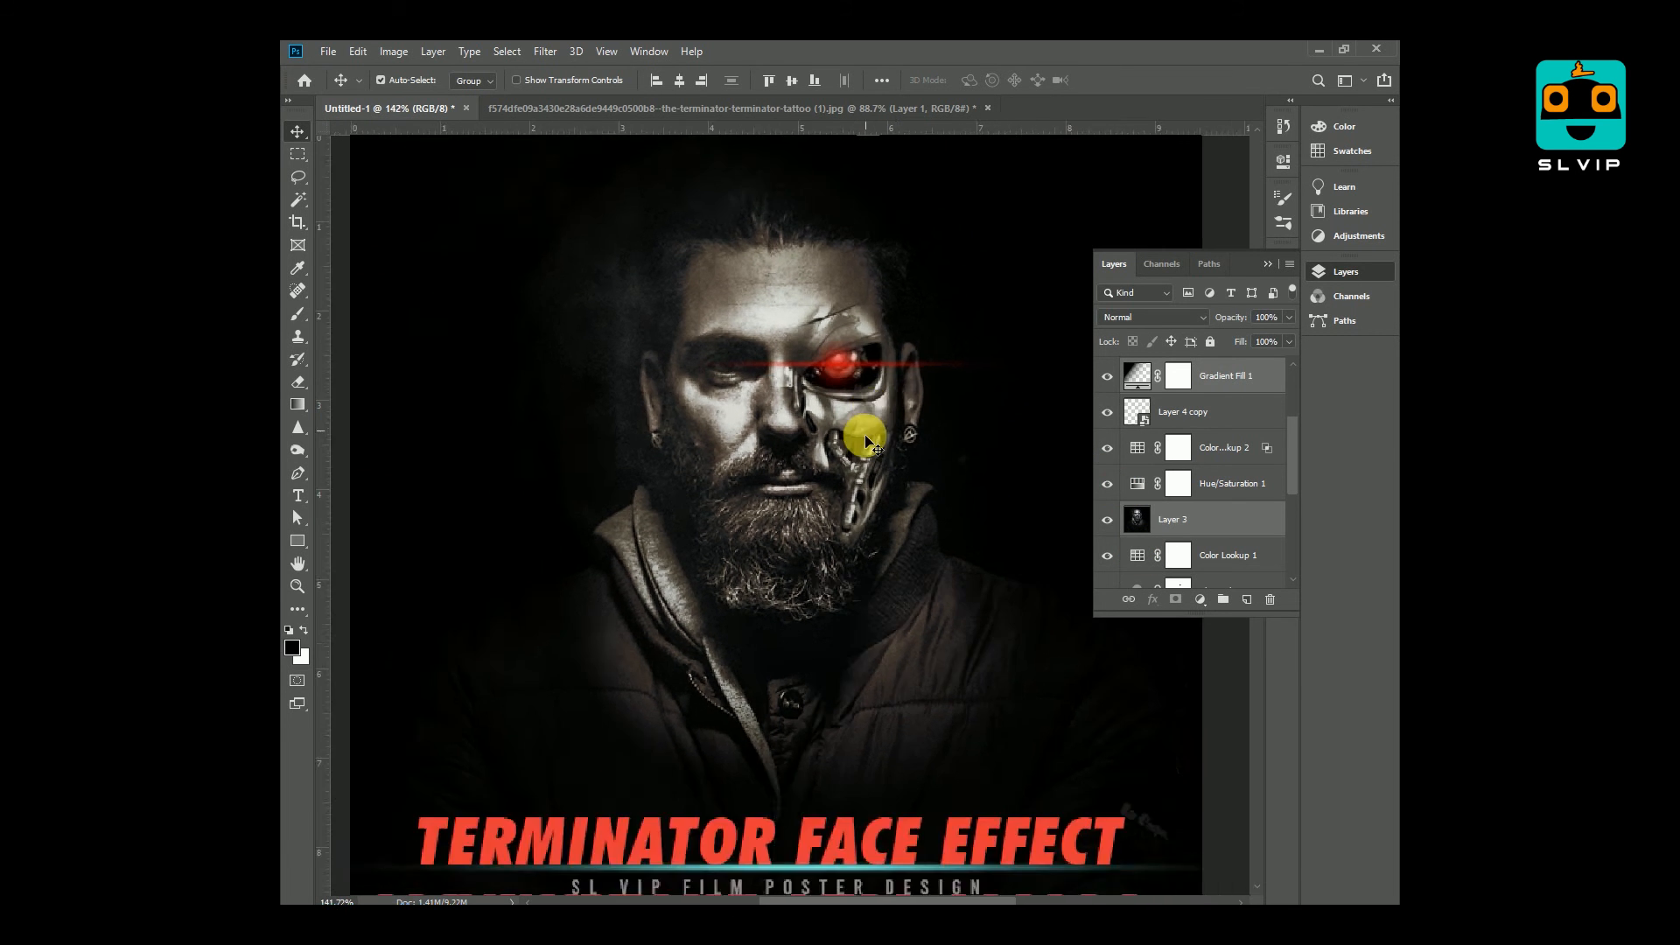
key("ctrl+0")
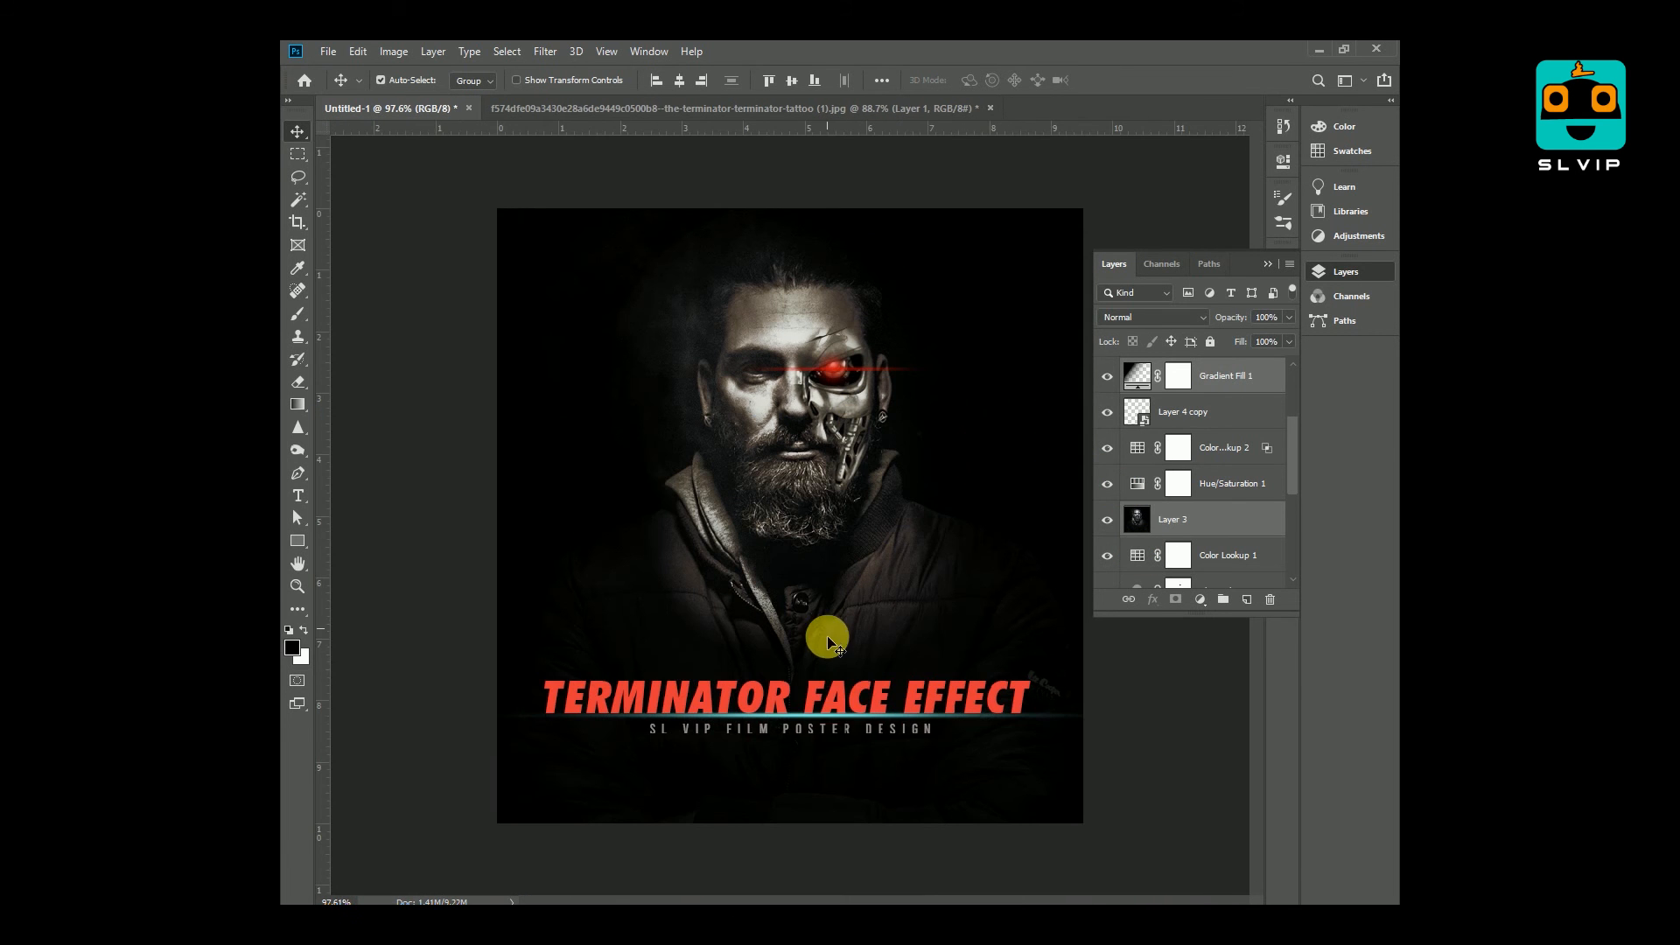
Step: Move the title, cyan streak and subtitle down together, keeping their spacing and leaving room below them on the poster
left_click(838, 733)
left_click(840, 716, "shift")
left_click(841, 691, "shift")
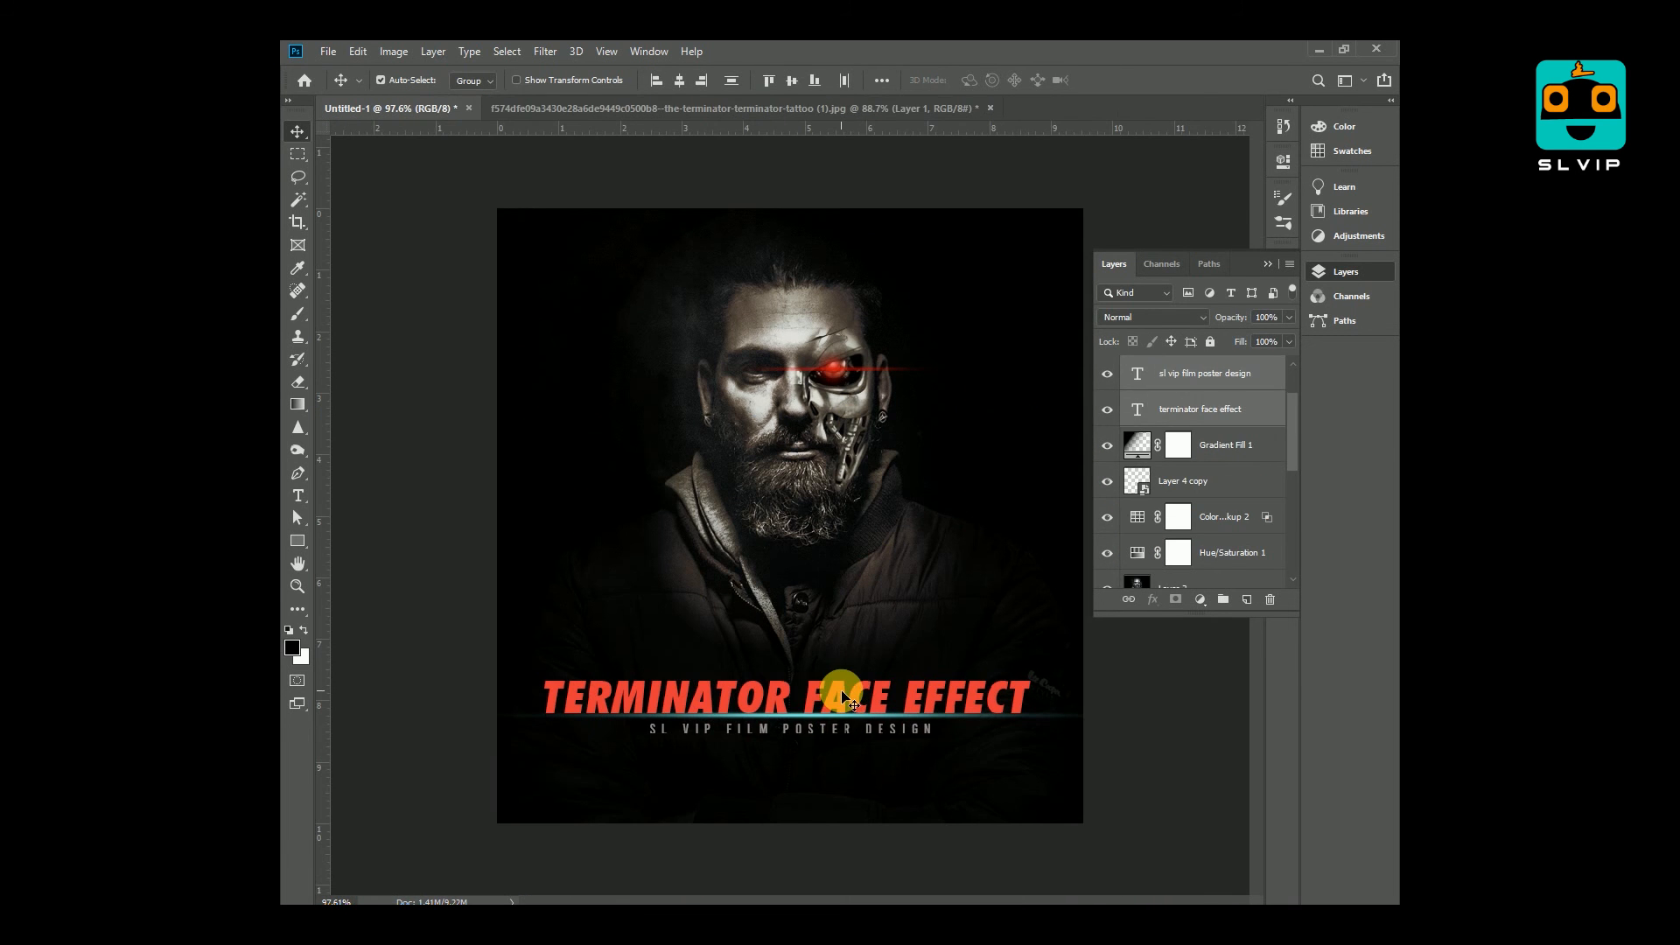
key("Down")
key("Down")
key("Down")
key("Down")
key("Down")
key("Down")
key("Down")
key("Down")
key("Down")
key("Down")
key("Down")
key("Down")
key("Down")
key("Down")
key("Down")
key("Down")
key("Down")
key("Down")
key("Down")
key("Down")
key("Up")
key("Up")
key("Up")
key("Up")
key("Up")
key("Up")
key("Up")
key("Up")
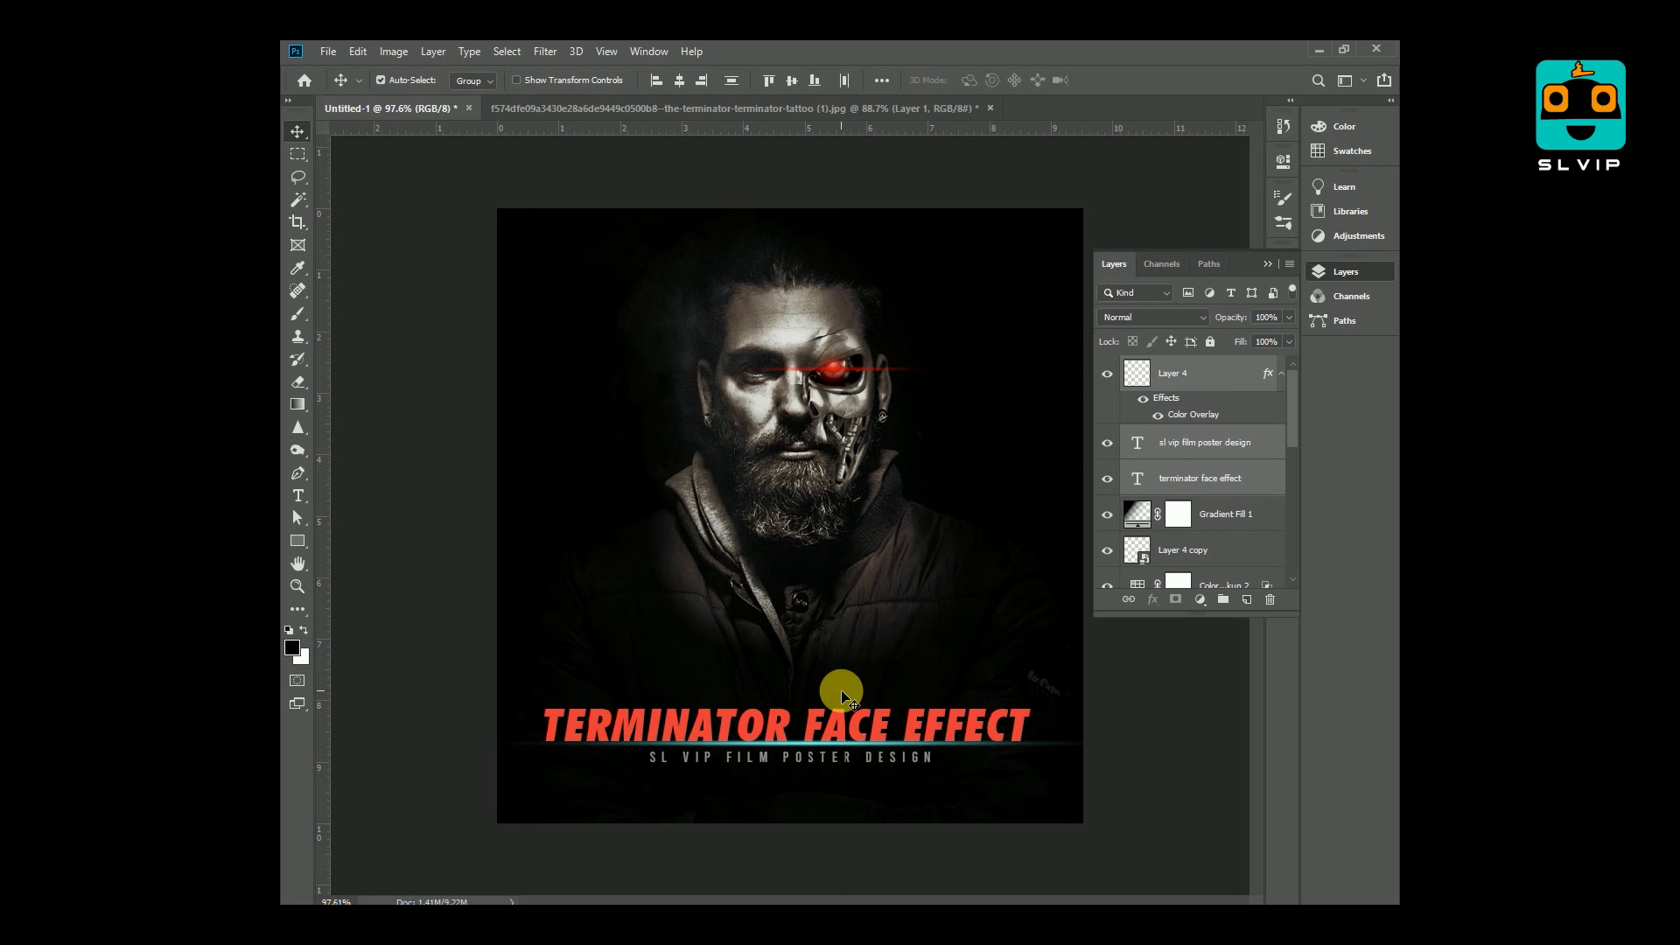
key("Up")
key("Up")
key("Up")
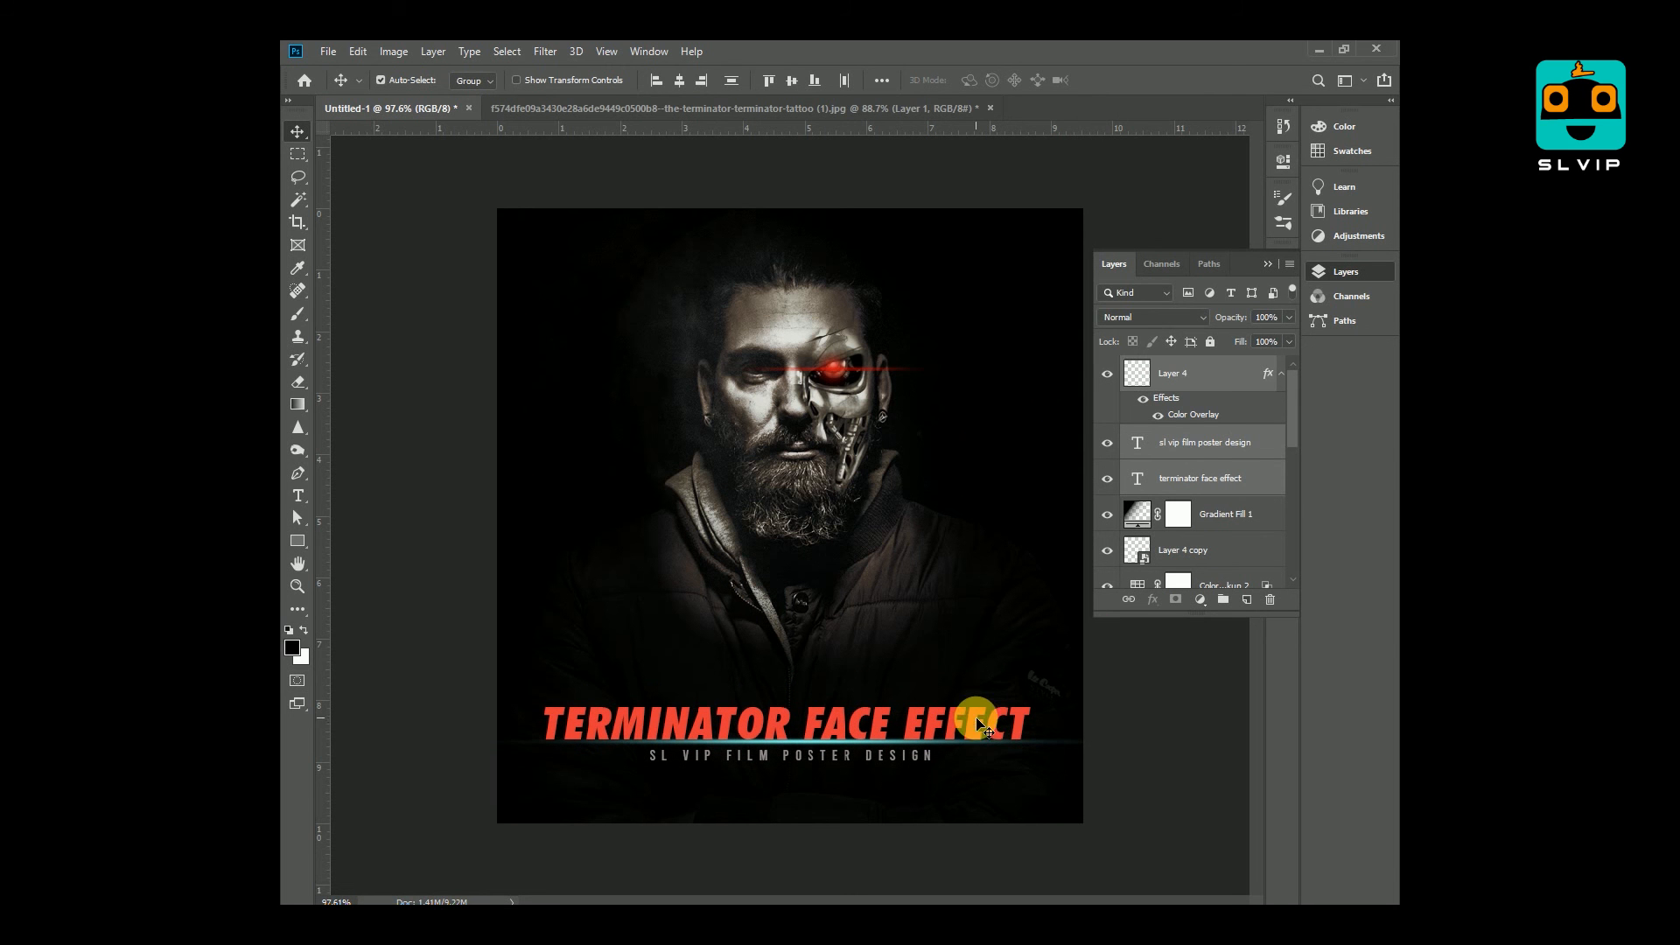
Step: Add a layer mask to the terminator face effect text layer and activate the Brush tool for it
left_click(1241, 479)
left_click(1177, 604)
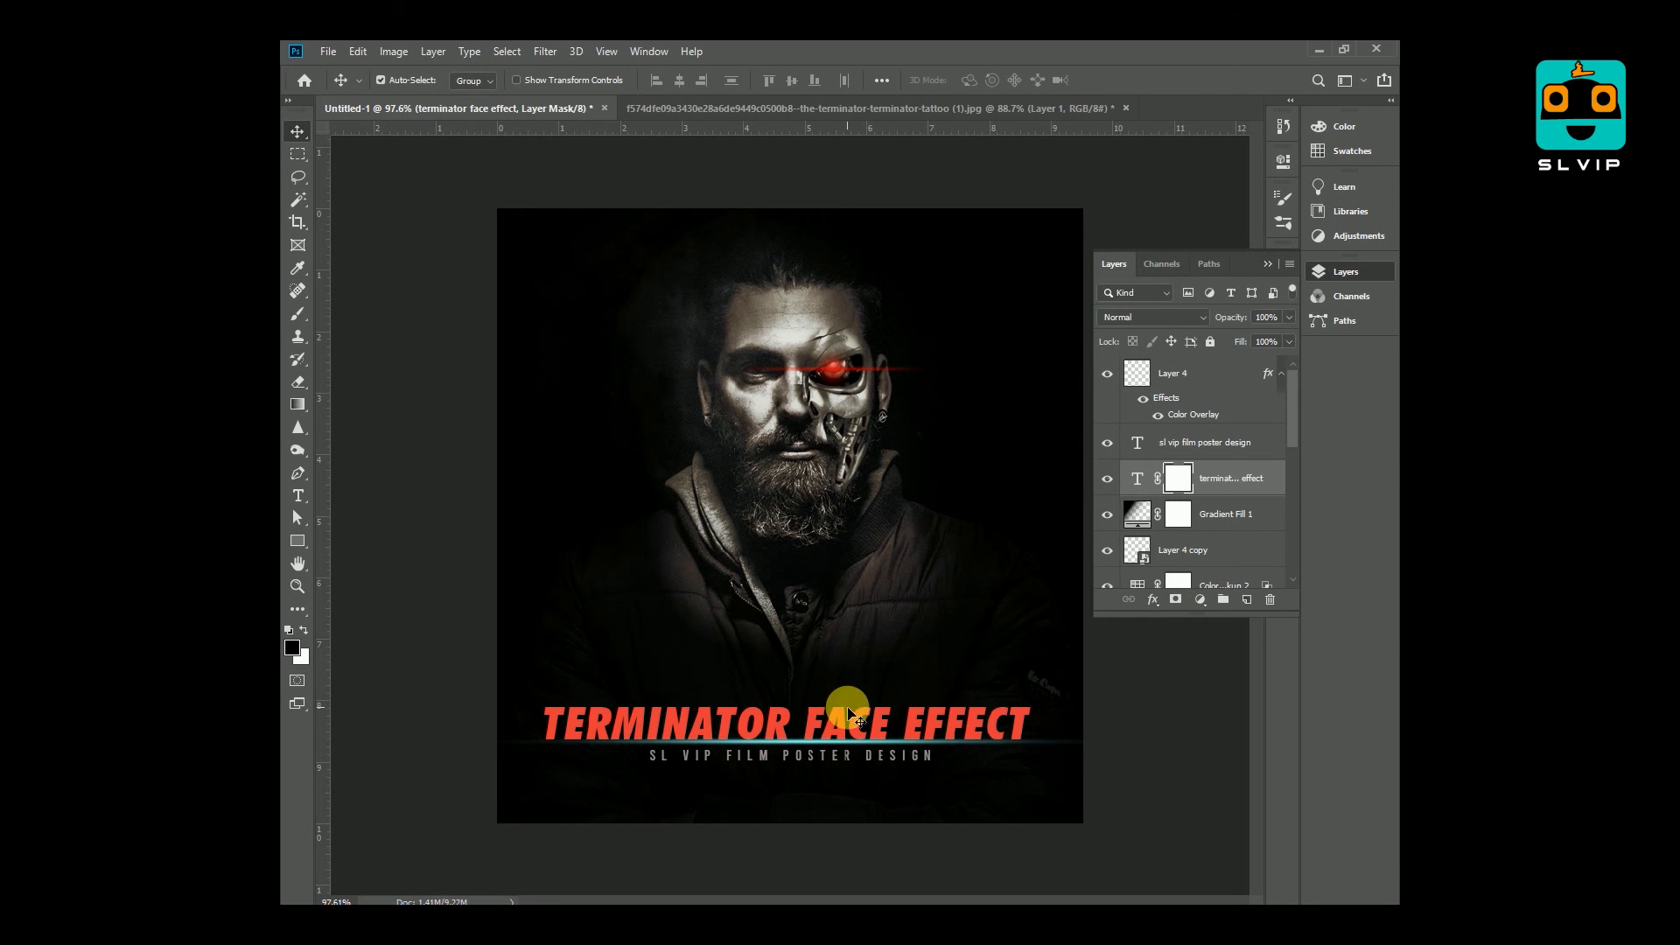
key("b")
right_click(758, 598)
key("Escape")
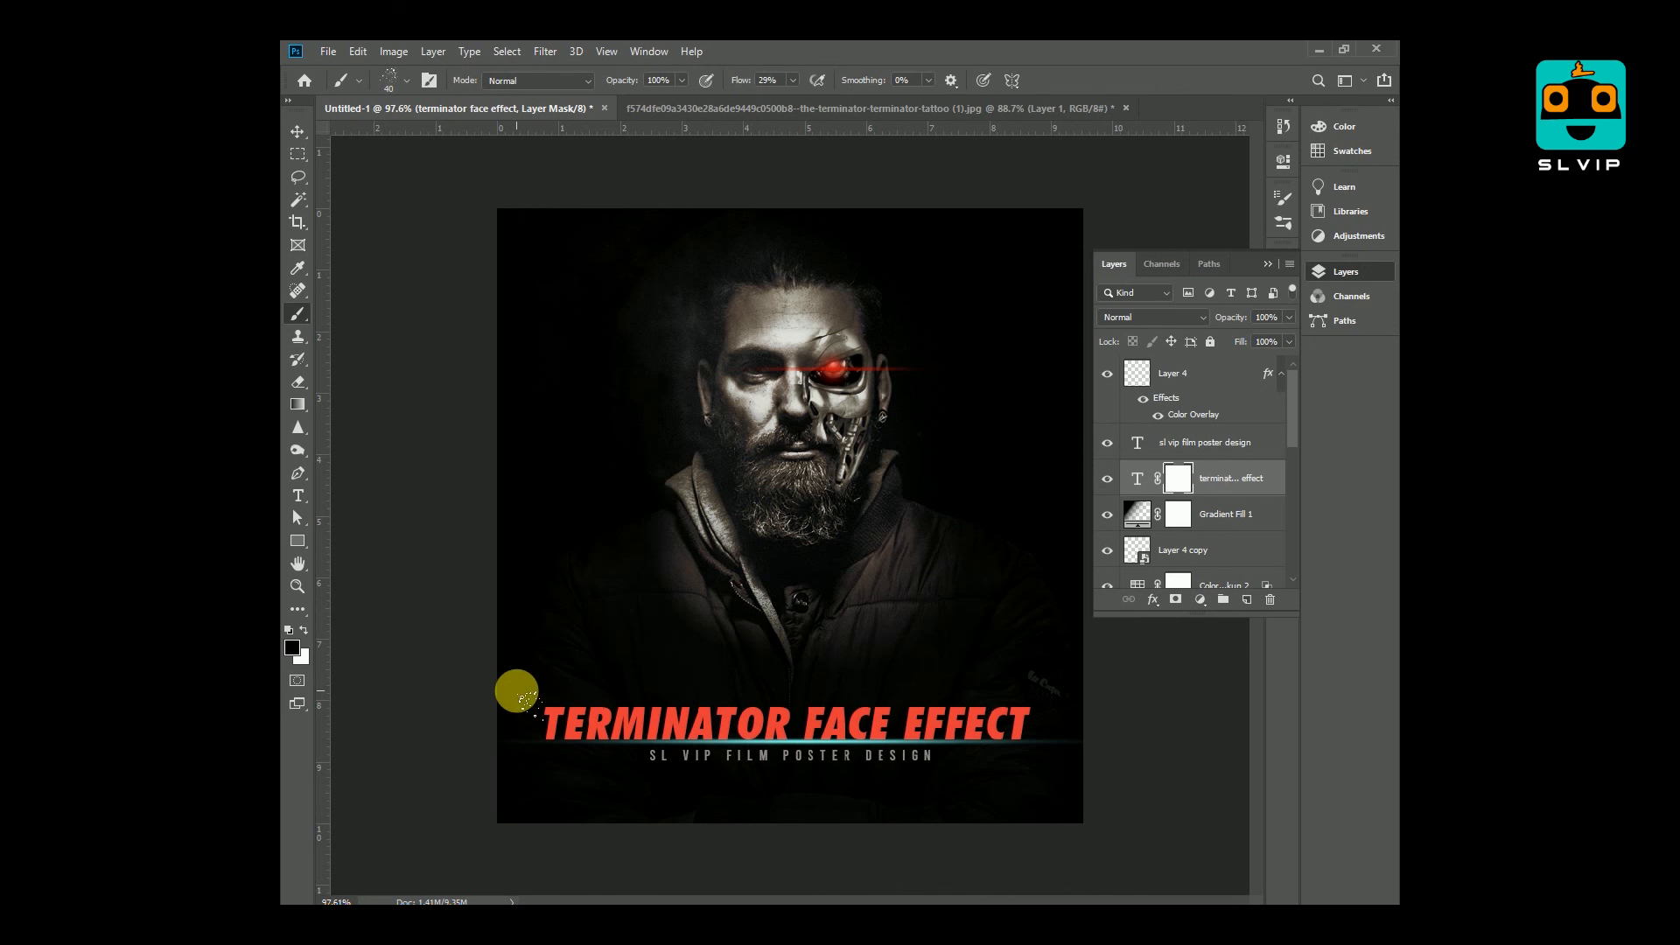
Step: Paint black along the title's upper edge on its layer mask with the brush flow set to 100%
key("x")
left_click(292, 647)
key("Escape")
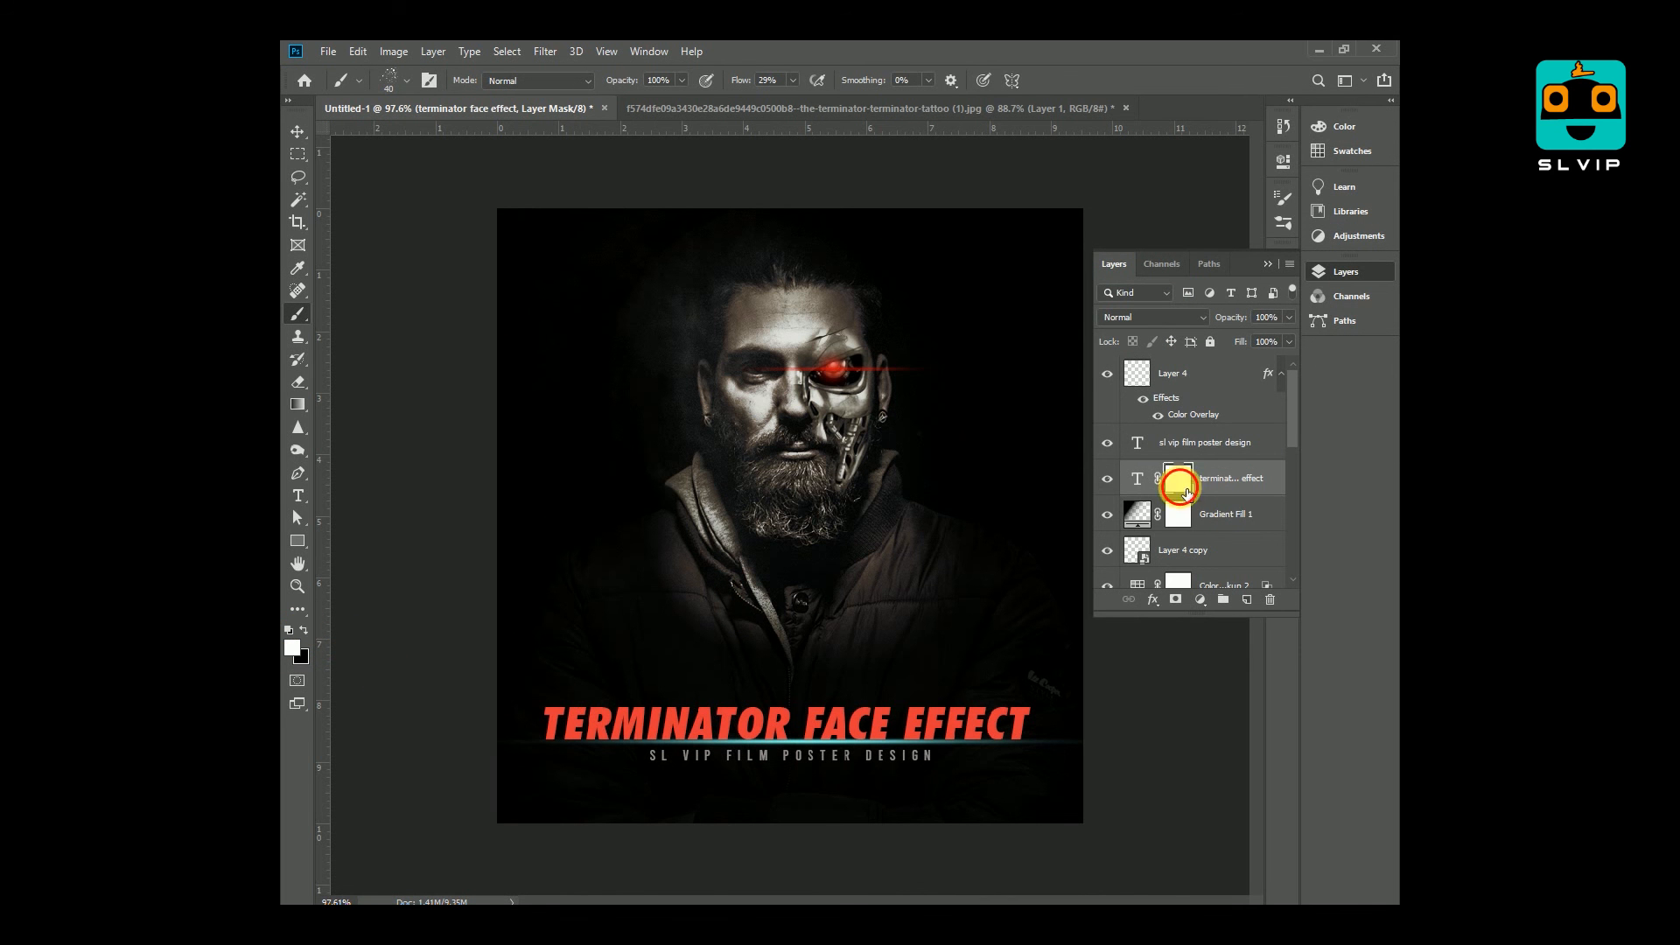
left_click(305, 629)
left_click(792, 80)
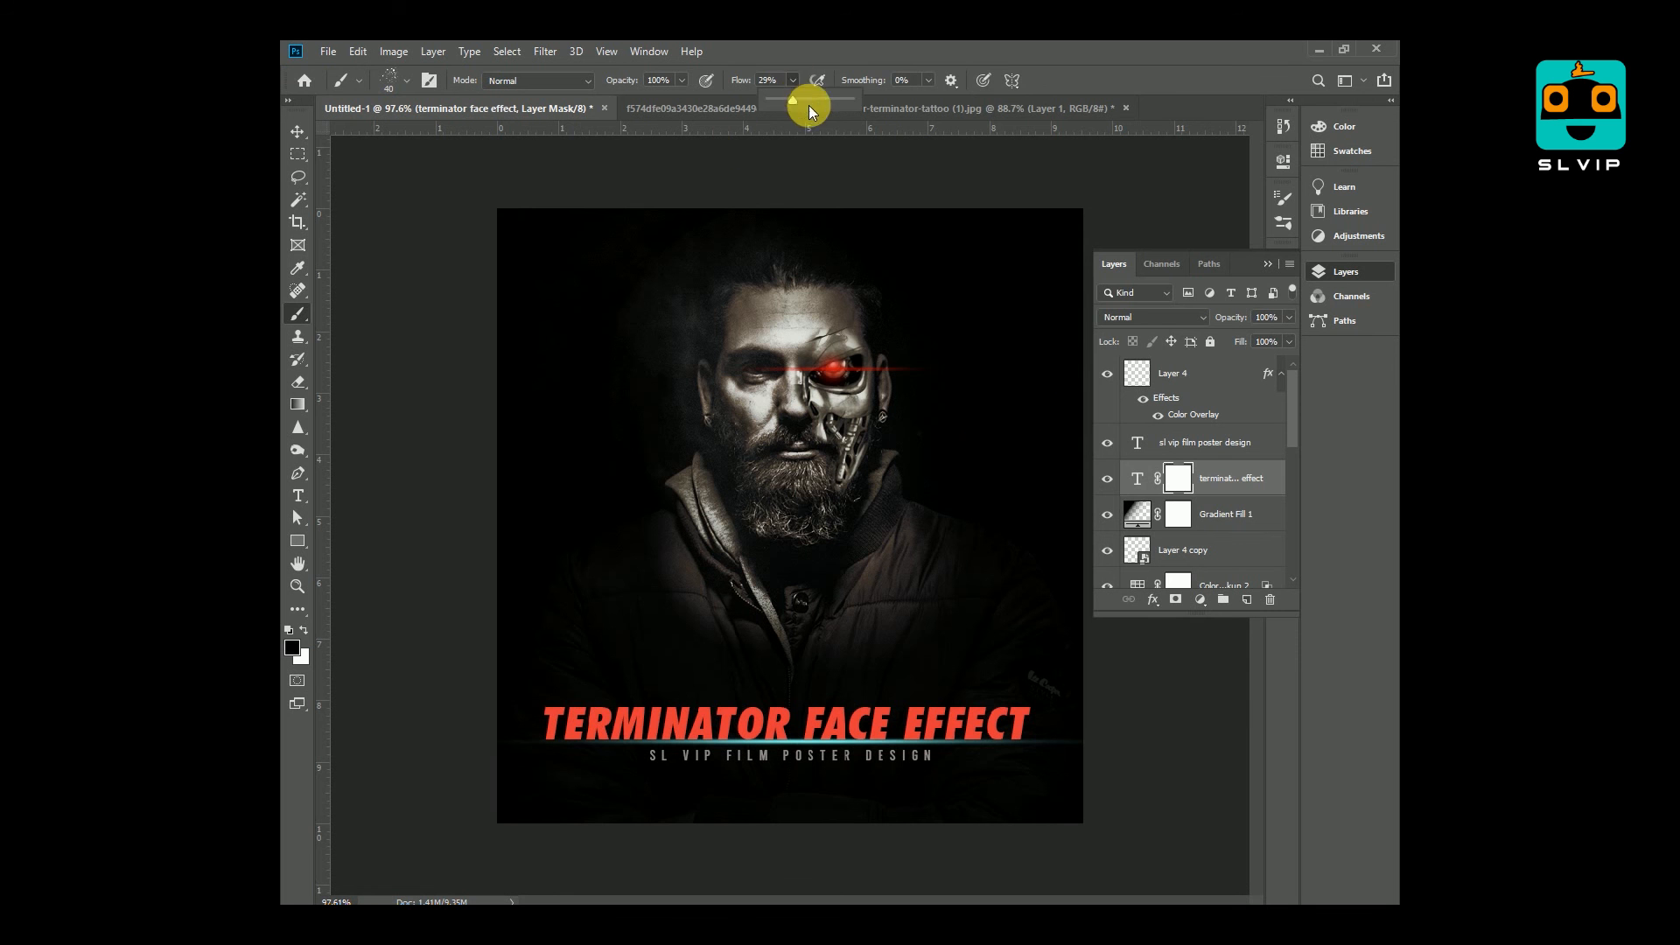
left_click_drag(828, 103, 862, 105)
left_click_drag(527, 694, 659, 695)
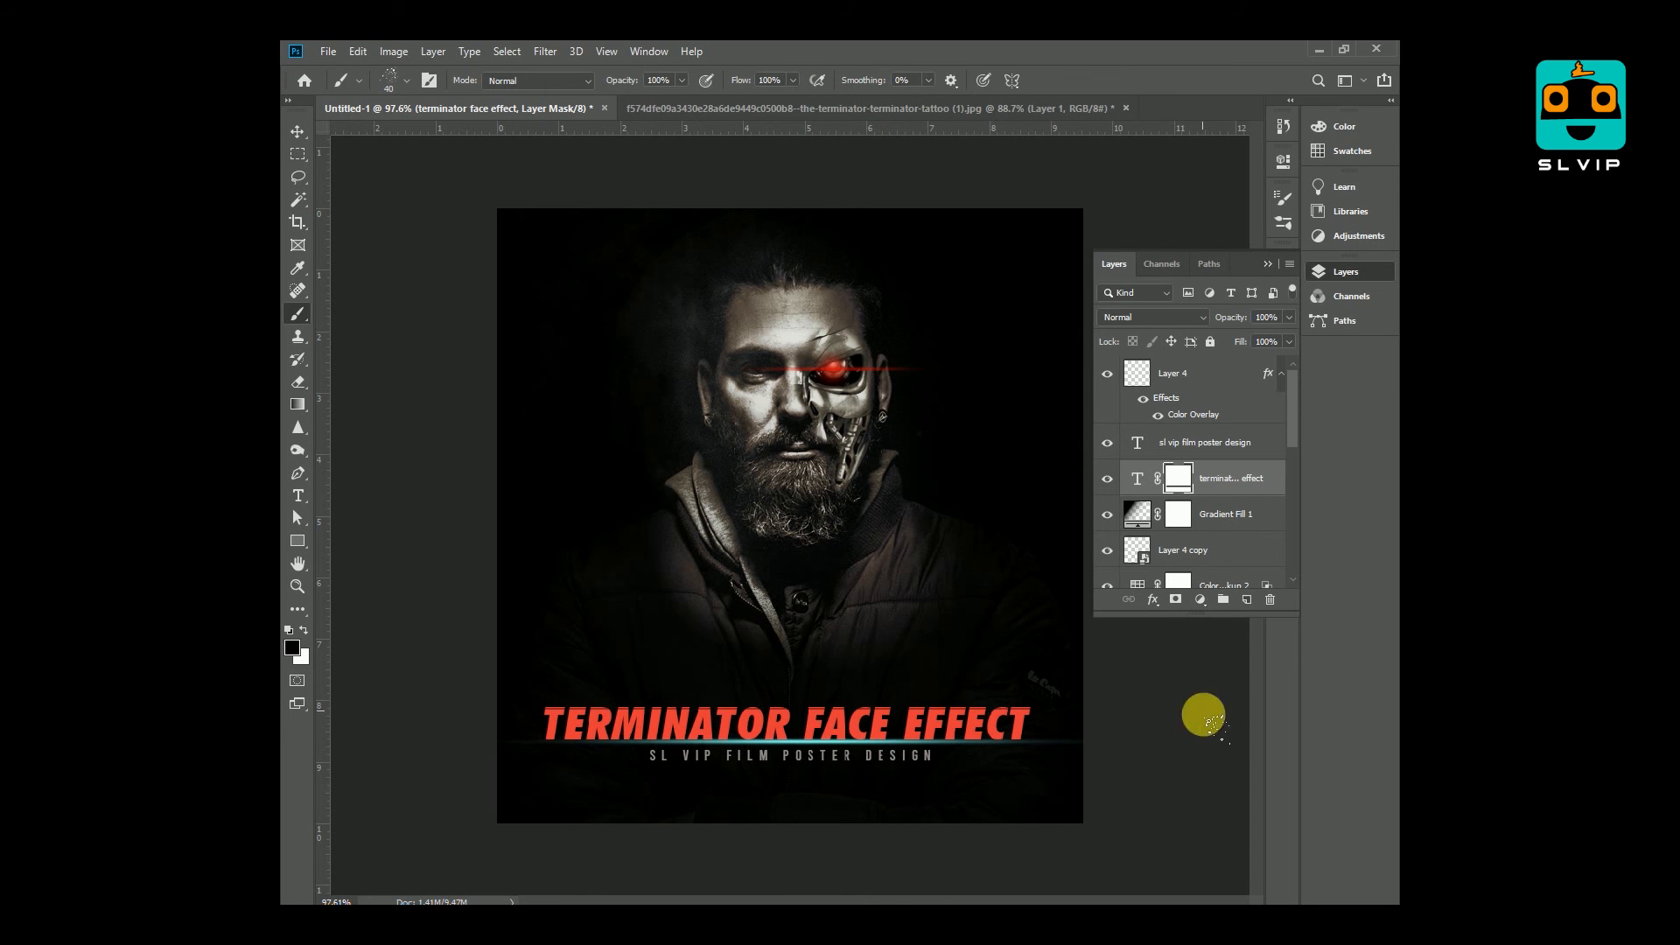
Step: Switch to the Move tool, collapse the layer list and view the poster in full-screen mode with the menu bar
left_click(297, 131)
left_click(1173, 218)
left_click(1268, 264)
key("f")
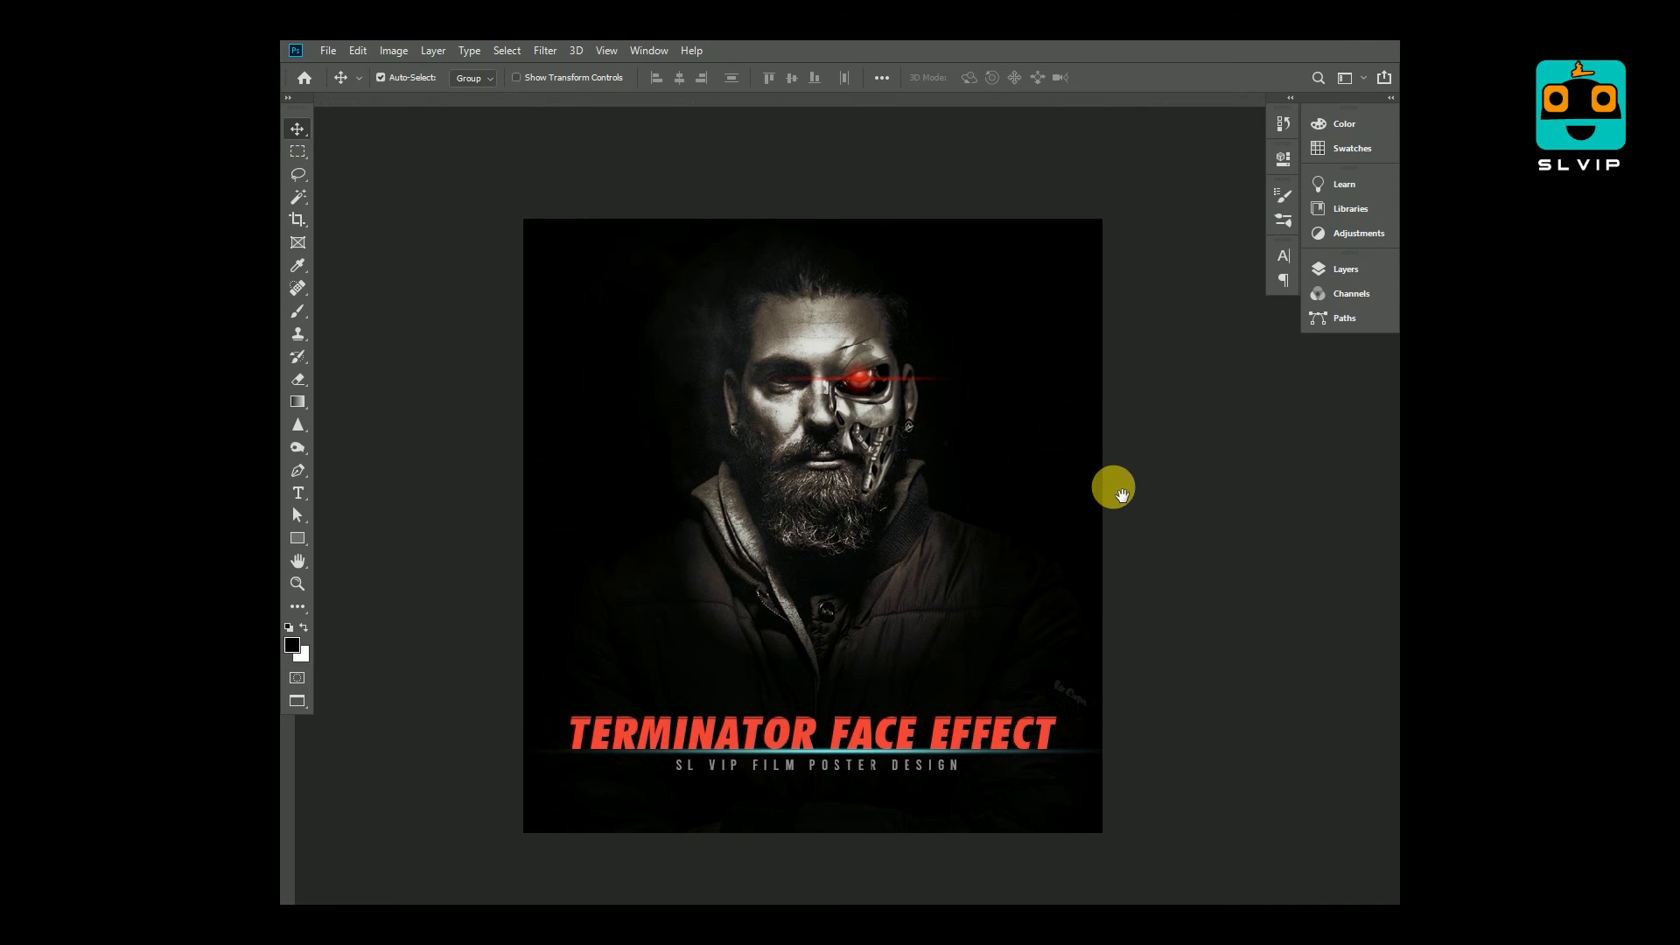